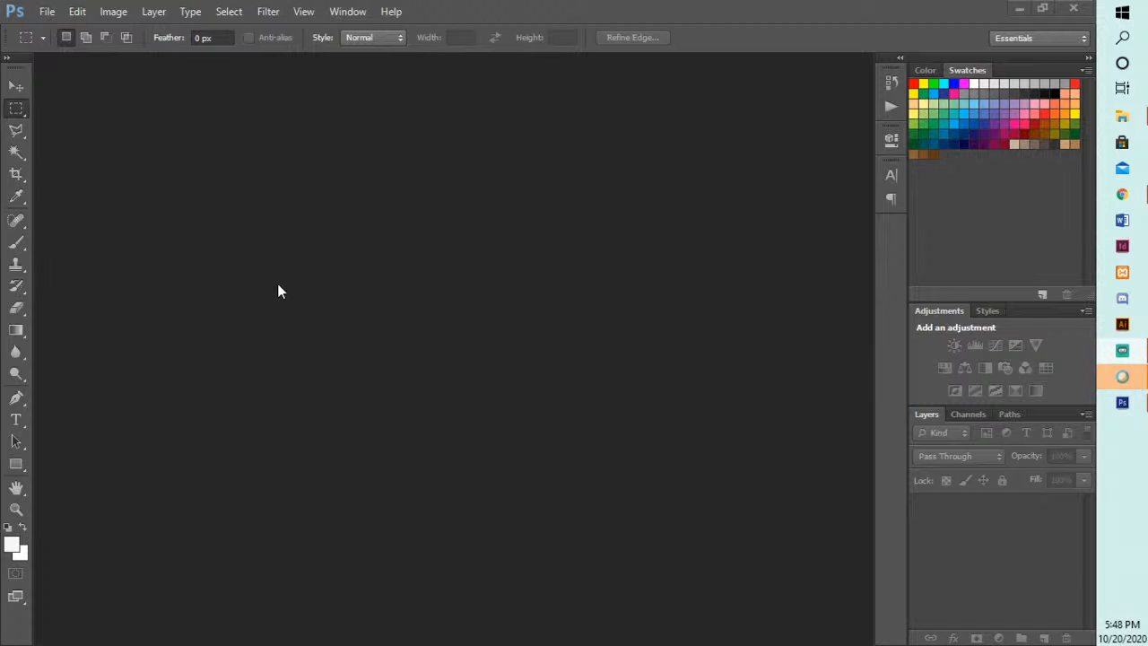
- Start a new document and set its width and height to 2000 pixels each
click(47, 12)
click(54, 28)
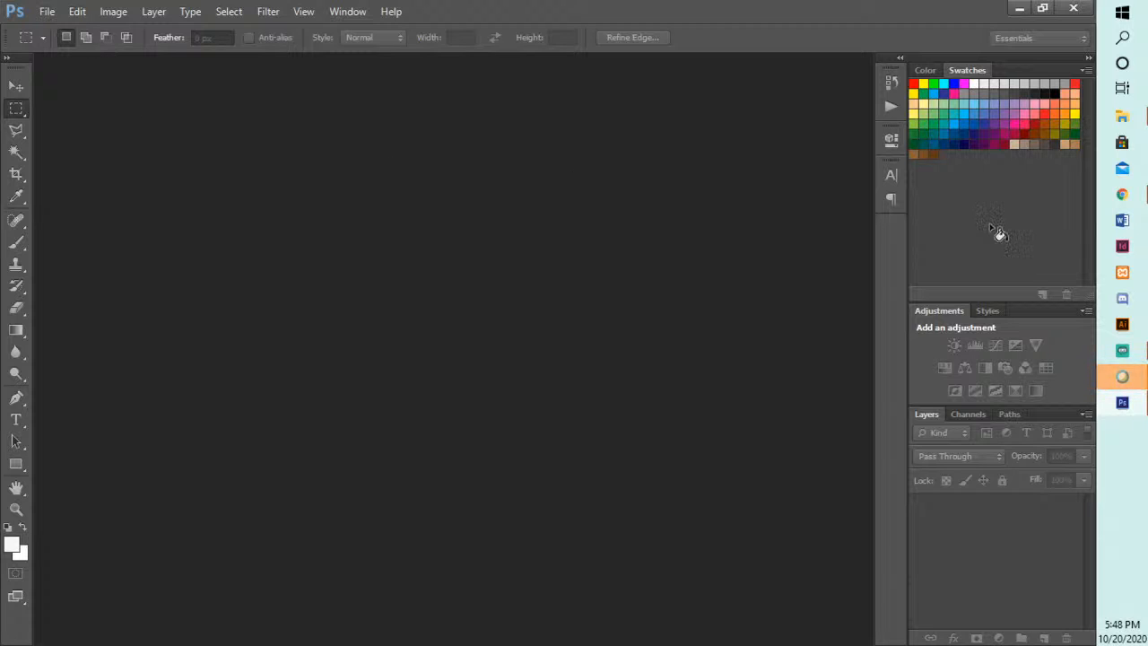
drag(913, 249, 444, 118)
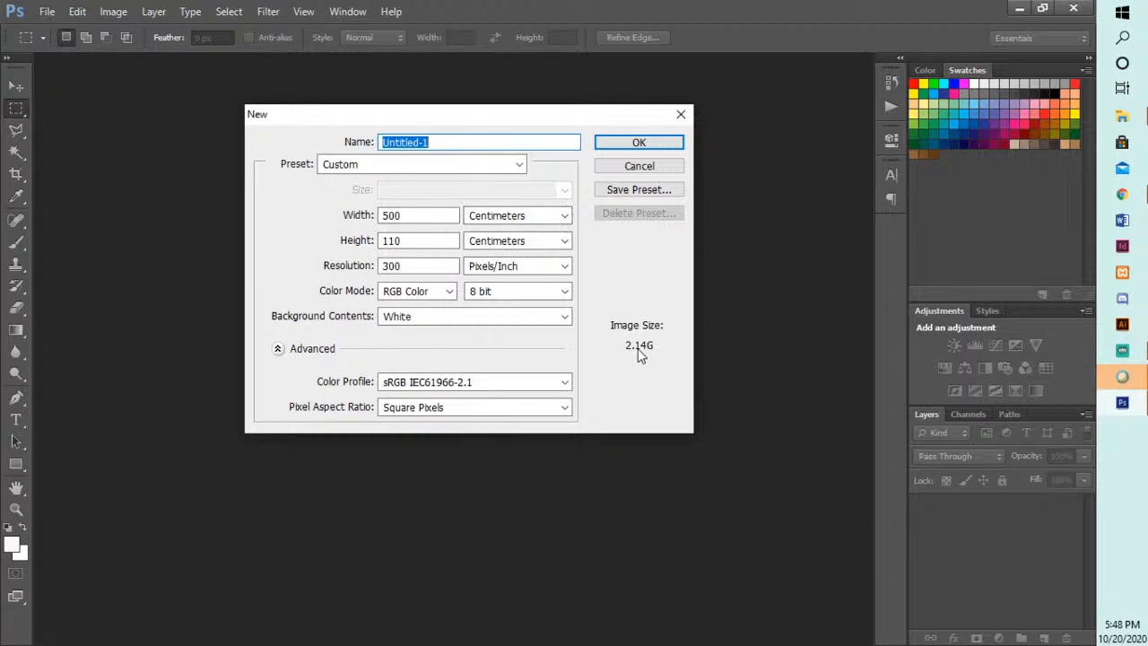
click(443, 218)
click(494, 221)
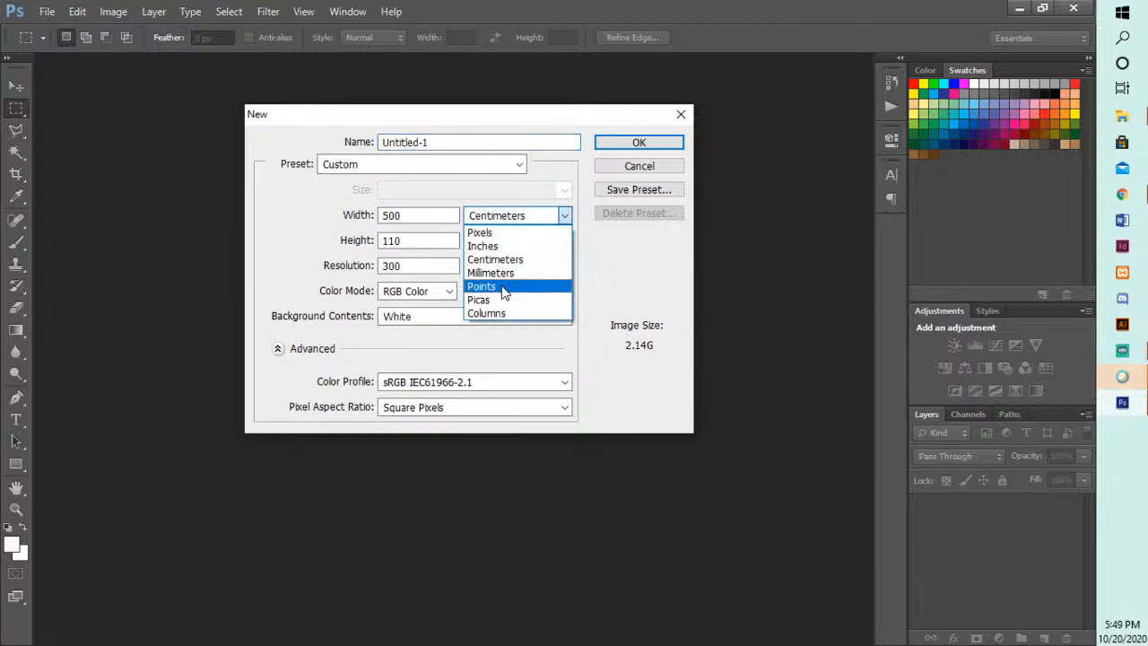
click(492, 235)
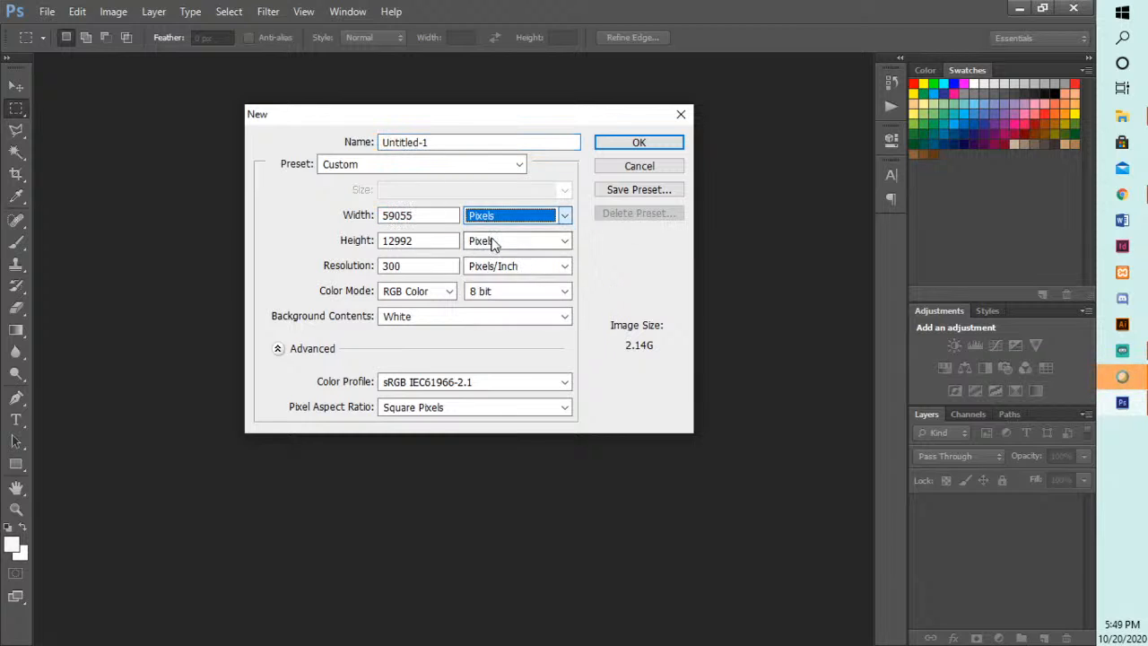
click(343, 214)
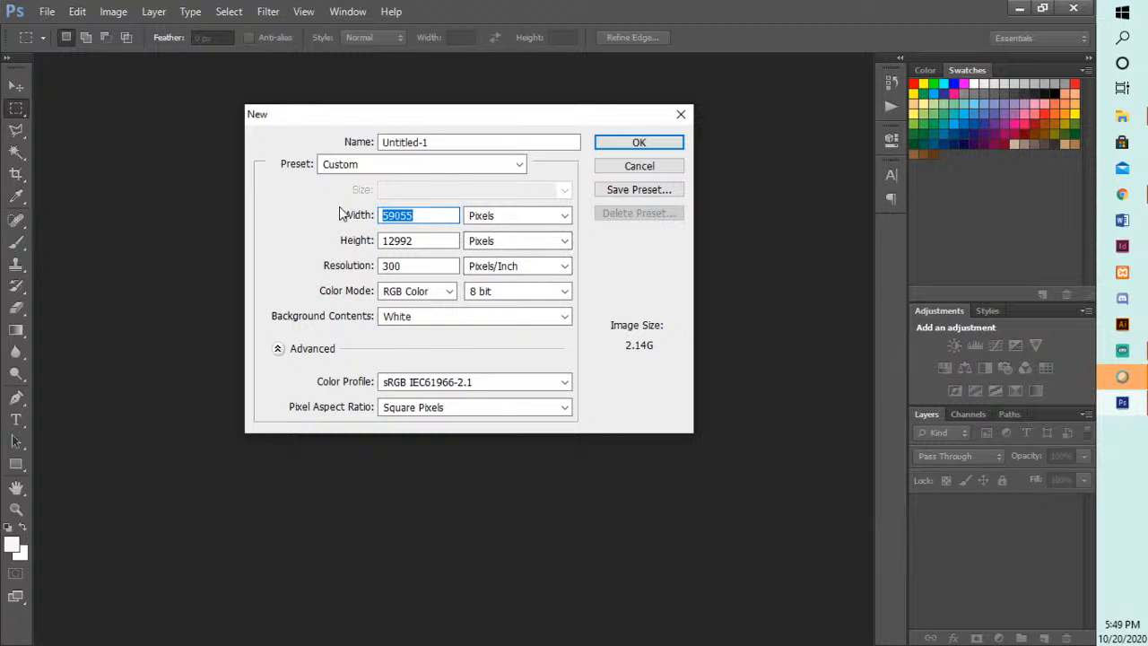
text(2000)
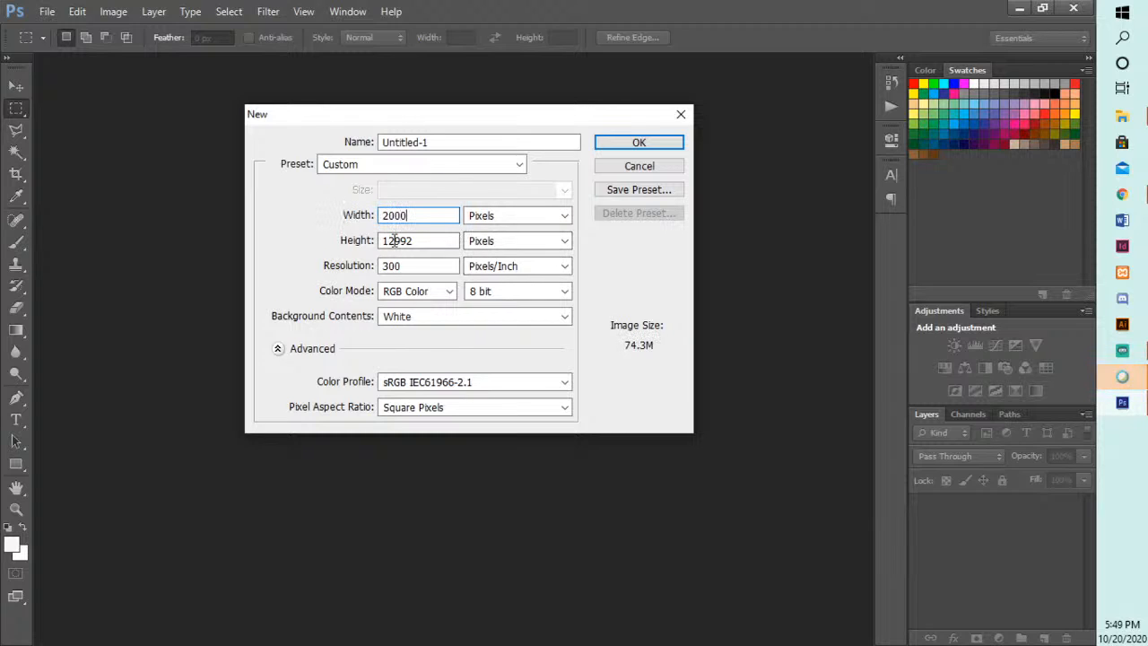
click(351, 244)
text(2000)
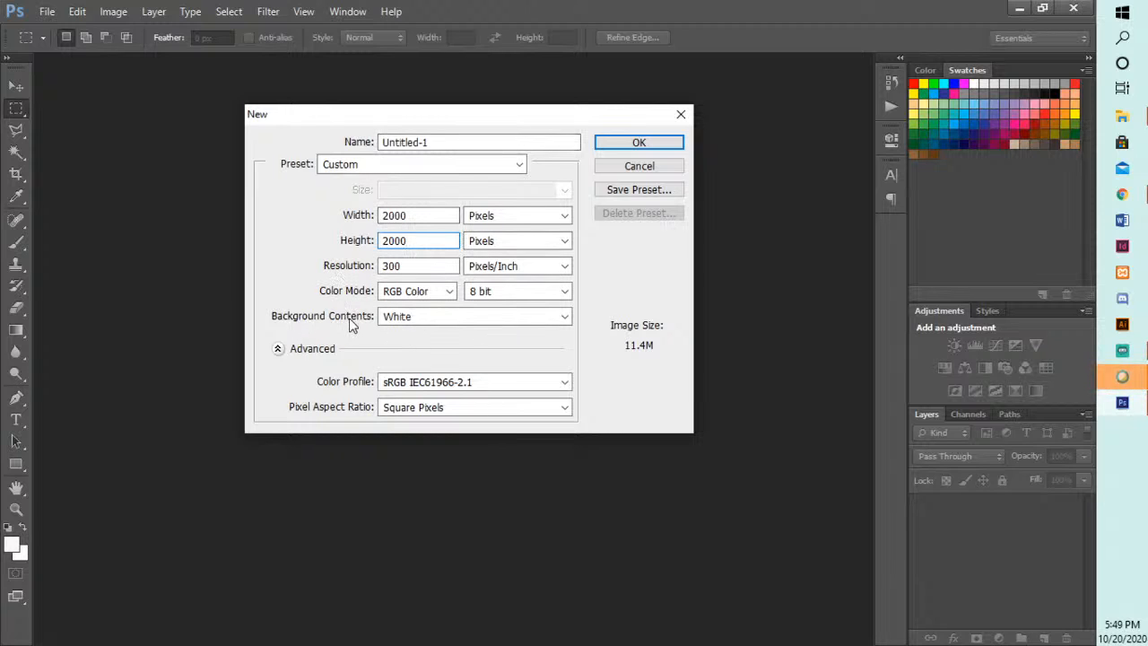
- Choose White as the background contents and create the document
click(417, 323)
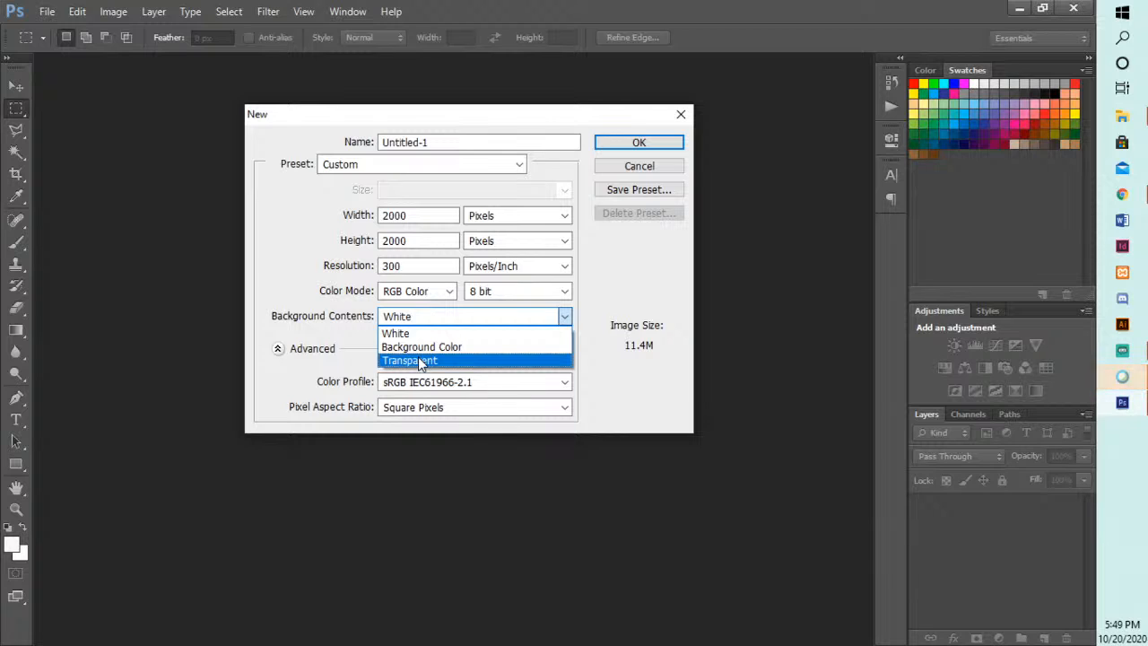
click(424, 334)
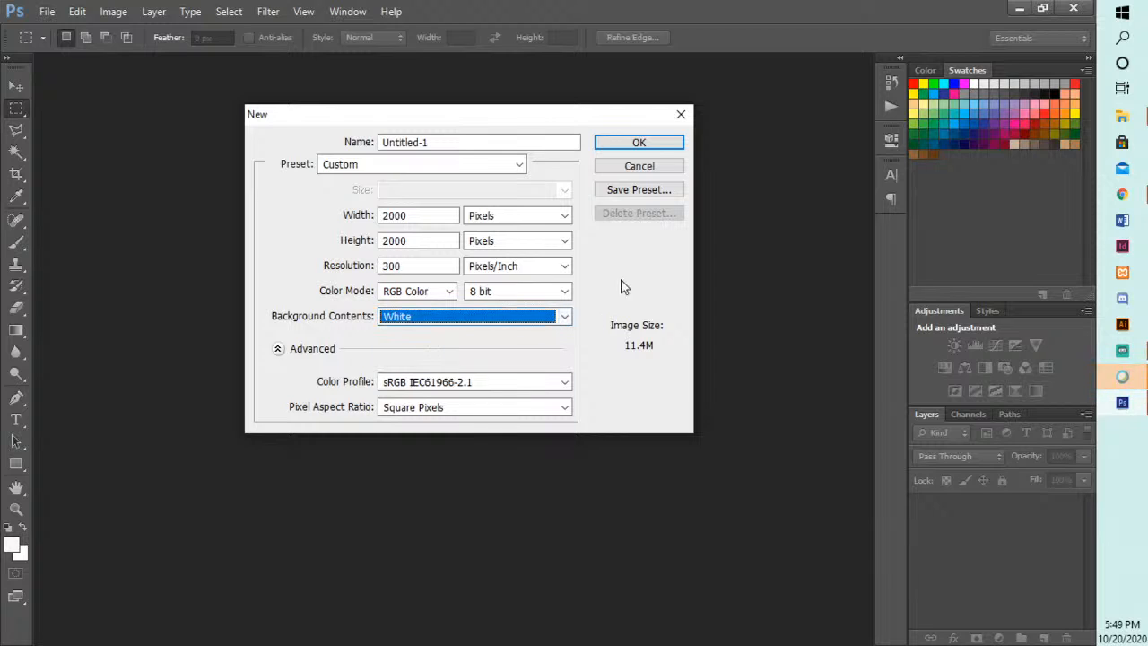
click(606, 143)
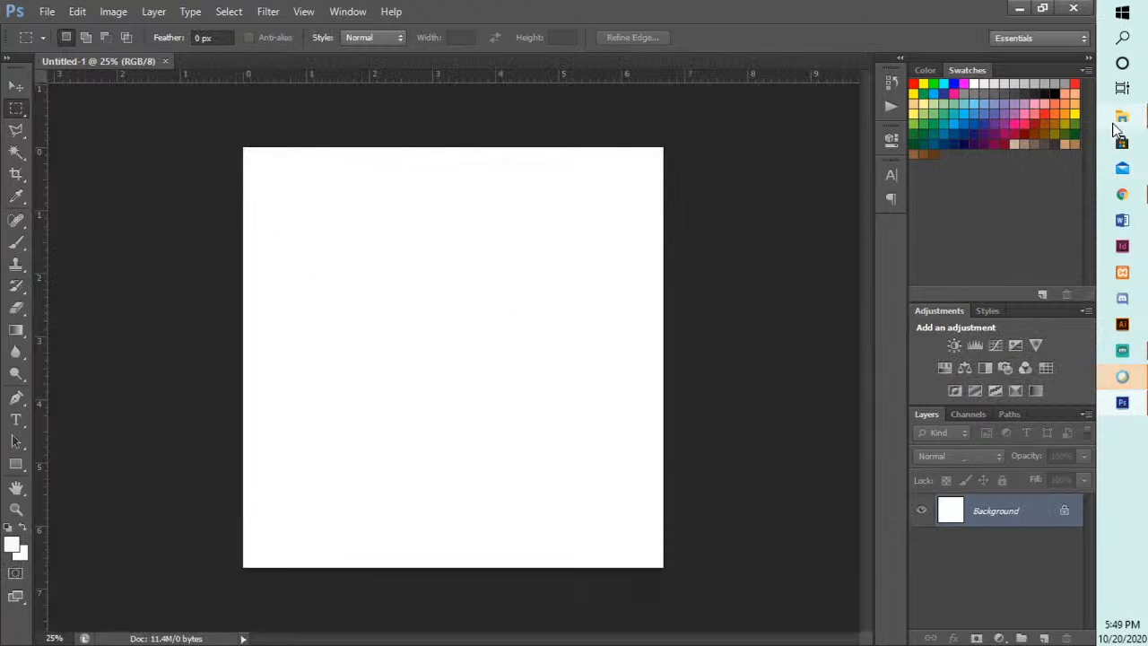
- Open the photo of the standing man and woman from the Downloads folder as a separate Photoshop document
mouse_move(1117, 130)
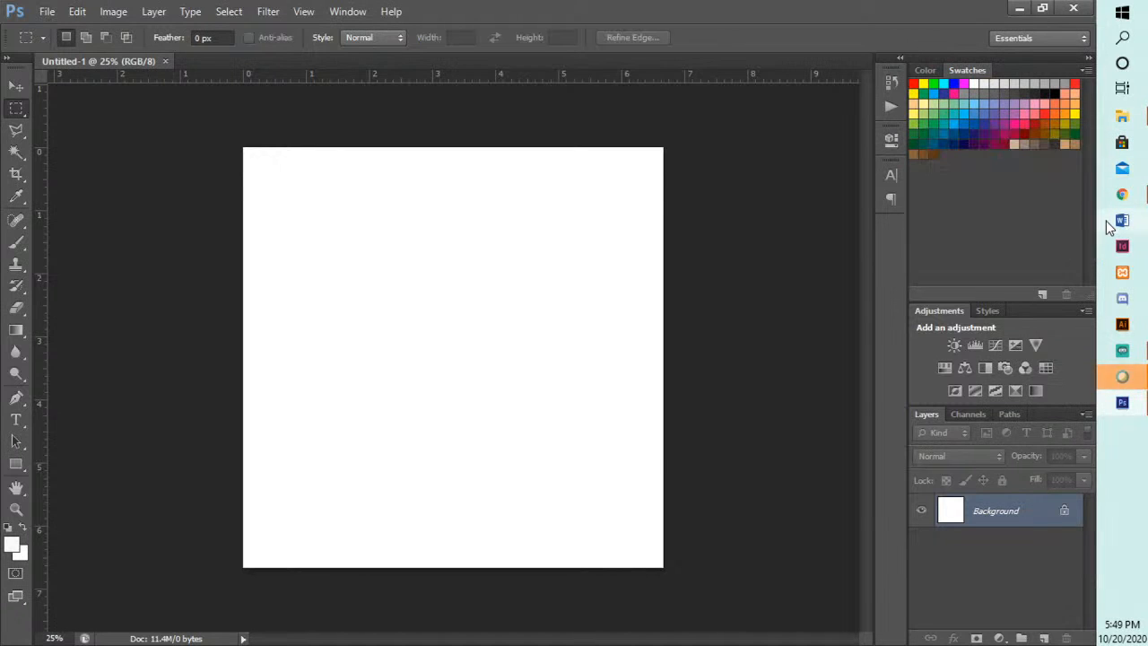
click(1120, 127)
drag(679, 90, 1147, 170)
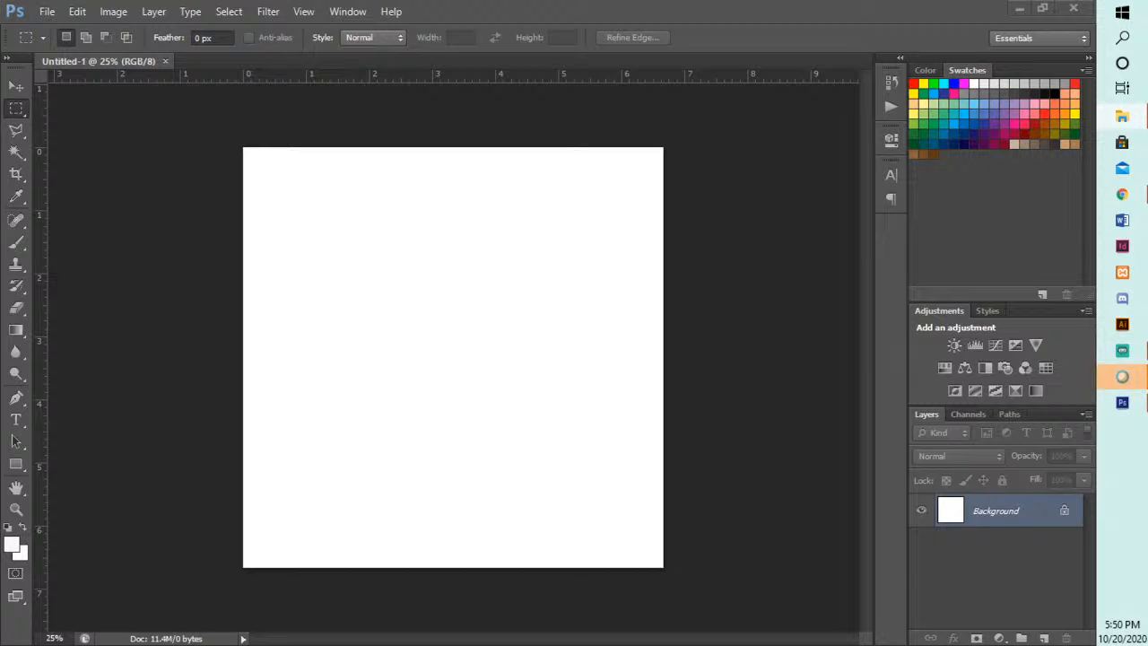
drag(1147, 72, 1030, 28)
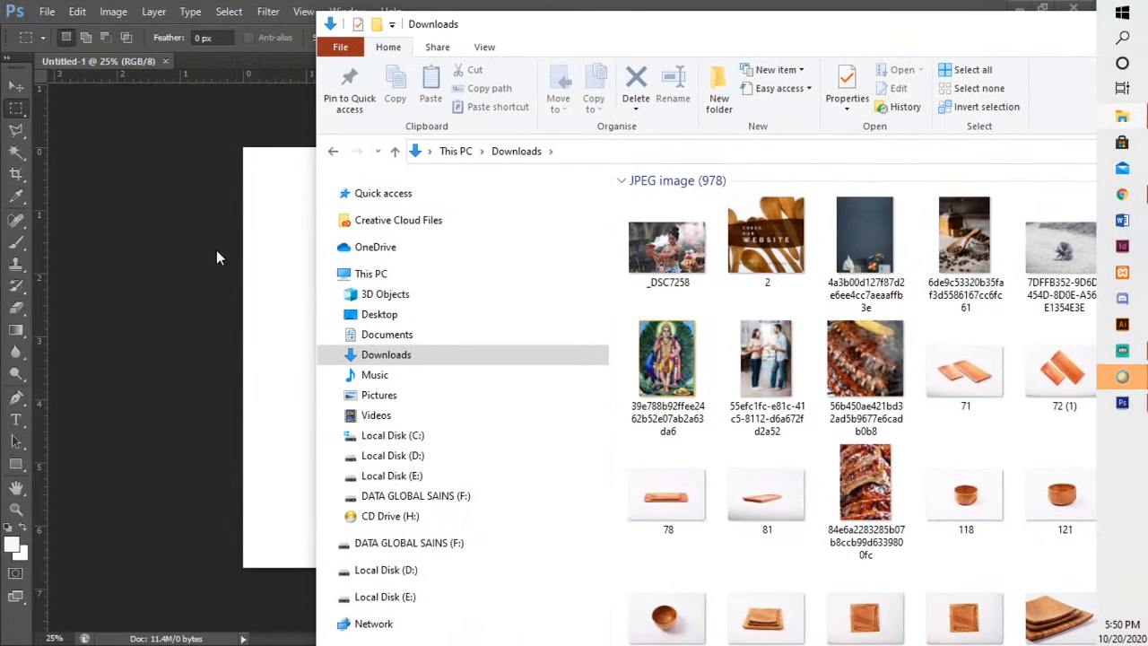
click(772, 371)
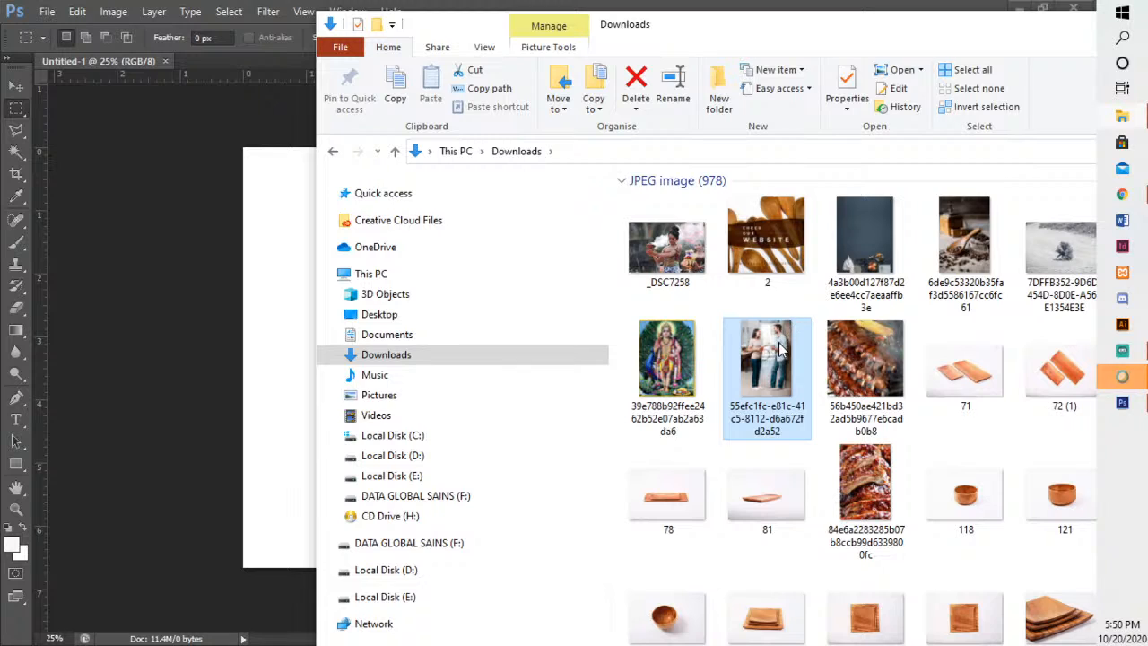
drag(781, 350, 209, 136)
drag(249, 292, 226, 212)
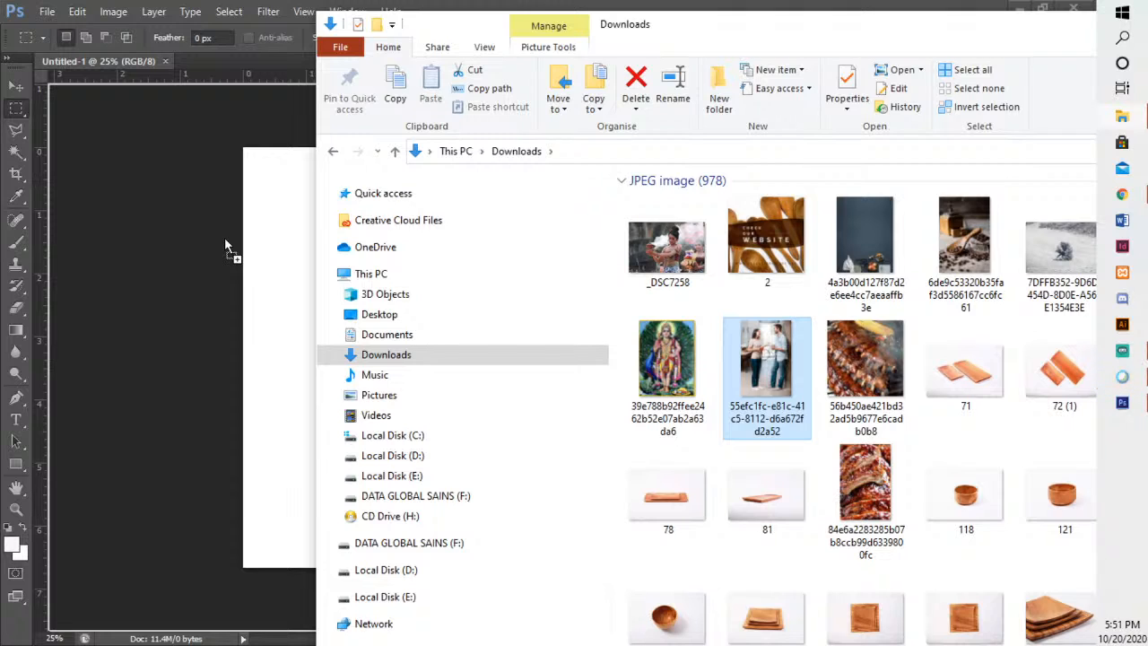
drag(205, 82, 201, 58)
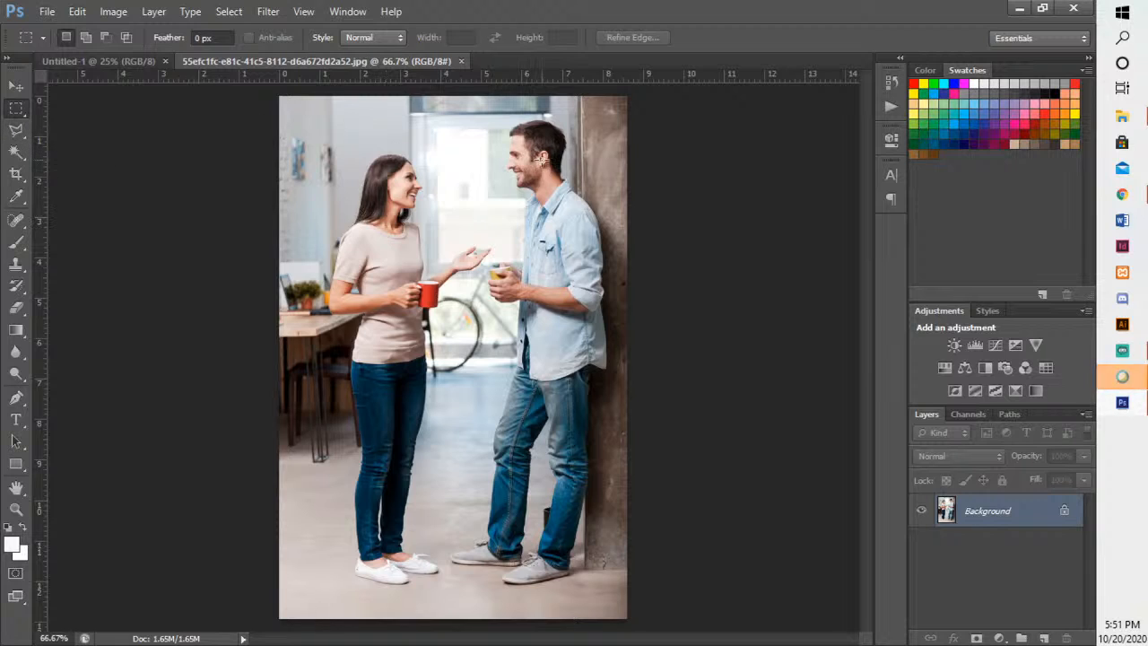
click(18, 131)
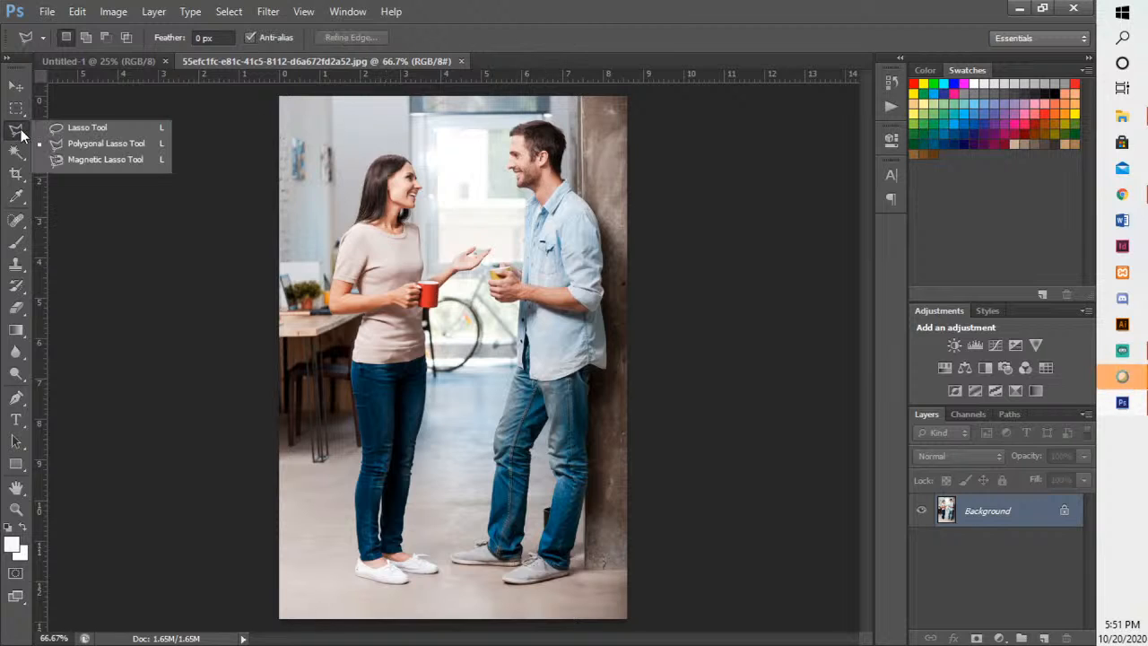
click(16, 400)
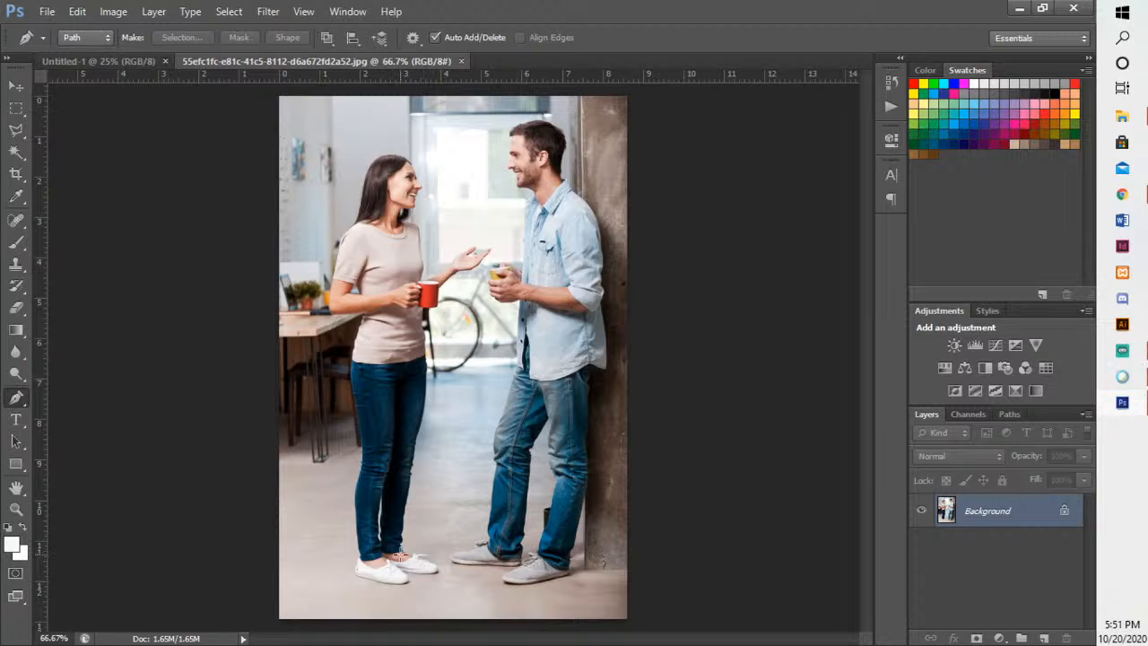
click(15, 112)
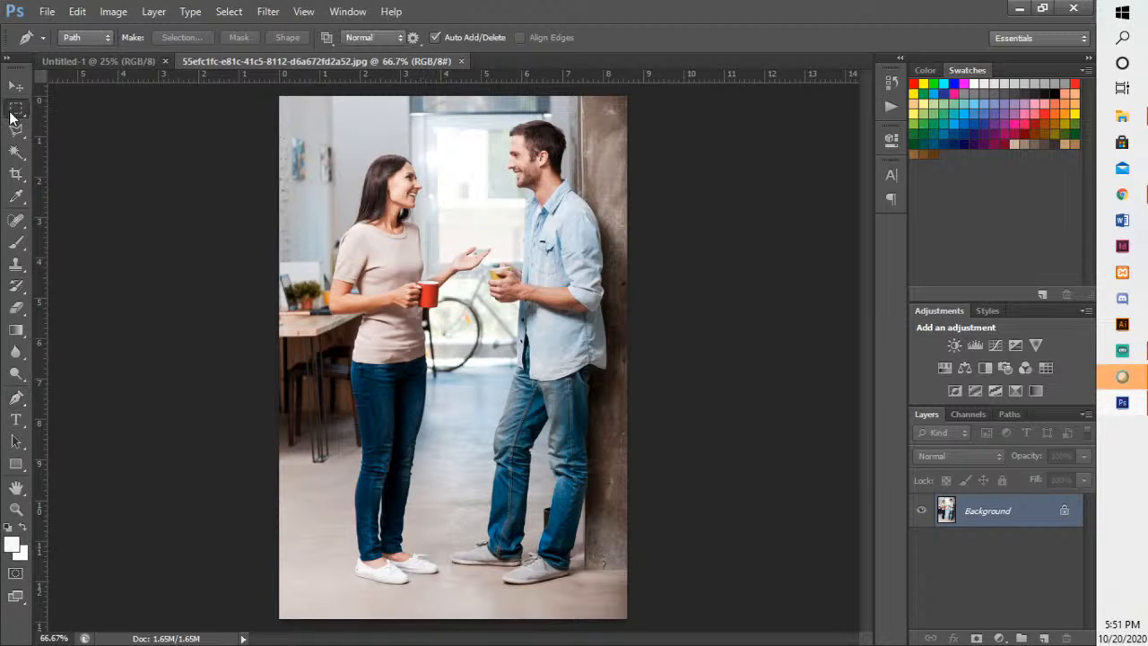
click(12, 133)
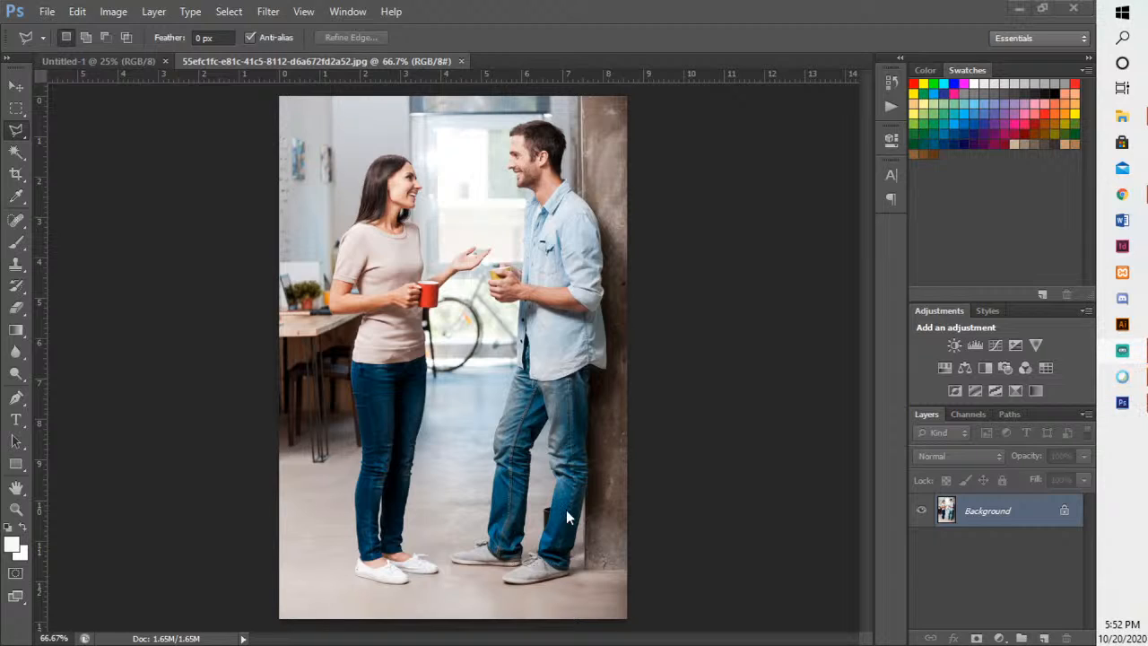
- Start a Pen tool path at the heel of the woman's front white shoe and trace down the heel to the sole
click(17, 398)
click(16, 400)
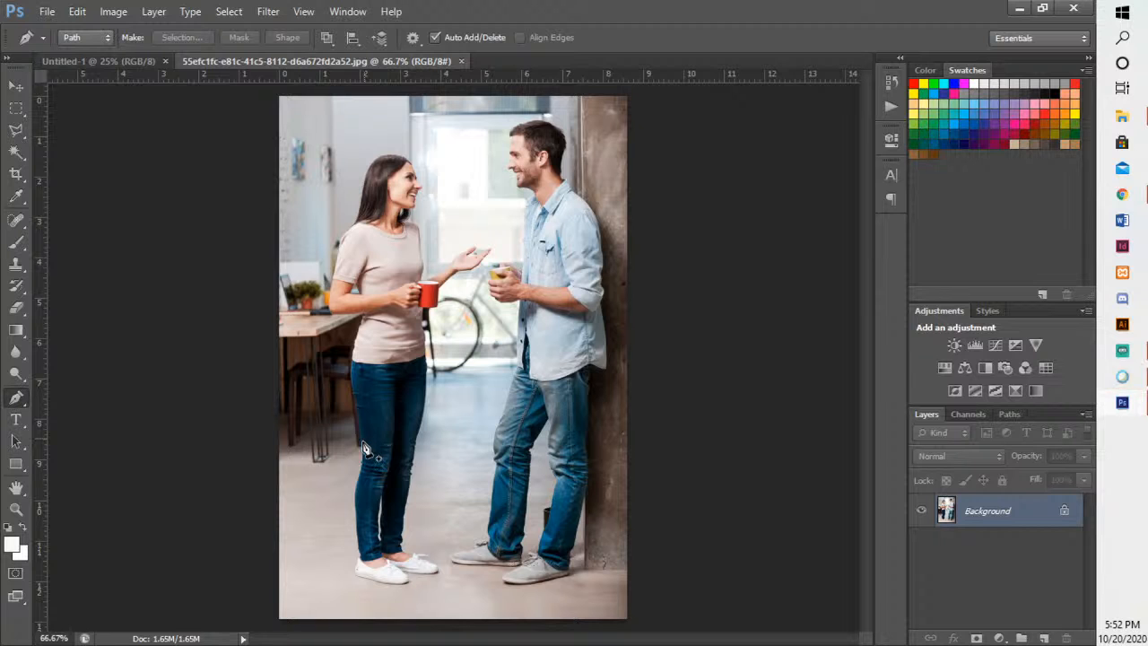
scroll(384, 546, up, 4)
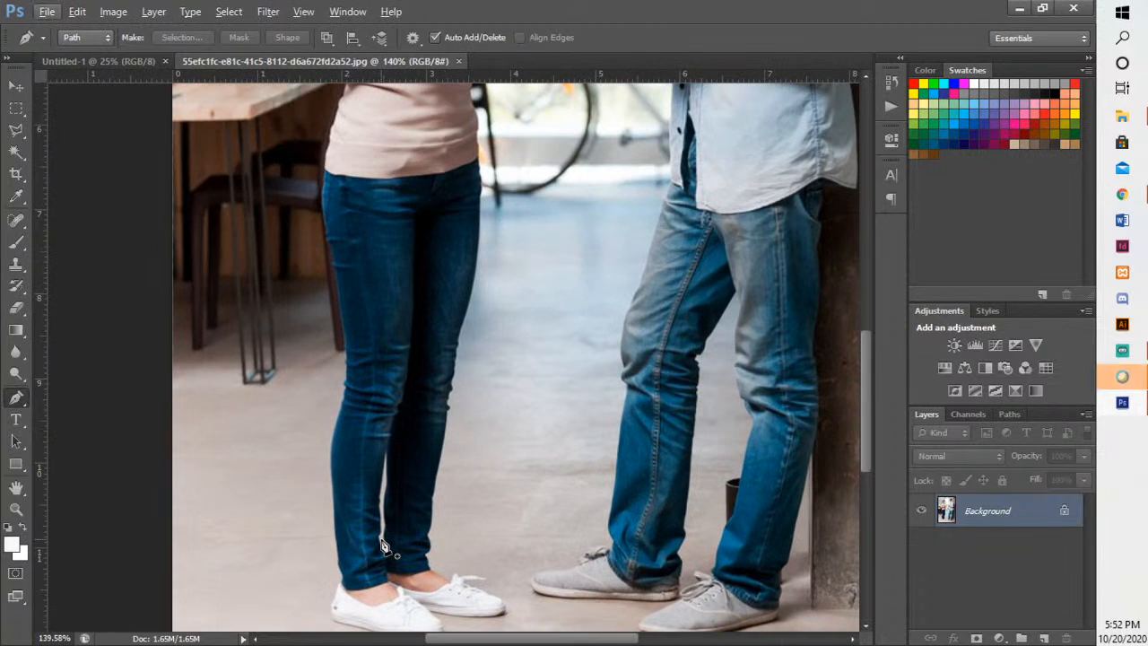
scroll(395, 583, up, 3)
scroll(395, 583, up, 2)
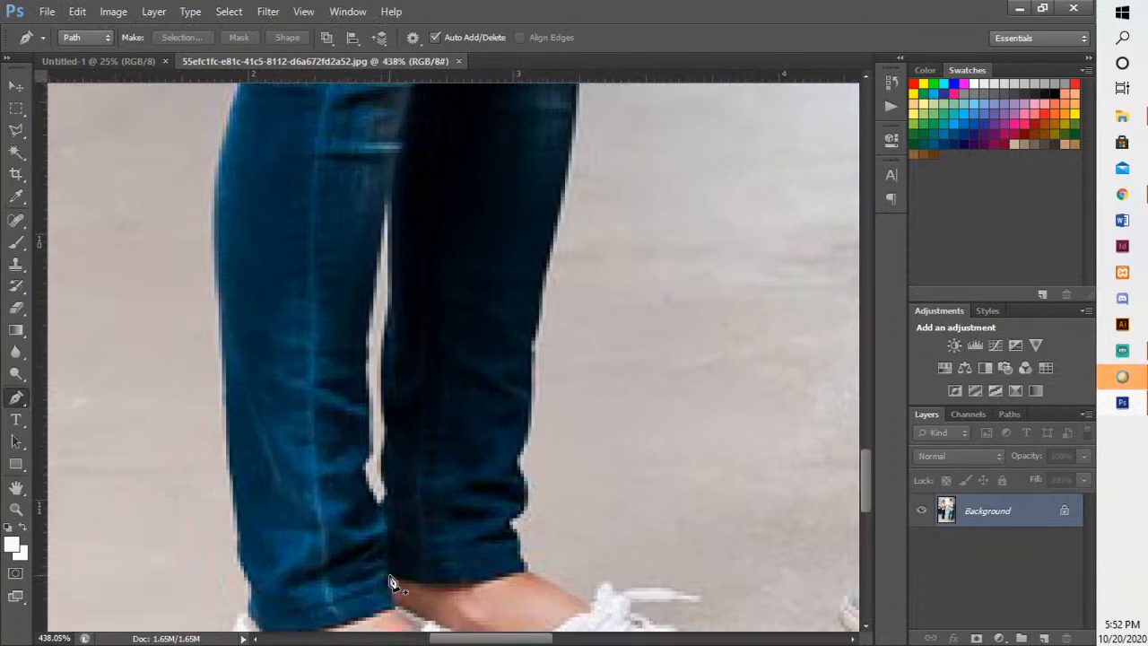
drag(403, 567, 533, 188)
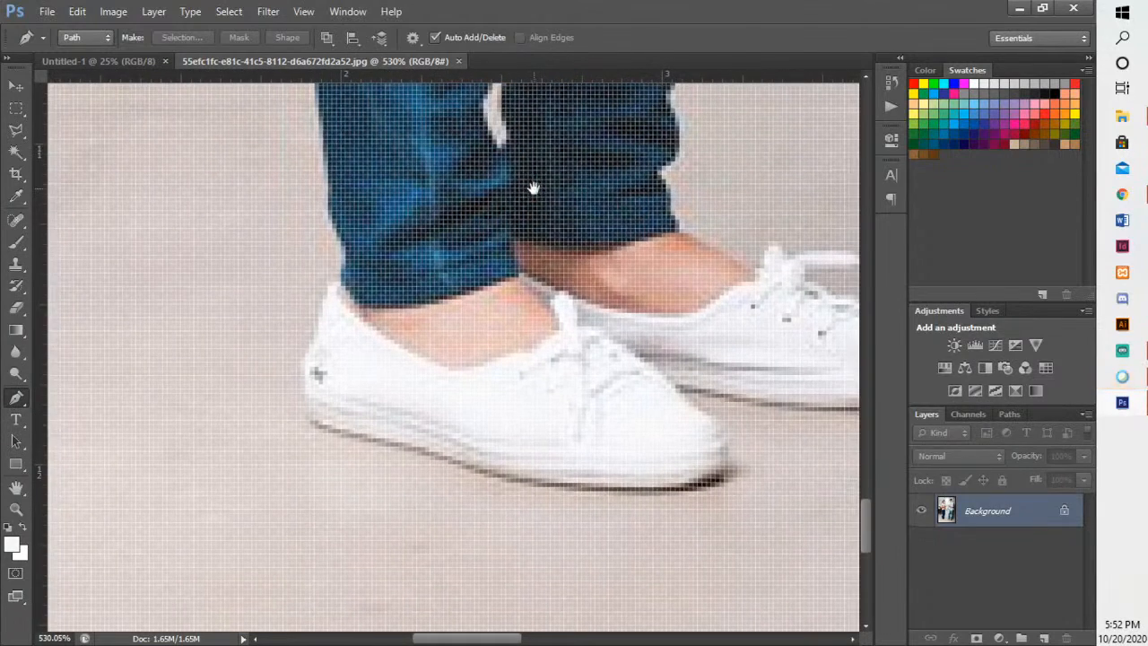
click(338, 283)
drag(324, 305, 320, 318)
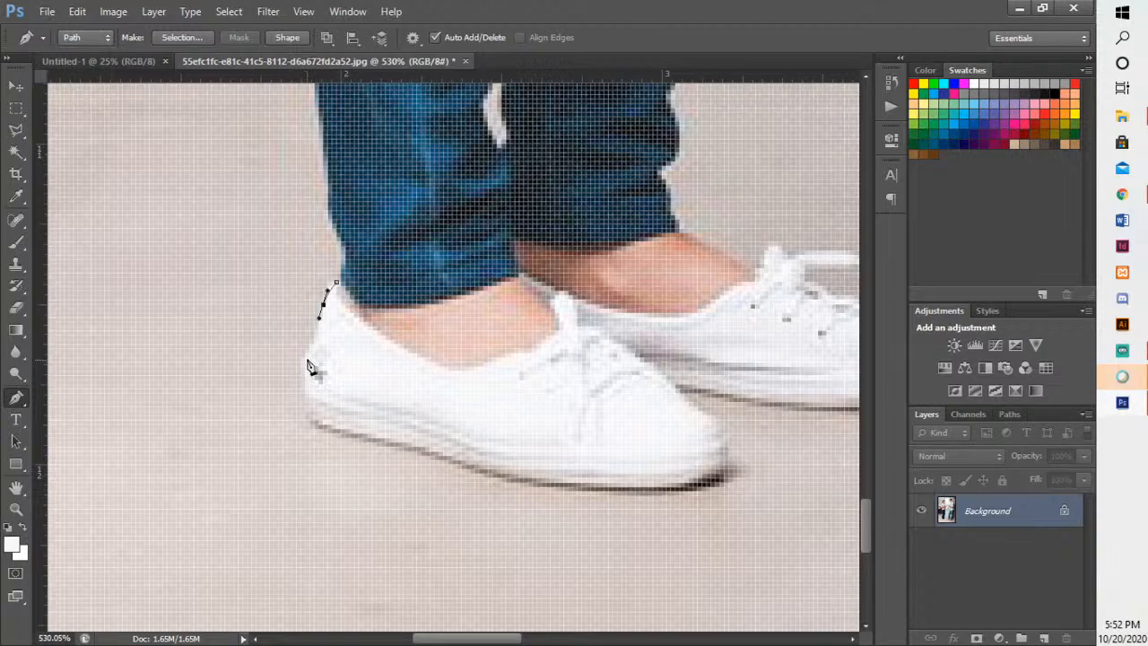
drag(306, 357, 299, 379)
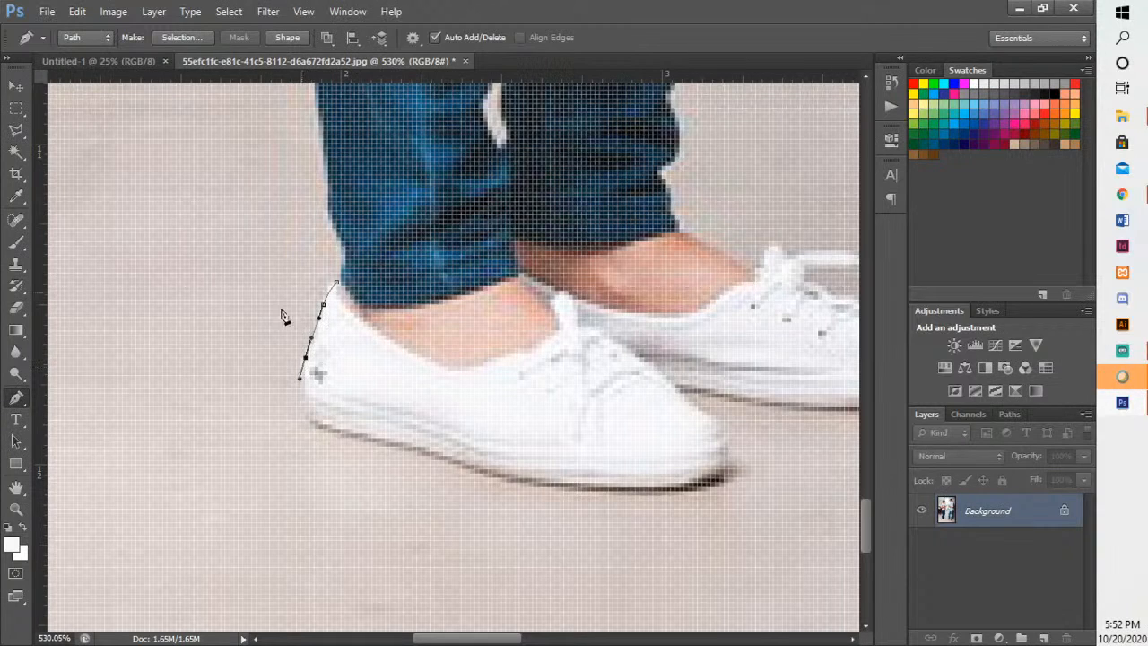
click(311, 422)
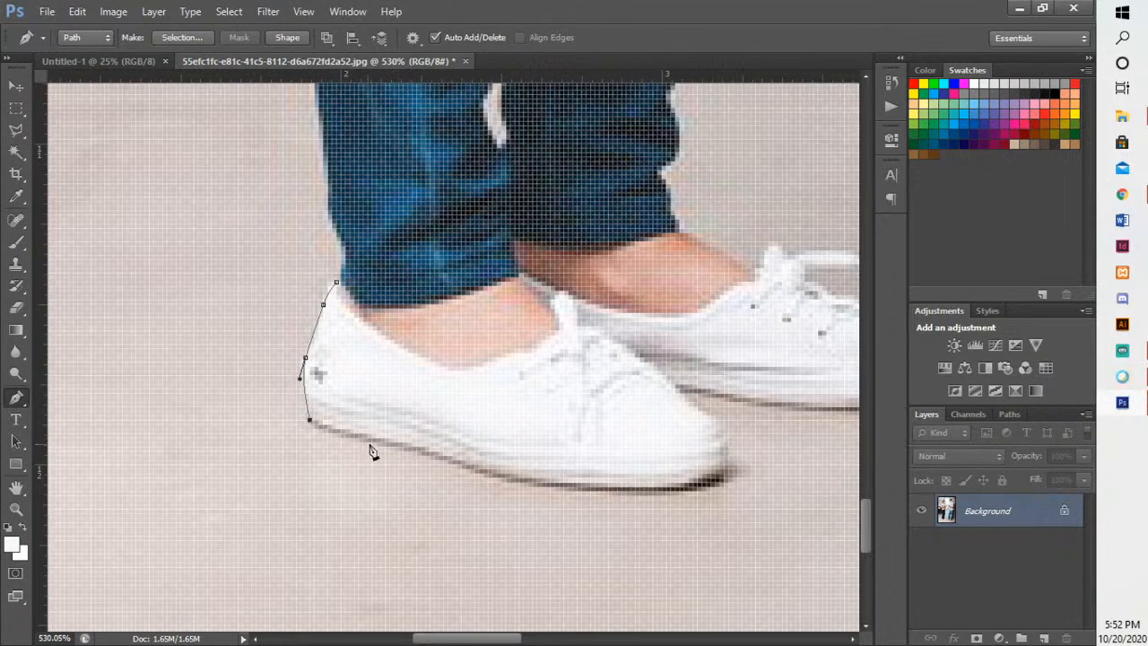
- Continue the path with curved segments along the front shoe's sole and around its toe
drag(378, 440, 412, 446)
drag(525, 486, 554, 489)
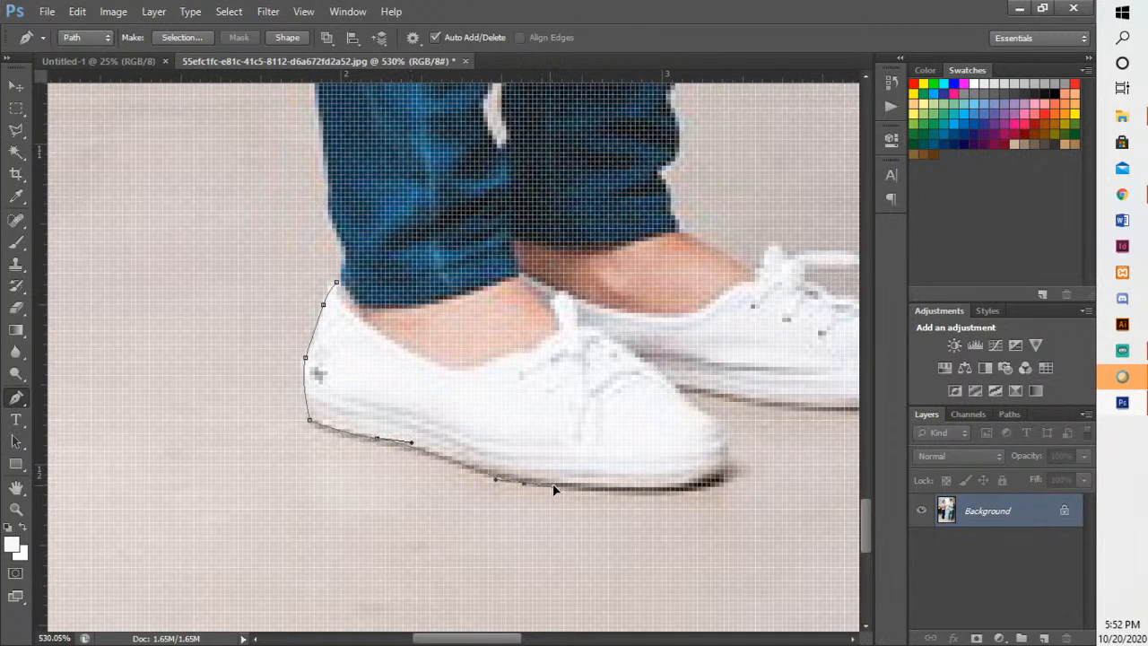
drag(711, 480, 741, 460)
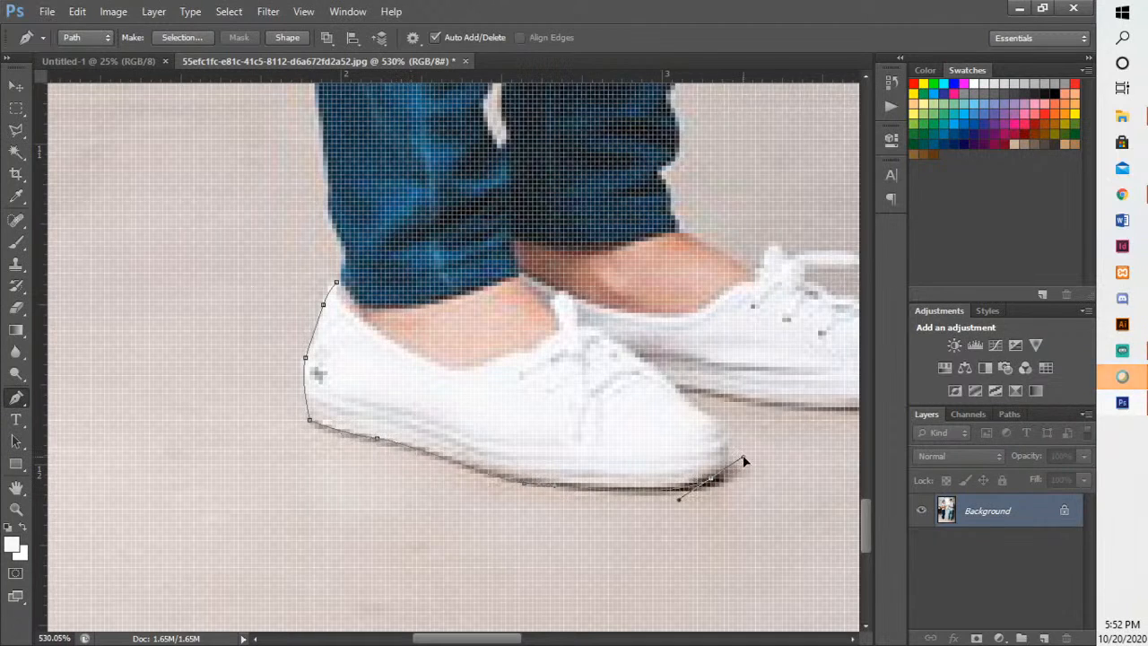
drag(713, 415, 703, 408)
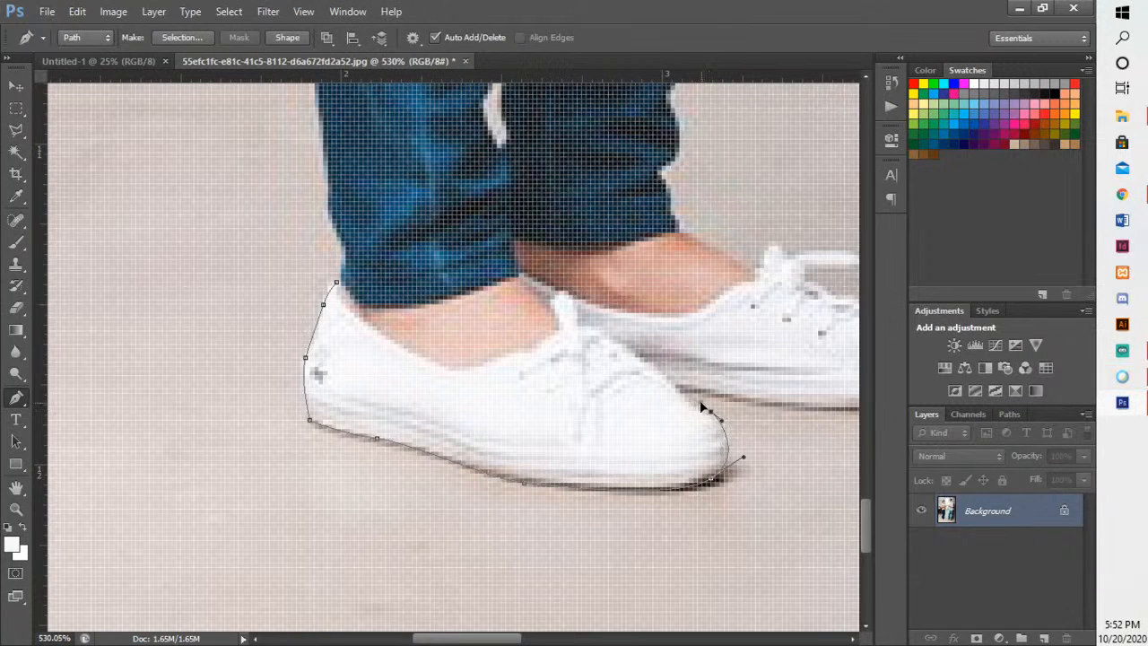
- Continue the path with curved segments along the sole of the woman's rear shoe up to its toe
drag(756, 376, 479, 402)
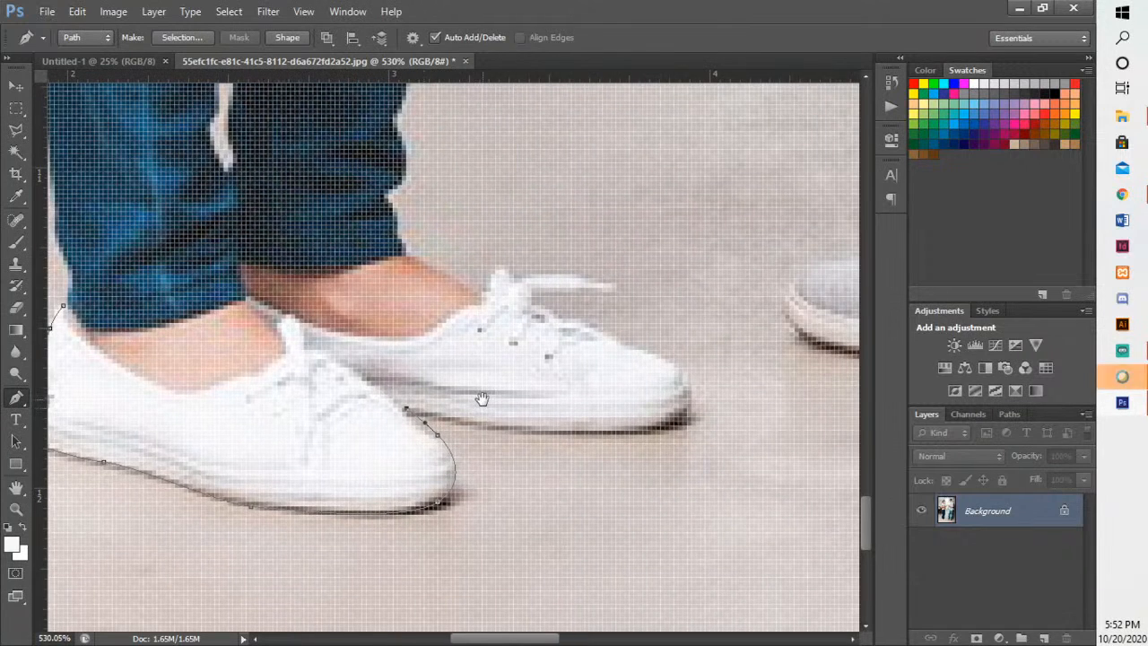
drag(540, 432, 571, 432)
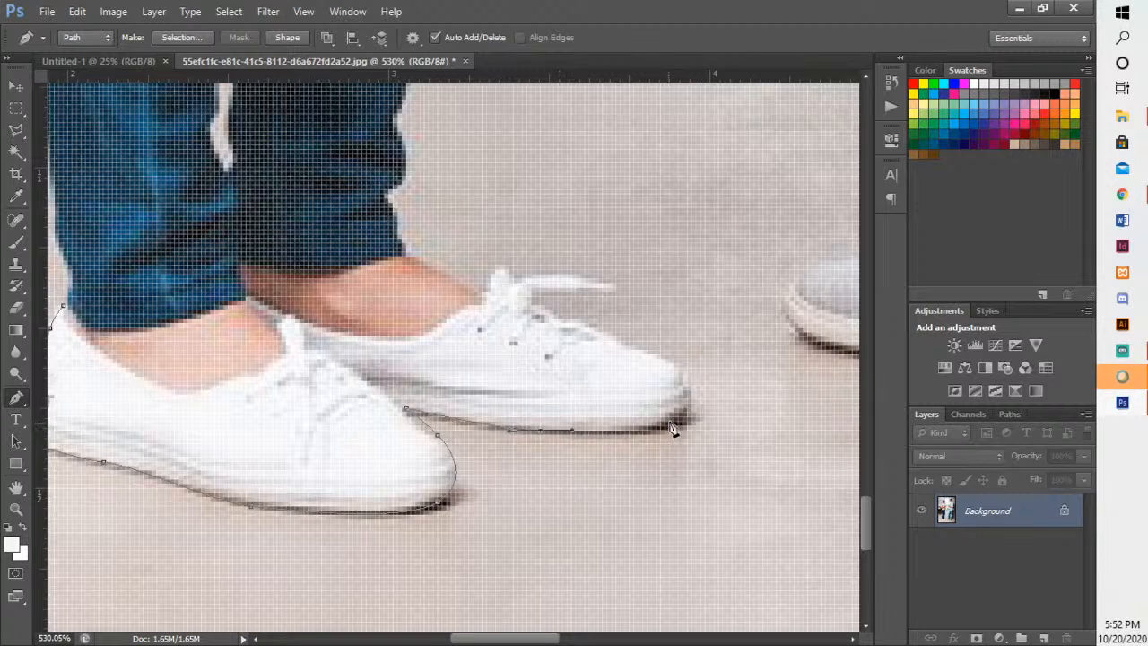
drag(688, 412, 706, 383)
key(ctrl+z)
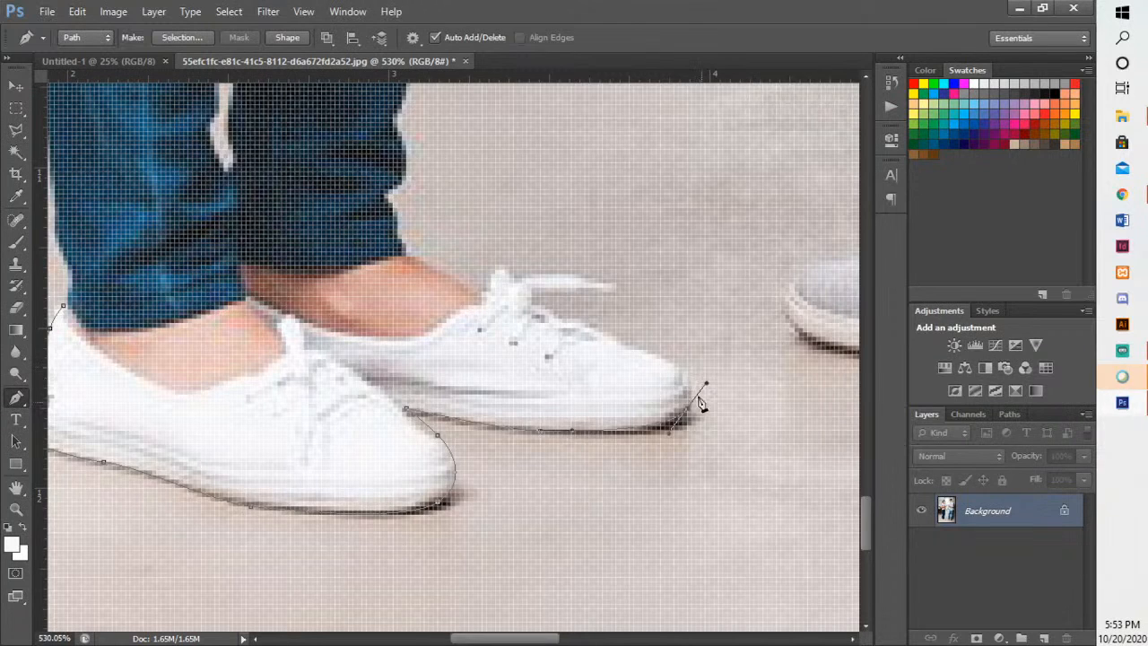
click(680, 369)
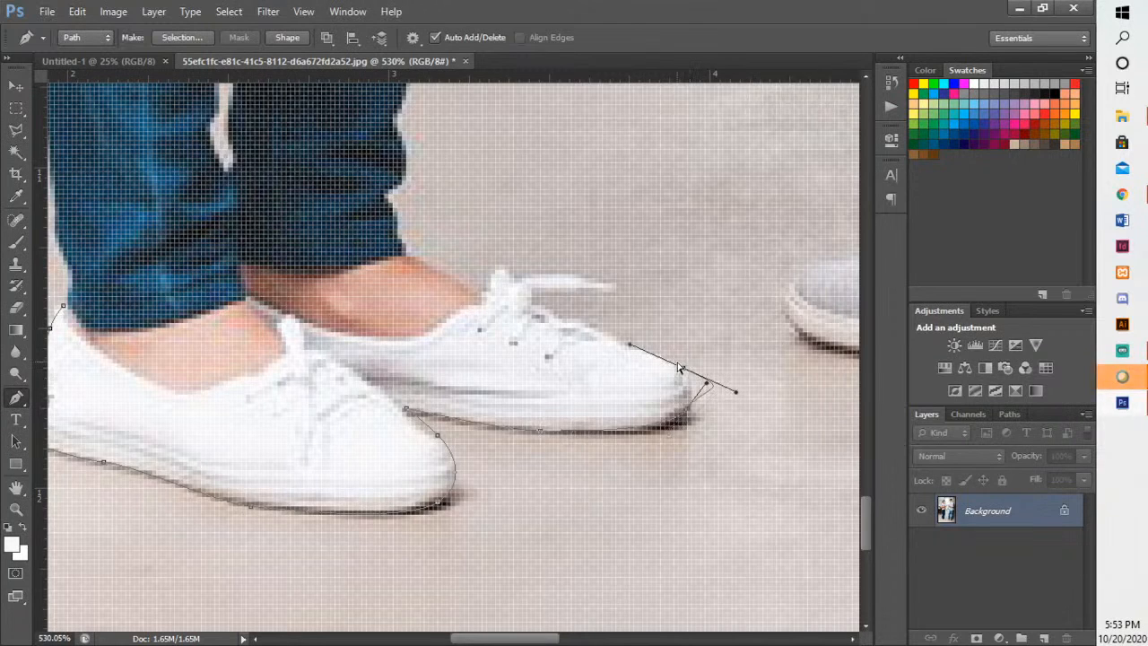
key(ctrl+z)
scroll(718, 411, up, 6)
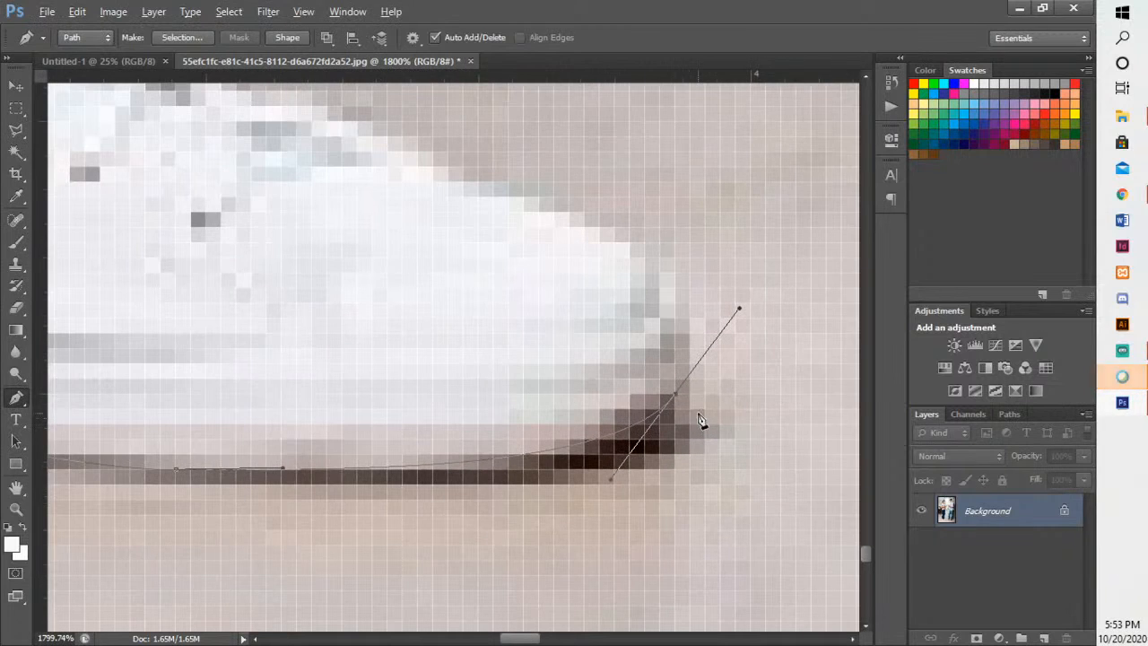
click(646, 260)
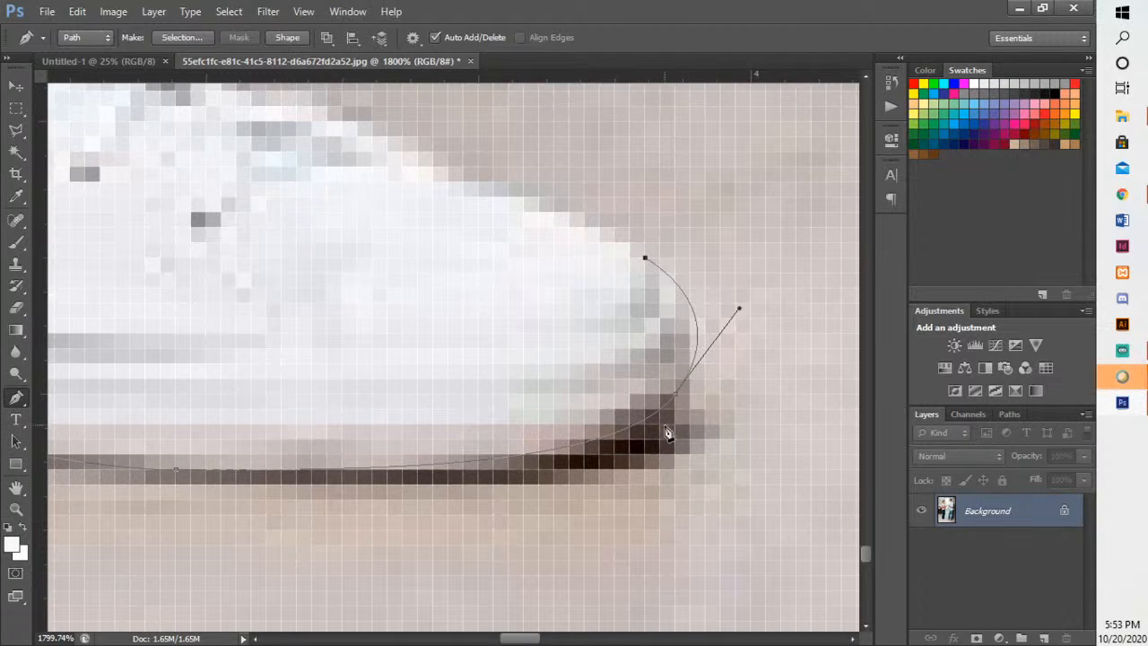
key(ctrl+z)
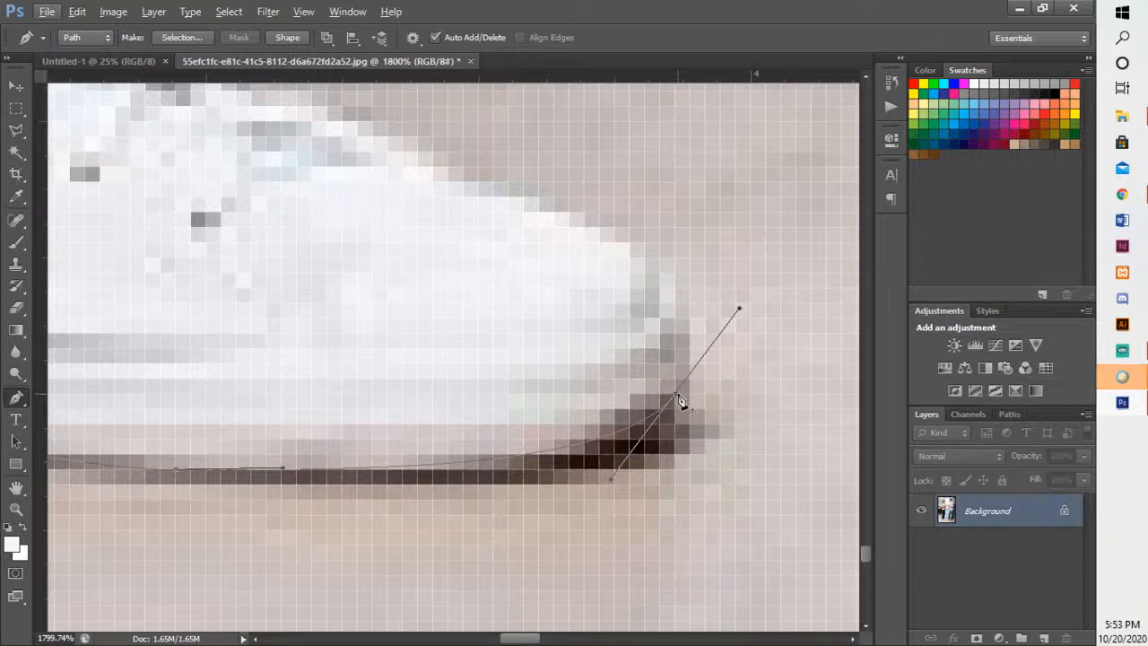
- Remove the outgoing handle at the rear shoe's toe and continue the path around the tip onto the shoe's upper edge
alt+click(676, 396)
drag(661, 272, 621, 238)
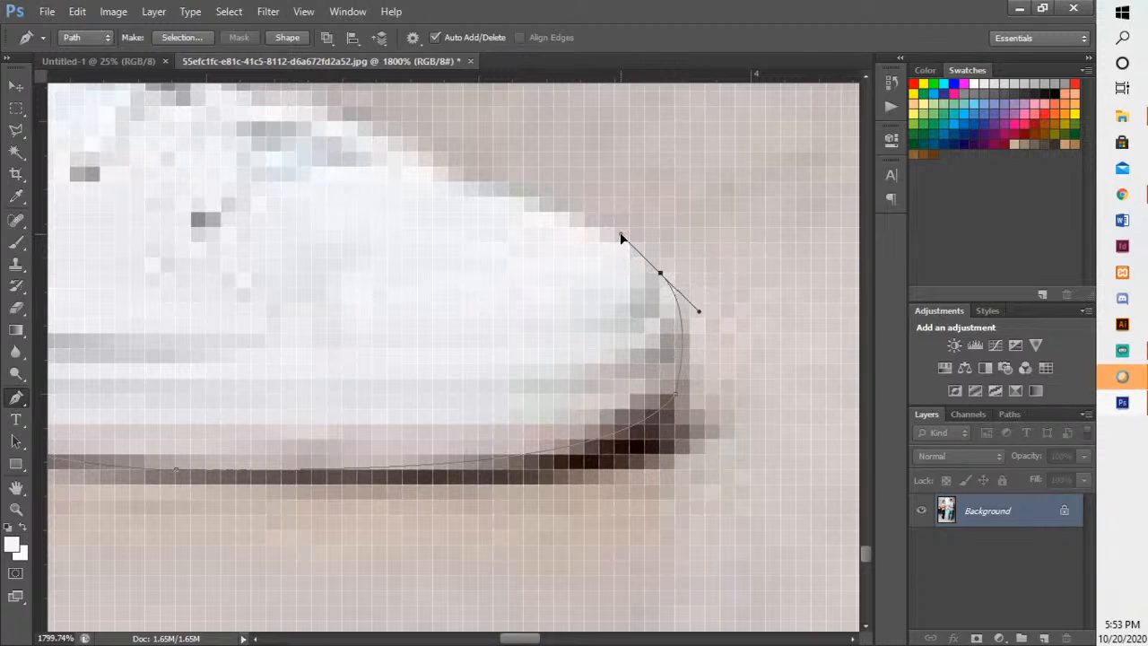
key(ctrl+z)
click(675, 303)
drag(684, 285, 788, 427)
drag(600, 337, 467, 299)
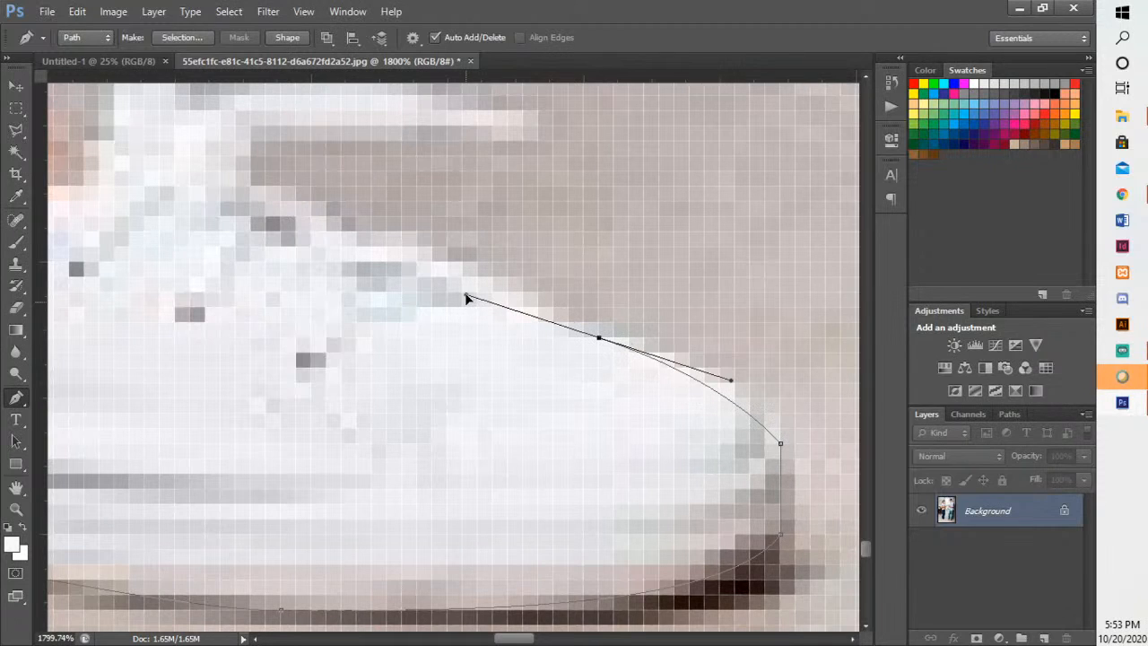
alt+click(599, 338)
- Continue the path over the rear shoe's laces and up the bare ankle to the hem of the jeans
drag(326, 217, 293, 197)
drag(416, 259, 738, 413)
drag(574, 325, 557, 290)
drag(483, 235, 441, 249)
drag(393, 281, 351, 271)
drag(405, 312, 723, 595)
drag(526, 462, 490, 475)
- Trace the creased outer edge of the woman's jeans from the hem up to the lower calf
scroll(491, 481, down, 5)
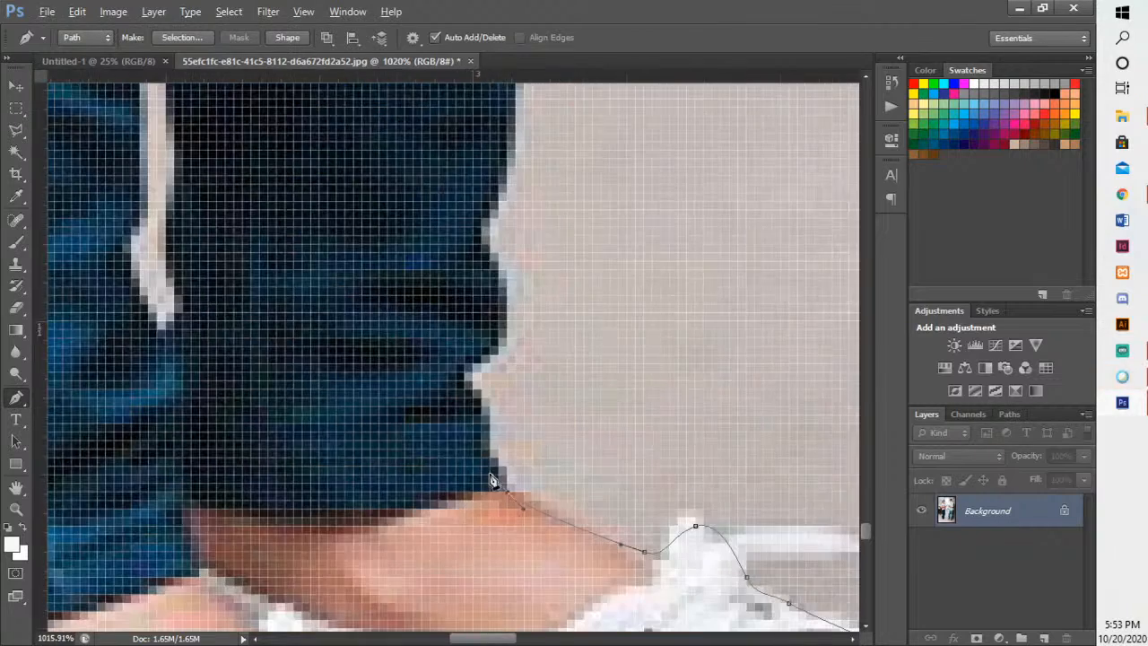
drag(466, 390, 451, 368)
drag(556, 418, 572, 586)
drag(518, 485, 504, 391)
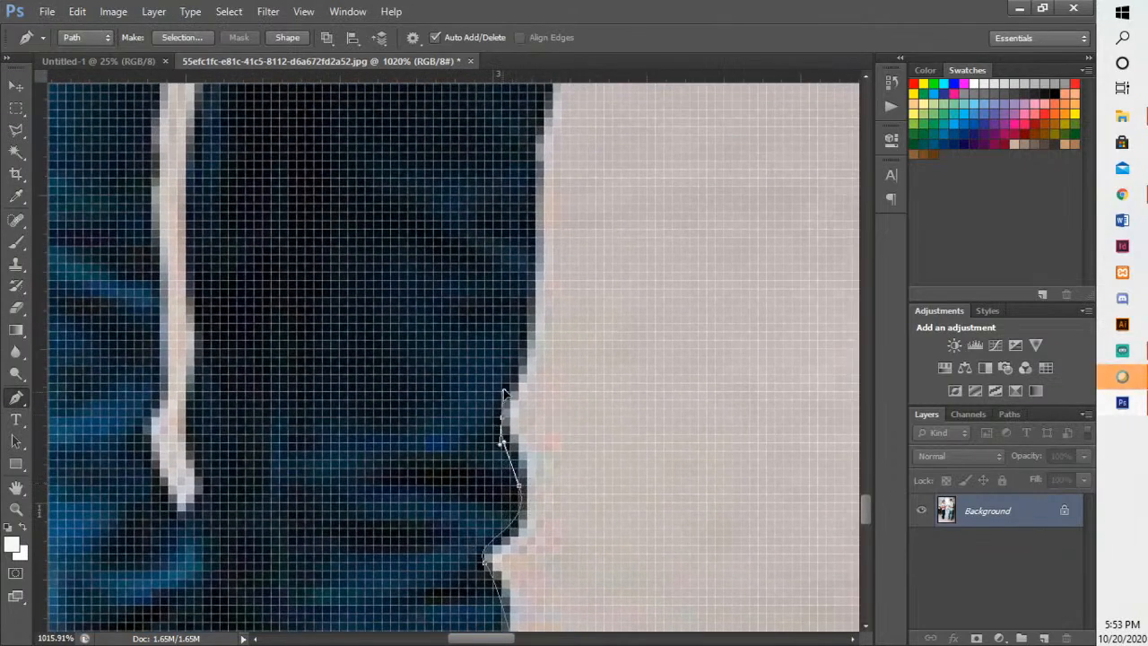
mouse_move(541, 350)
mouse_down()
mouse_move(543, 439)
mouse_move(536, 354)
mouse_up()
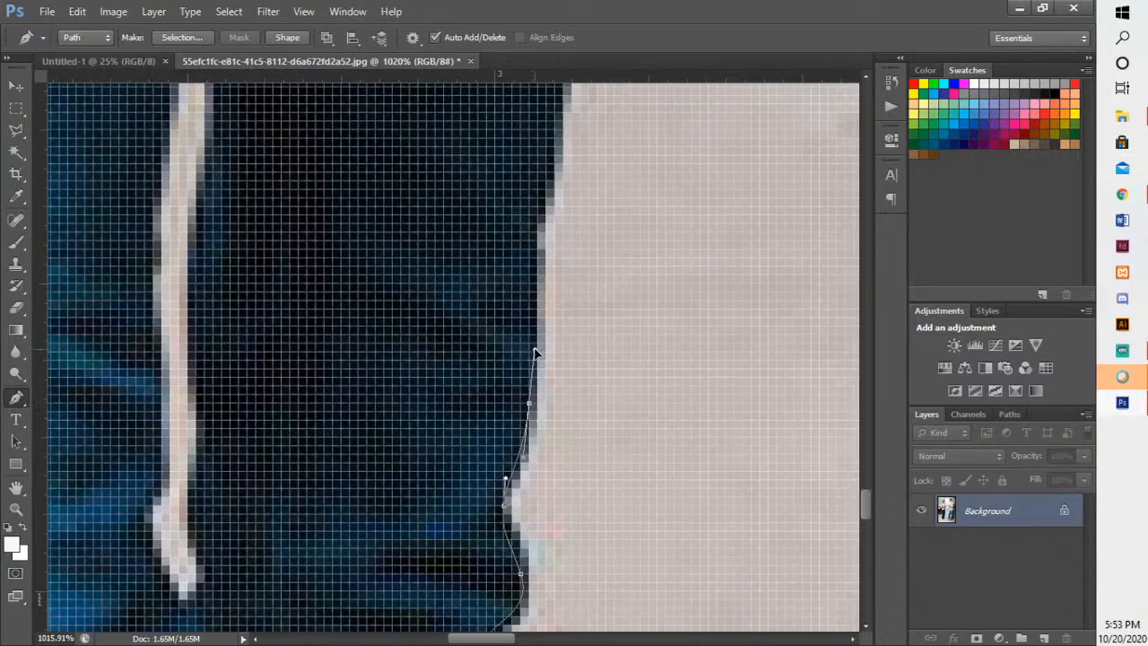
- Extend the path up the outer edge of the jeans along the calf and around the creases at the knee
scroll(538, 355, down, 3)
drag(647, 330, 589, 611)
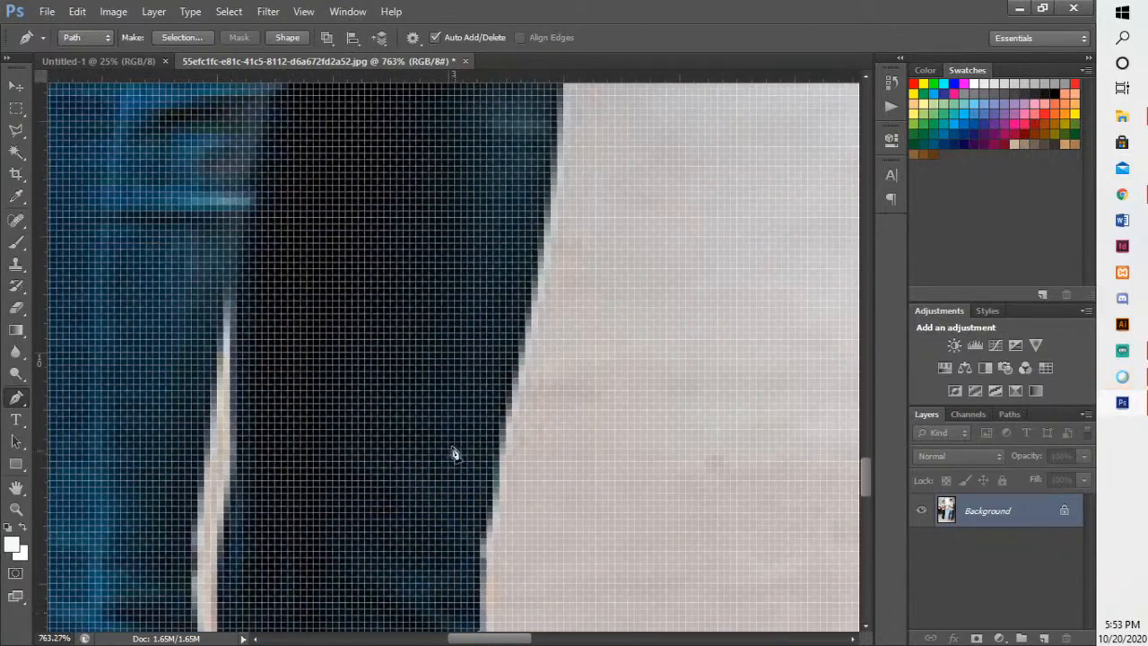
scroll(516, 459, down, 2)
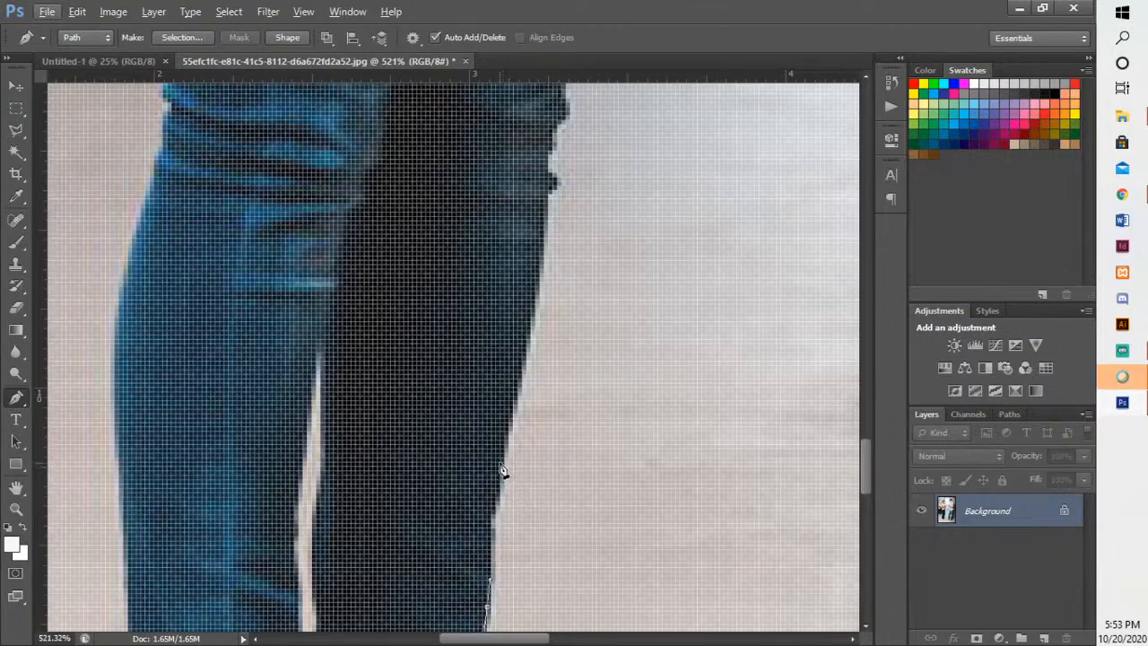
drag(545, 364, 529, 499)
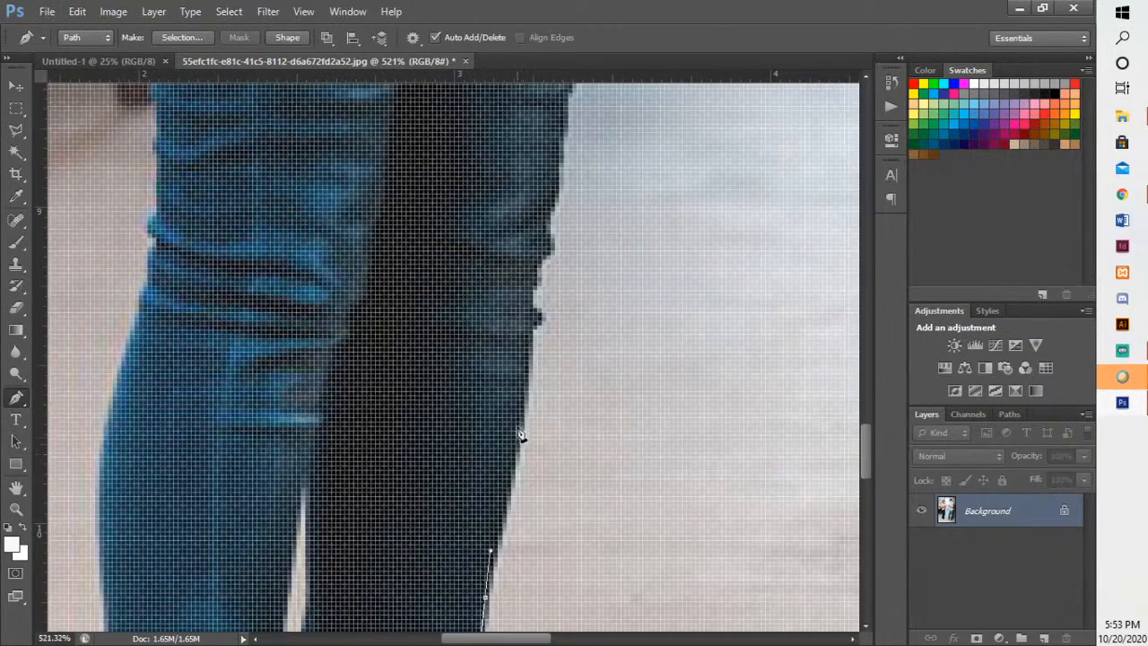
drag(525, 392, 494, 505)
click(485, 488)
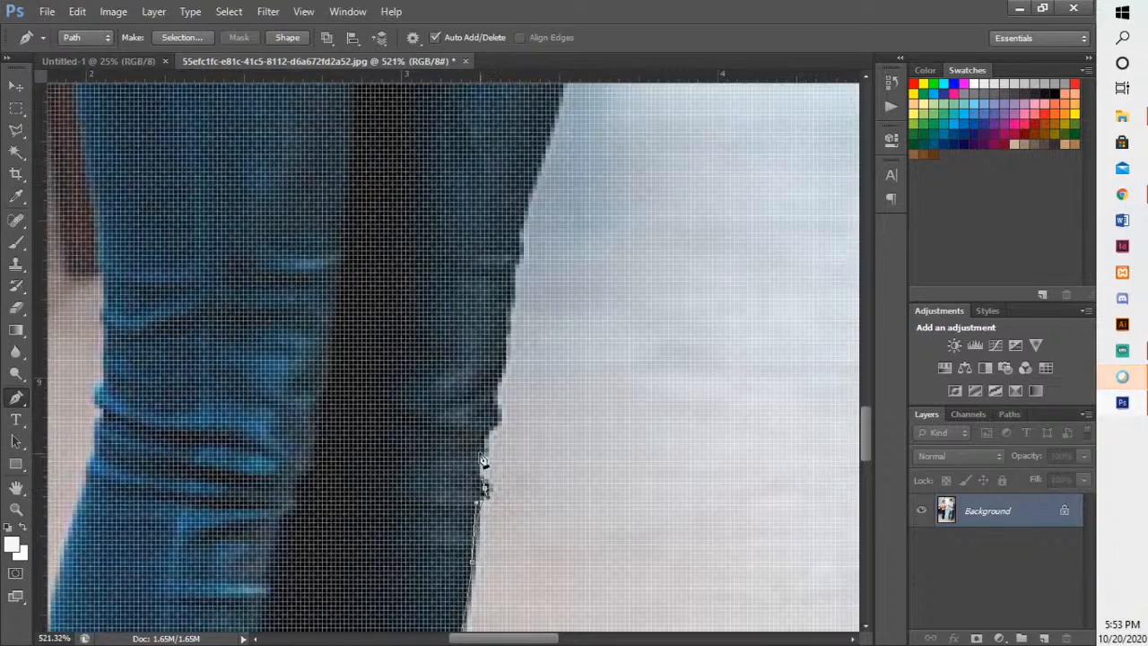
drag(480, 452, 480, 440)
mouse_move(490, 399)
mouse_down()
mouse_move(498, 365)
mouse_move(473, 538)
mouse_move(499, 382)
mouse_up()
- Continue the path along the outer thigh of the jeans up toward the woman's hip
scroll(502, 400, down, 6)
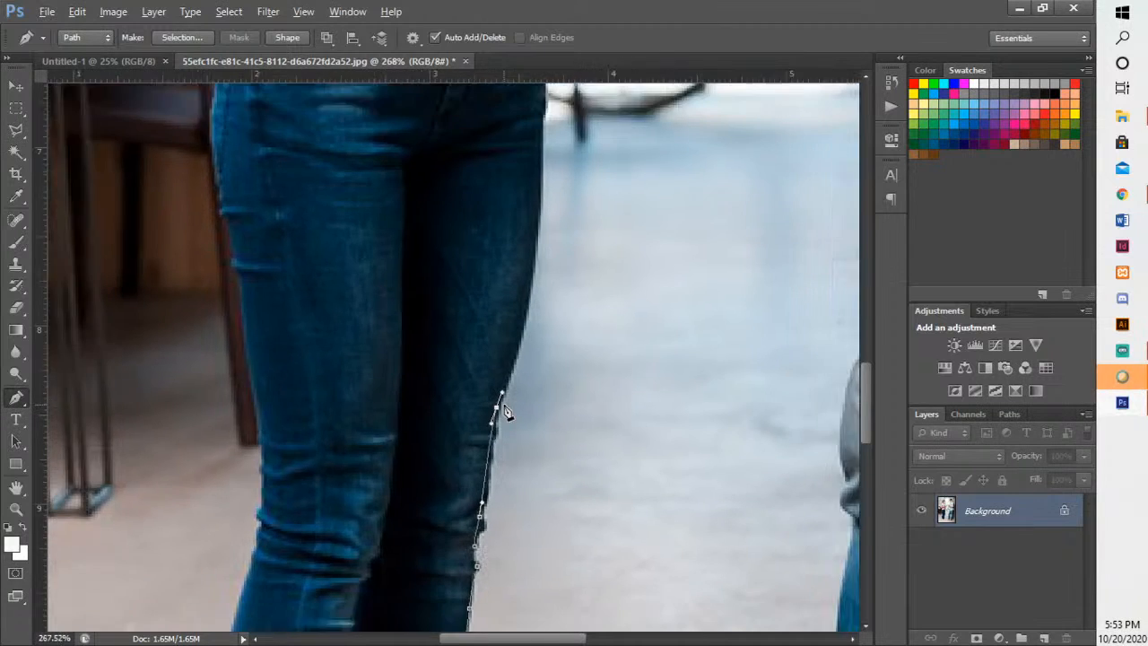
drag(579, 376, 561, 600)
drag(537, 531, 487, 456)
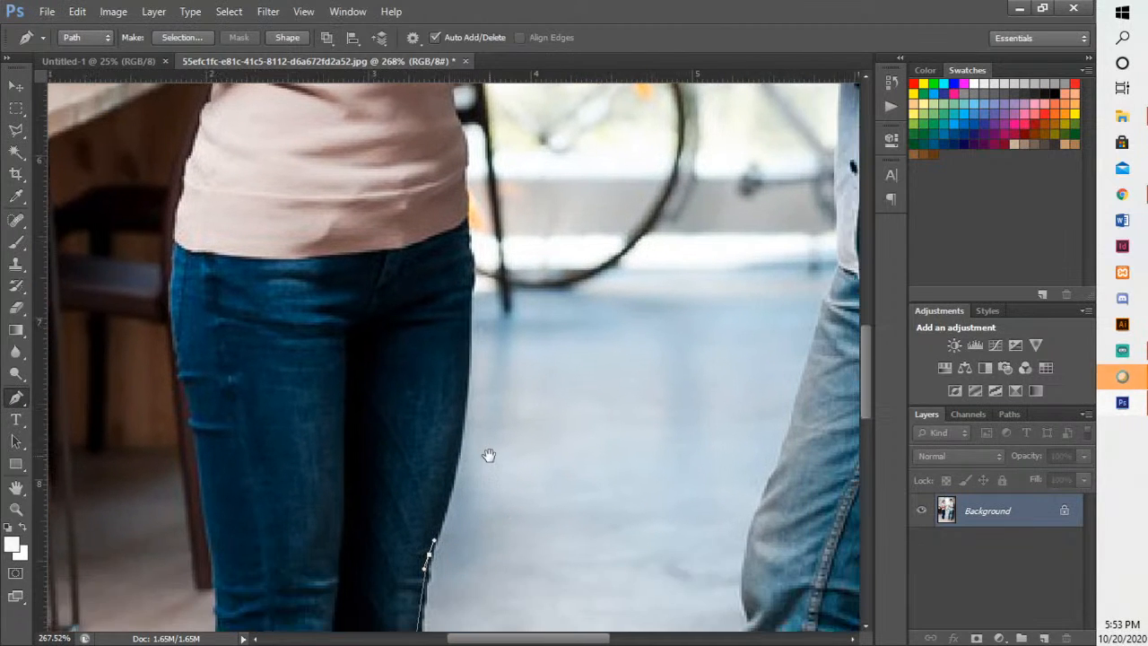
drag(467, 370, 473, 280)
drag(512, 340, 504, 523)
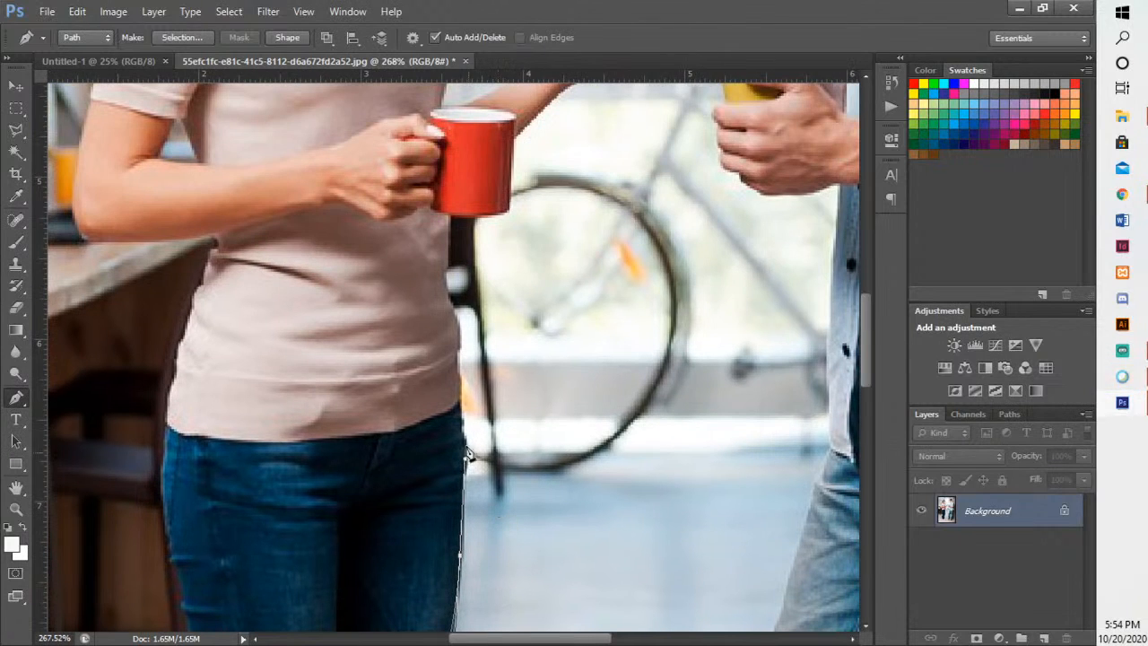
- Trace from the hip up the side of the woman's pink shirt to the underside of the red mug
drag(461, 431, 459, 384)
key(ctrl+z)
drag(462, 325, 489, 504)
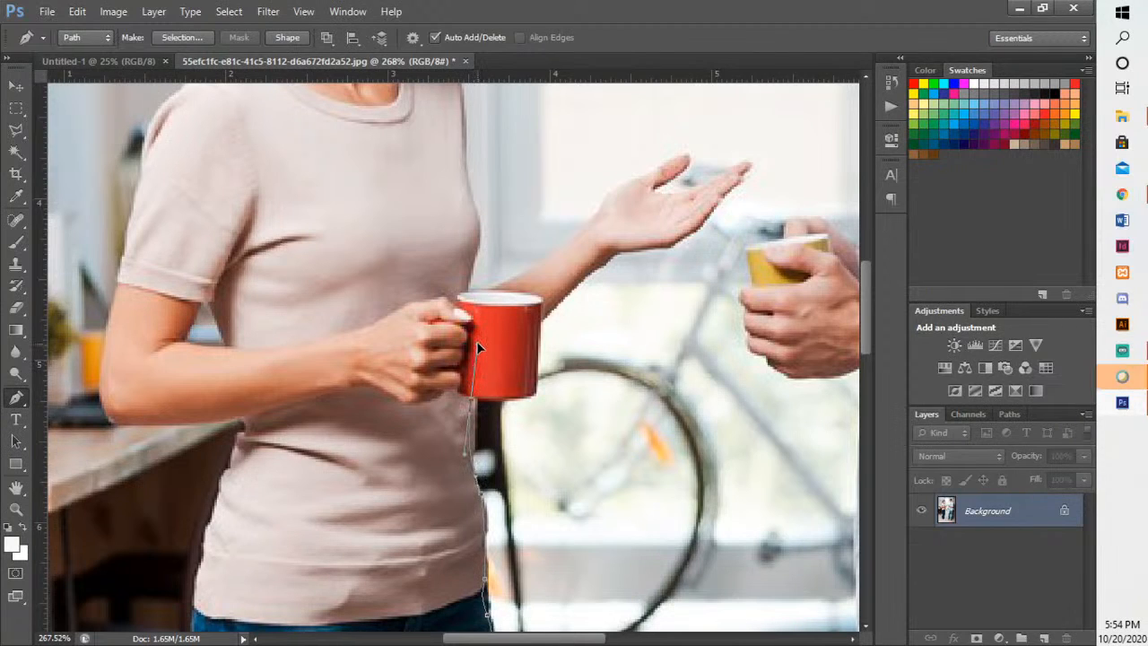
click(468, 446)
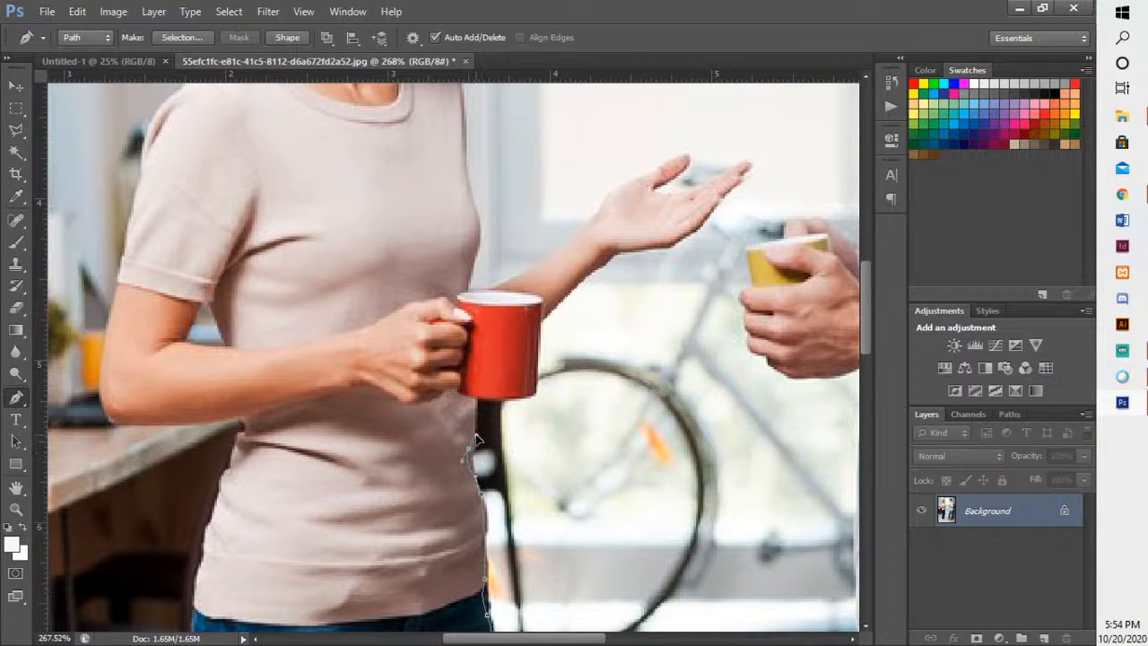
scroll(525, 373, up, 2)
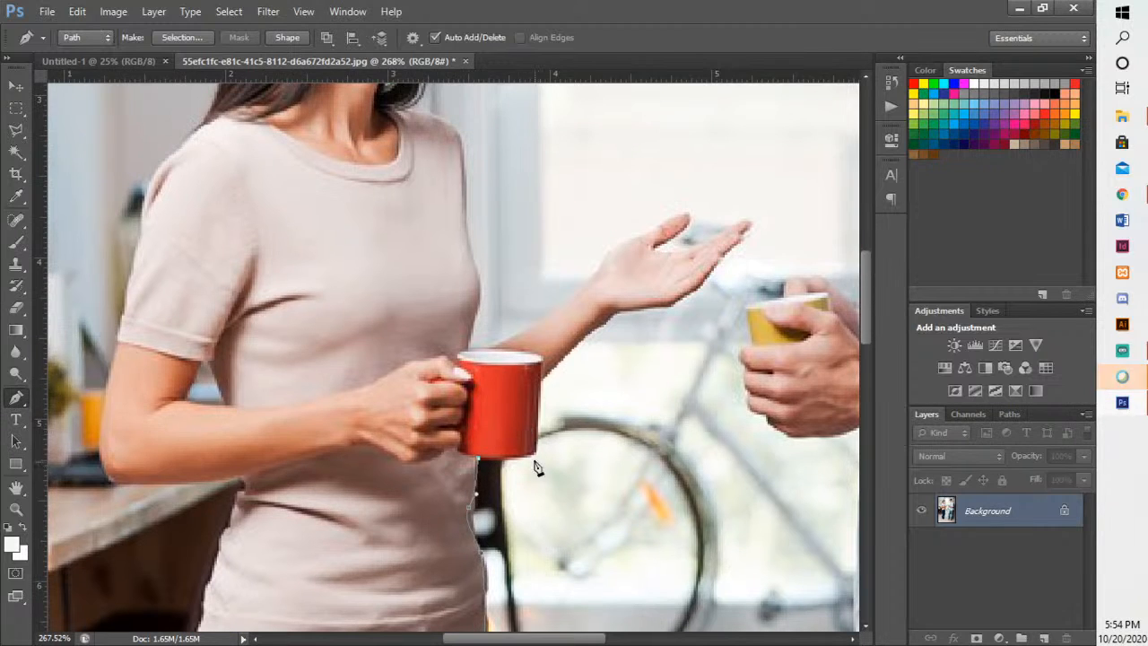
- Trace the red mug's base, outer bottom corner and side up to the point where it meets the forearm
click(532, 457)
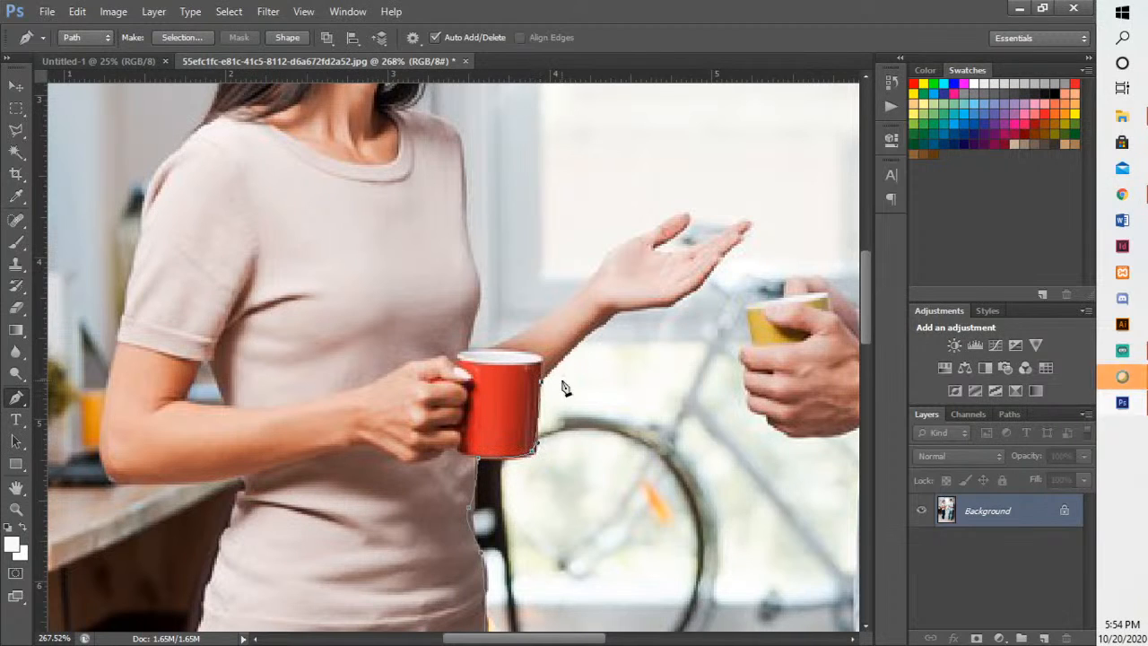
alt+scroll(539, 478, up, 1)
alt+scroll(539, 478, up, 5)
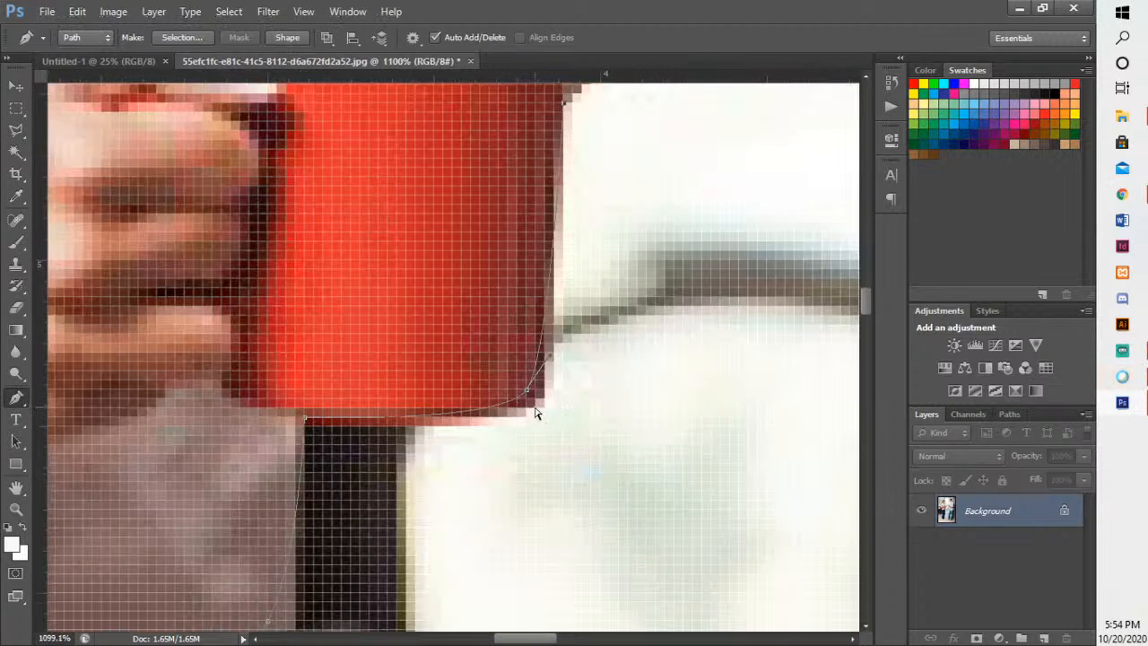
drag(535, 410, 550, 395)
scroll(559, 327, up, 6)
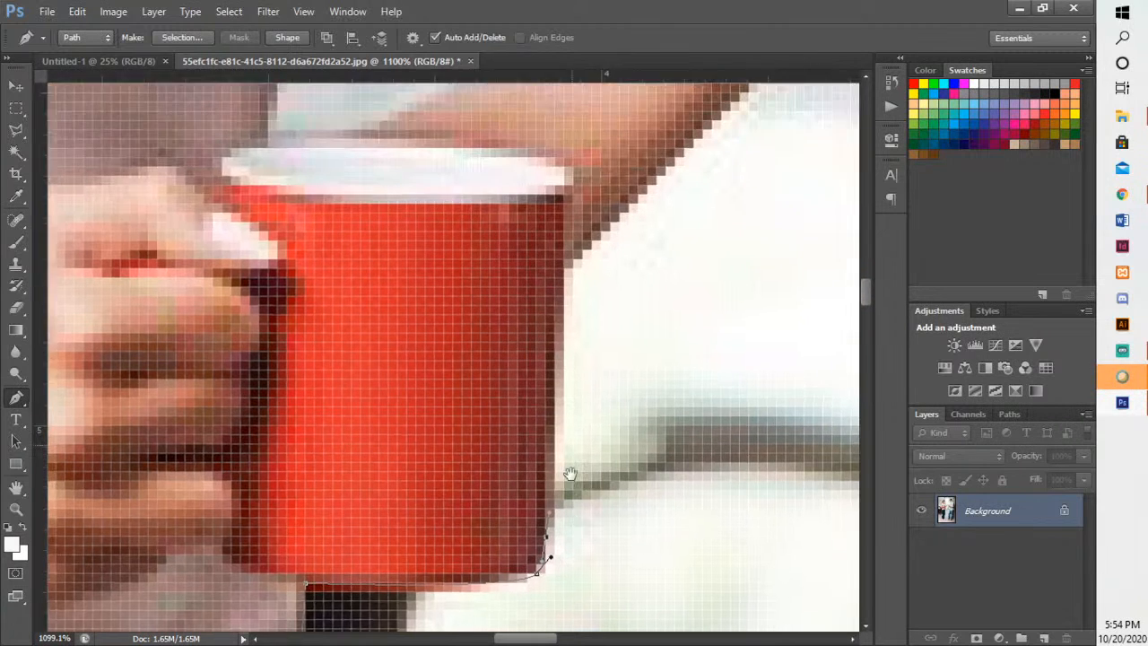
scroll(607, 380, up, 4)
scroll(608, 379, right, 3)
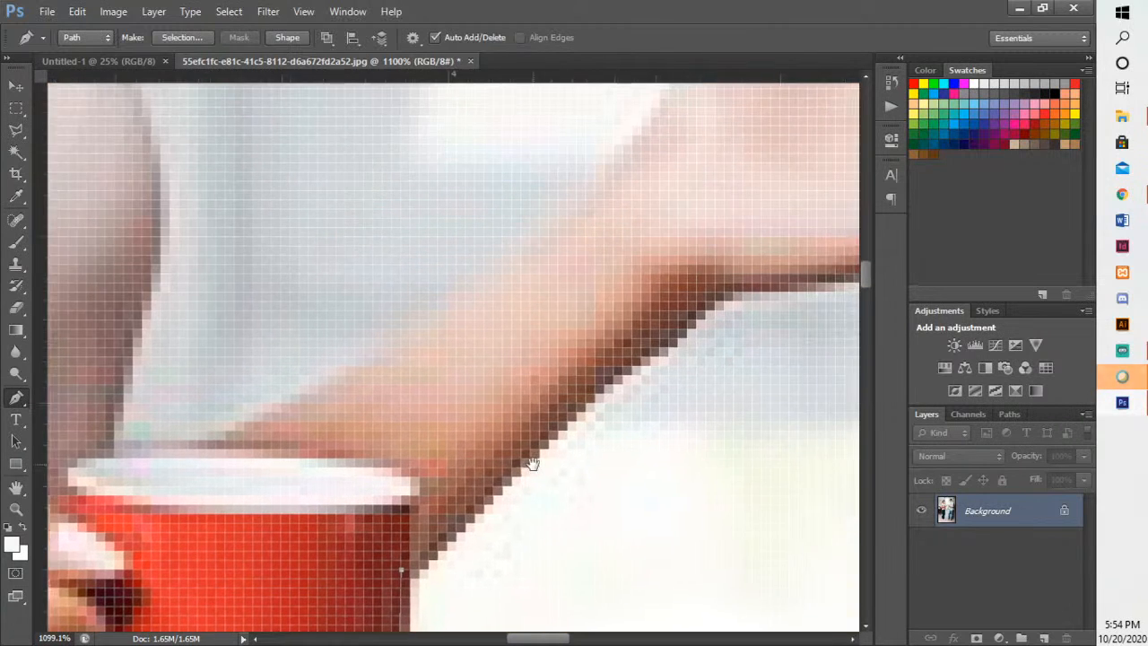
- Trace the underside of the woman's extended forearm and the lower edge of her open hand toward the fingers
drag(713, 301, 778, 263)
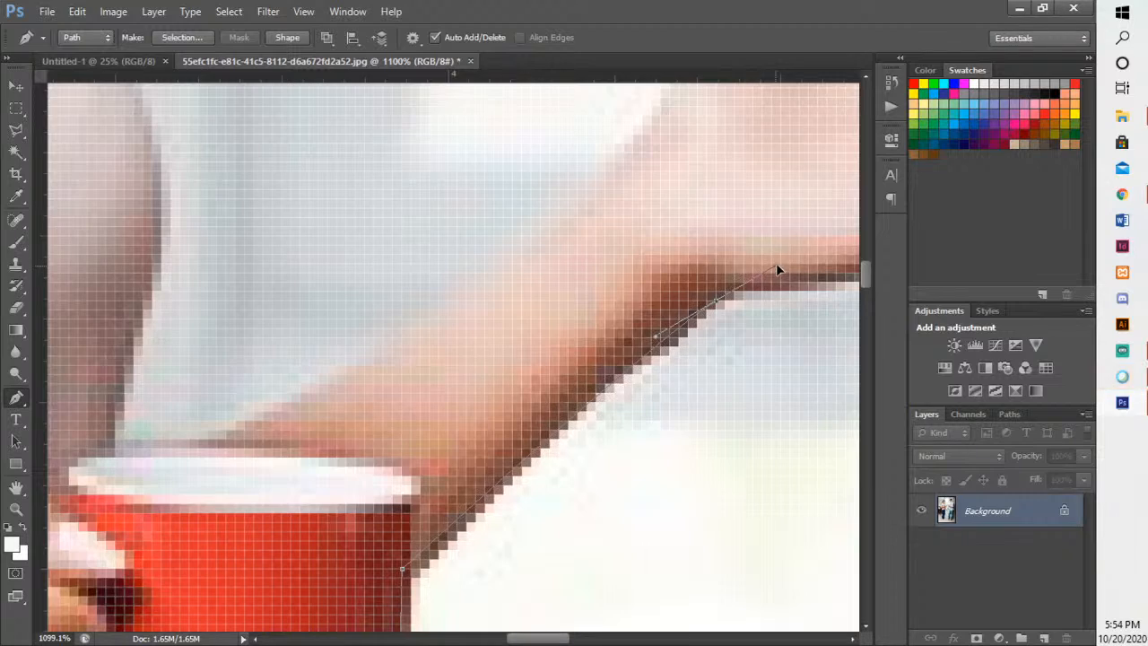
scroll(752, 337, down, 8)
drag(751, 344, 437, 478)
scroll(440, 473, up, 6)
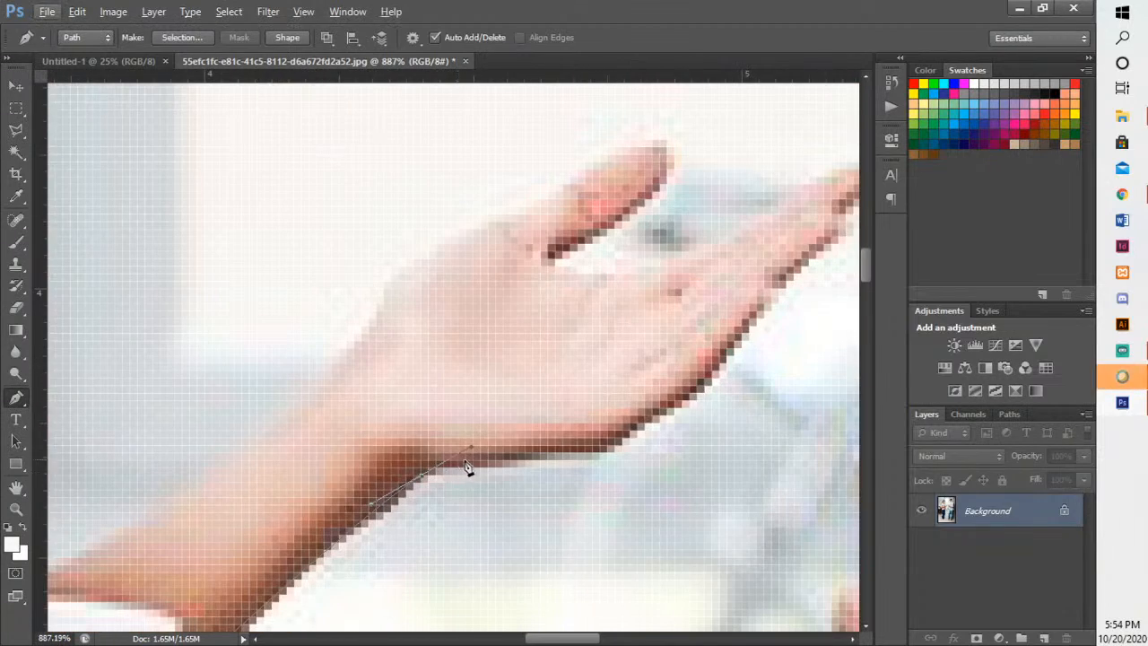
mouse_move(601, 454)
mouse_down()
mouse_move(641, 459)
mouse_move(607, 461)
mouse_up()
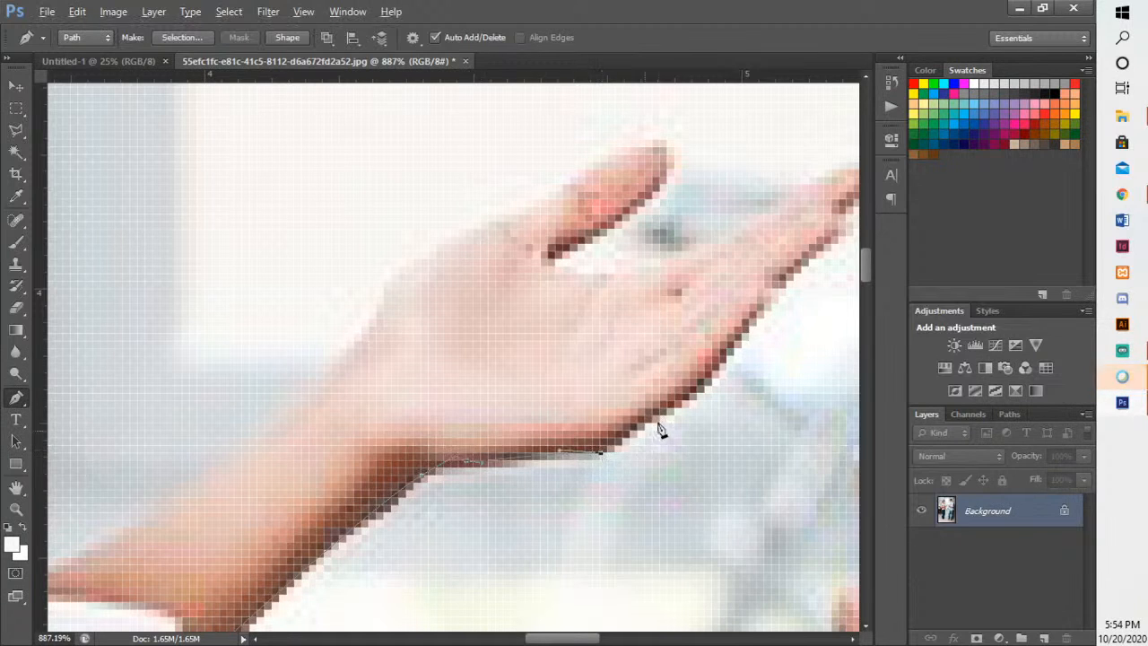
drag(661, 428, 550, 494)
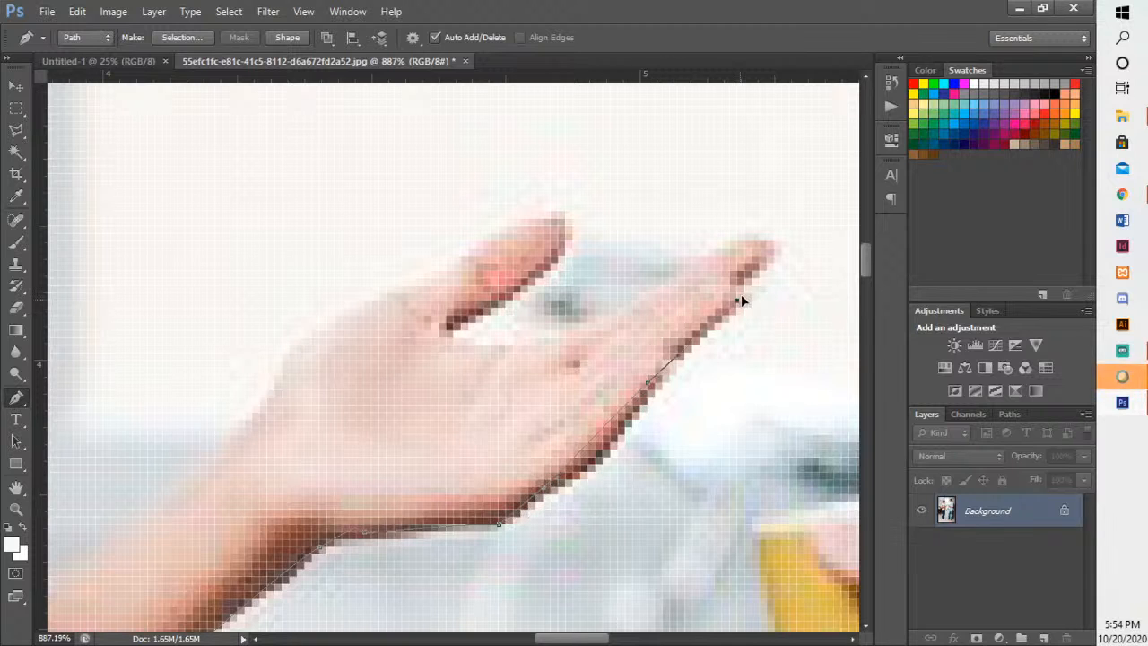
- Continue the path around the fingertips and back along the fingers' upper edge into the gap beside the thumb
click(766, 248)
drag(738, 241, 711, 251)
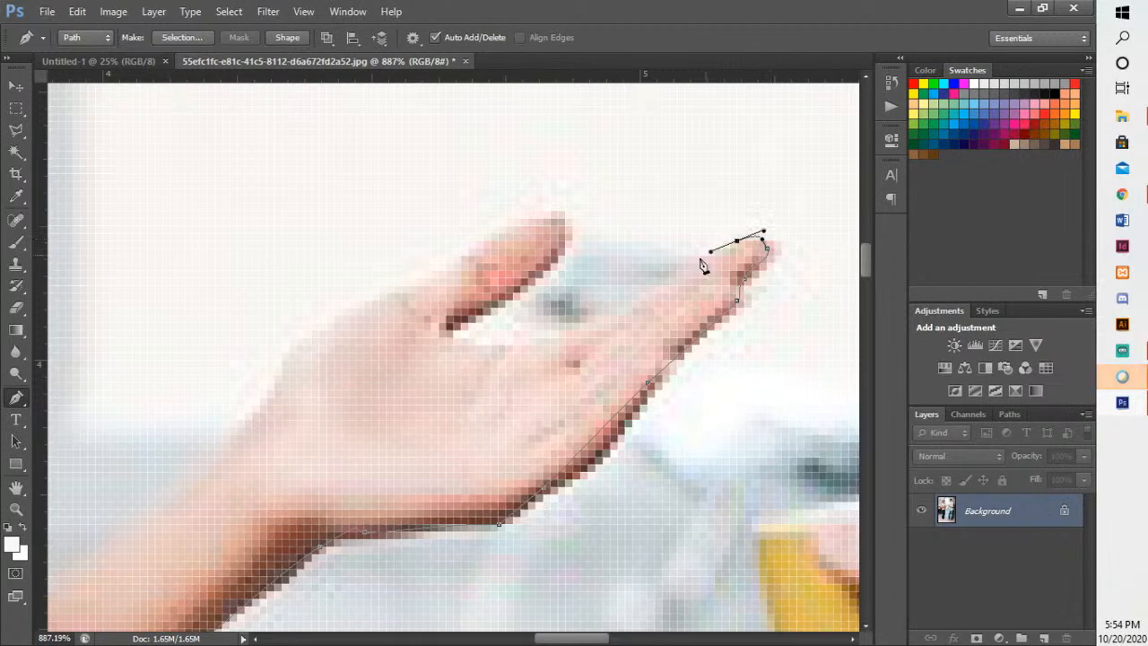
drag(567, 334, 548, 338)
drag(453, 346, 477, 308)
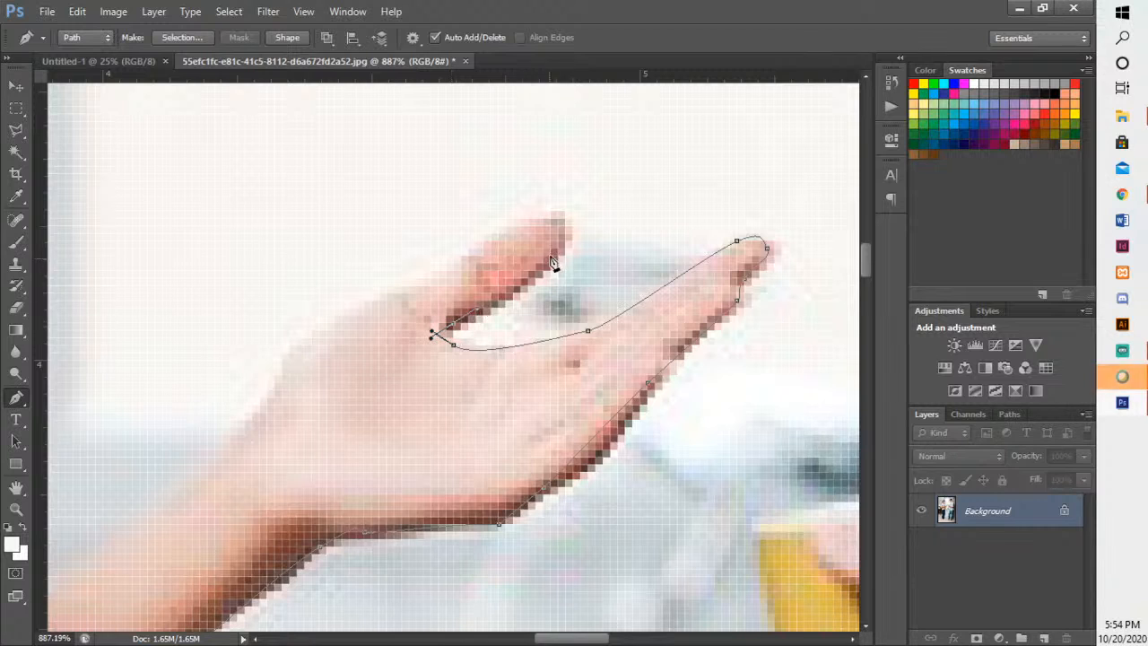
- Trace around the thumb tip and along the hand's upper edge back to the wrist
drag(565, 206, 564, 197)
drag(505, 235, 494, 242)
drag(408, 286, 397, 290)
drag(296, 352, 279, 371)
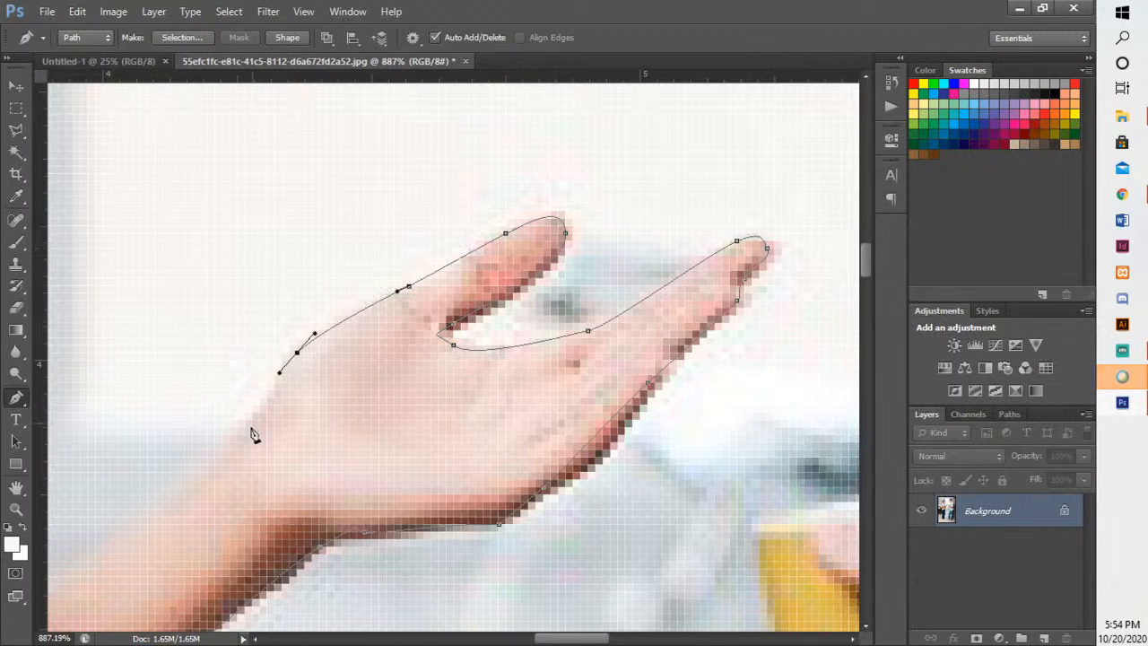
drag(252, 443, 421, 387)
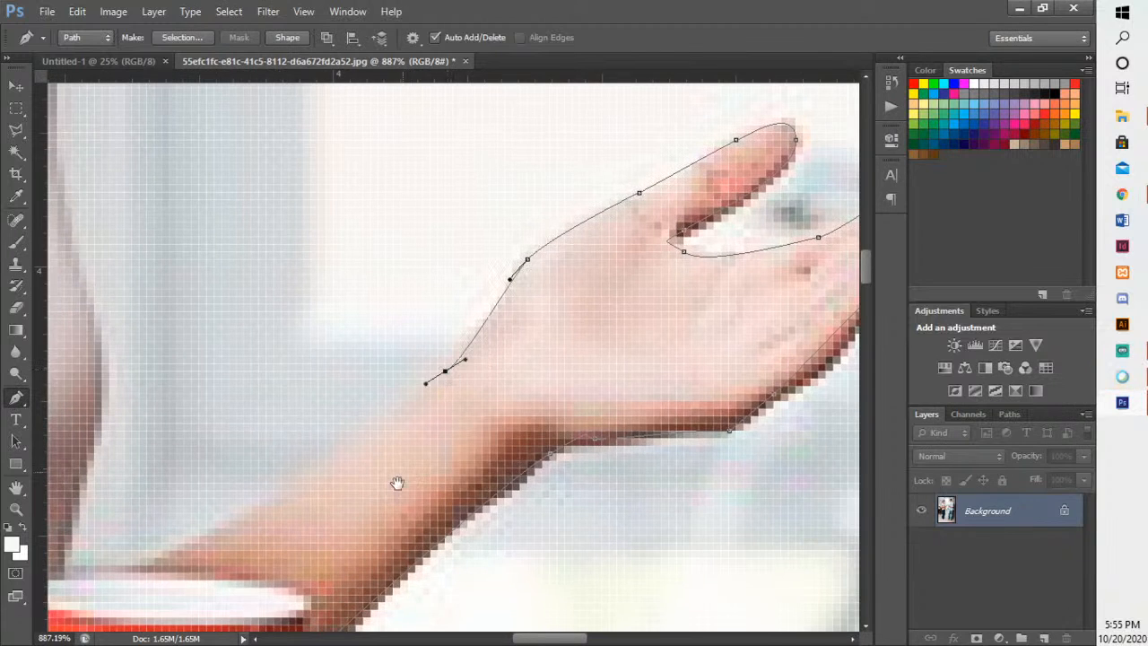
drag(398, 482, 584, 385)
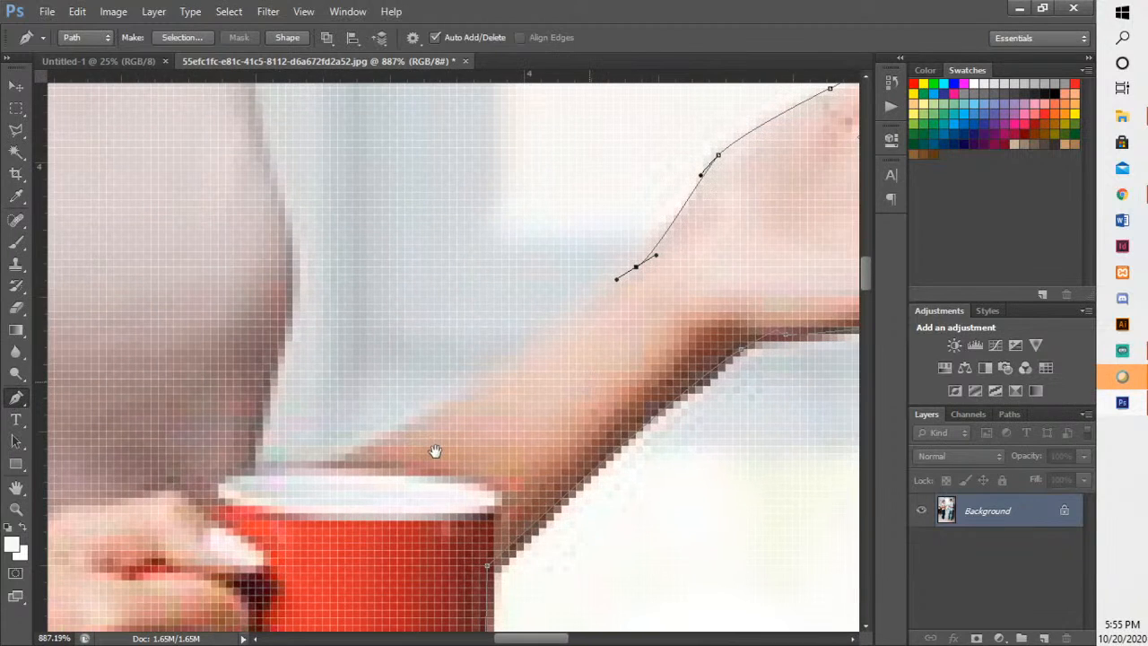
- Continue the path along the forearm's upper edge to the mug rim and up the woman's chest to her front shoulder
click(308, 468)
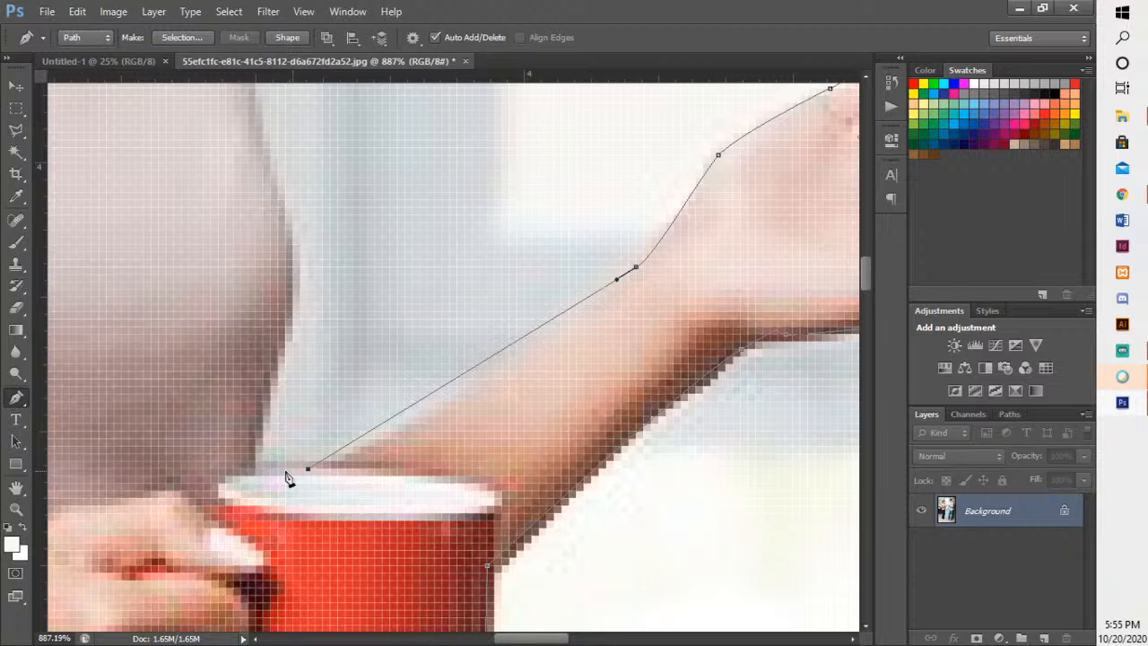
drag(278, 357, 292, 323)
drag(284, 209, 485, 338)
drag(463, 126, 667, 458)
drag(546, 400, 448, 376)
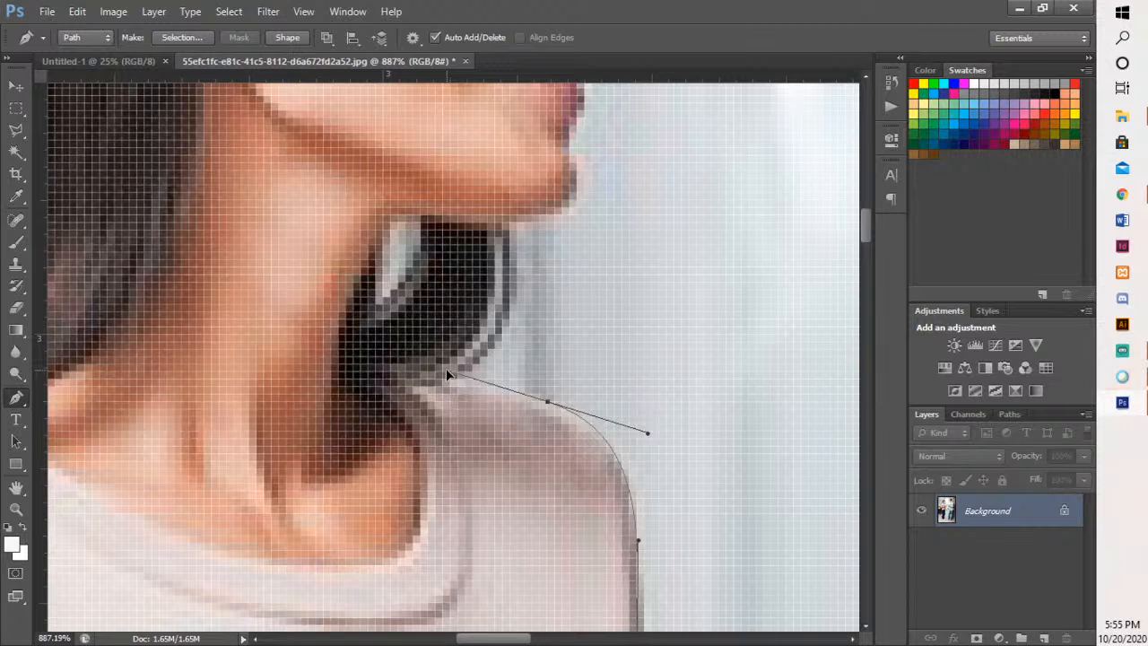
- Trace around the dark hair below the jaw and along the chin and lips to the tip of the nose
drag(502, 230, 500, 114)
drag(615, 314, 539, 608)
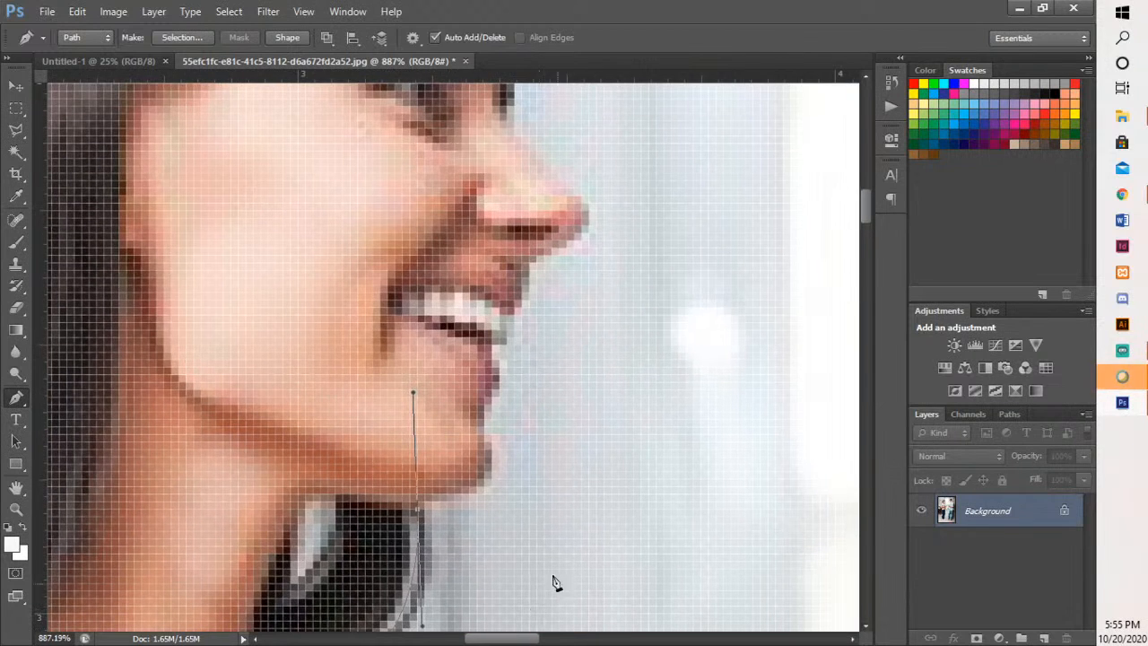
alt+click(417, 510)
drag(493, 457, 508, 477)
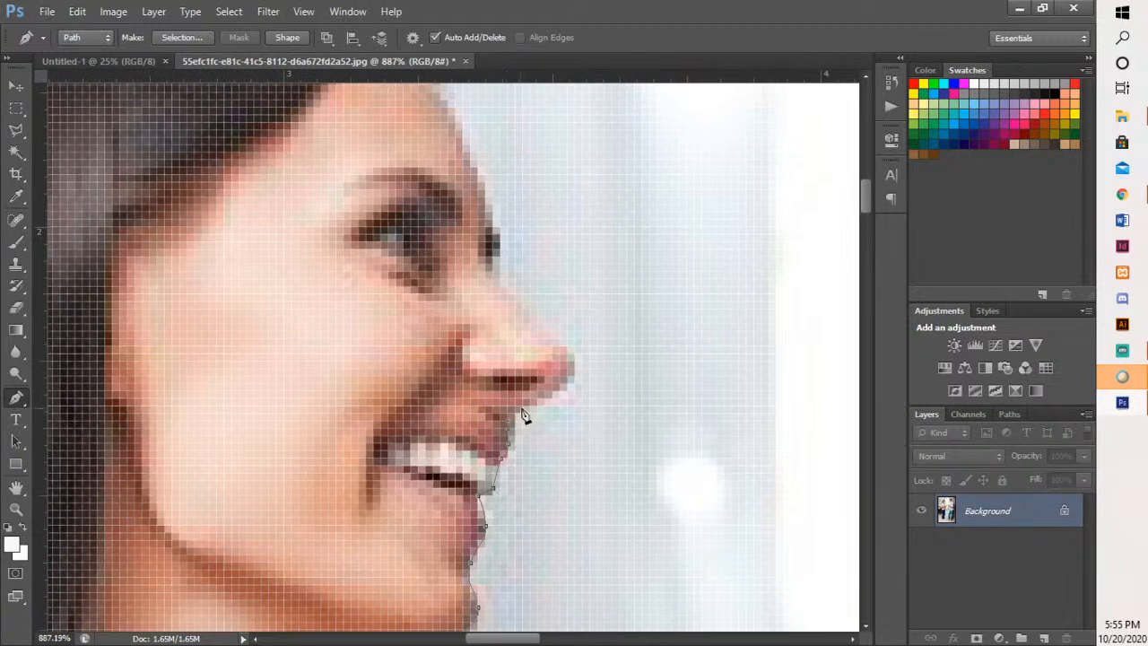
drag(576, 369, 575, 433)
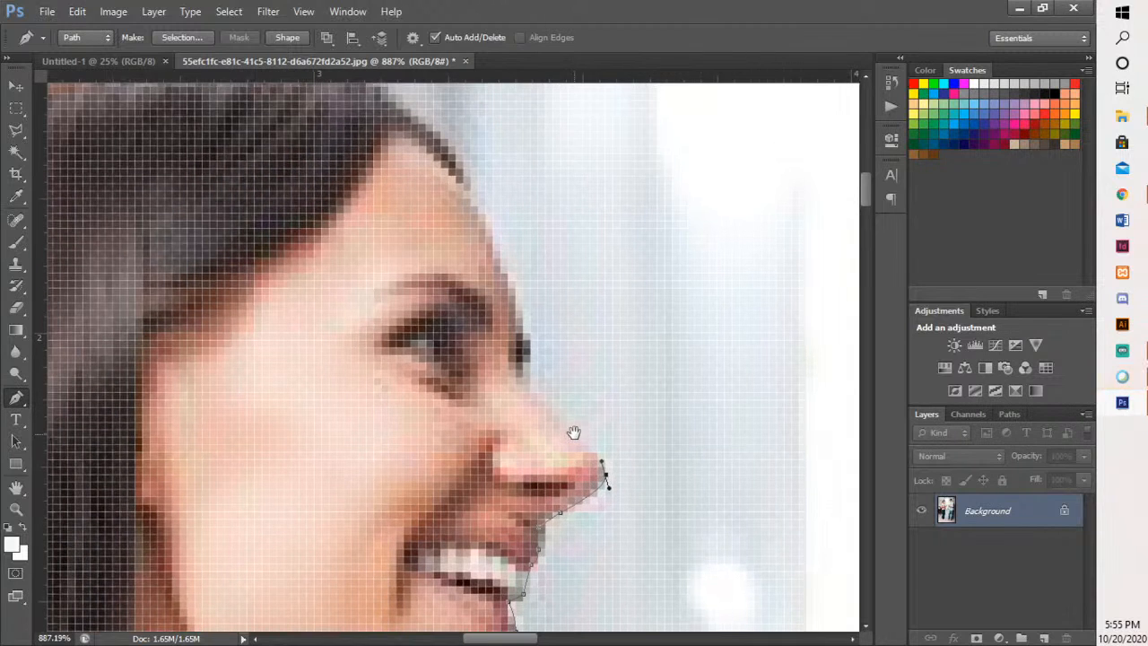
- Trace the bridge of the nose toward the eye, undoing the first anchor and placing it again slightly farther out
drag(516, 378, 538, 458)
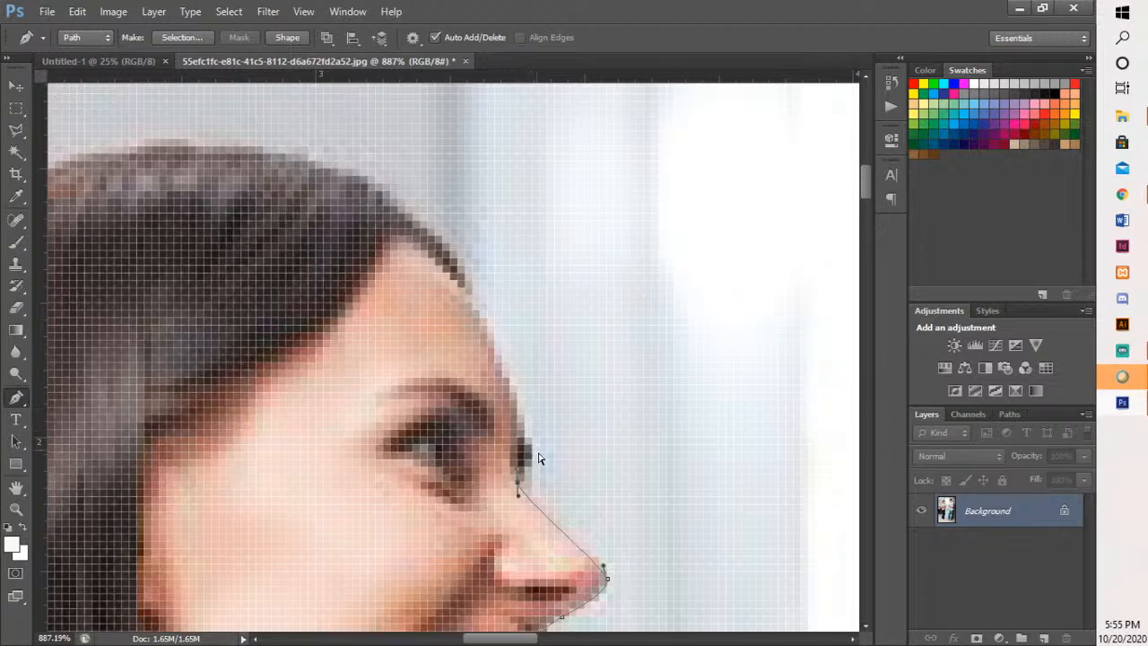
key(ctrl+z)
key(ctrl+z)
key(ctrl+alt+z)
key(ctrl+alt+z)
click(531, 489)
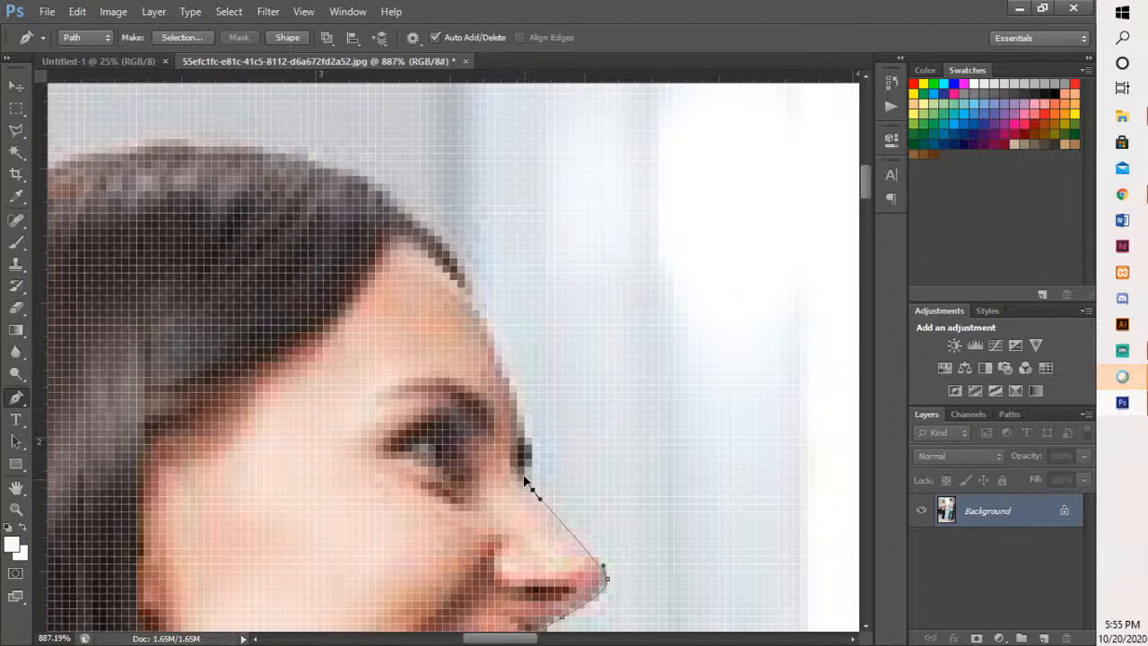
- Trace from the eyelashes up the forehead and over the hairline to the crown of the woman's head
scroll(543, 431, up, 2)
scroll(543, 430, left, 2)
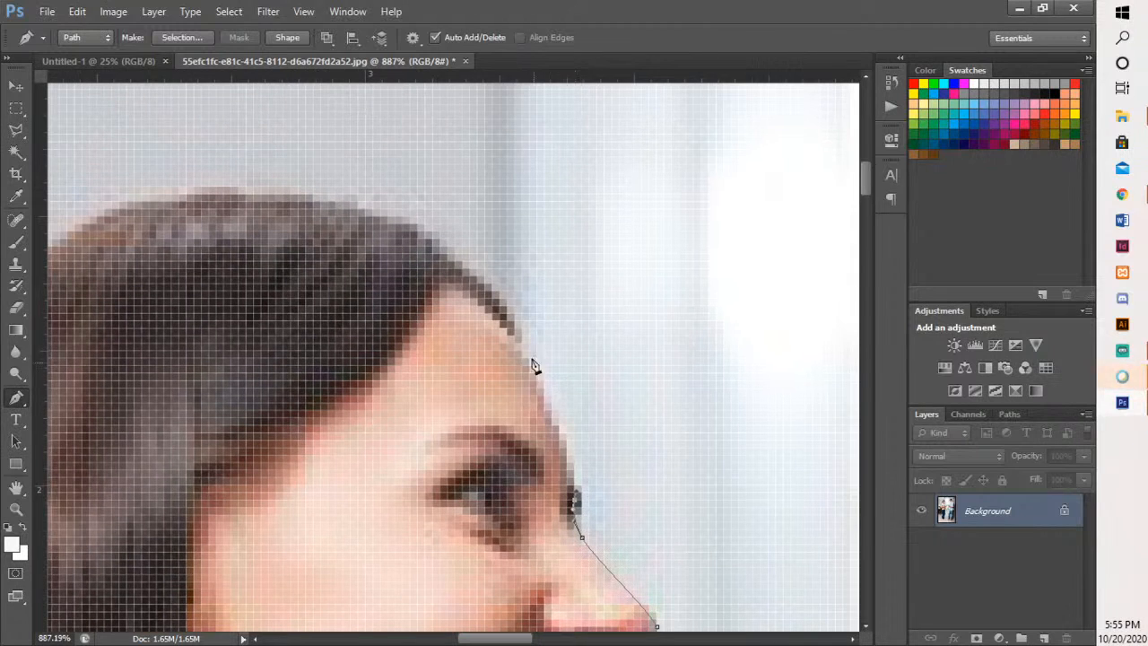
drag(523, 344, 496, 290)
key(space)
drag(425, 257, 249, 281)
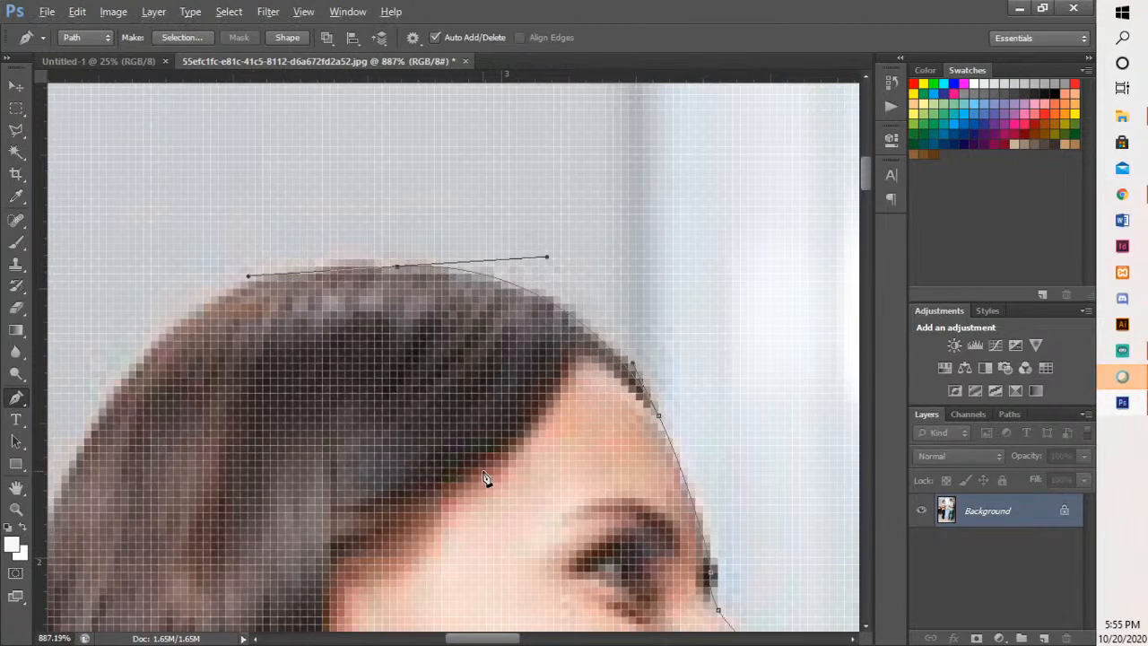
- Trace the outer edge of the woman's long hair from the crown down her back to the shoulder
scroll(485, 477, down, 5)
key(space)
drag(381, 589, 637, 410)
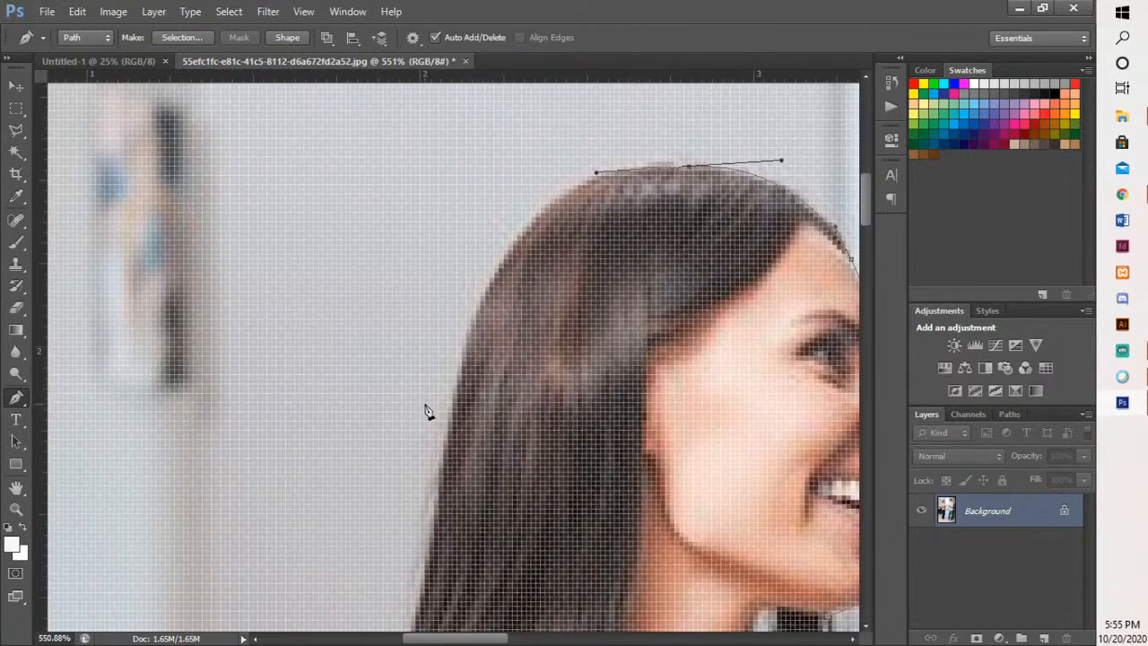
drag(453, 446, 649, 239)
key(space)
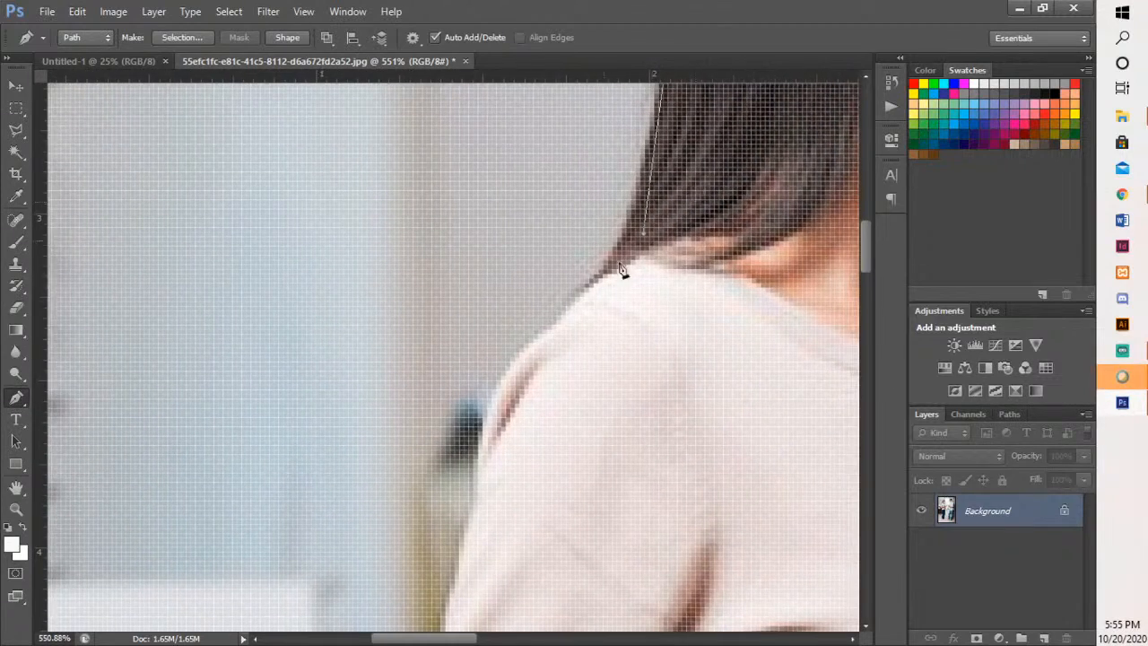
- Trace the woman's back shoulder and the outer edge of her sleeve down to the sleeve hem
drag(536, 340, 444, 413)
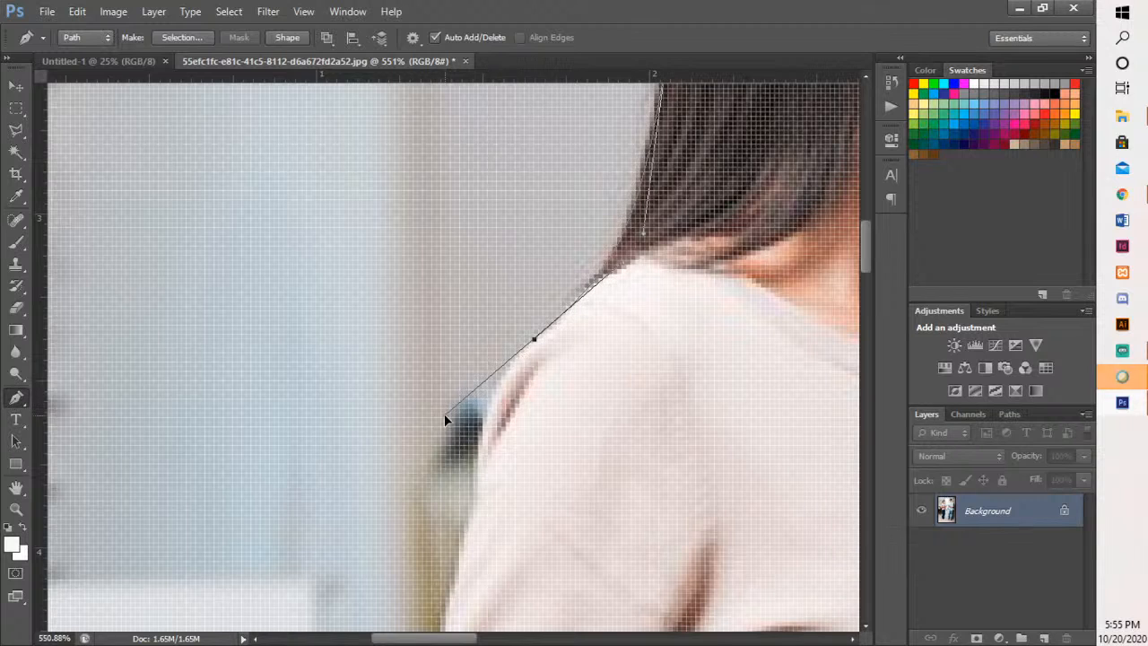
alt+click(534, 341)
drag(478, 476, 564, 244)
key(space)
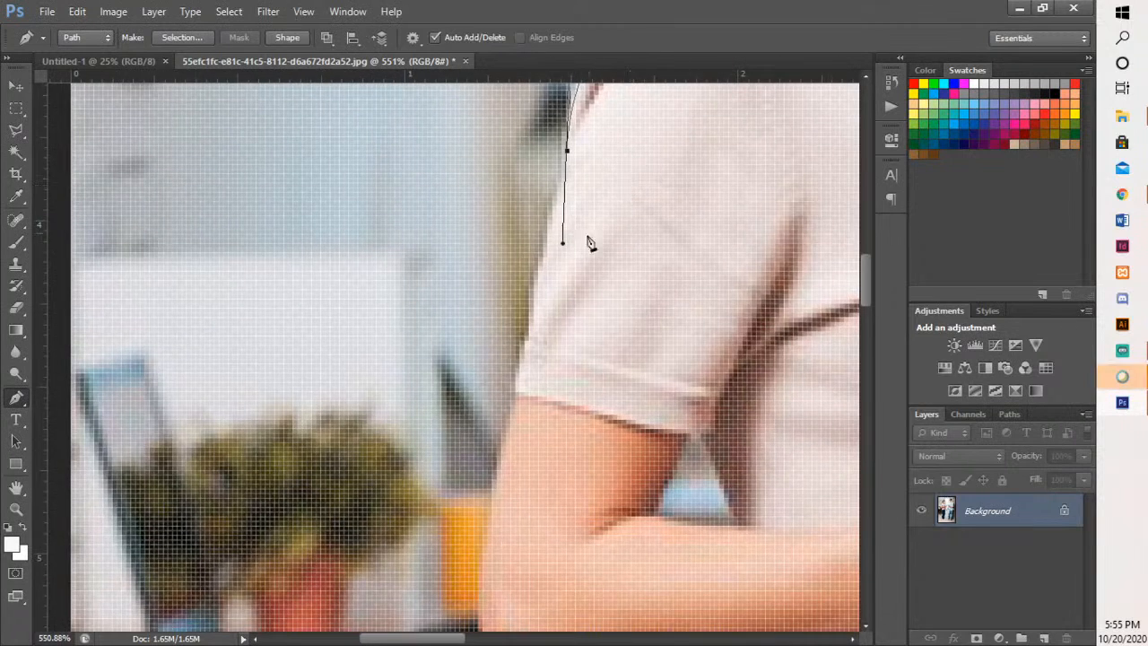
drag(539, 290, 526, 368)
click(519, 393)
- Trace the back of the bare upper arm and around the elbow to the forearm's underside
key(space)
drag(547, 462, 527, 258)
mouse_move(466, 451)
mouse_down()
mouse_move(486, 486)
mouse_move(517, 487)
mouse_up()
key(space)
mouse_move(524, 378)
mouse_down()
mouse_move(518, 354)
mouse_move(445, 306)
mouse_up()
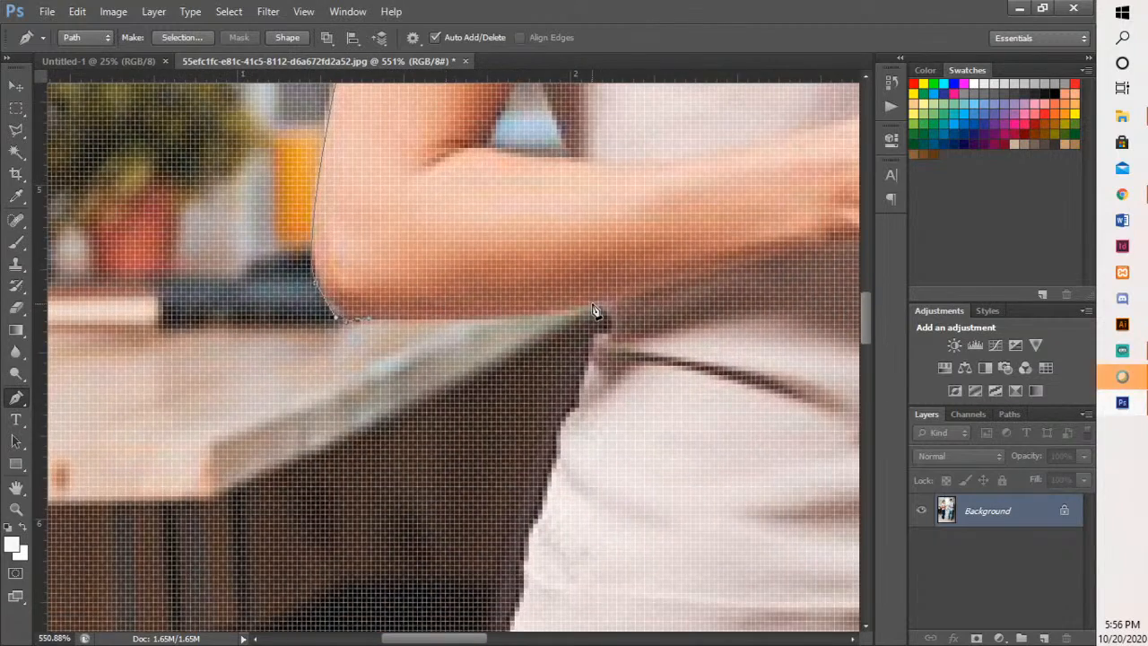
- Trace the forearm's underside to the waist and turn the path down the upper back edge of the shirt
drag(593, 305, 617, 298)
key(ctrl+z)
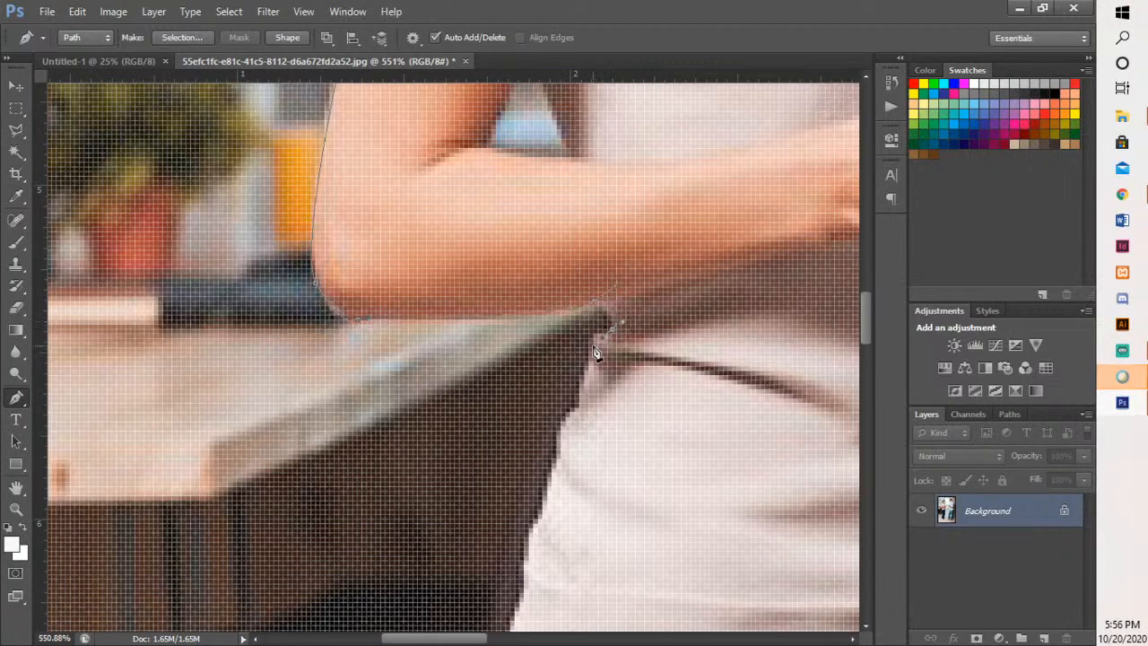
click(593, 347)
drag(585, 385, 584, 288)
key(ctrl+z)
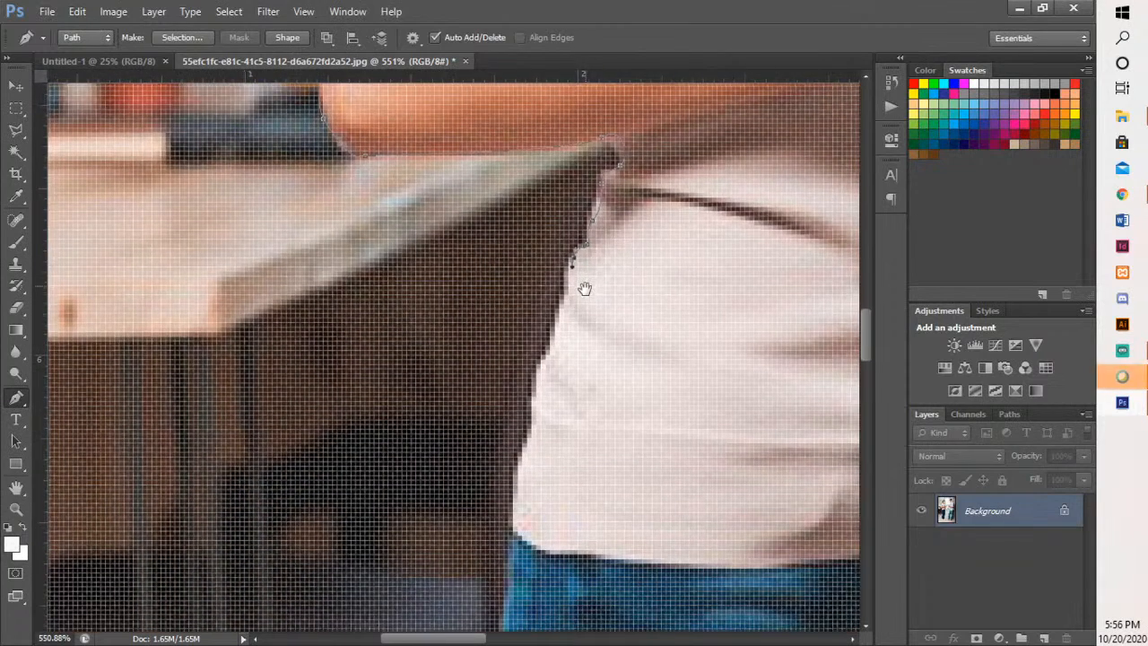
- Trace the lower back edge of the shirt past its hem and onto the hip of the jeans
click(555, 340)
click(543, 363)
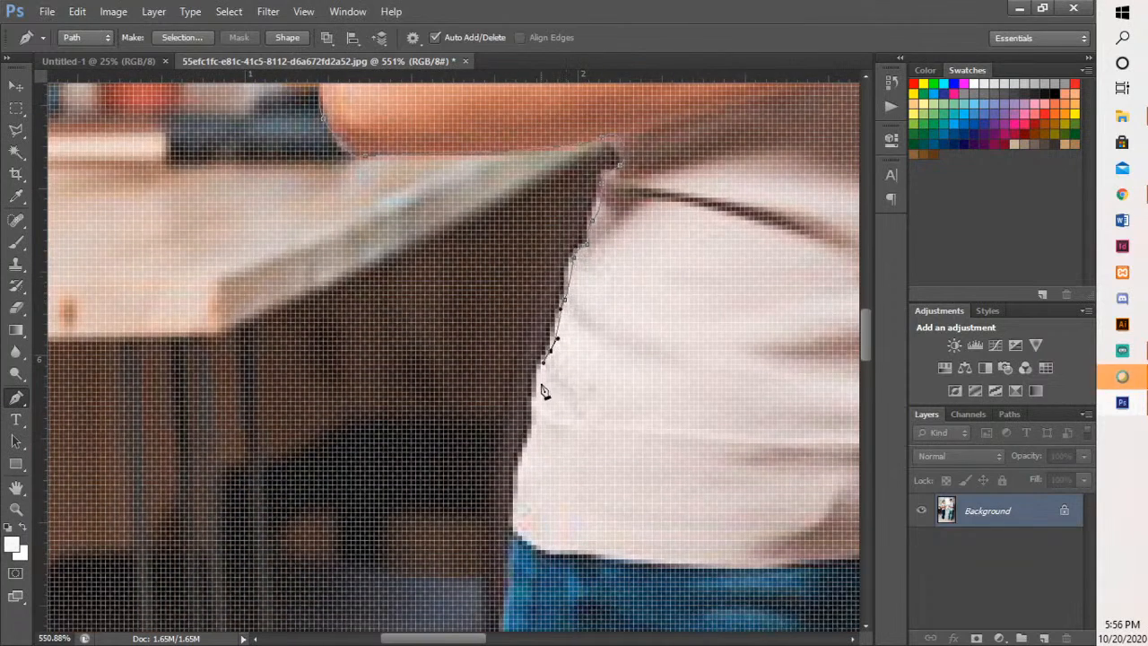
click(537, 405)
drag(523, 458, 557, 252)
drag(533, 325, 500, 248)
scroll(577, 366, down, 2)
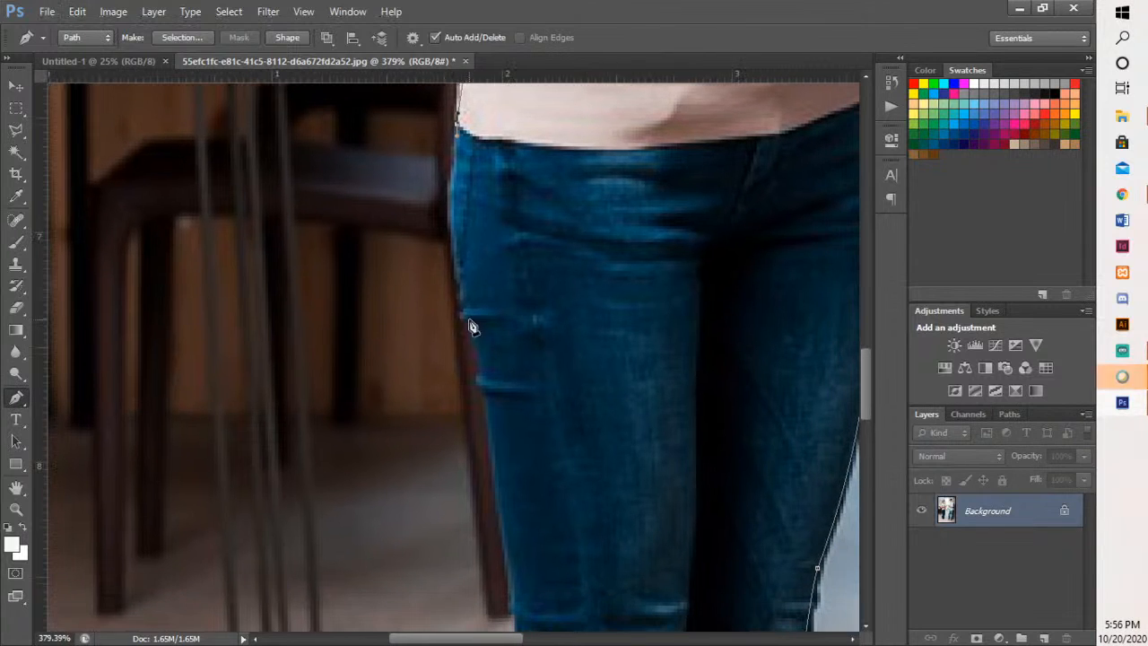
- Trace the back edge of the jeans down past the knee and calf and close the path at the shoe's heel
drag(466, 316, 531, 170)
drag(501, 289, 506, 315)
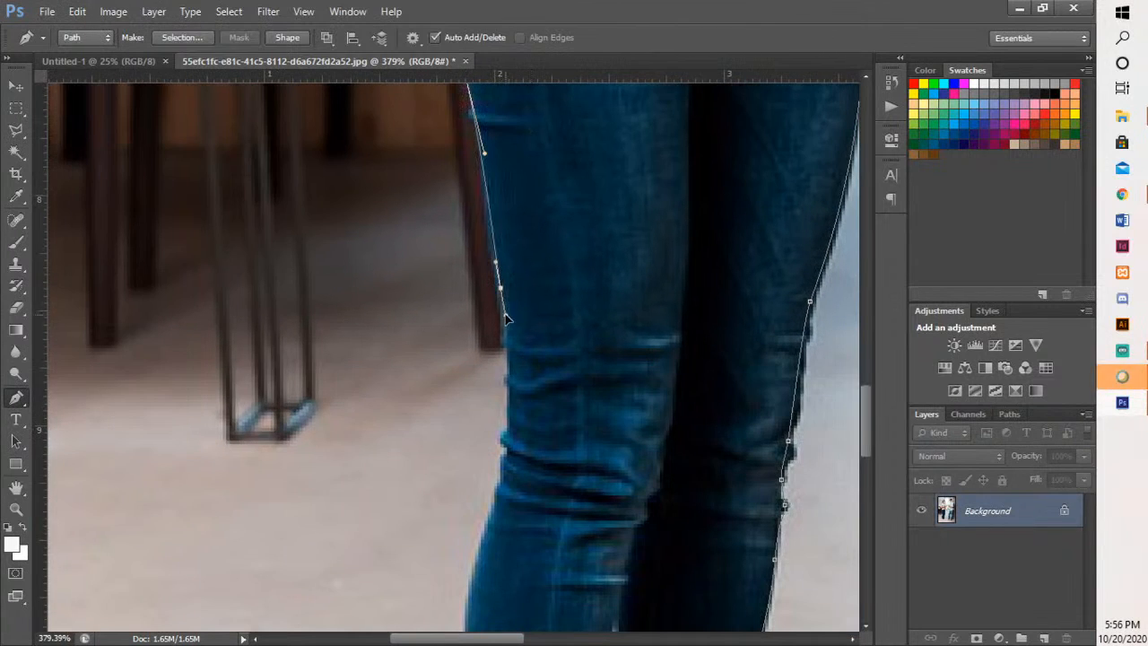
drag(538, 394, 544, 201)
drag(514, 279, 504, 310)
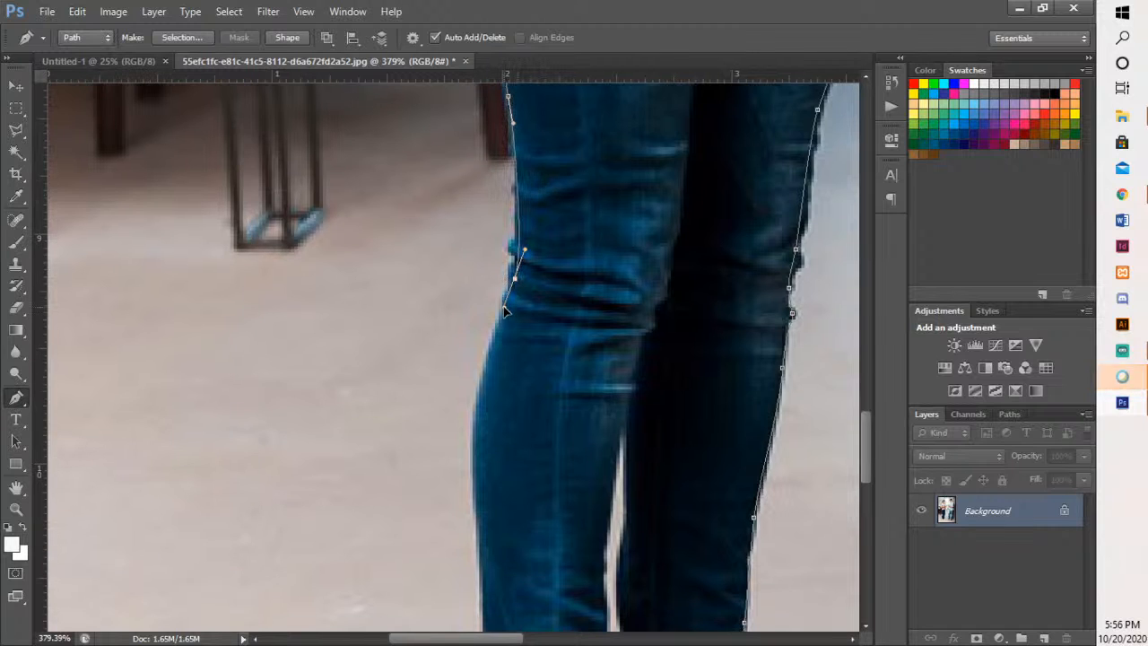
drag(472, 448, 471, 515)
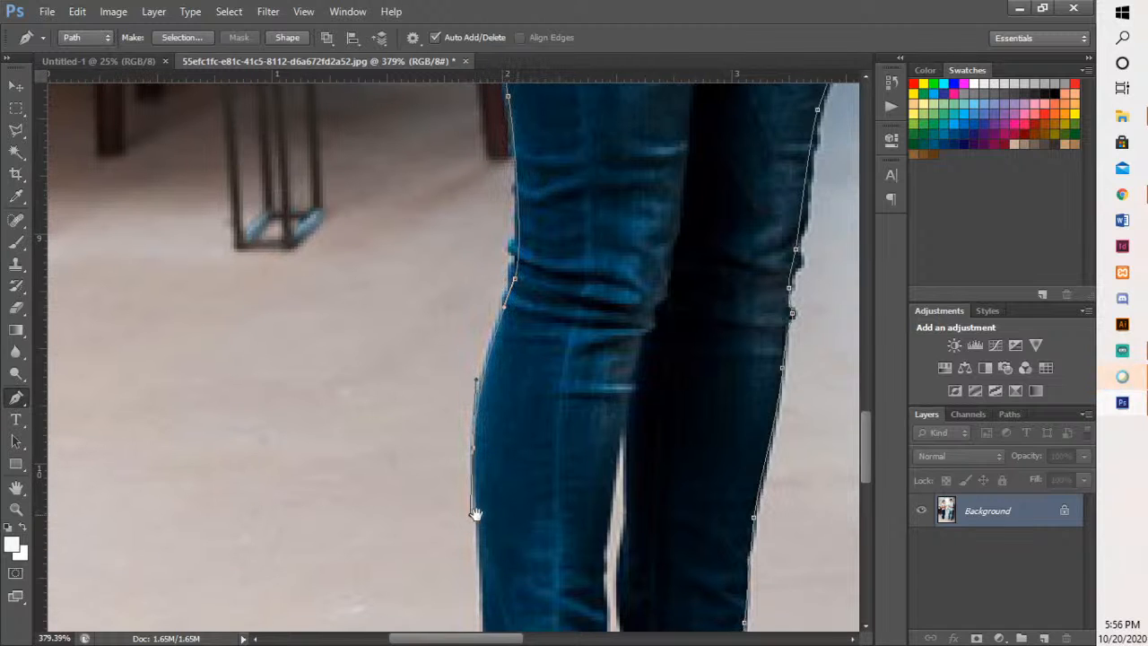
drag(510, 450, 482, 118)
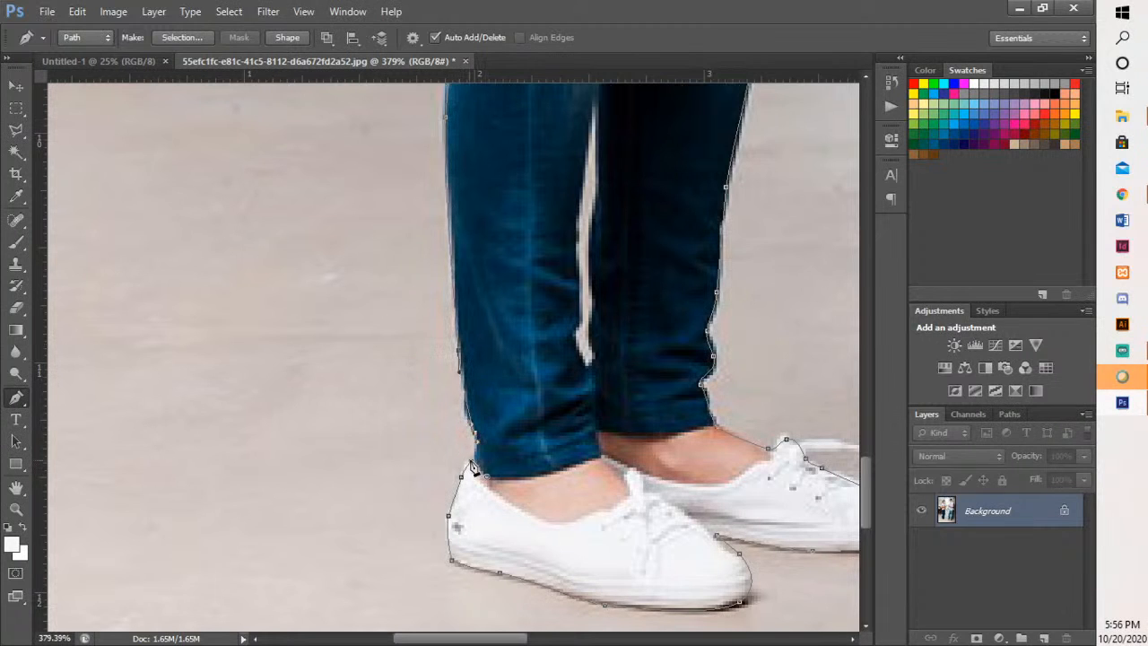
- Convert the woman's closed path into a new anti-aliased selection with a feather radius of 0 pixels
scroll(679, 352, down, 3)
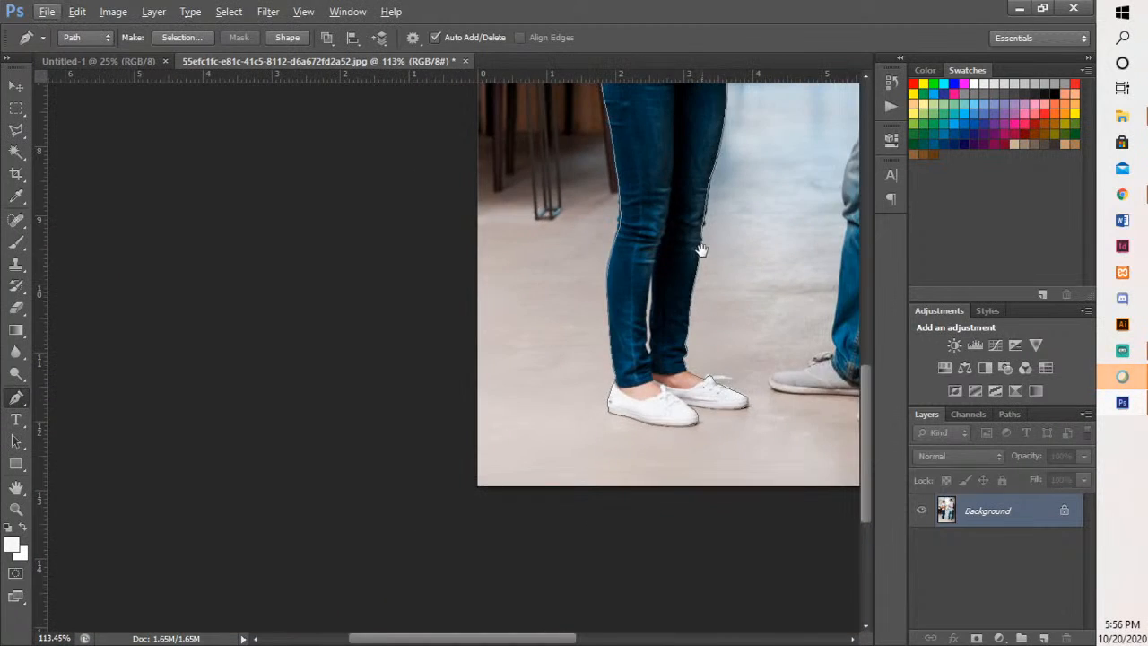
drag(701, 250, 517, 485)
scroll(519, 490, down, 5)
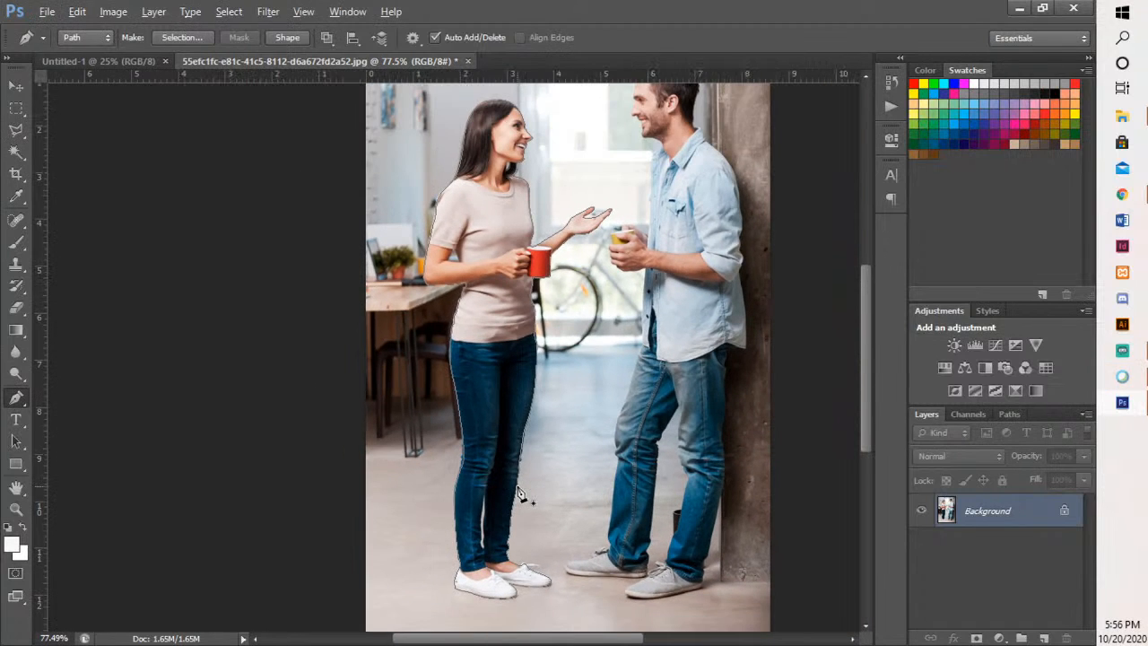
key(alt)
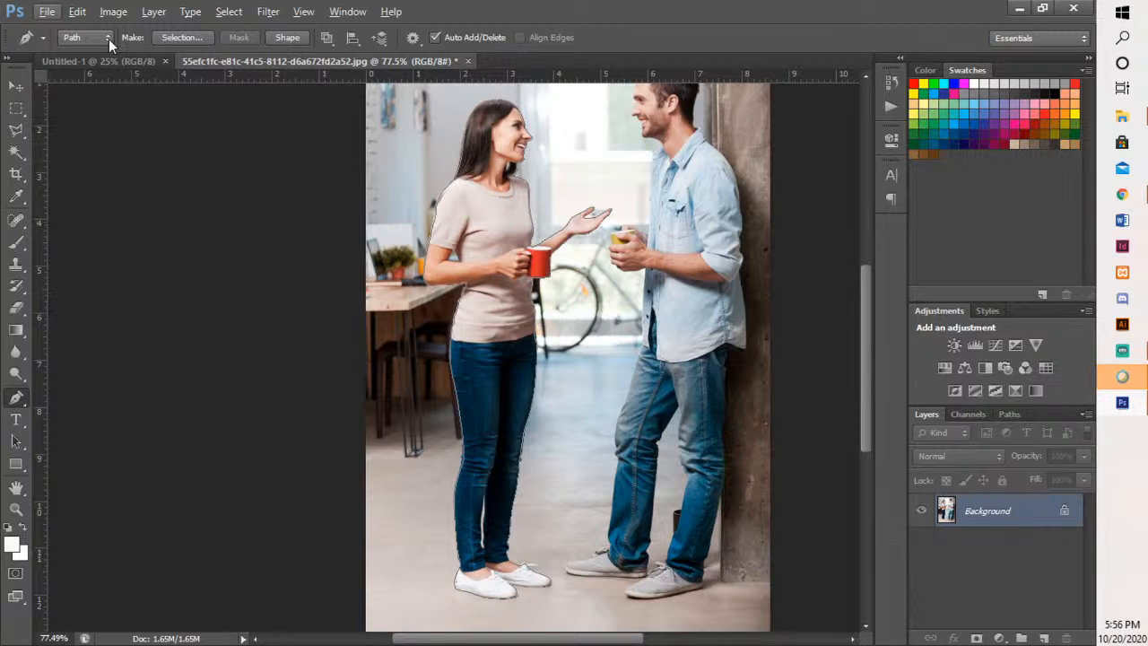
right_click(477, 198)
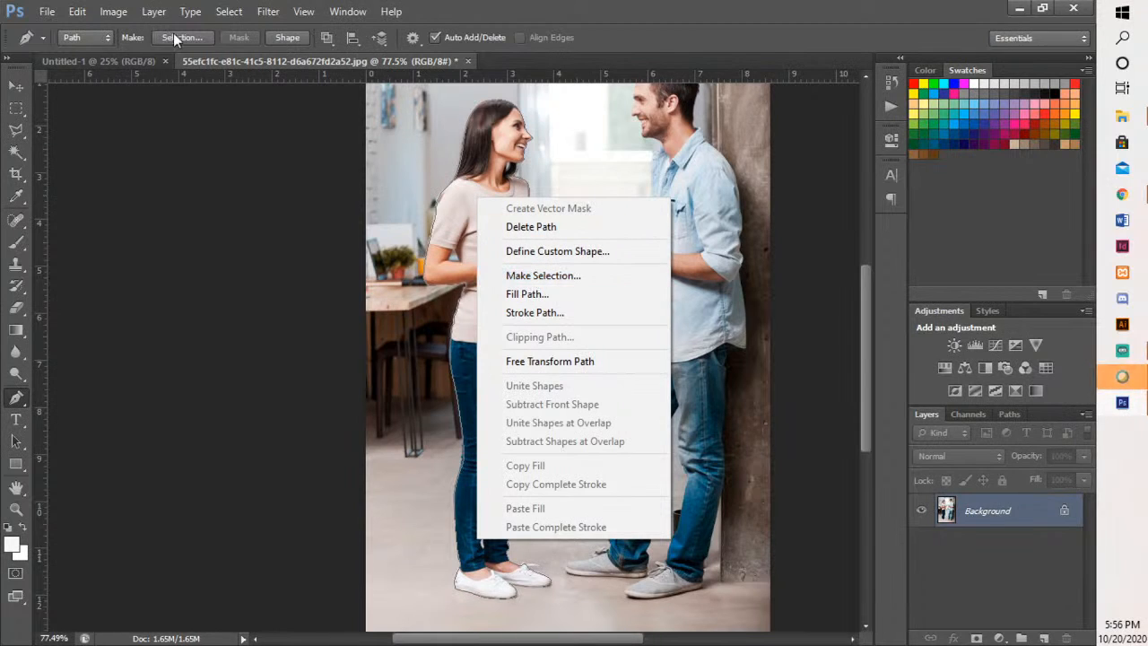
click(541, 276)
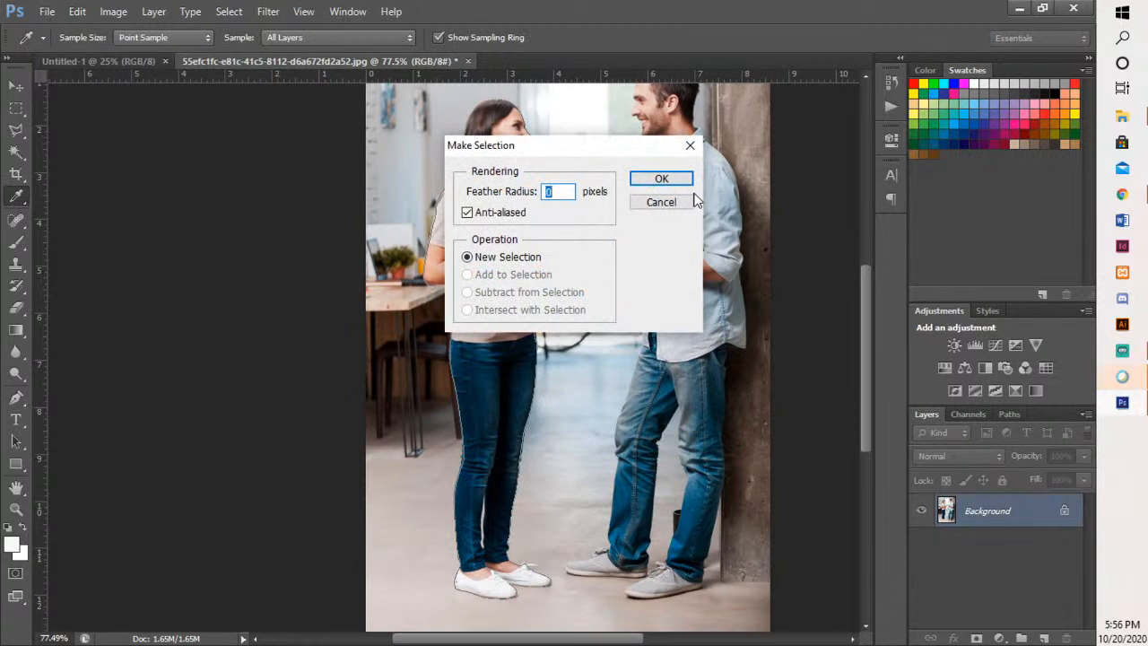
click(661, 178)
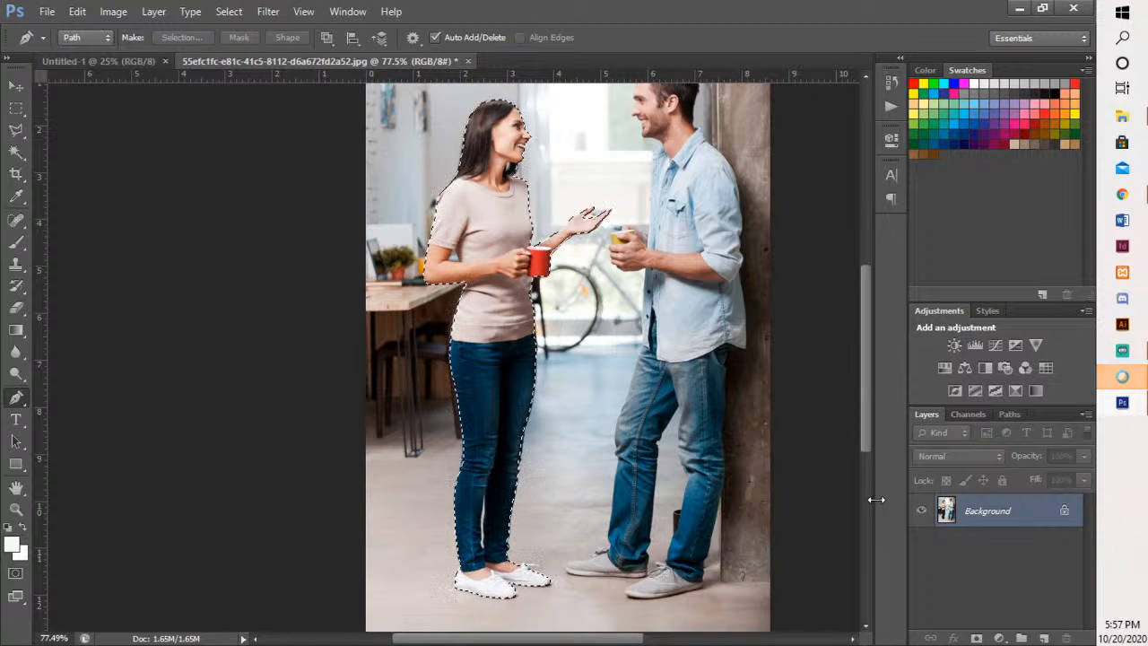
- Copy the selected woman onto a new layer and hide the Background layer
key(ctrl+j)
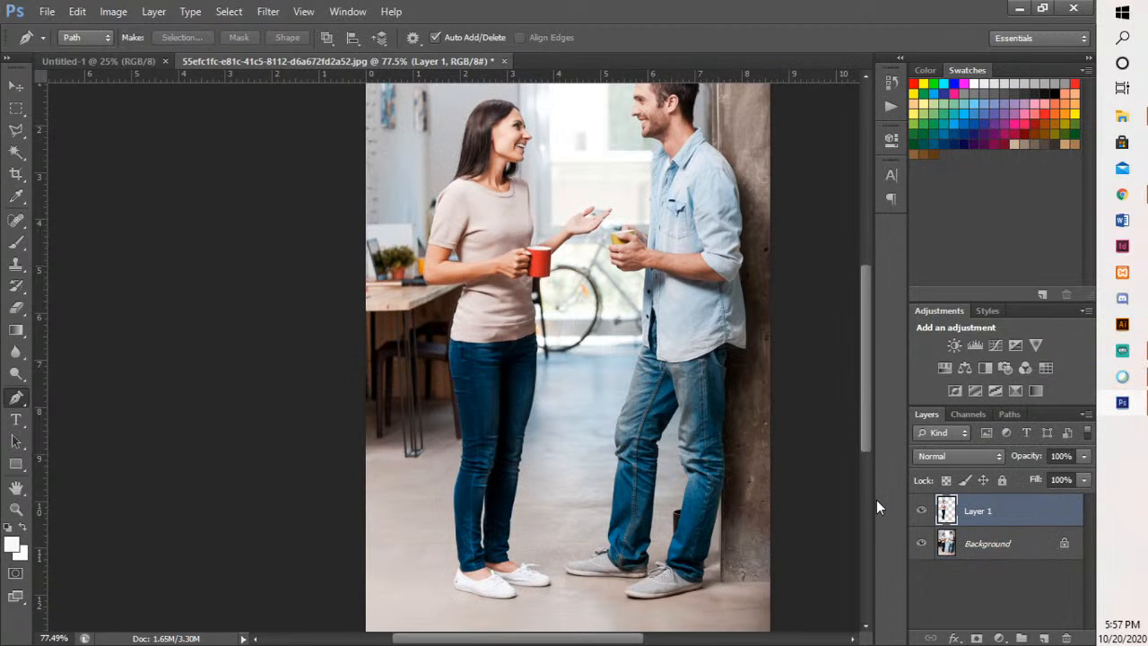
click(923, 544)
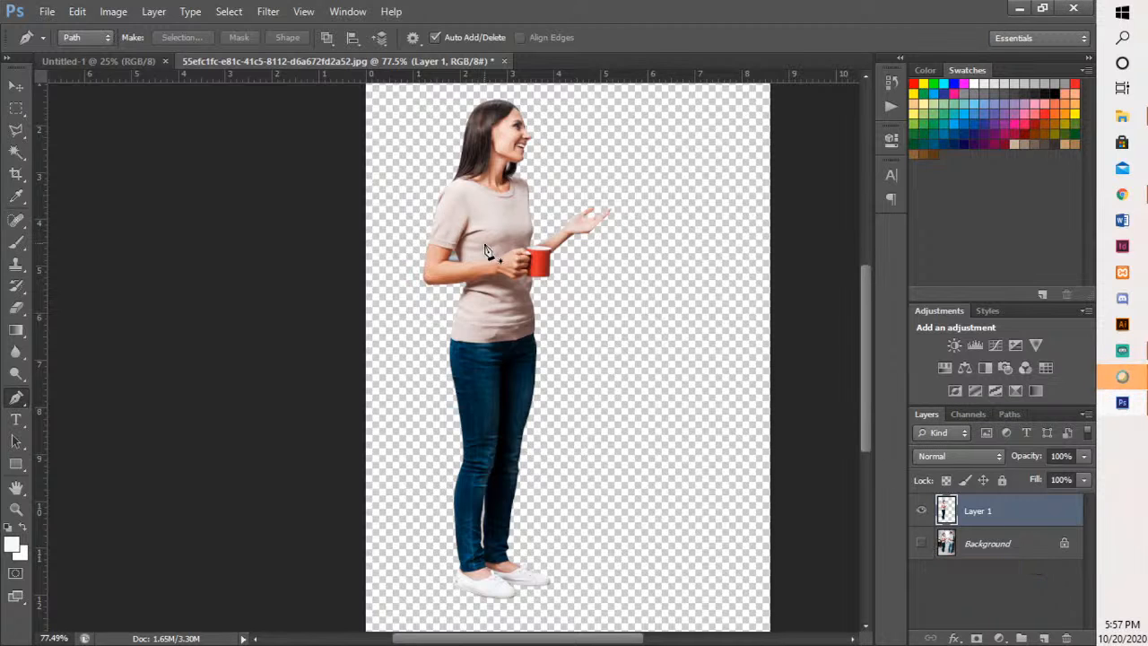
- Trace a closed triangular path with the Pen tool around the background gap between the woman's bent arm and torso
scroll(486, 250, up, 8)
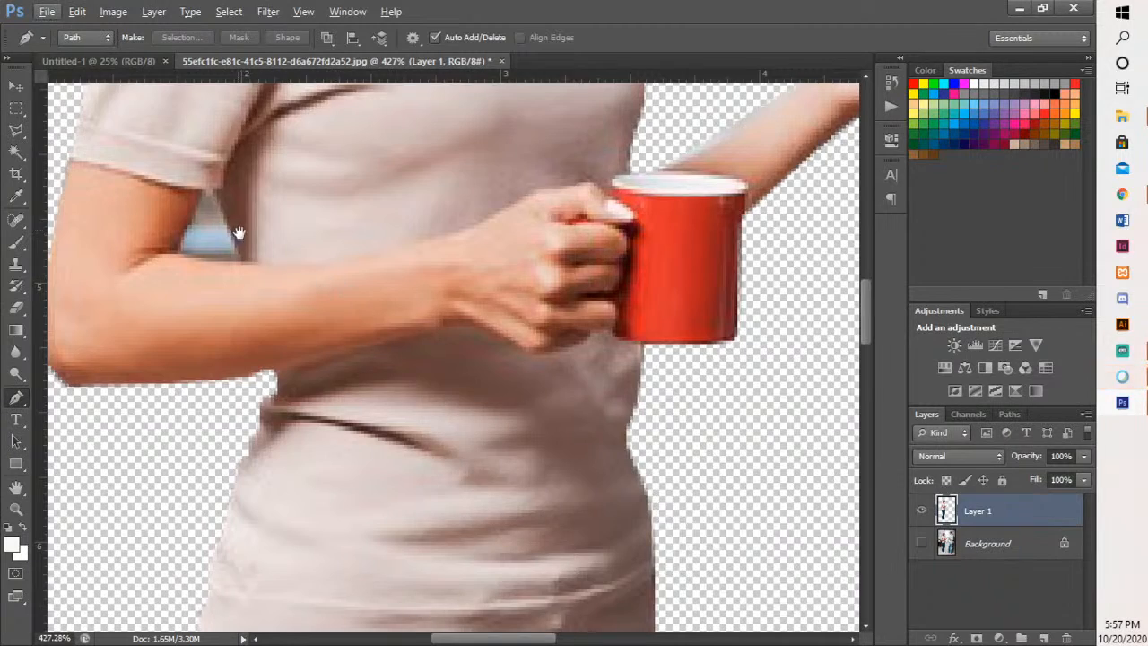
scroll(239, 233, down, 2)
scroll(372, 448, up, 4)
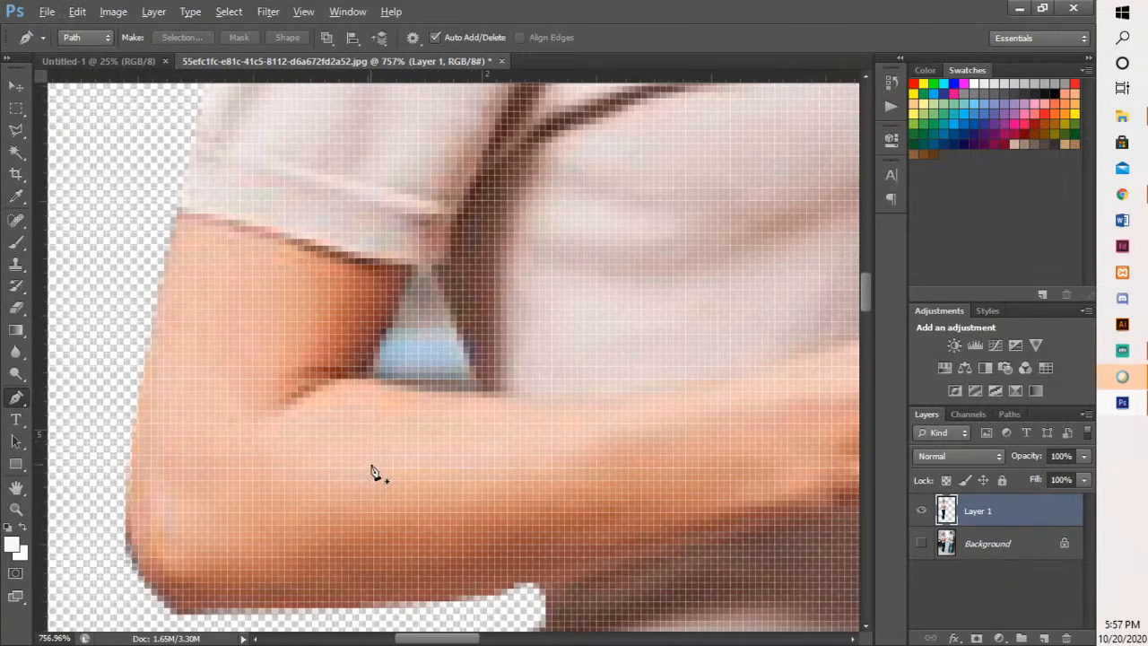
click(362, 374)
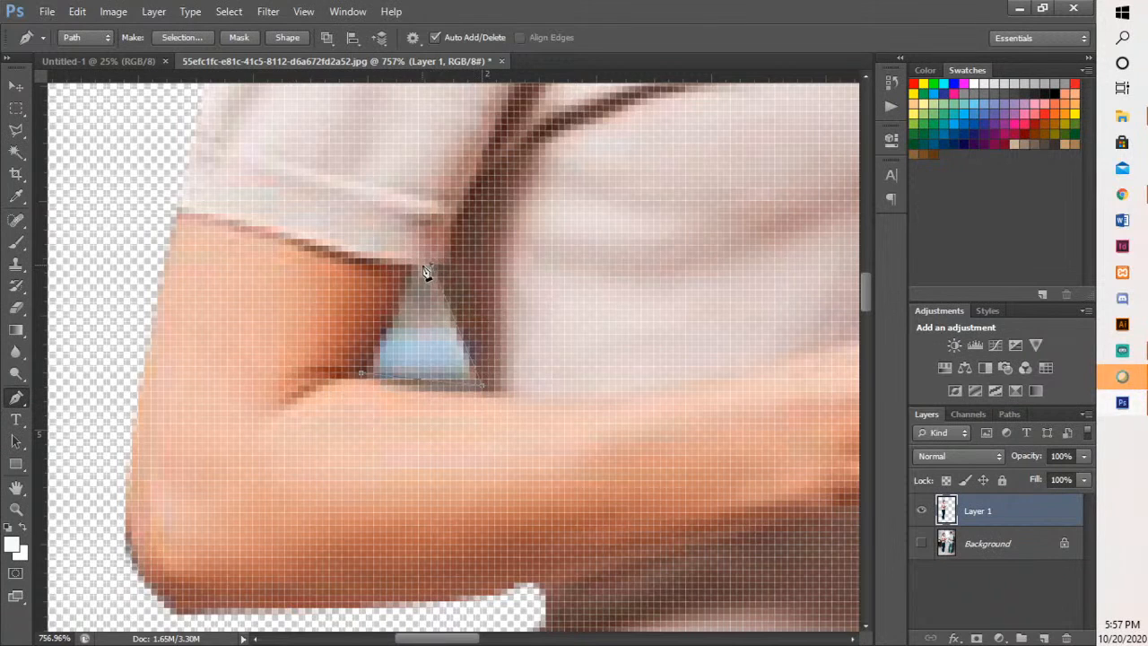
click(363, 373)
- Convert the arm-gap path into a new anti-aliased selection with a 0-pixel feather radius and delete its contents from Layer 1
right_click(408, 303)
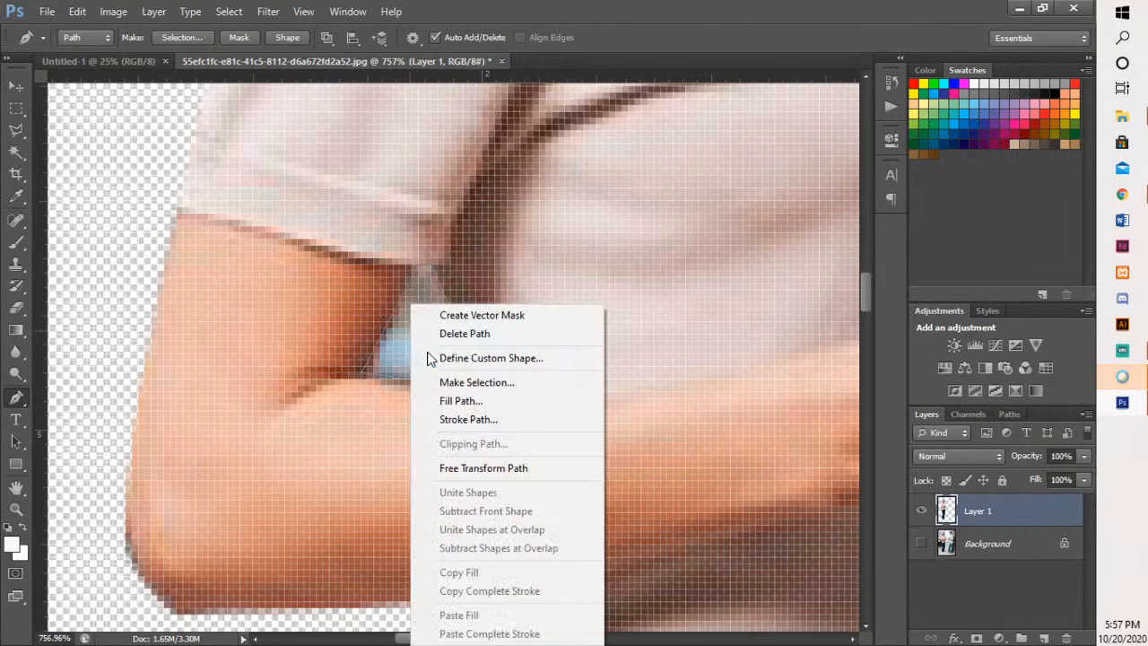
click(460, 382)
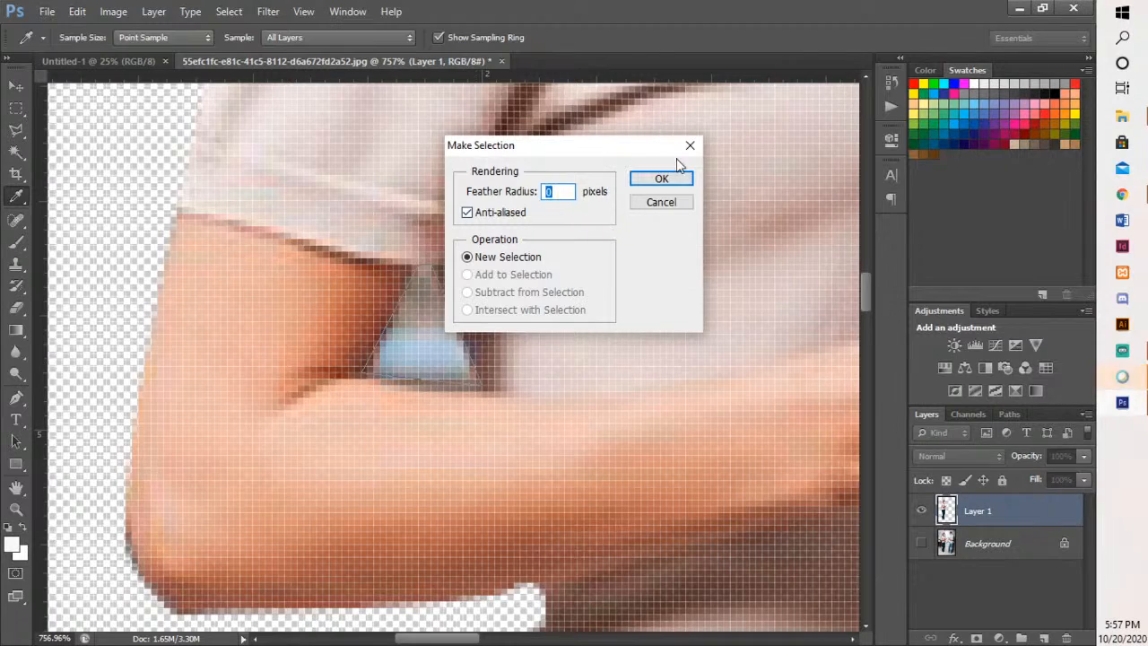
click(667, 179)
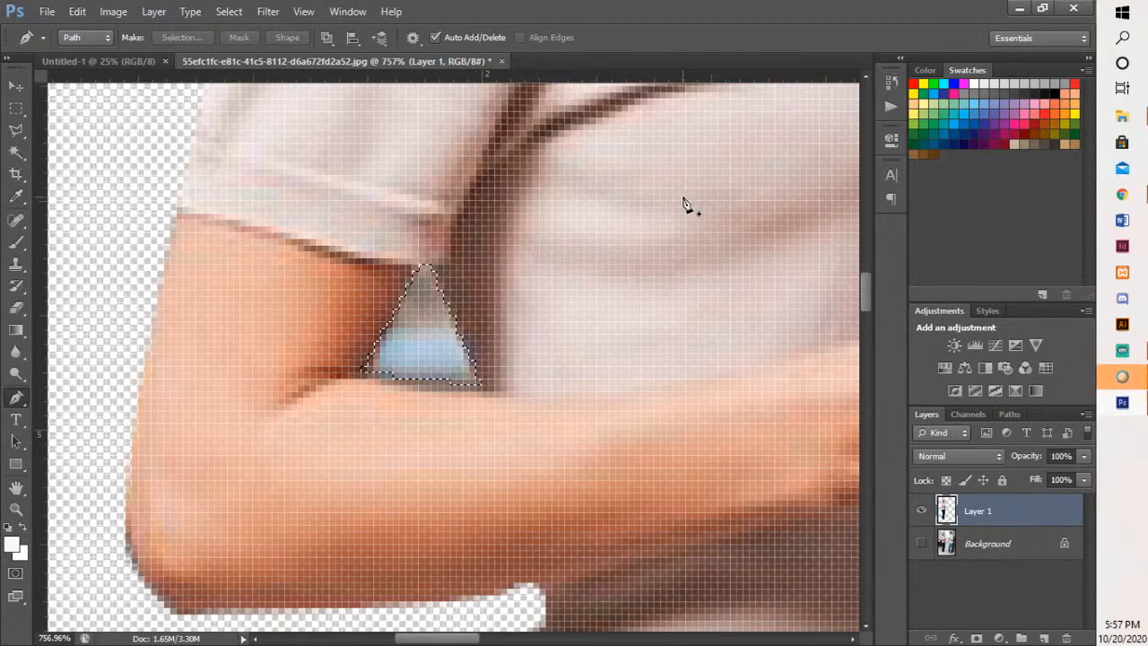
key(Delete)
- Trace the left edge of the background gap between the woman's lower legs from its bottom end up around its top tip
drag(683, 198, 217, 466)
drag(715, 158, 530, 582)
drag(465, 360, 518, 426)
alt+scroll(623, 528, down, 8)
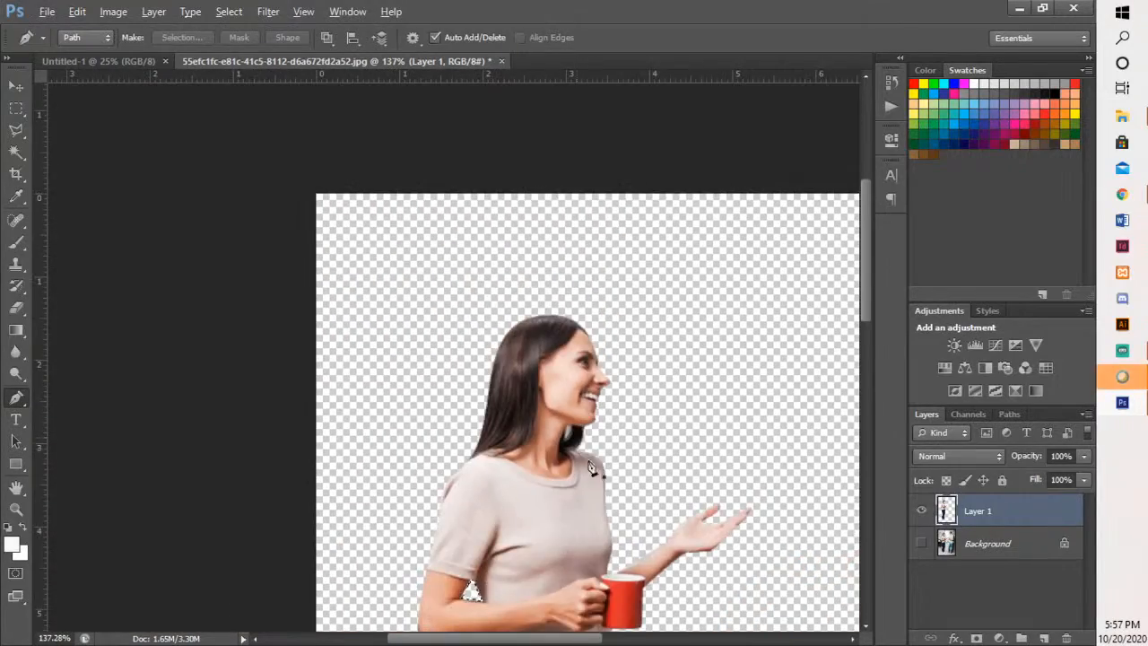
drag(590, 465, 537, 146)
drag(558, 499, 562, 128)
drag(545, 405, 543, 283)
alt+scroll(480, 392, up, 3)
alt+scroll(480, 397, up, 5)
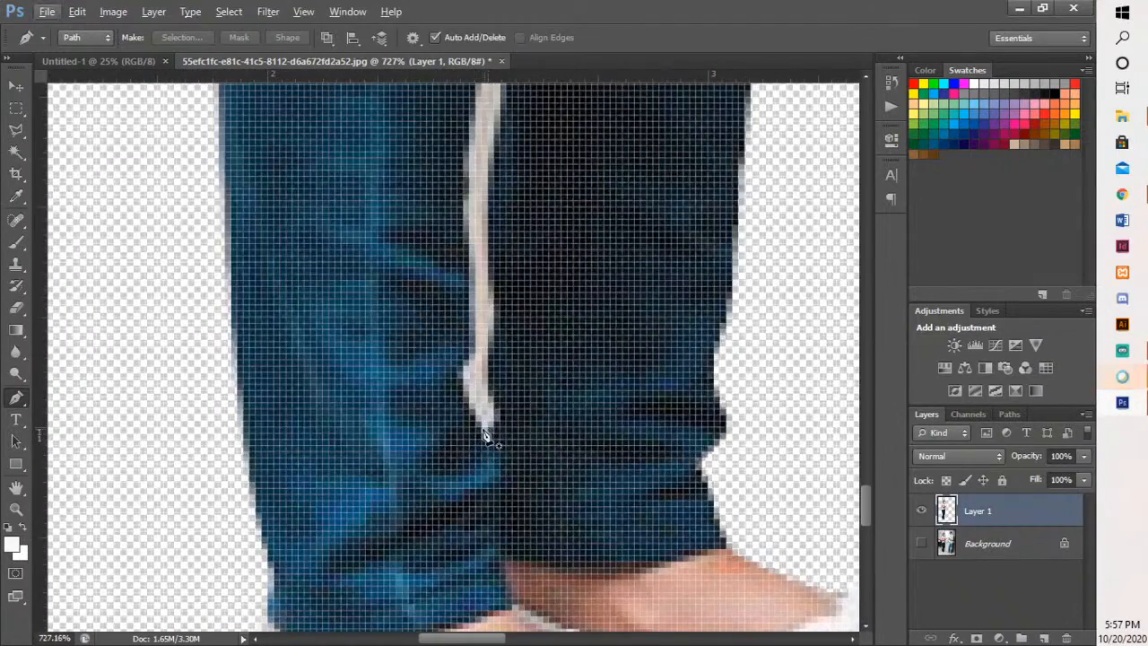
click(484, 428)
click(464, 370)
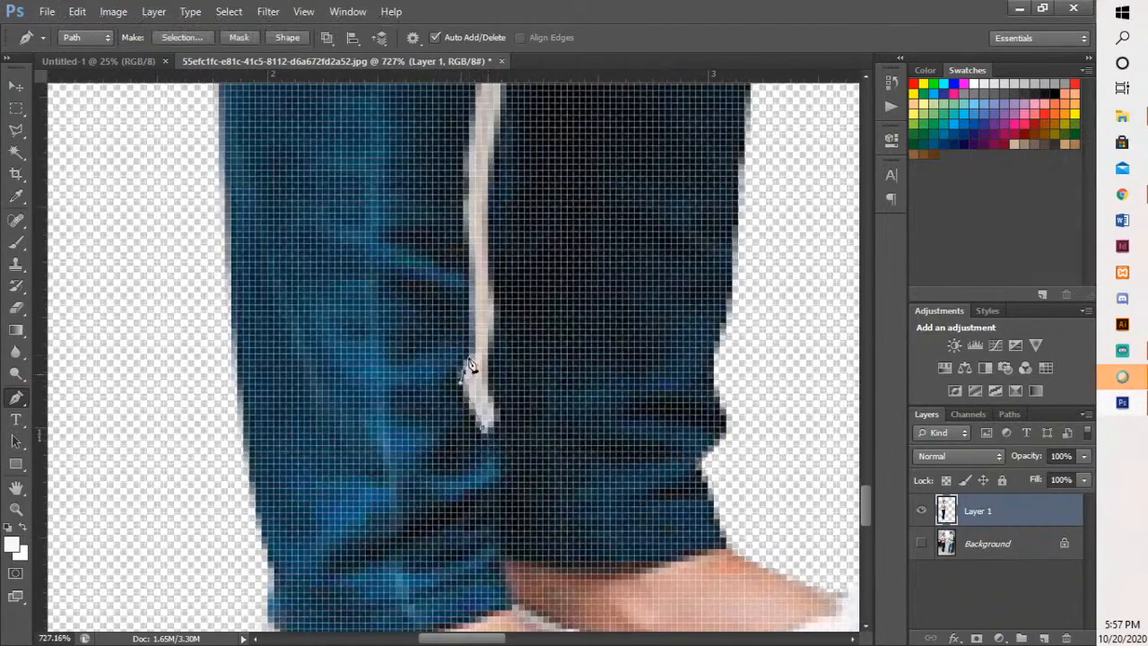
click(477, 345)
drag(475, 288, 483, 421)
drag(498, 315, 505, 286)
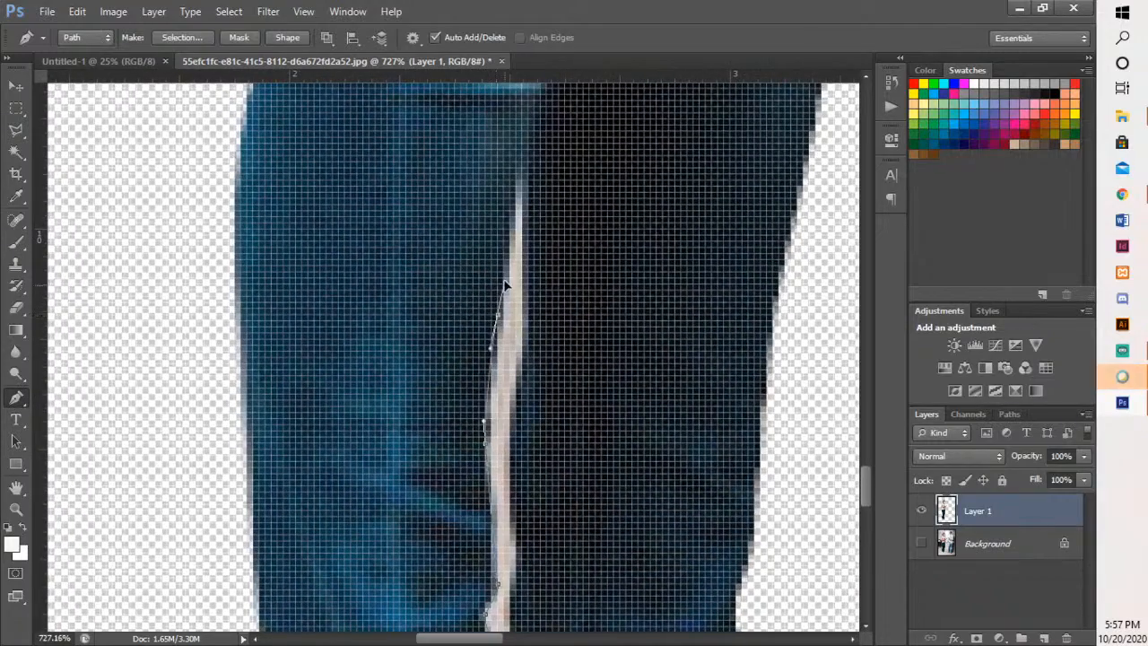
drag(517, 169, 526, 192)
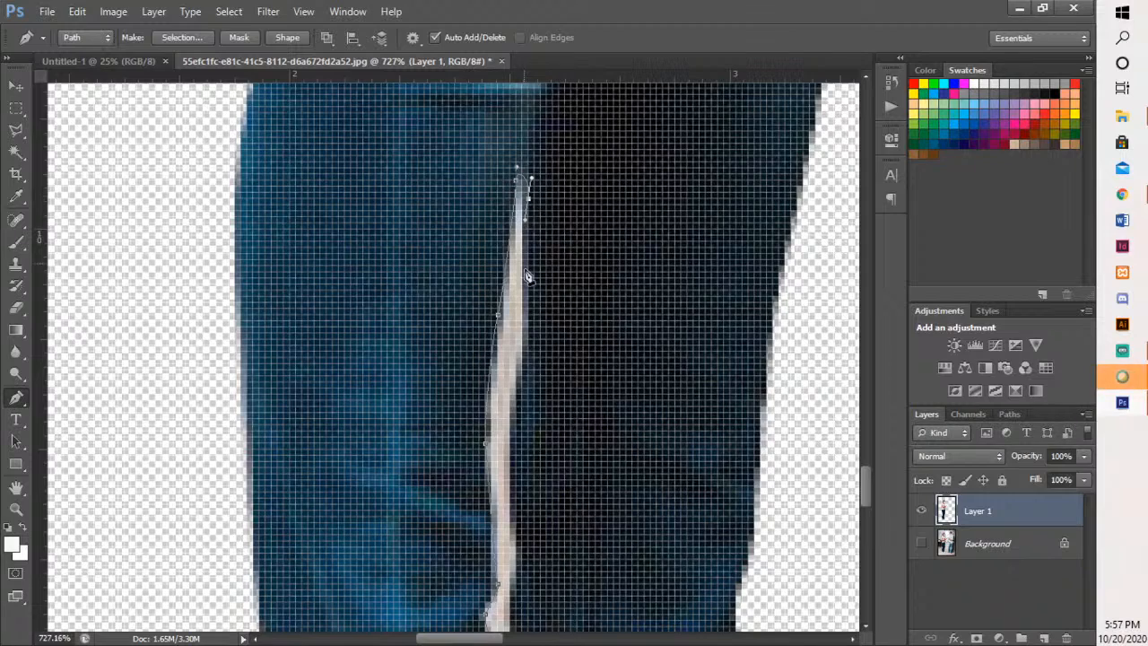
- Trace the right edge of the leg gap back down and close the path at its bottom end
scroll(530, 410, down, 3)
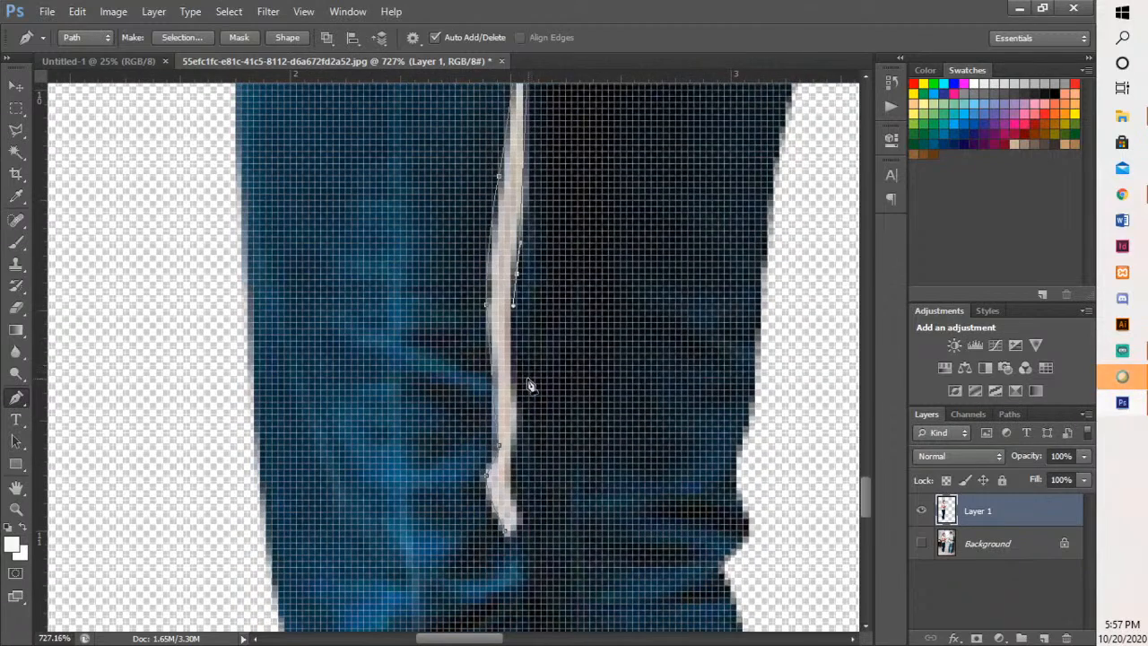
click(523, 392)
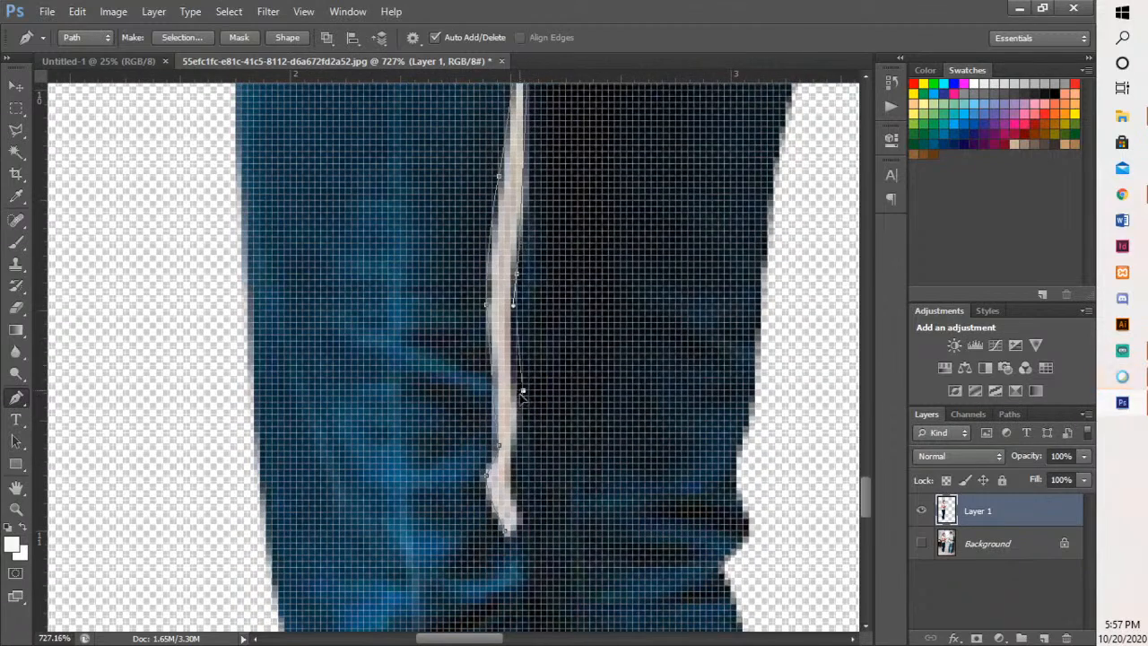
drag(518, 528, 508, 539)
click(508, 538)
- Convert the leg-gap path into a new anti-aliased selection with a 0-pixel feather radius and delete the background inside it
right_click(511, 410)
click(575, 143)
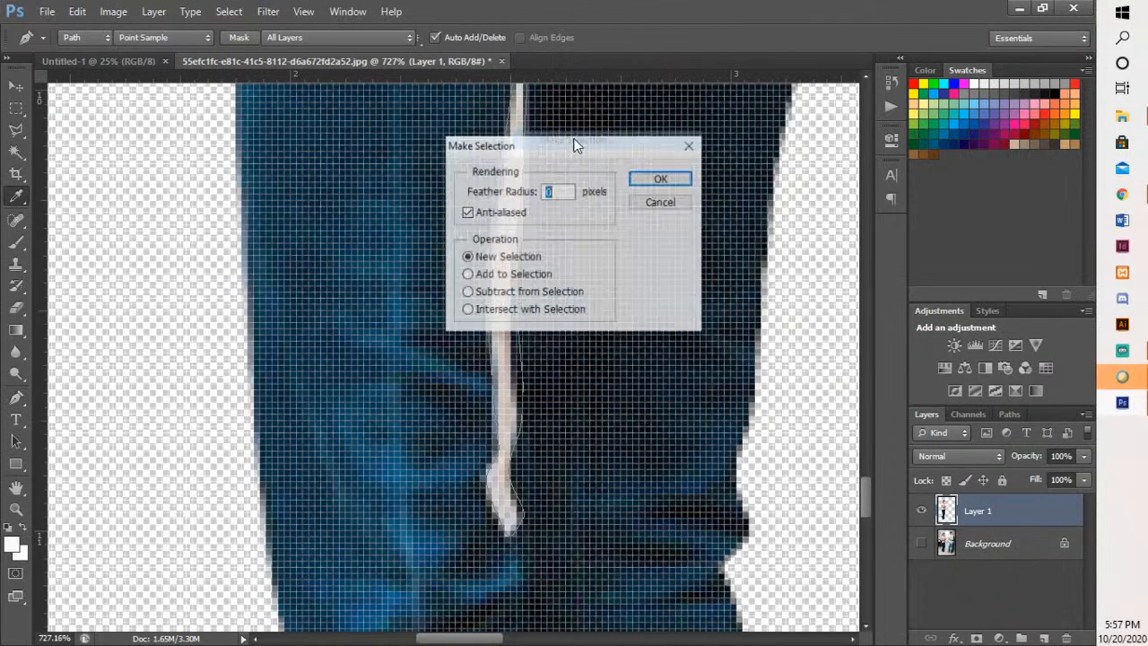
click(661, 180)
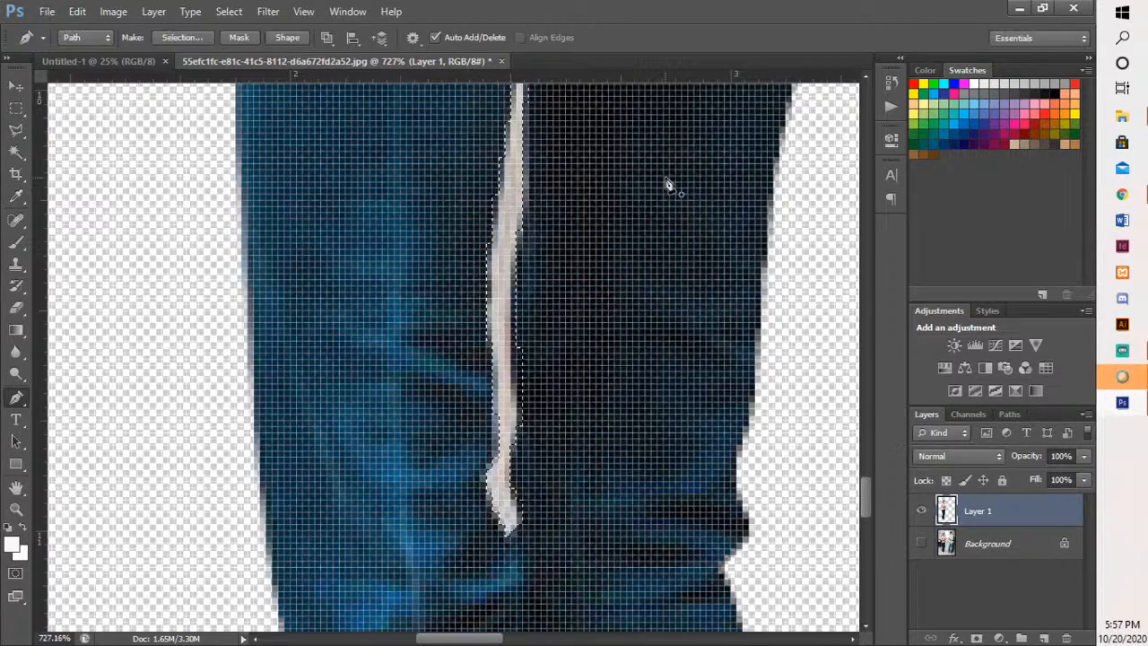
scroll(669, 186, down, 6)
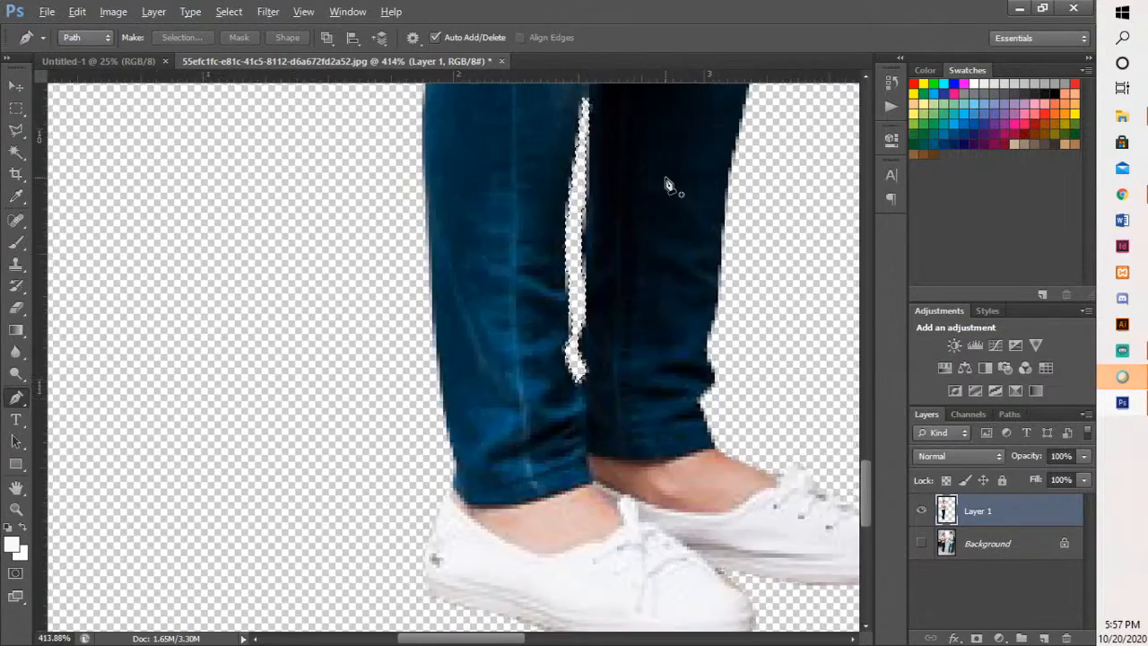
scroll(668, 186, down, 5)
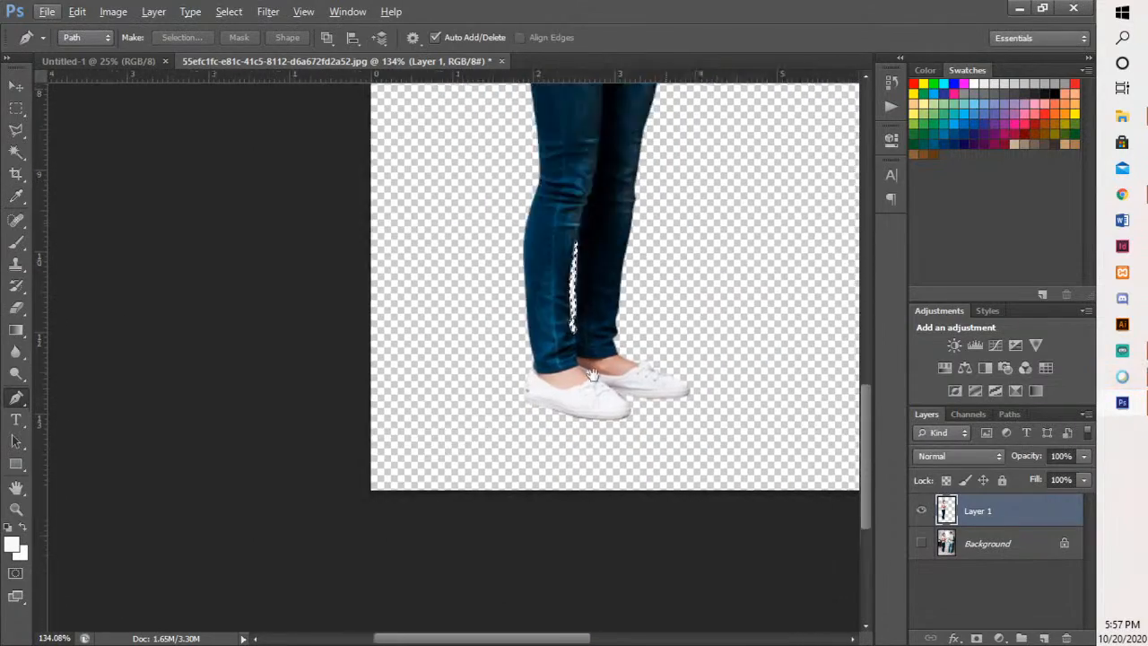
scroll(558, 415, down, 2)
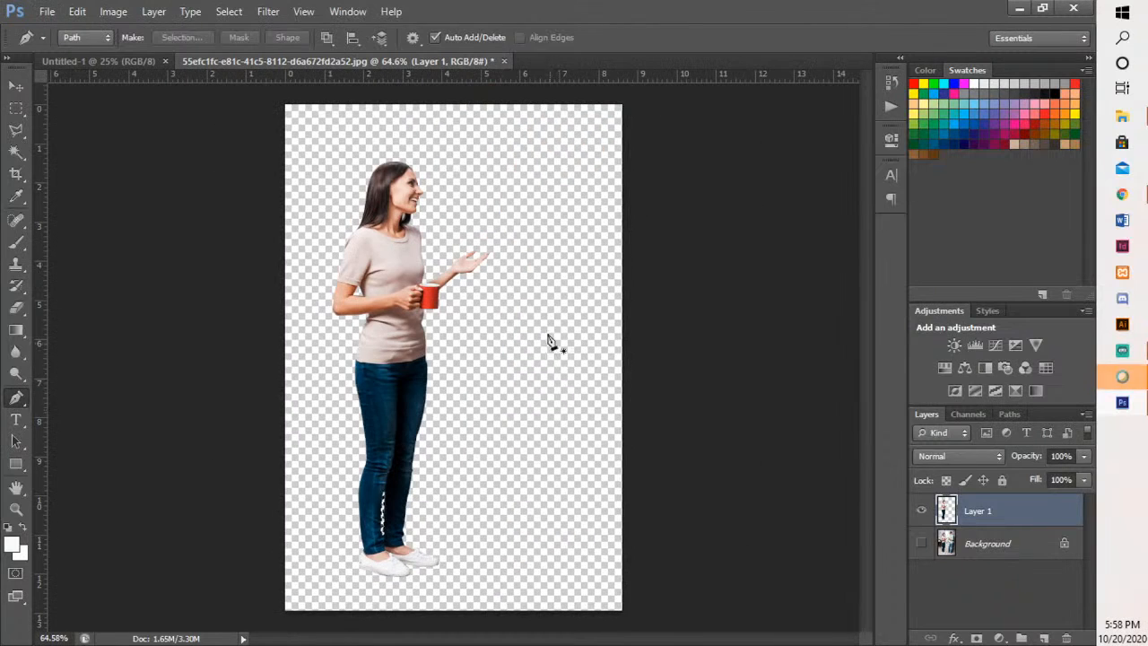
- Copy the cut-out woman into the Untitled-1 document with the Move tool and enlarge her with Free Transform
click(16, 87)
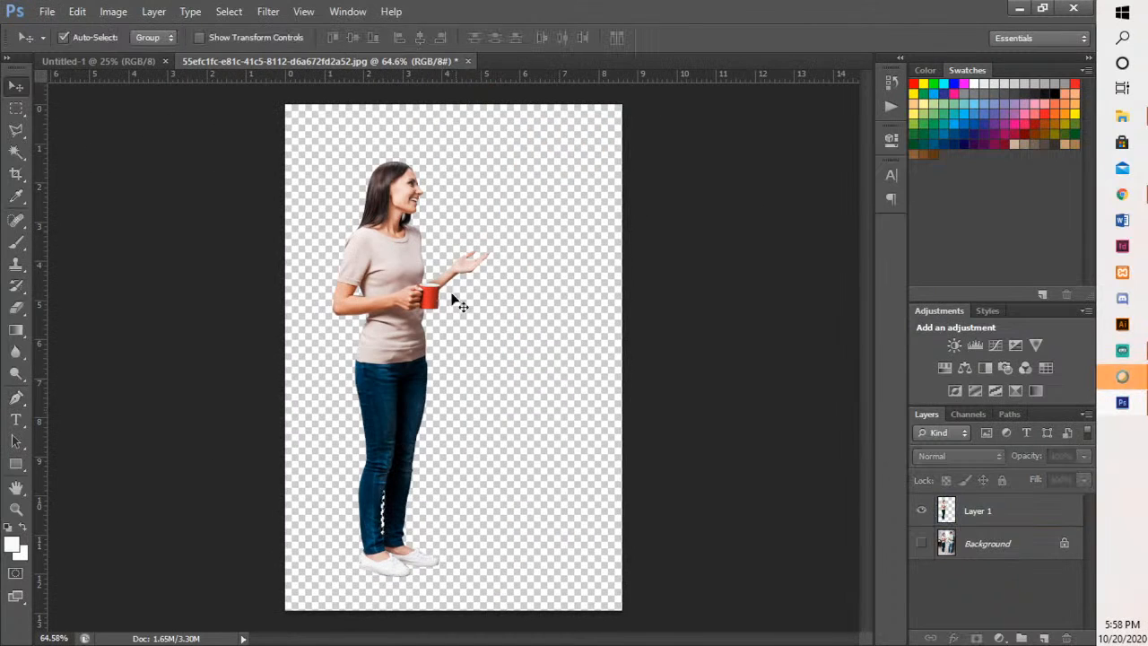
drag(390, 297, 481, 411)
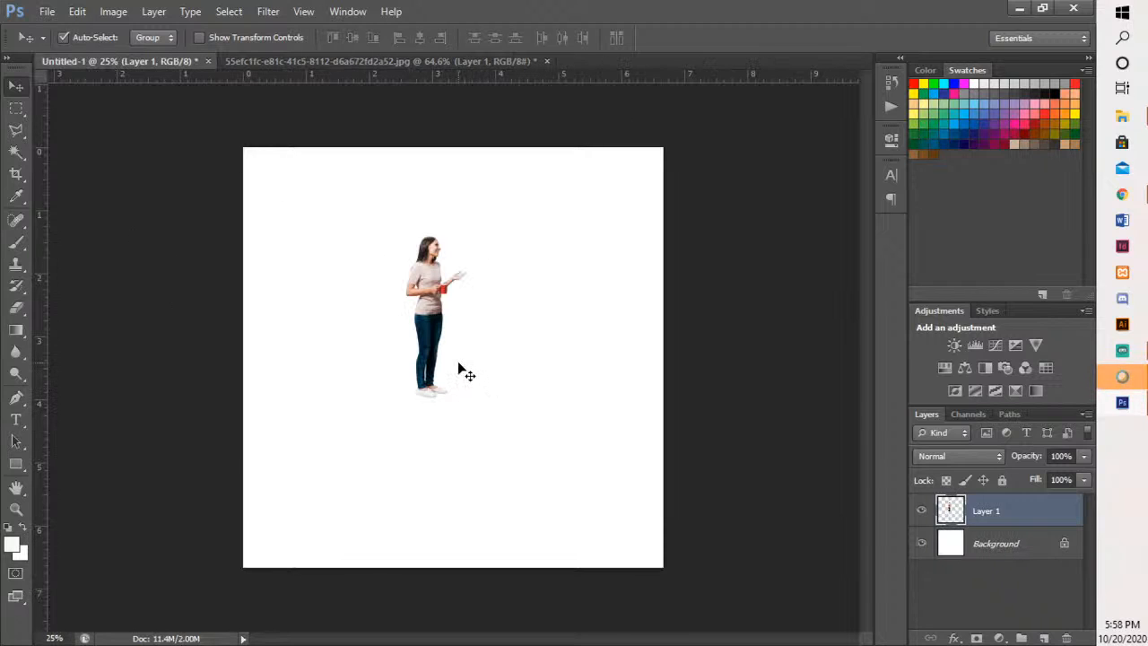
key(ctrl+t)
drag(475, 403, 585, 504)
drag(464, 437, 445, 418)
key(Return)
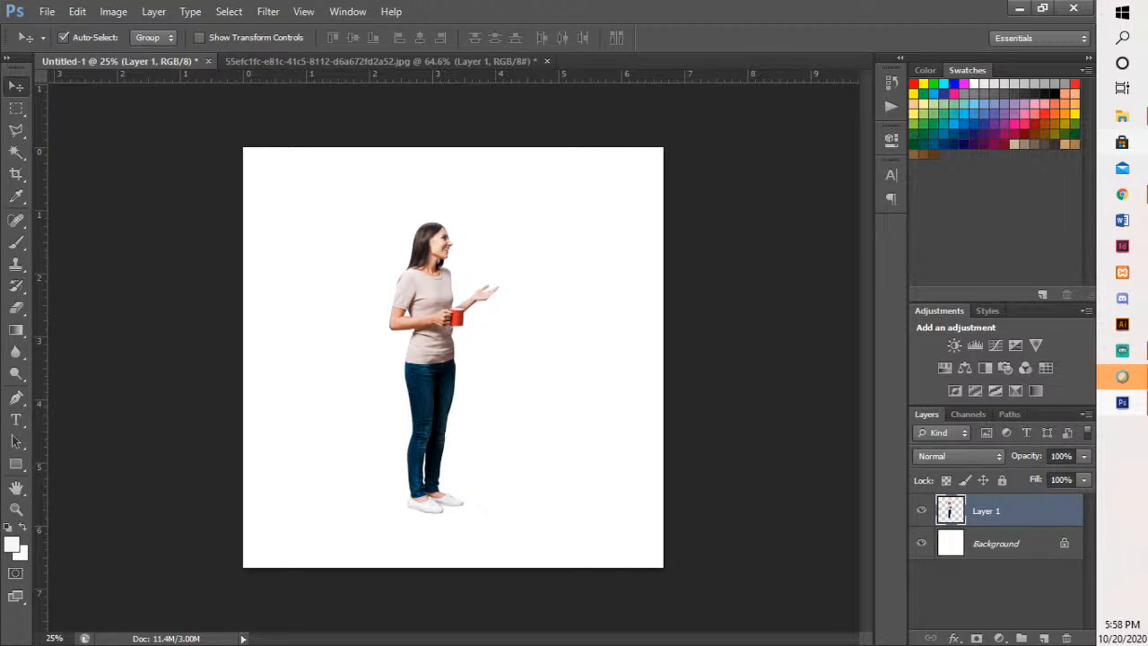
- Place the downloaded Trastevere-1 street photo from the file explorer into the Untitled-1 document
click(1120, 120)
drag(1137, 65, 1147, 66)
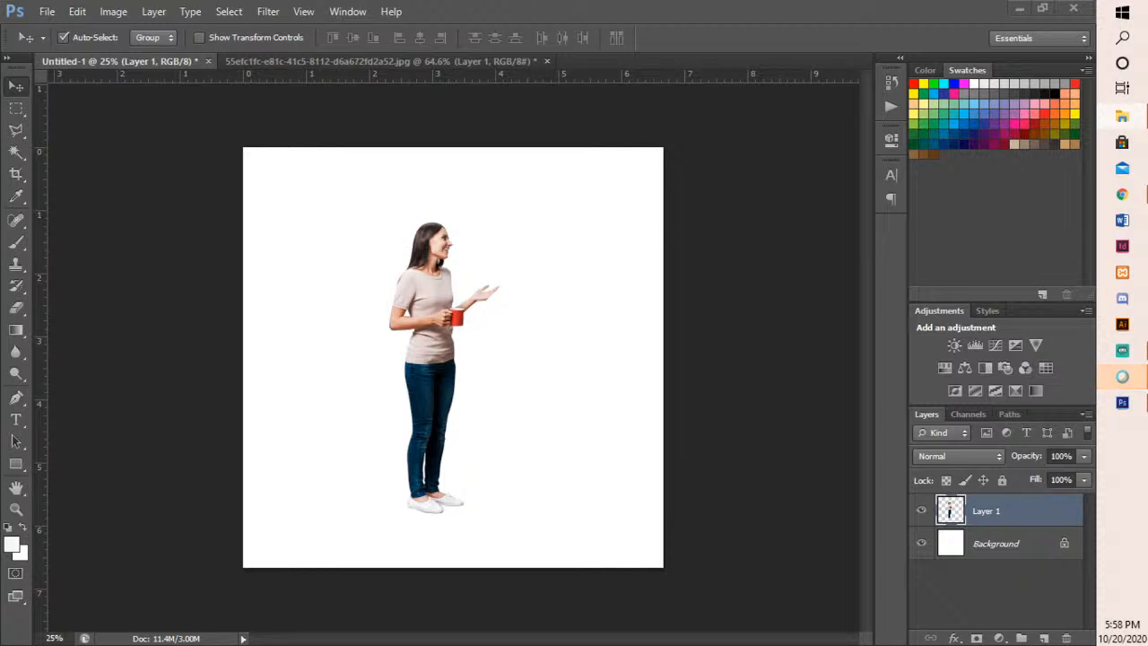
click(1123, 194)
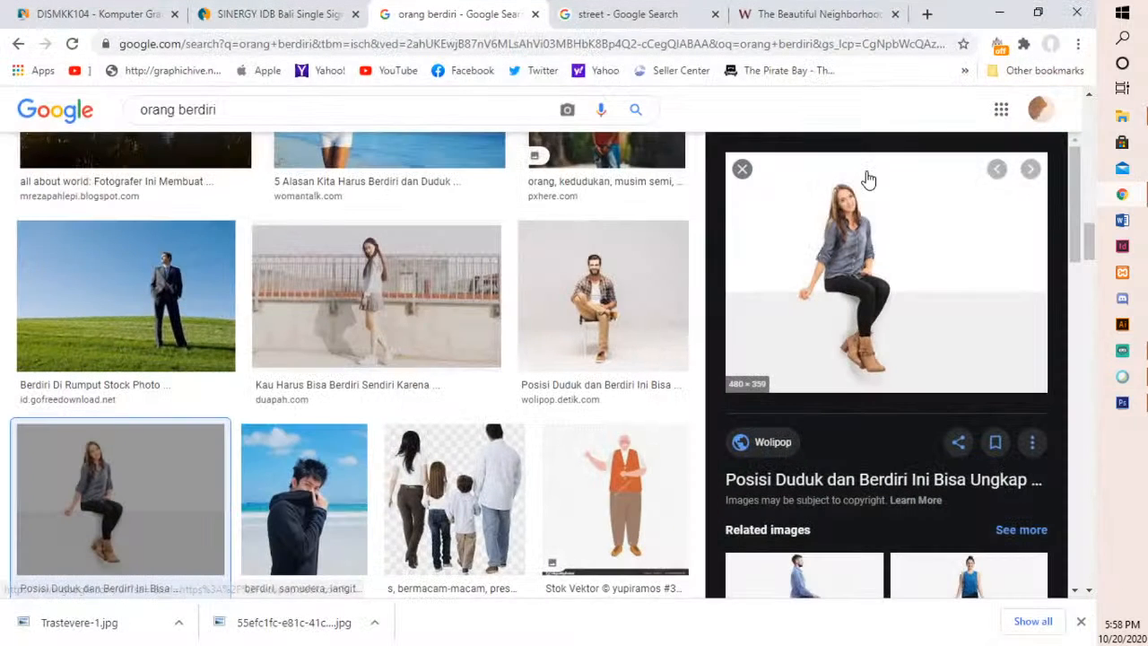
click(999, 12)
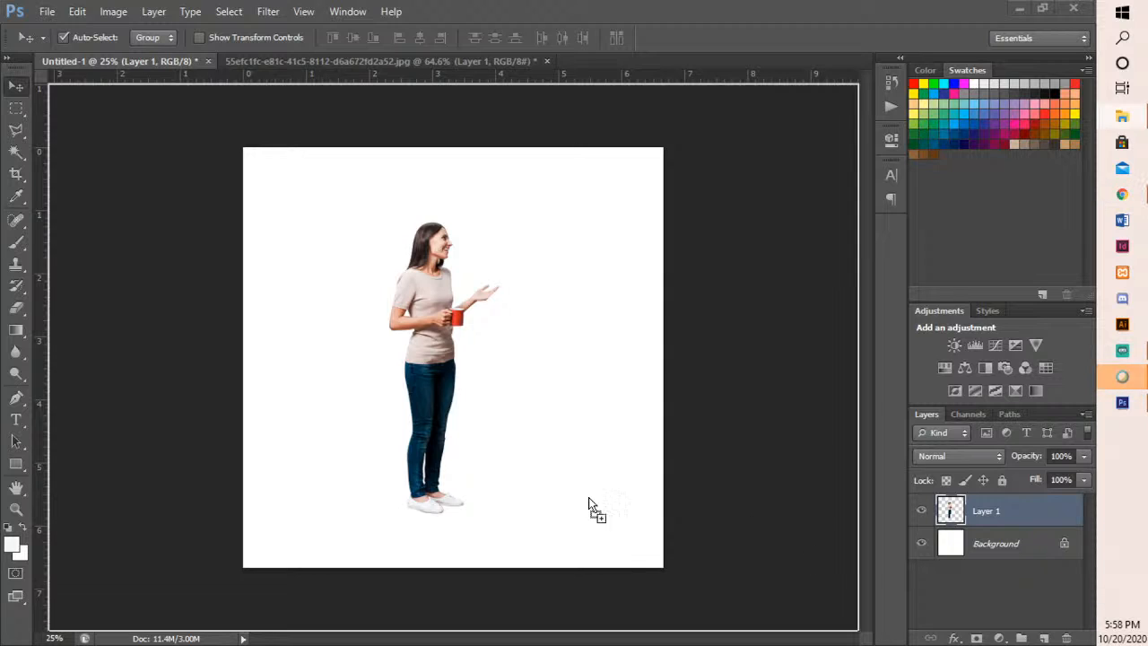
drag(589, 512, 448, 425)
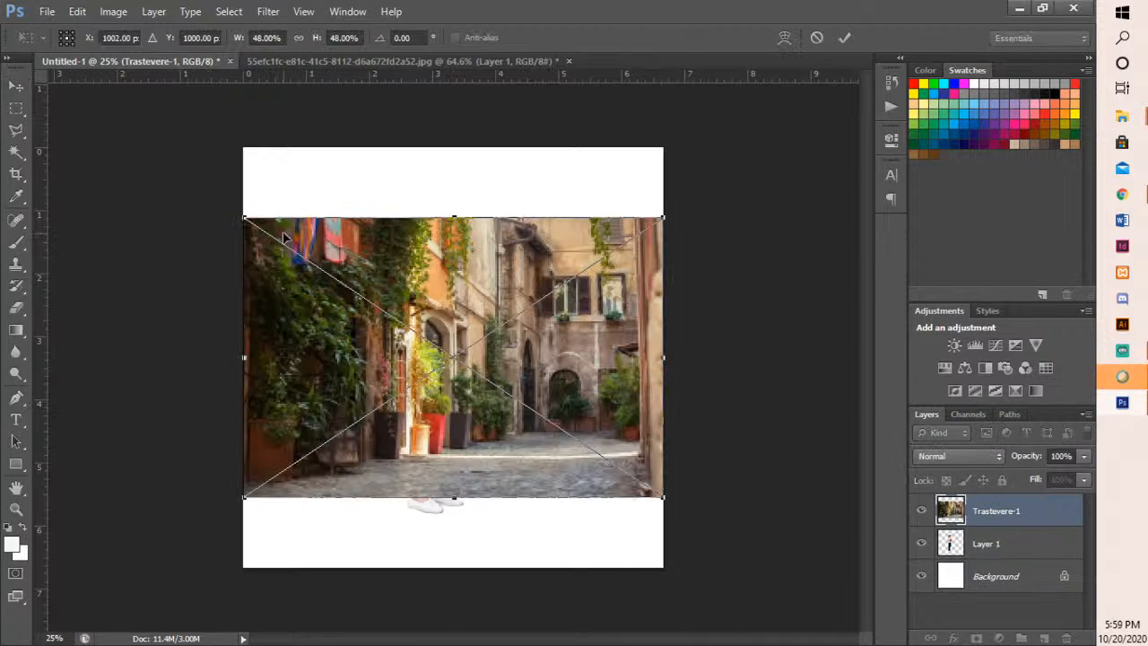
- Enlarge the placed Trastevere-1 photo to about 76% so it covers the whole canvas
drag(244, 218, 112, 133)
drag(672, 507, 759, 615)
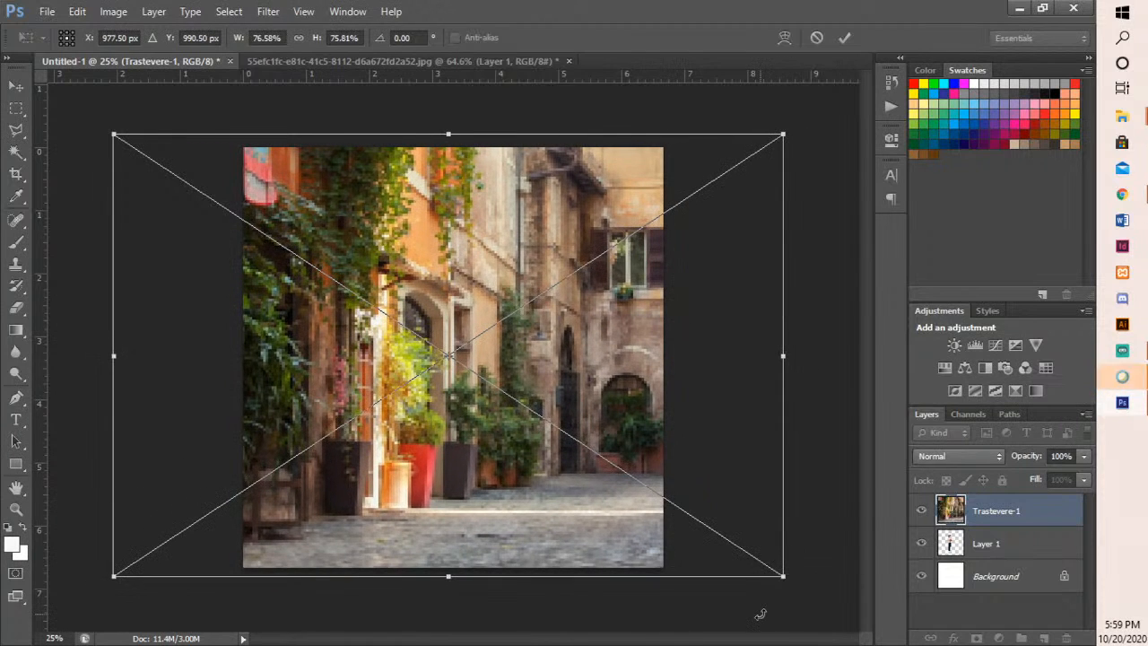
key(Return)
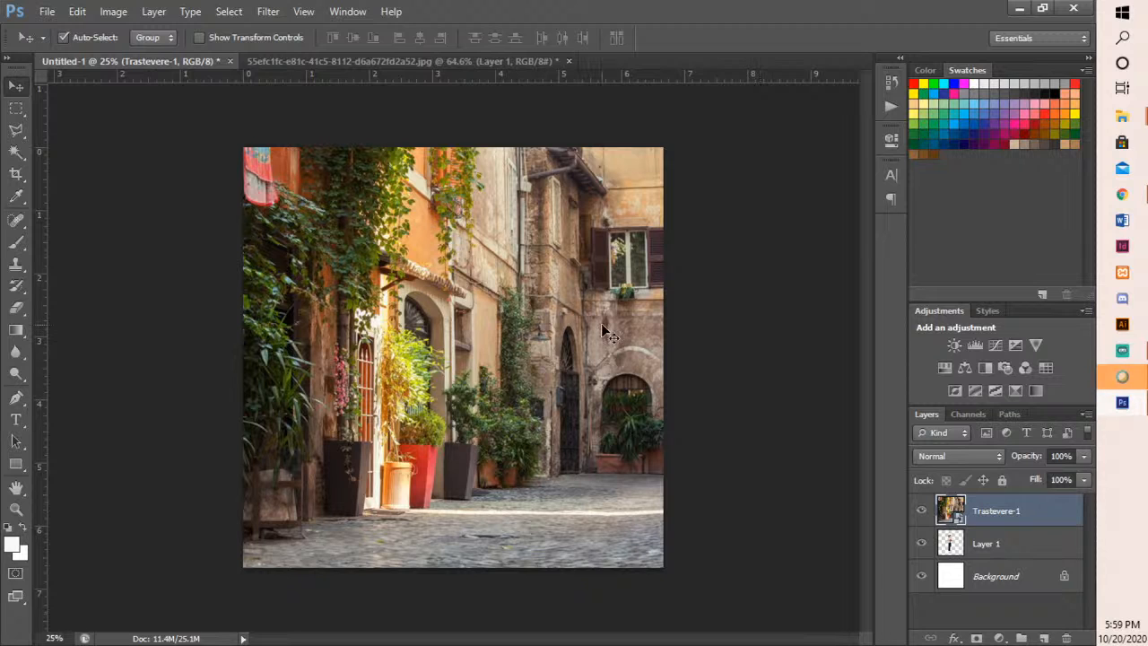
- Shift the Trastevere-1 photo to the left on the canvas and move the woman's Layer 1 above it
drag(588, 350, 487, 348)
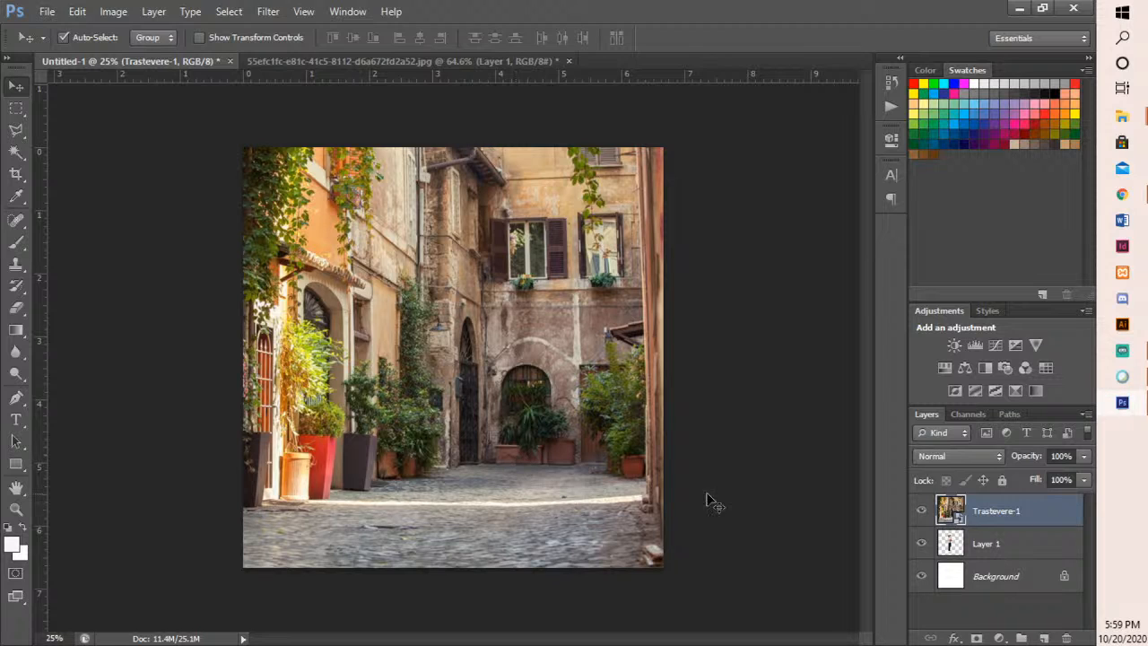
click(981, 547)
drag(981, 550, 978, 502)
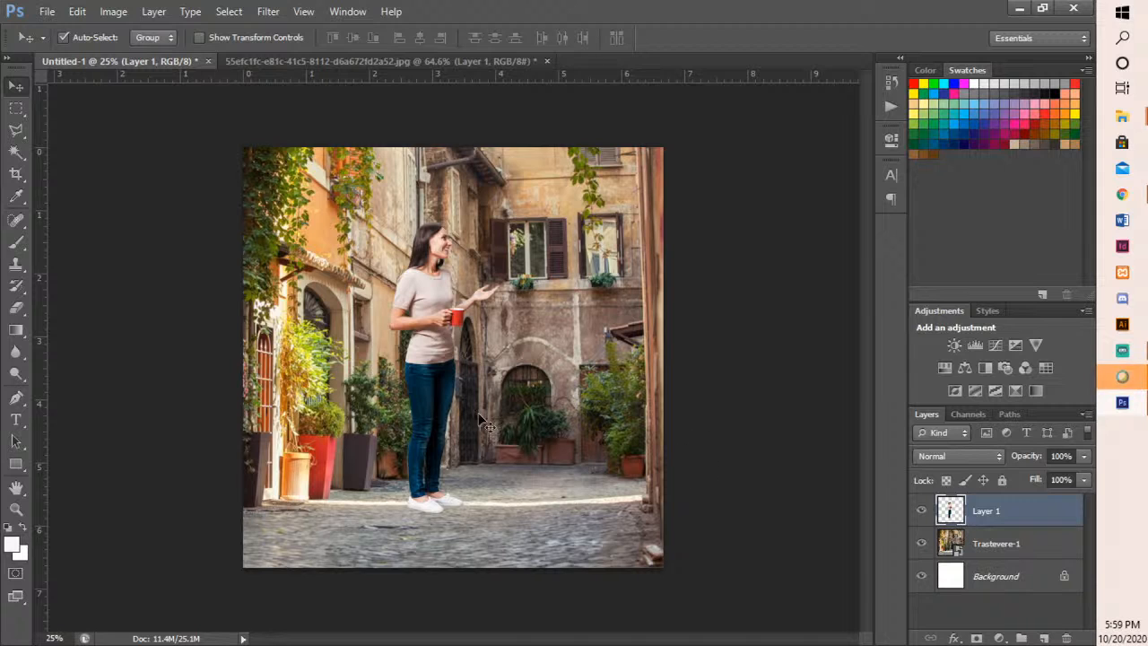
- Scale the woman down with Free Transform and stand her on the cobblestones at the right side of the alley
drag(439, 424, 407, 460)
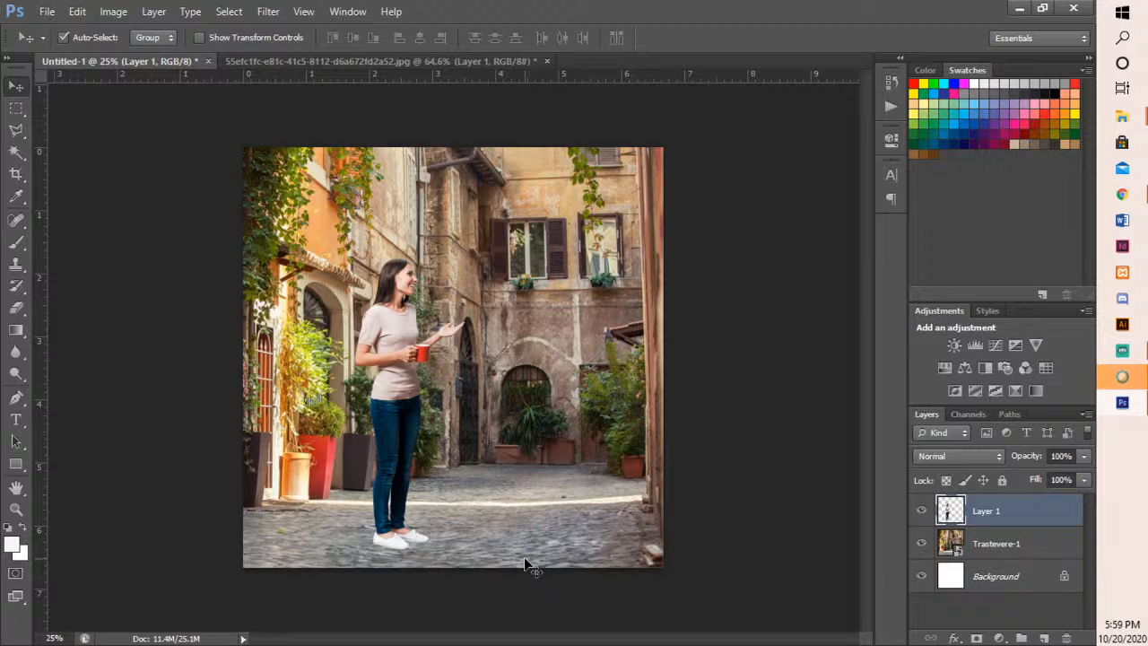
mouse_move(418, 459)
mouse_down()
mouse_move(404, 466)
mouse_move(401, 446)
mouse_up()
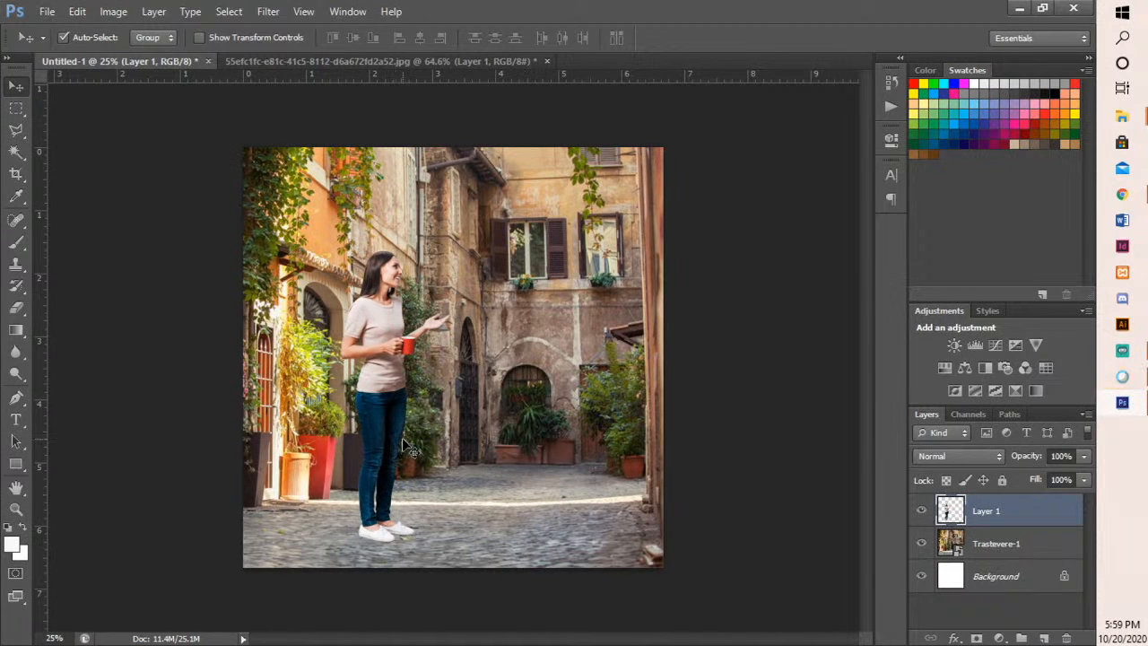
key(ctrl+t)
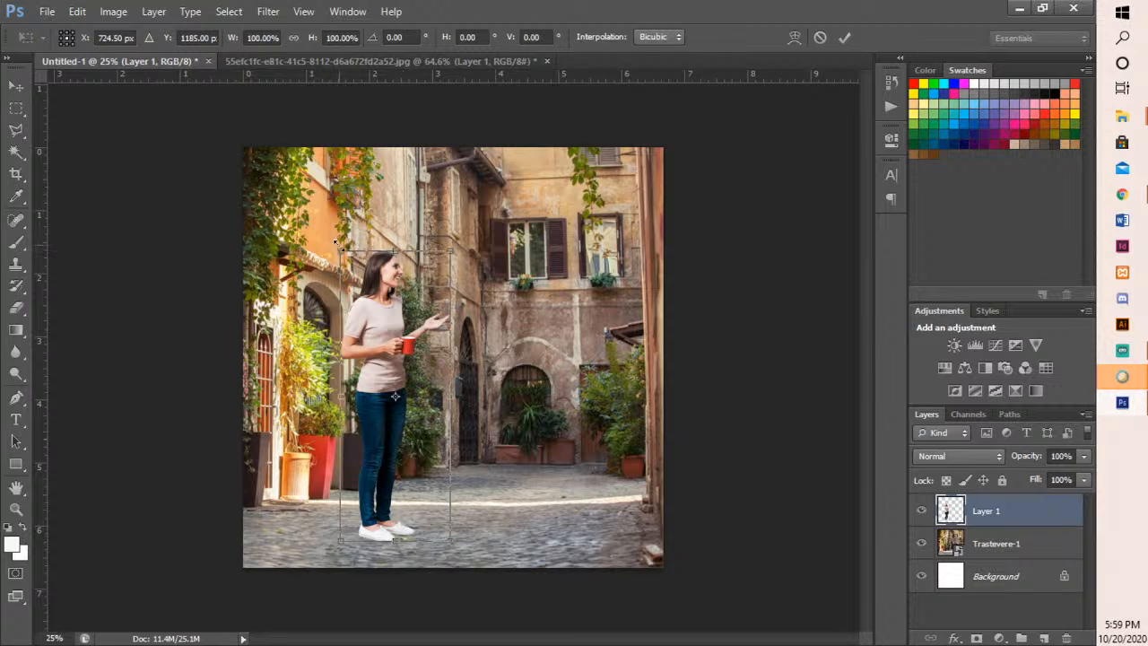
drag(337, 242, 366, 318)
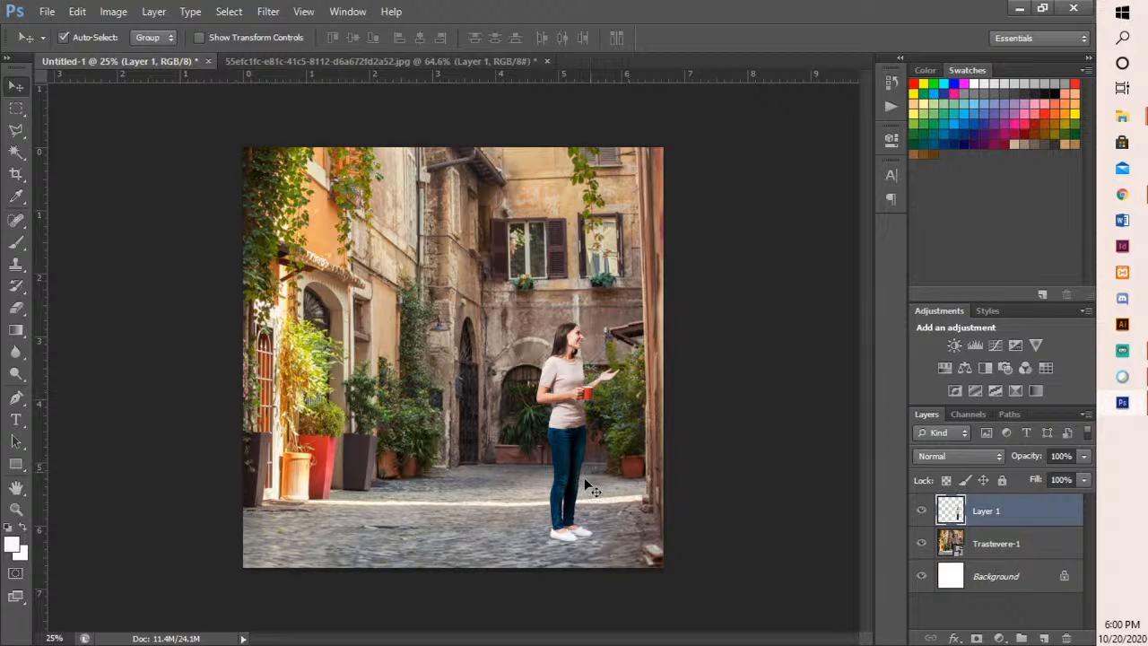
- Add a new empty layer above the woman's Layer 1
key(ctrl+plus)
scroll(579, 501, down, 2)
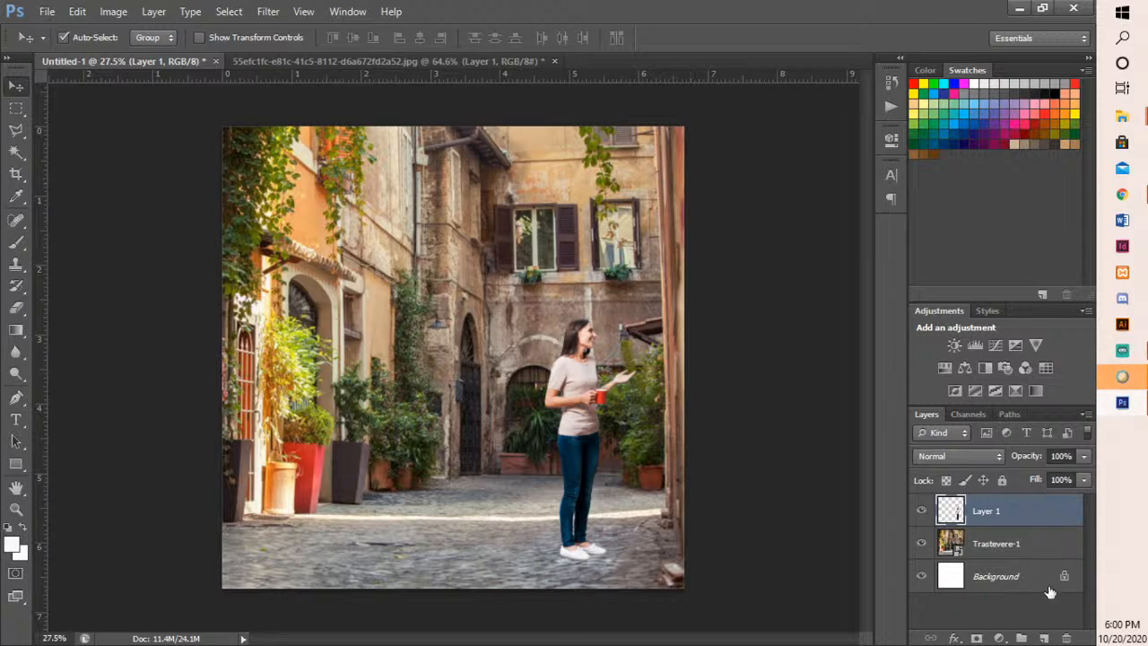
click(1044, 638)
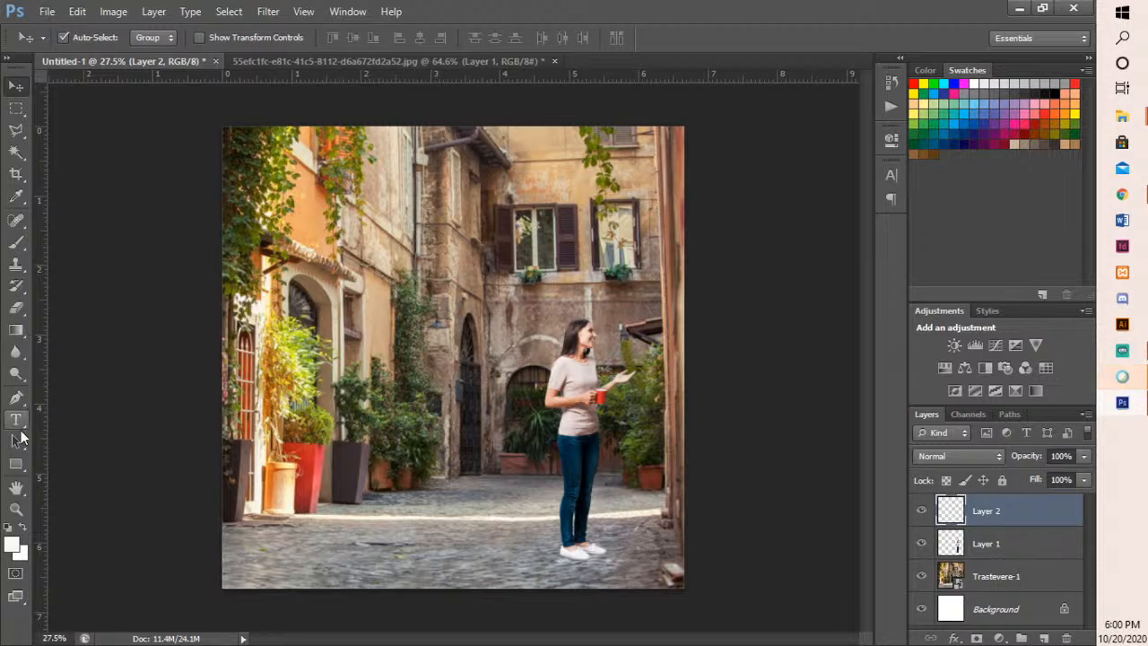
- Set the Brush to size 45 with red as the foreground colour and 100% opacity
click(18, 244)
click(72, 240)
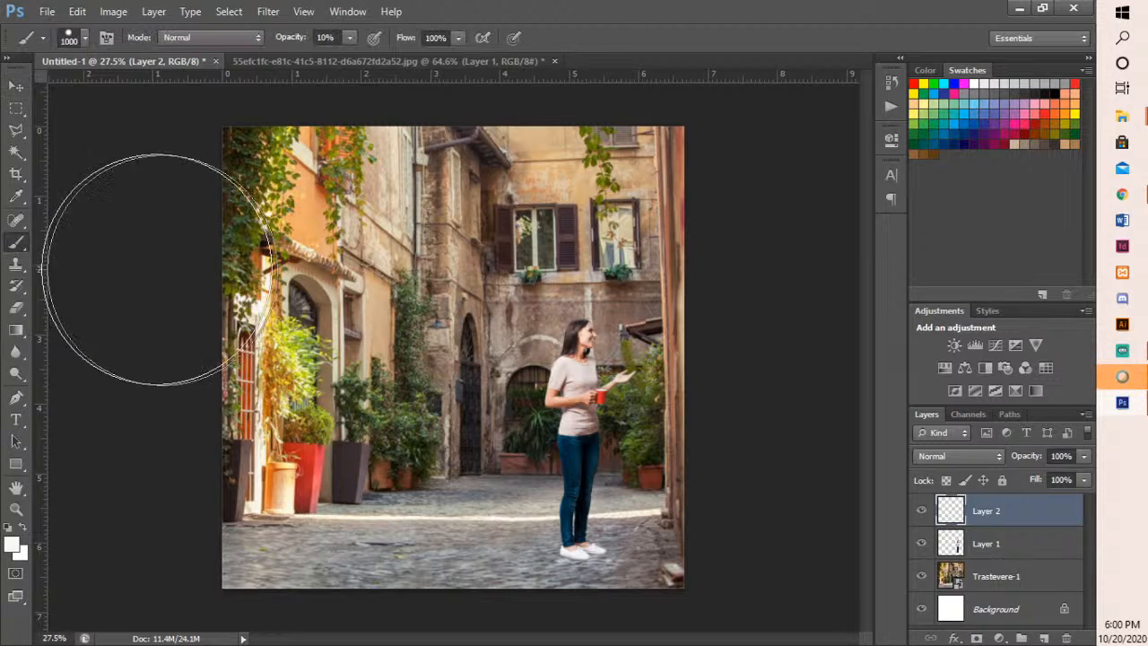
key(bracketleft)
key(bracketleft)
key(bracketleft)
key(bracketleft)
key(bracketleft)
key(bracketleft)
key(bracketleft)
key(bracketleft)
key(bracketleft)
key(bracketleft)
key(bracketleft)
key(bracketleft)
key(bracketleft)
key(bracketleft)
key(bracketleft)
key(bracketleft)
key(bracketleft)
key(bracketleft)
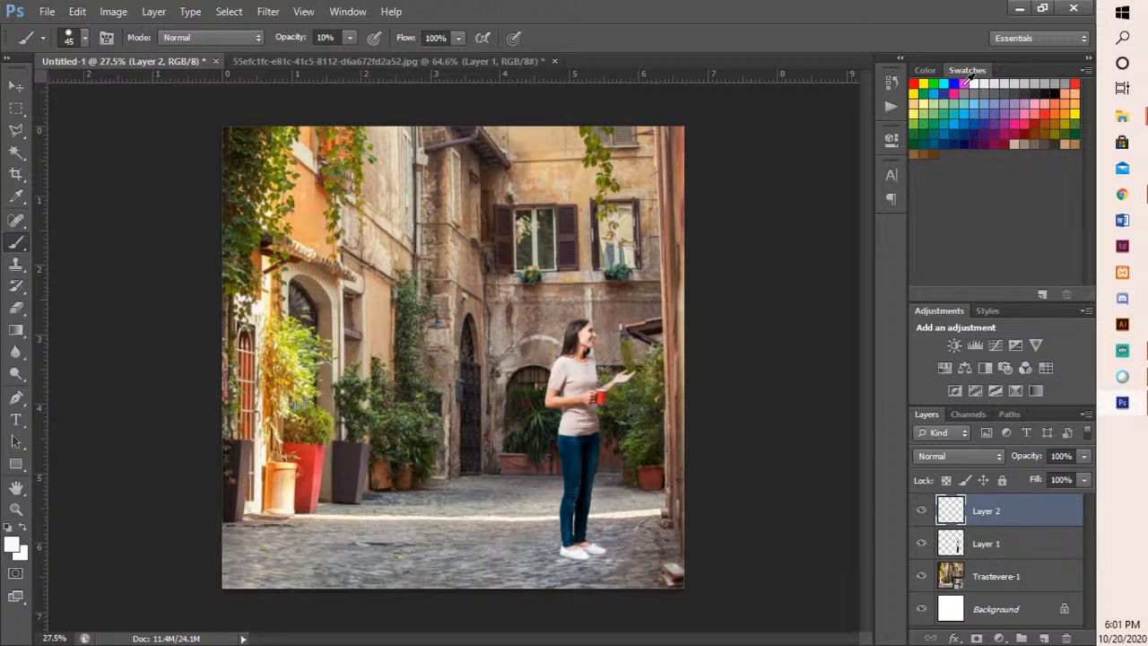
click(914, 83)
click(350, 38)
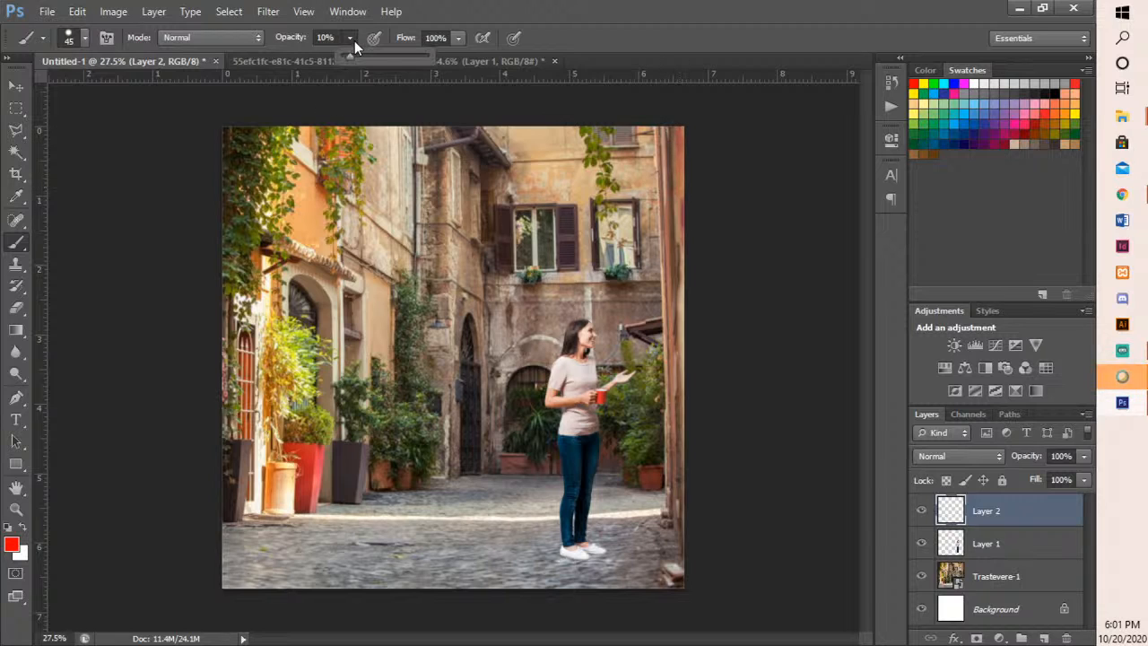
- Paint a red sun in the photo's upper-right corner and four red light rays slanting down to the left-hand buildings and plants
mouse_move(664, 131)
mouse_down()
mouse_move(671, 210)
mouse_move(697, 145)
mouse_move(665, 126)
mouse_up()
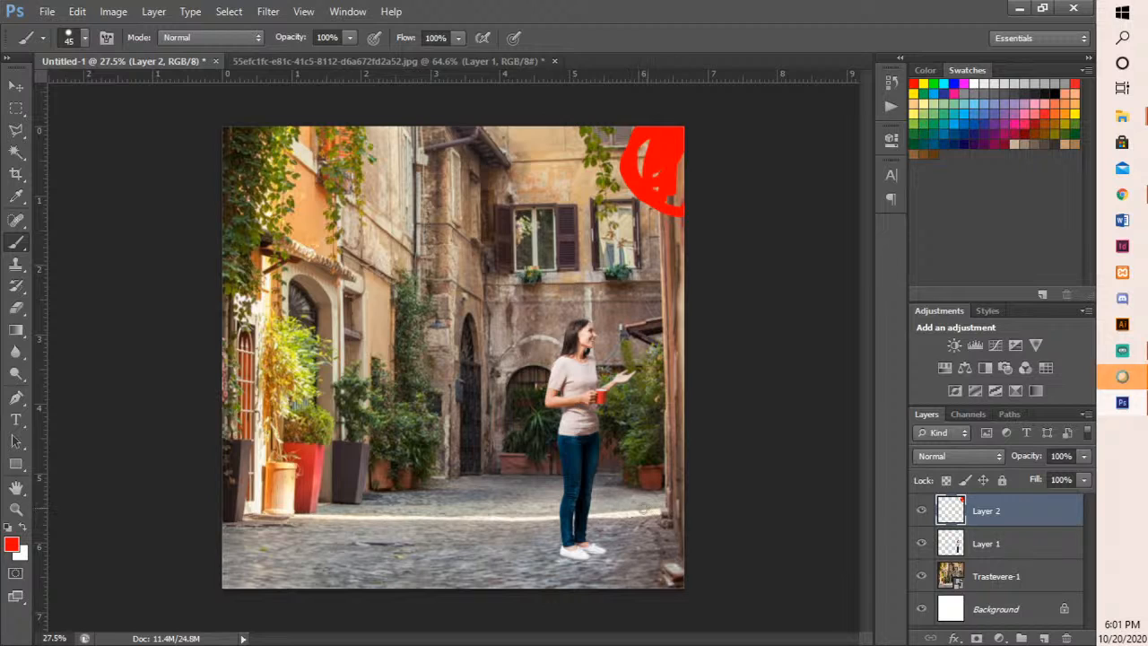
drag(616, 193, 345, 233)
drag(555, 255, 294, 332)
drag(489, 316, 312, 402)
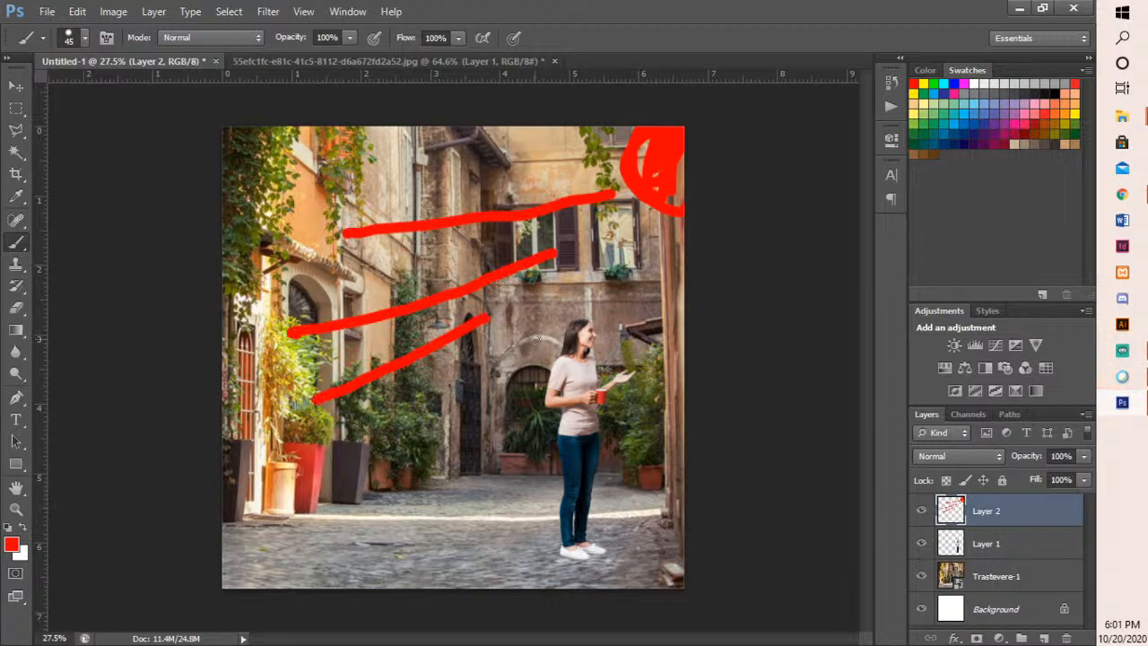
drag(535, 343, 382, 437)
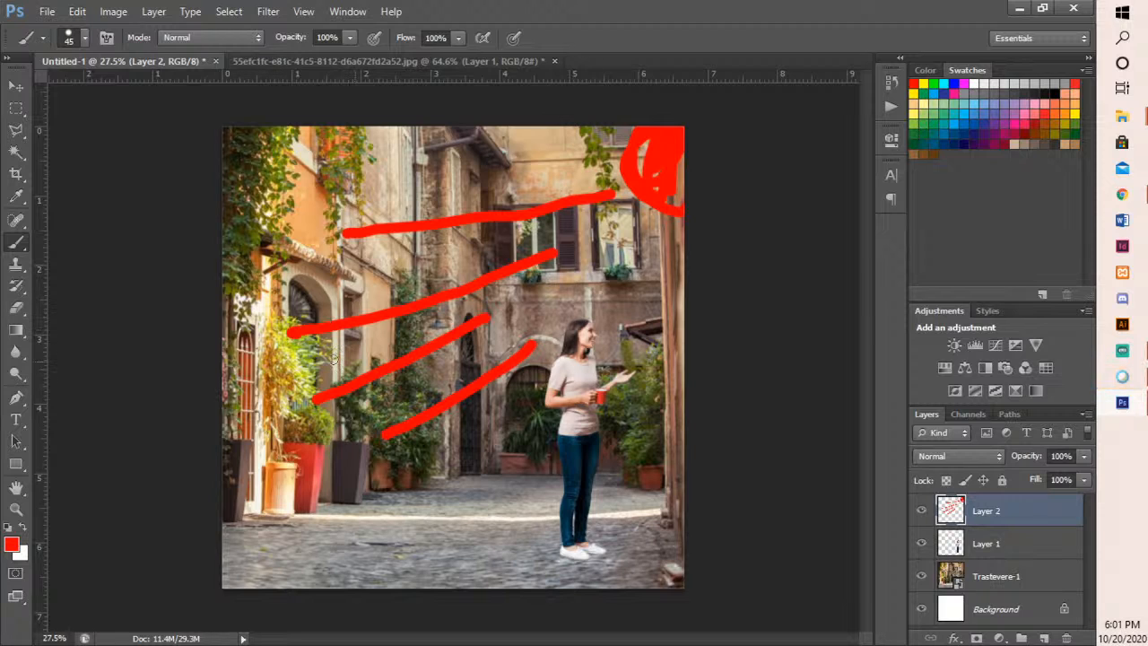
- Paint red arrows showing the light hitting the left wall and bouncing back toward the woman, plus one arrow across the cobblestones
mouse_move(252, 310)
mouse_down()
mouse_move(346, 344)
mouse_move(549, 384)
mouse_move(543, 368)
mouse_move(569, 388)
mouse_move(546, 397)
mouse_move(544, 372)
mouse_move(559, 383)
mouse_move(547, 370)
mouse_move(561, 384)
mouse_move(548, 395)
mouse_up()
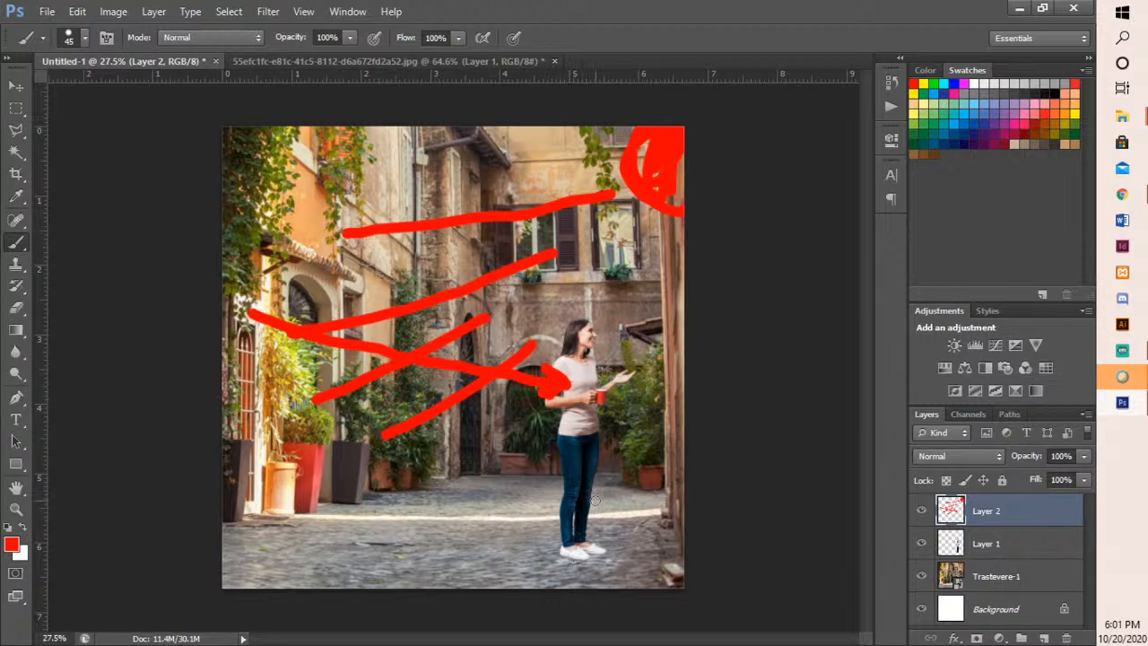
mouse_move(387, 299)
mouse_down()
mouse_move(319, 278)
mouse_move(451, 332)
mouse_up()
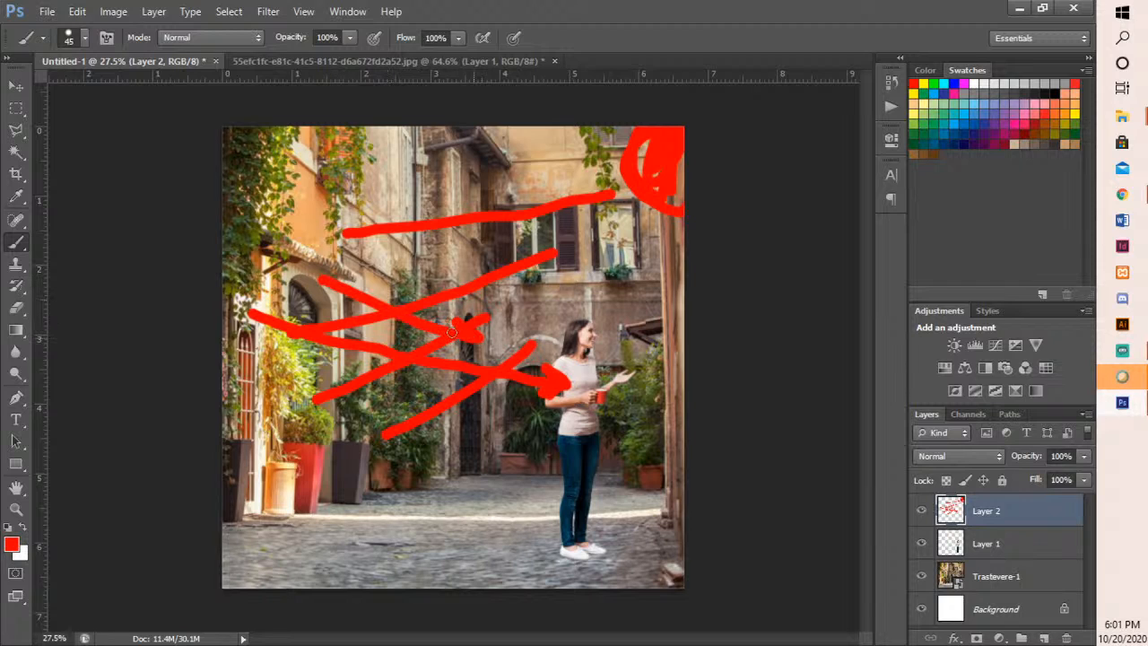
mouse_move(418, 205)
mouse_down()
mouse_move(319, 239)
mouse_move(331, 249)
mouse_up()
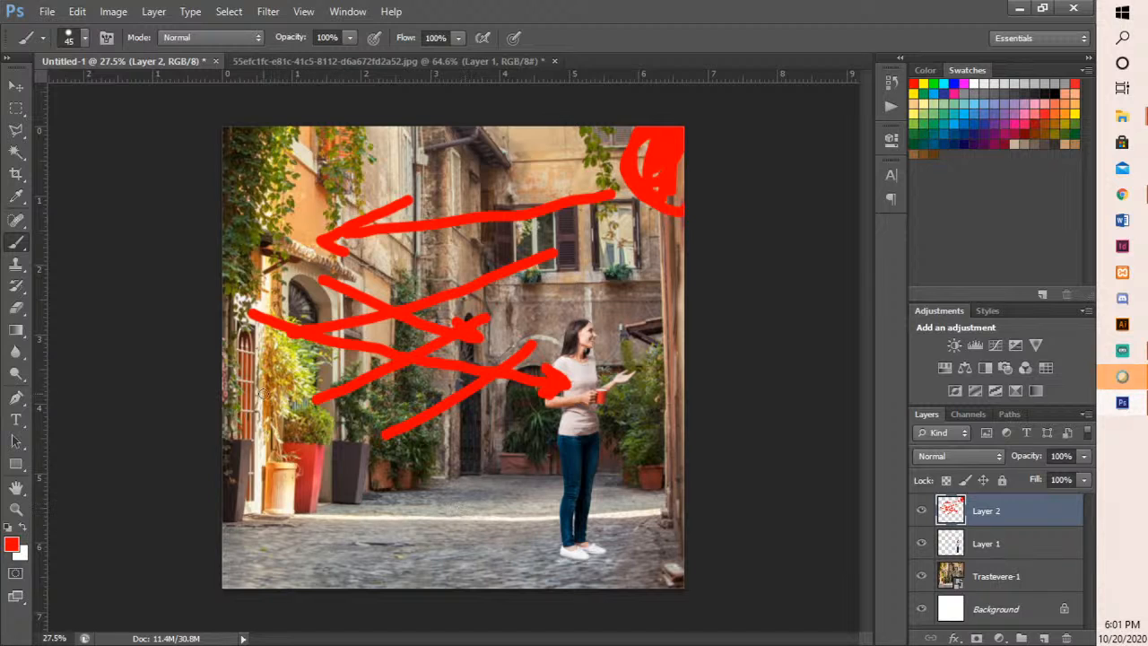
drag(305, 528, 452, 478)
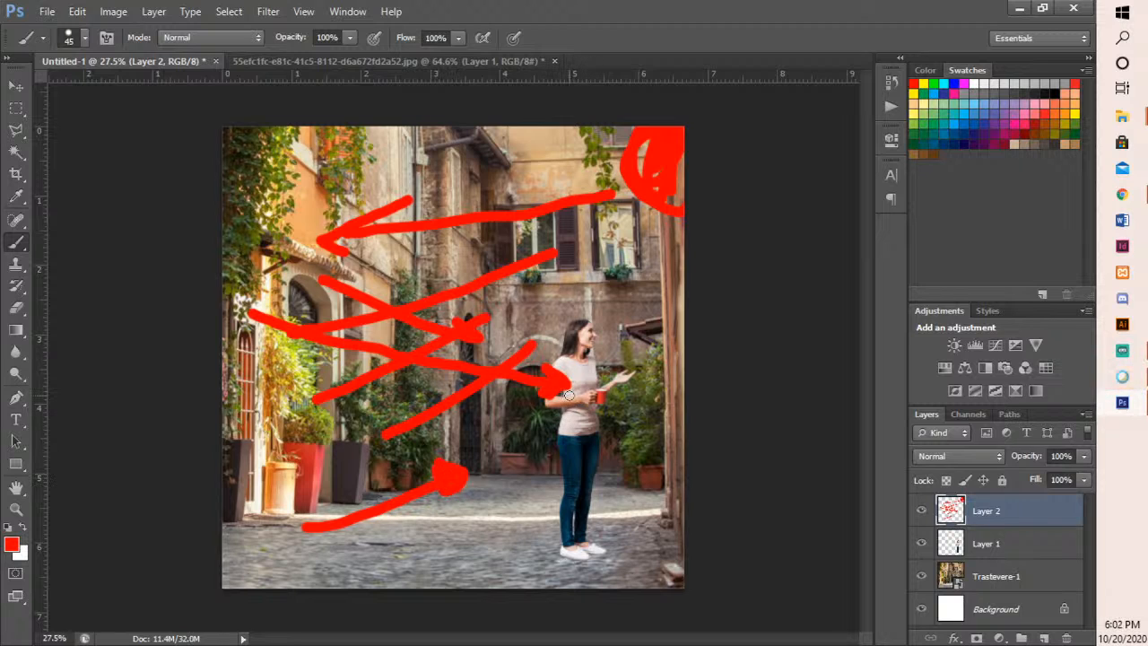
- Delete Layer 2 with the red light sketch
click(16, 86)
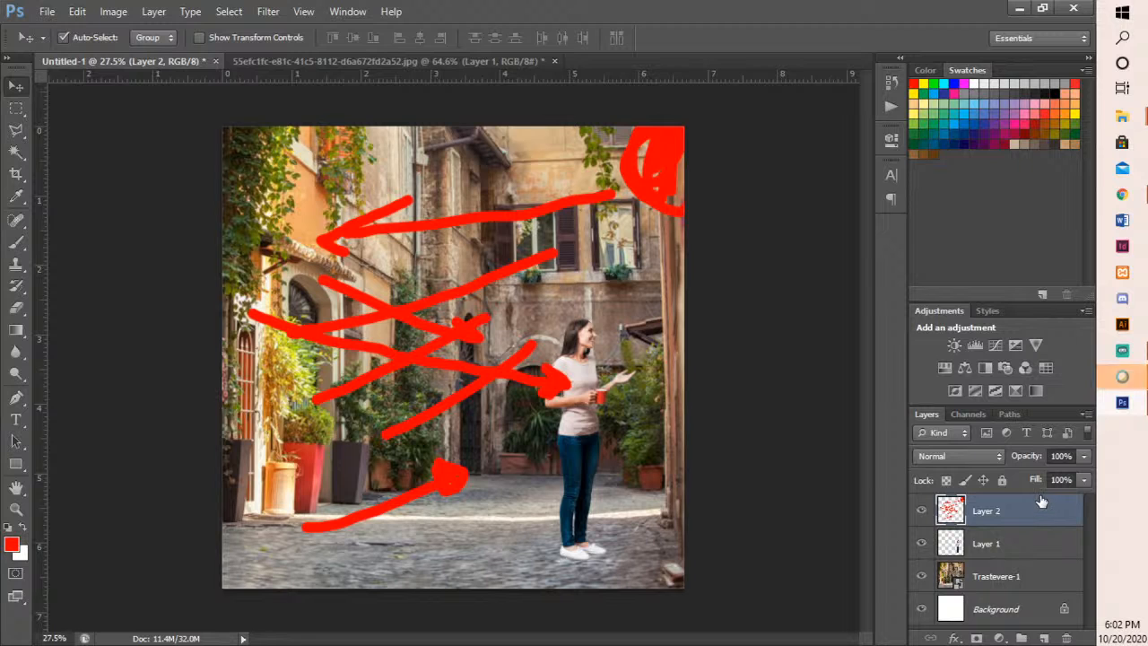
key(Delete)
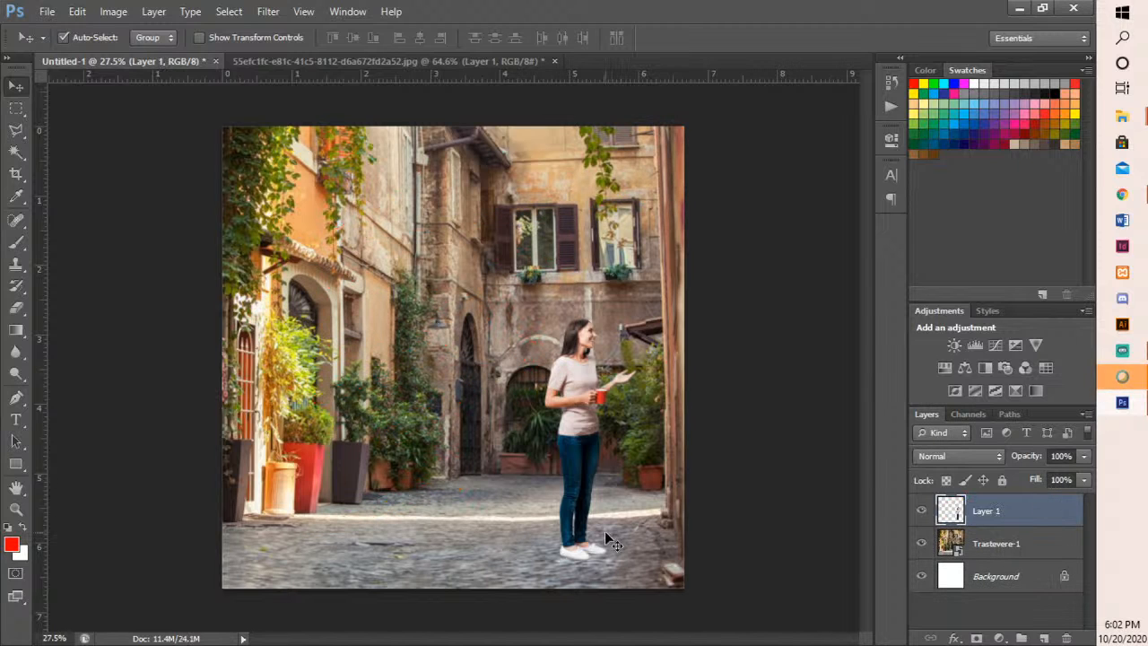
- Add a new layer above the woman's Layer 1 and paint a red cross over her outstretched hand
scroll(606, 539, up, 9)
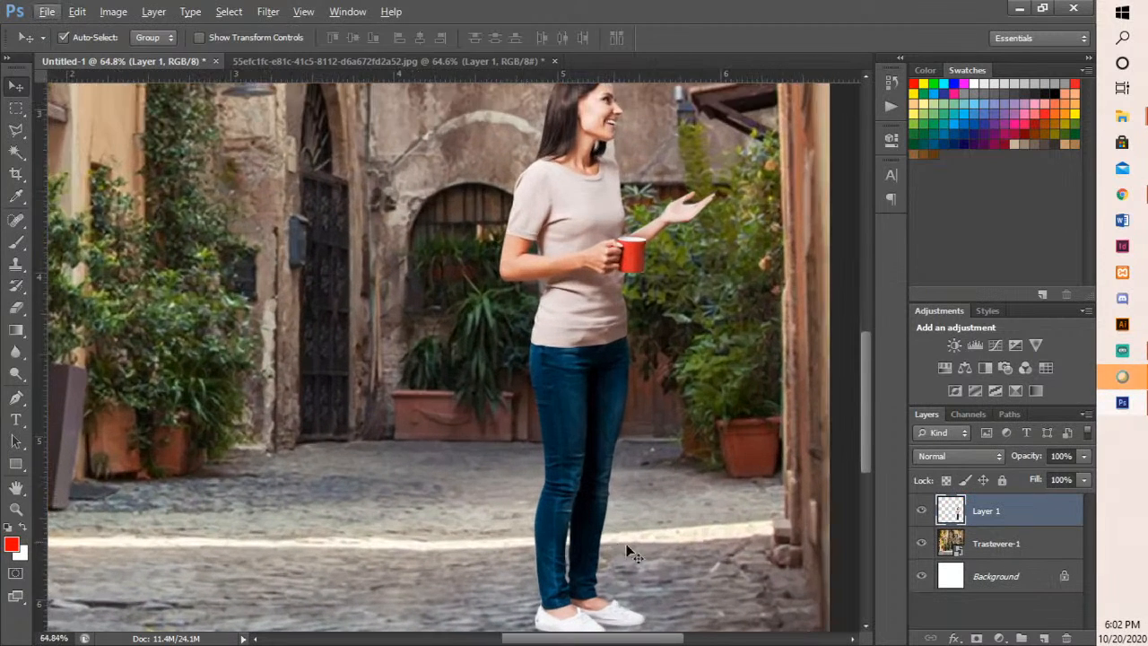
scroll(628, 551, down, 5)
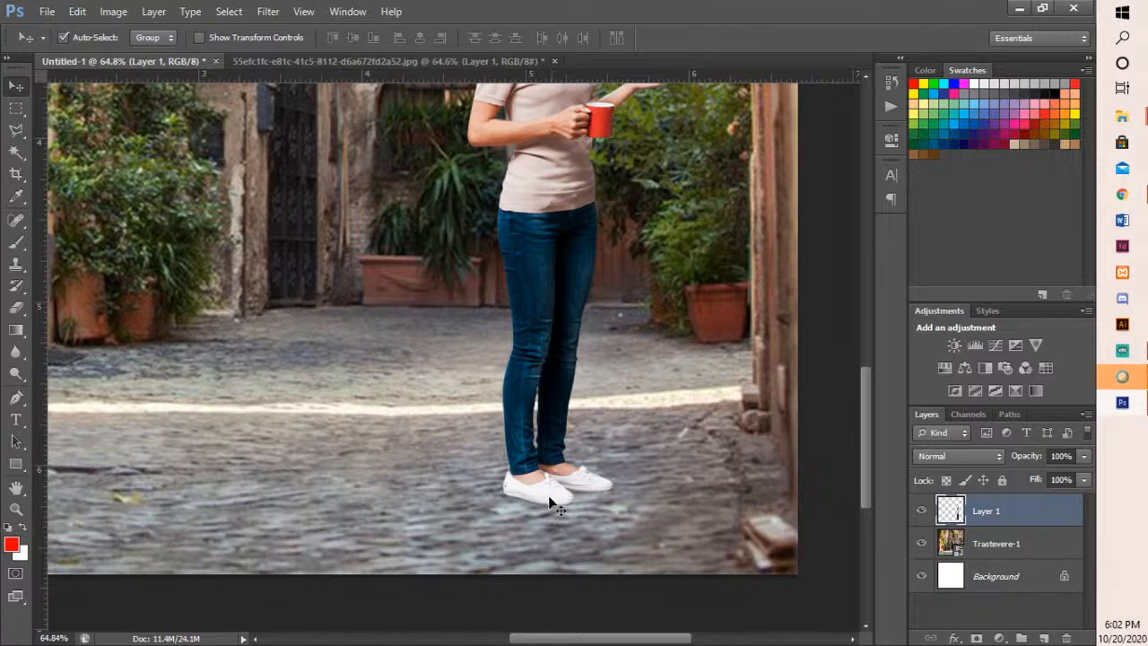
drag(621, 399, 617, 475)
scroll(615, 477, down, 2)
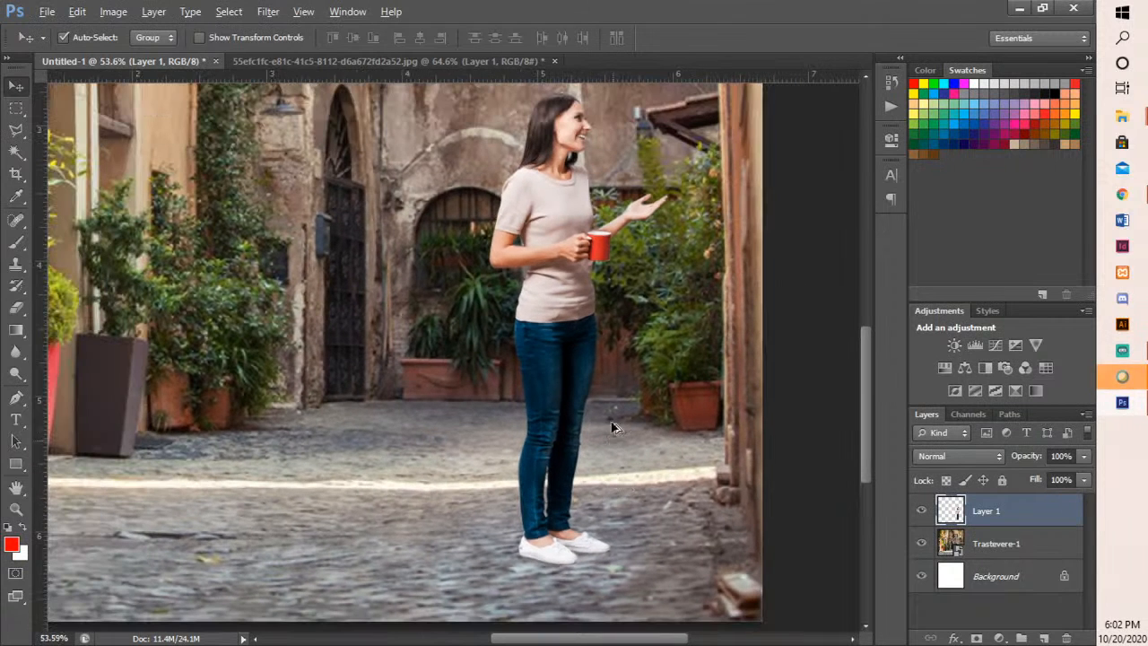
scroll(599, 303, down, 1)
drag(582, 212, 584, 269)
click(1044, 638)
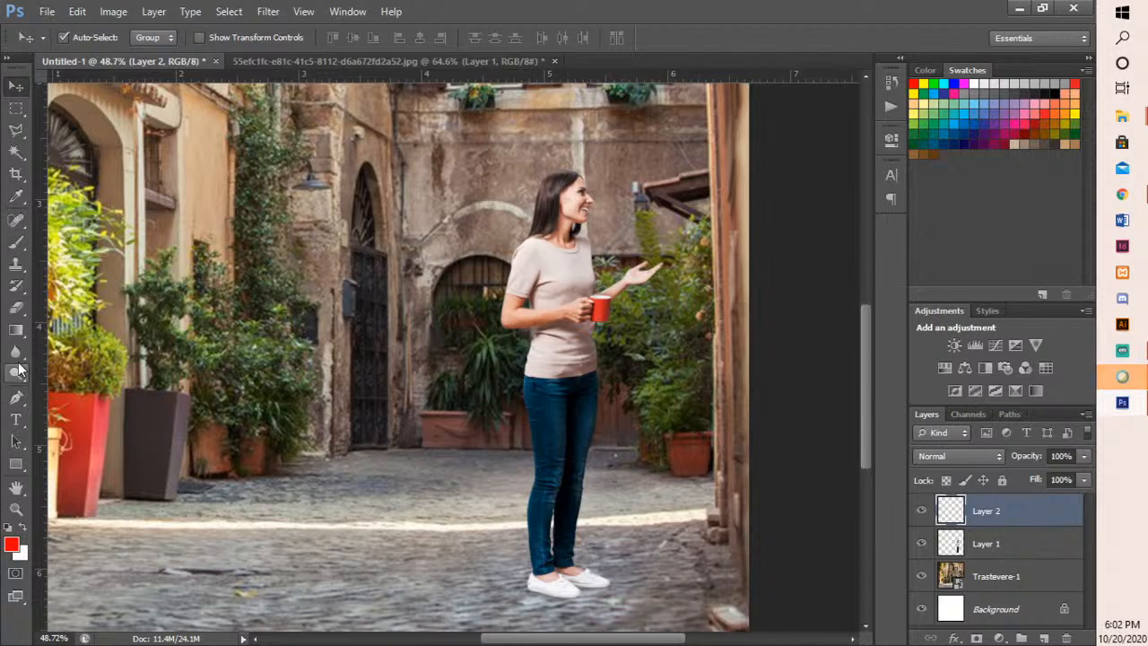
click(18, 244)
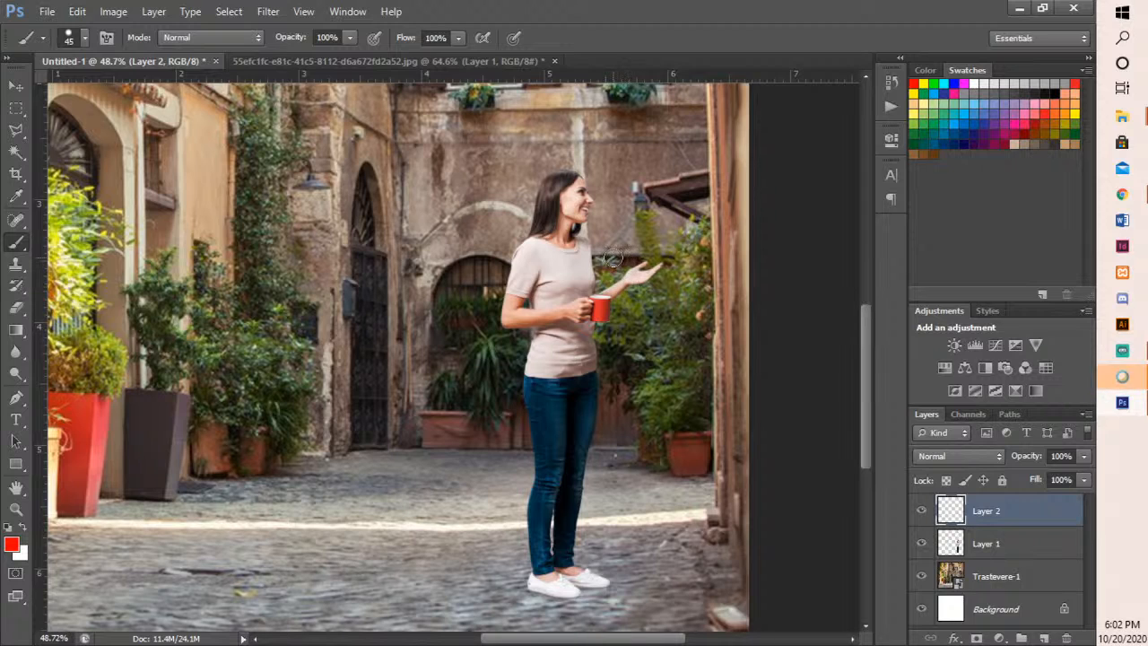
drag(611, 258, 657, 287)
drag(662, 246, 630, 299)
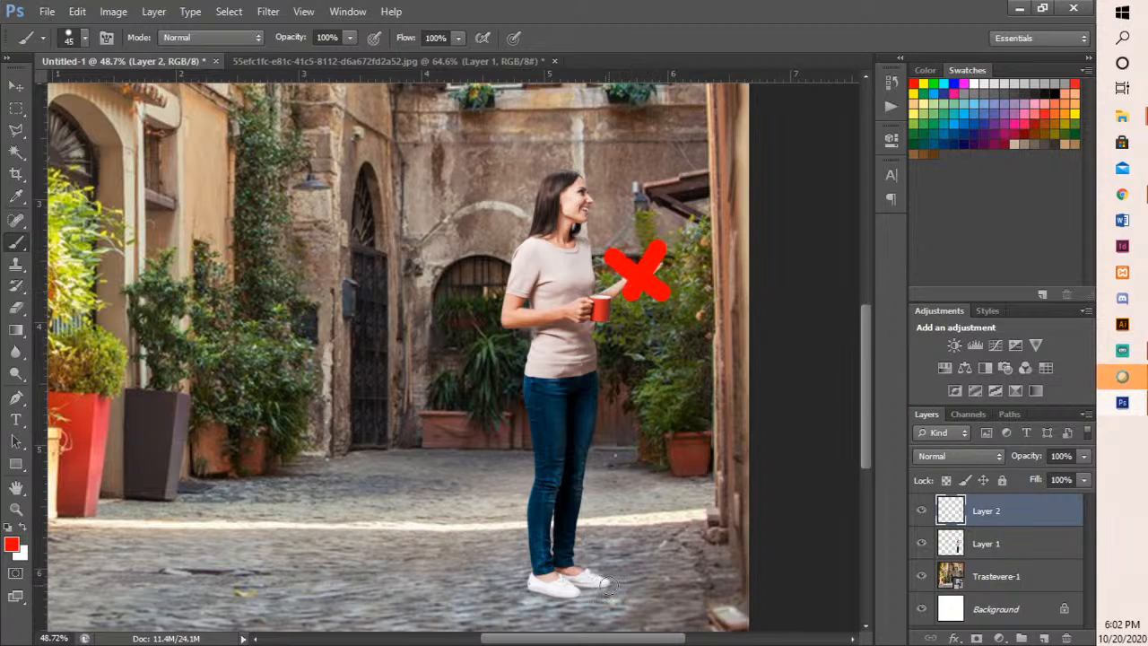
- Mark the woman's right-facing edge with red brush strokes along her shoes, leg, waist, chest and face
mouse_move(608, 585)
mouse_down()
mouse_move(570, 549)
mouse_move(586, 399)
mouse_up()
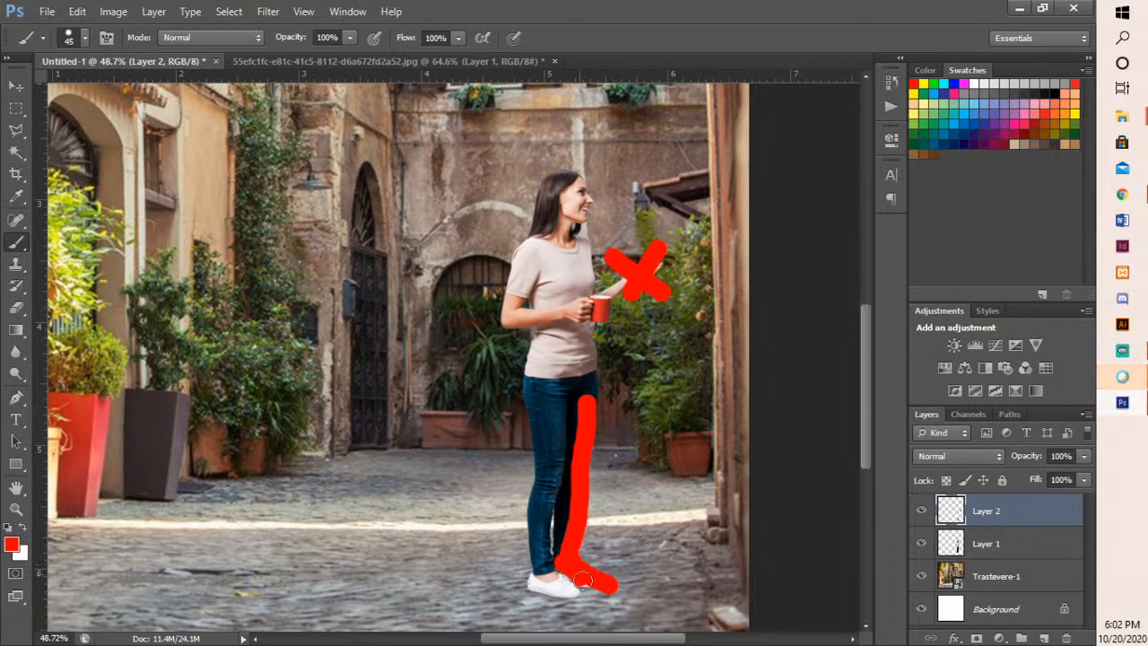
mouse_move(572, 587)
mouse_down()
mouse_move(572, 599)
mouse_move(594, 597)
mouse_up()
drag(585, 242, 588, 289)
drag(584, 177, 586, 228)
drag(599, 339, 592, 390)
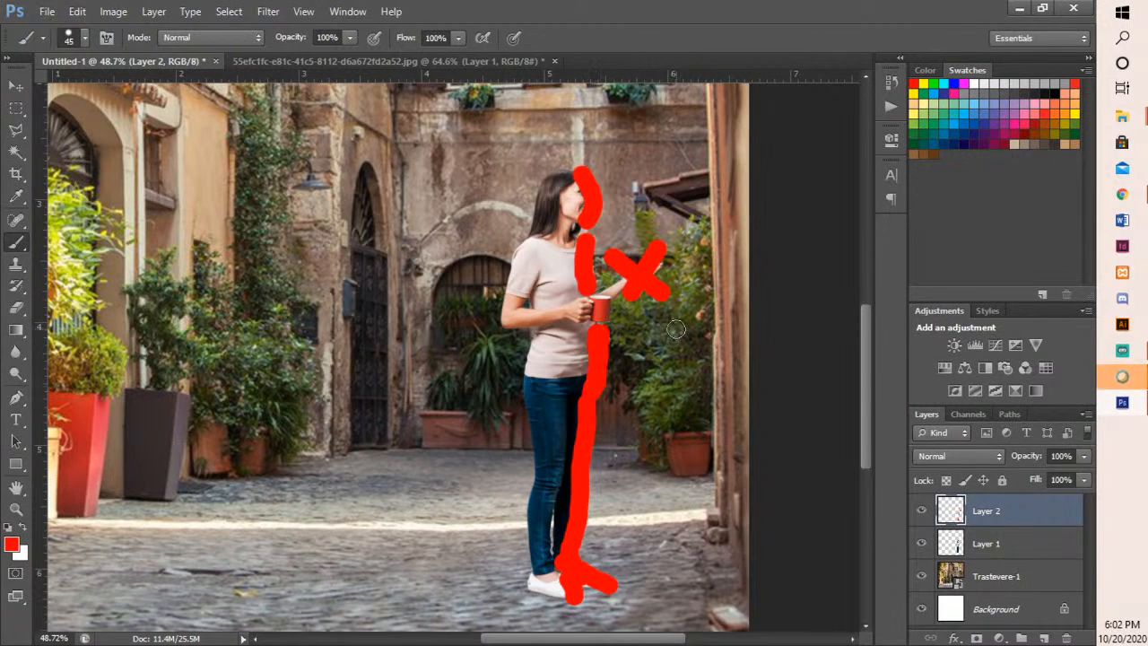
- Hide Layer 2 with the red marks and add a new empty layer above it
click(921, 510)
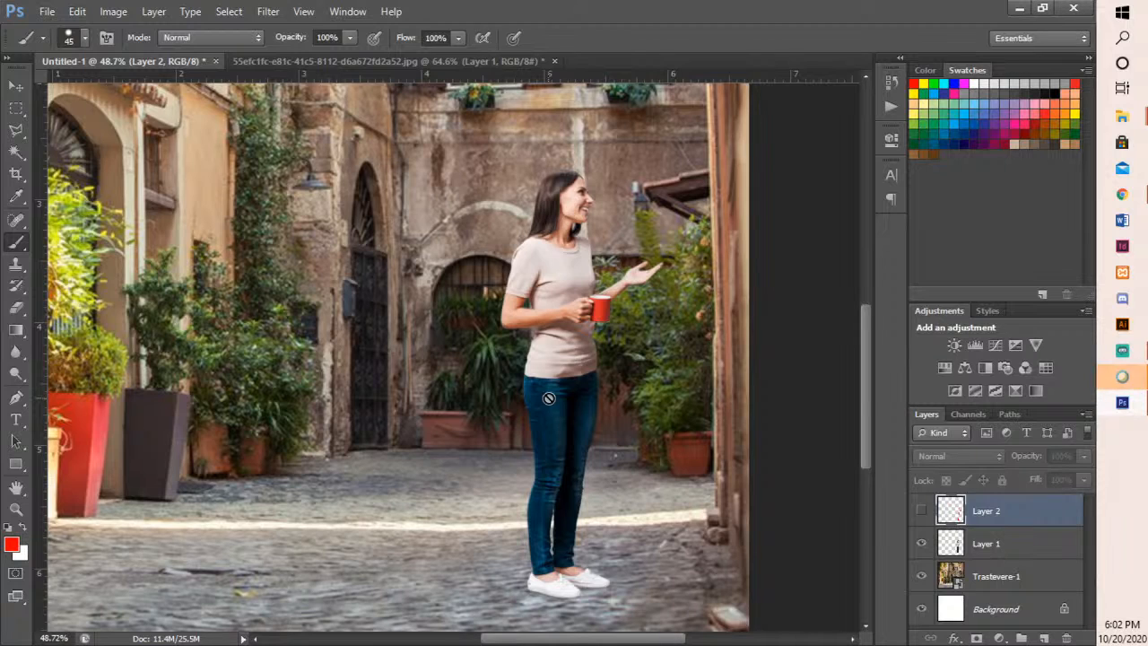
click(1044, 638)
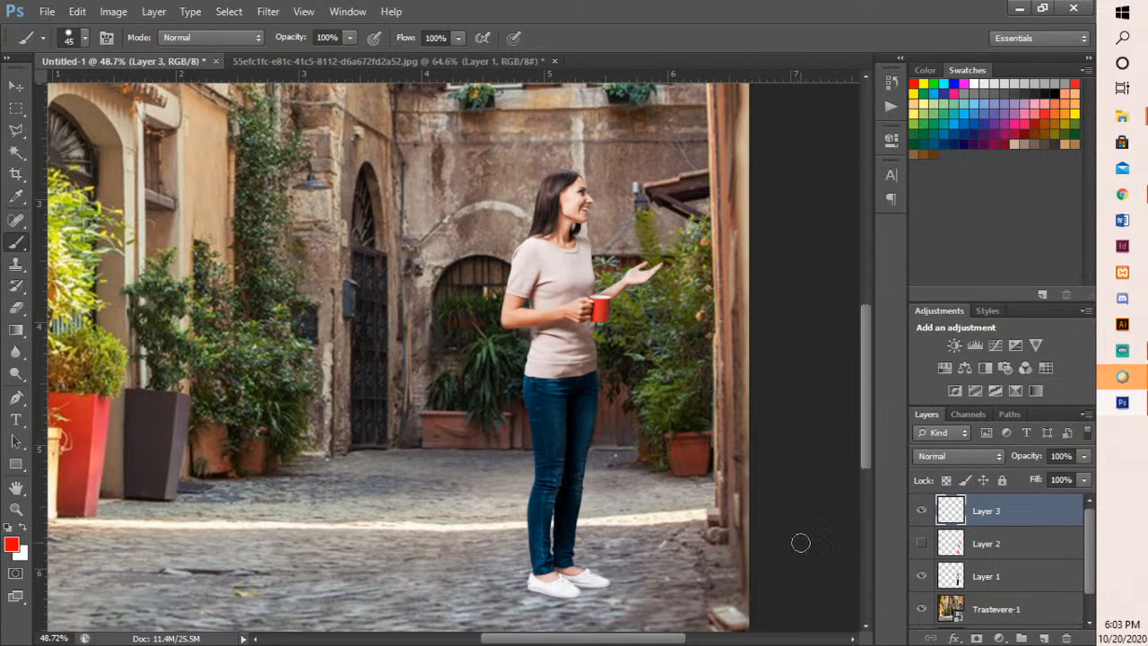
scroll(633, 481, down, 3)
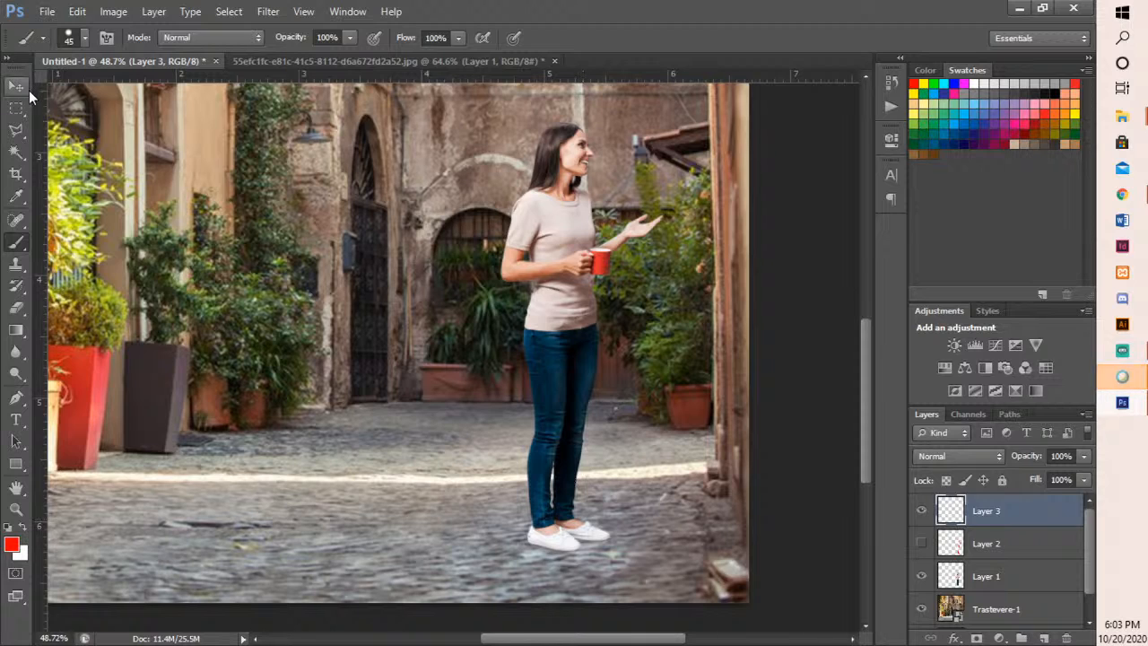
- Duplicate the woman's Layer 1
click(983, 567)
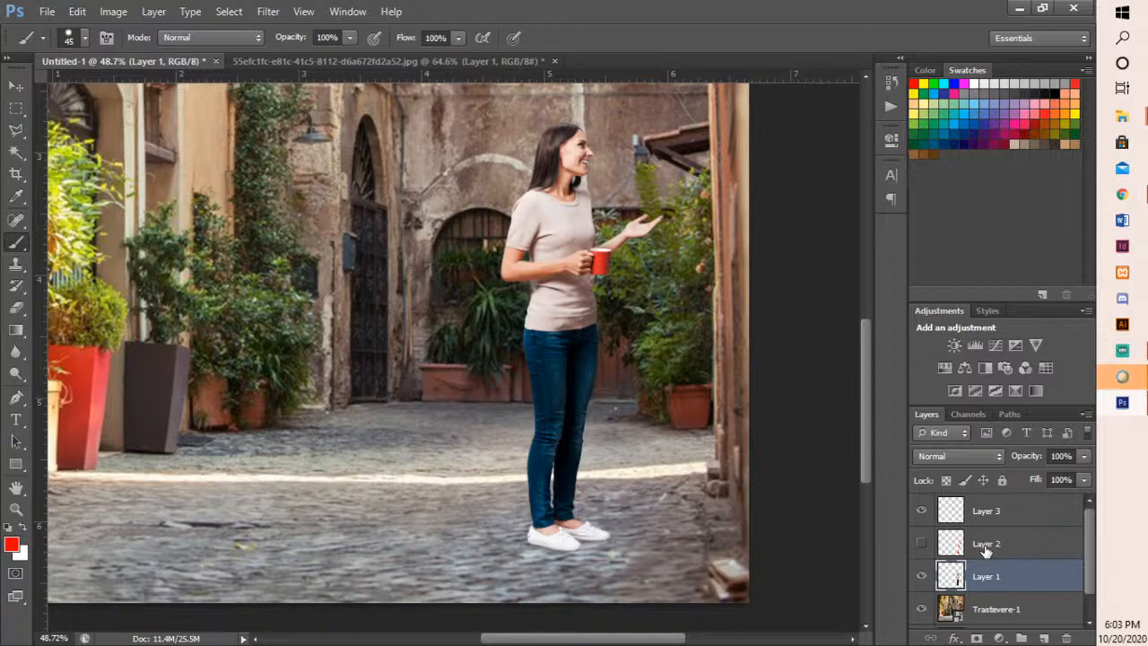
key(ctrl+j)
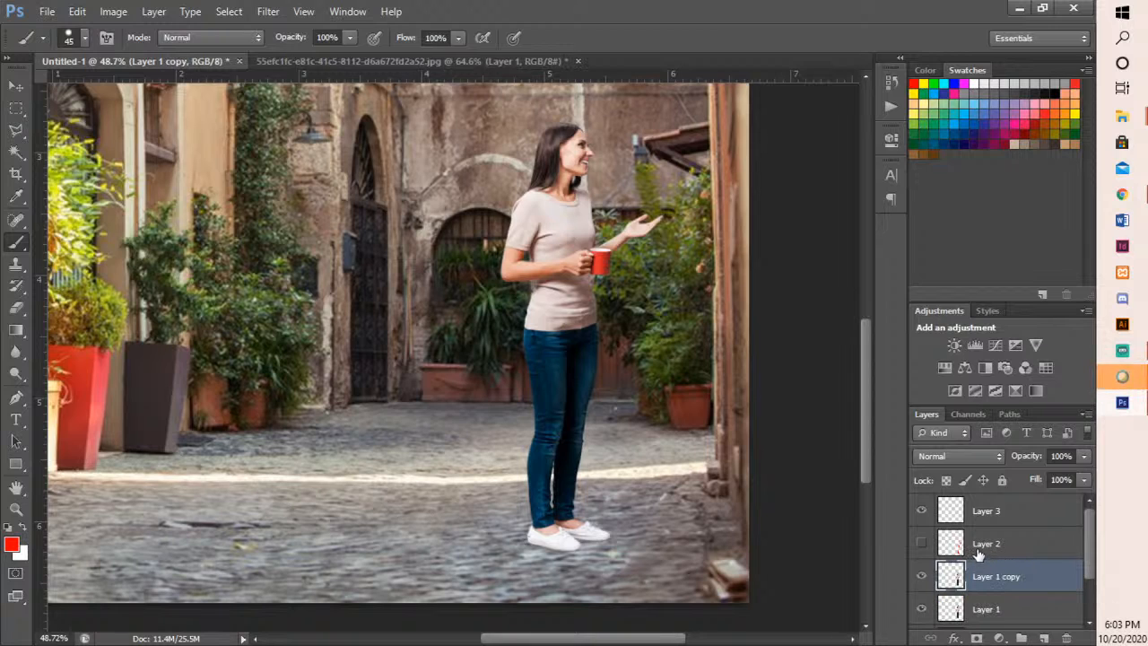
key(ctrl+t)
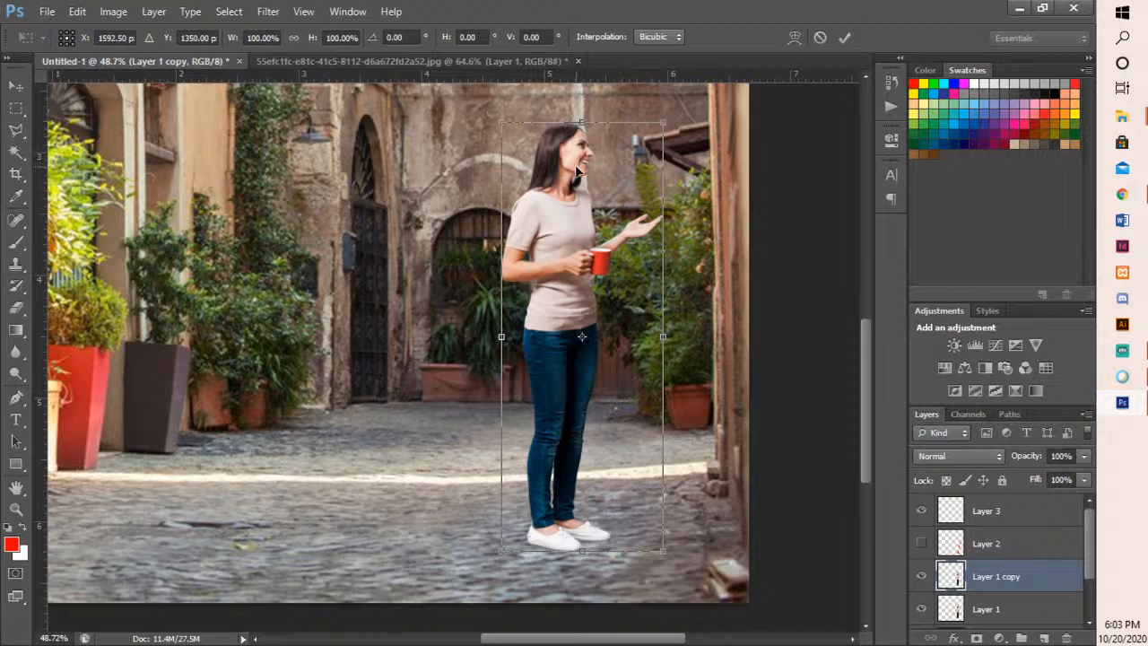
key(Return)
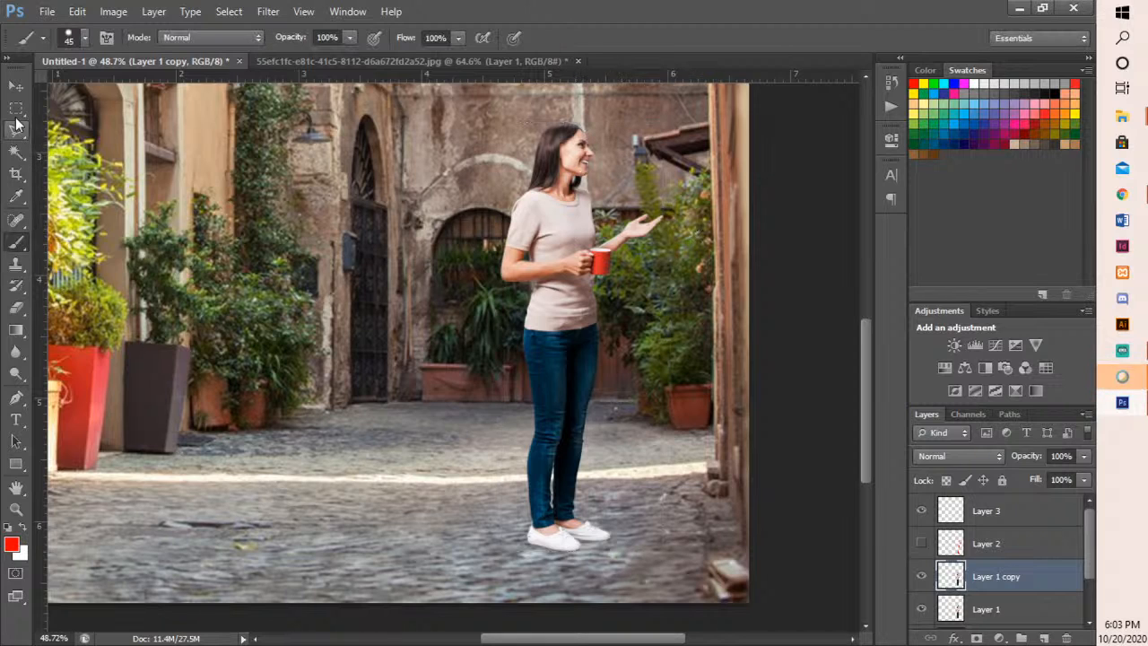
key(v)
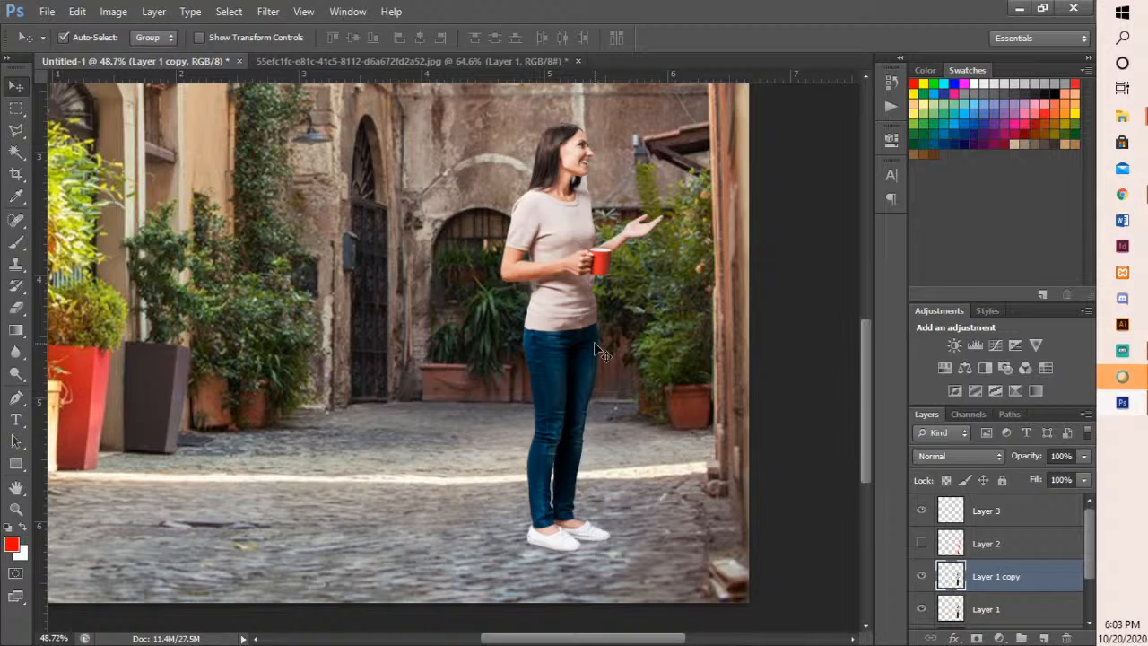
right_click(622, 336)
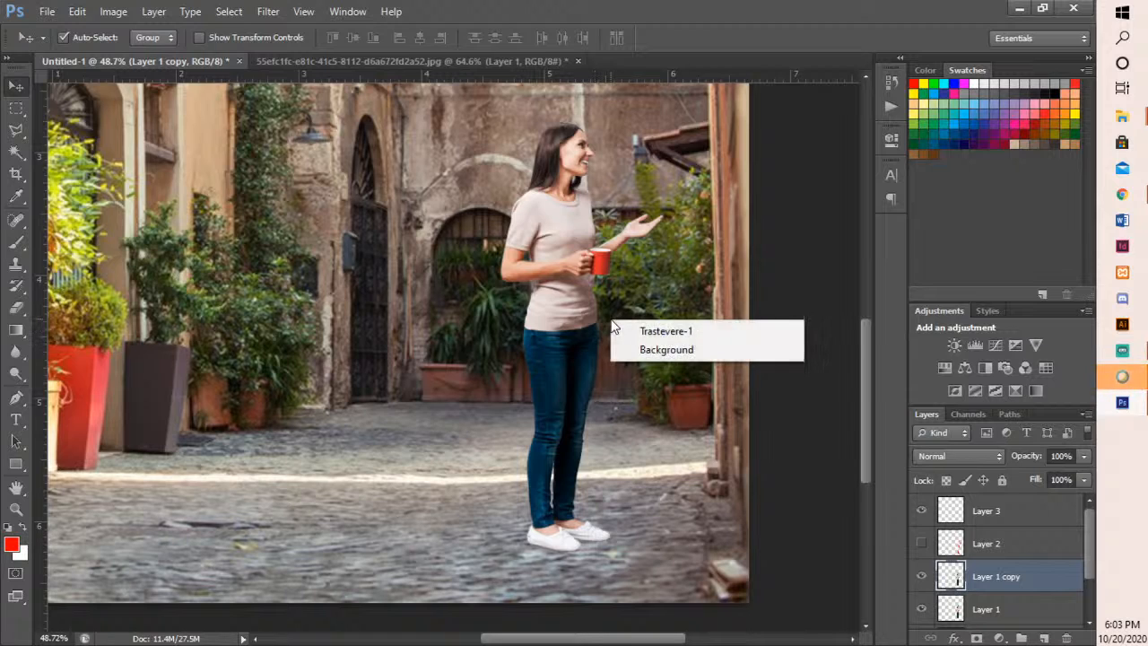
click(681, 456)
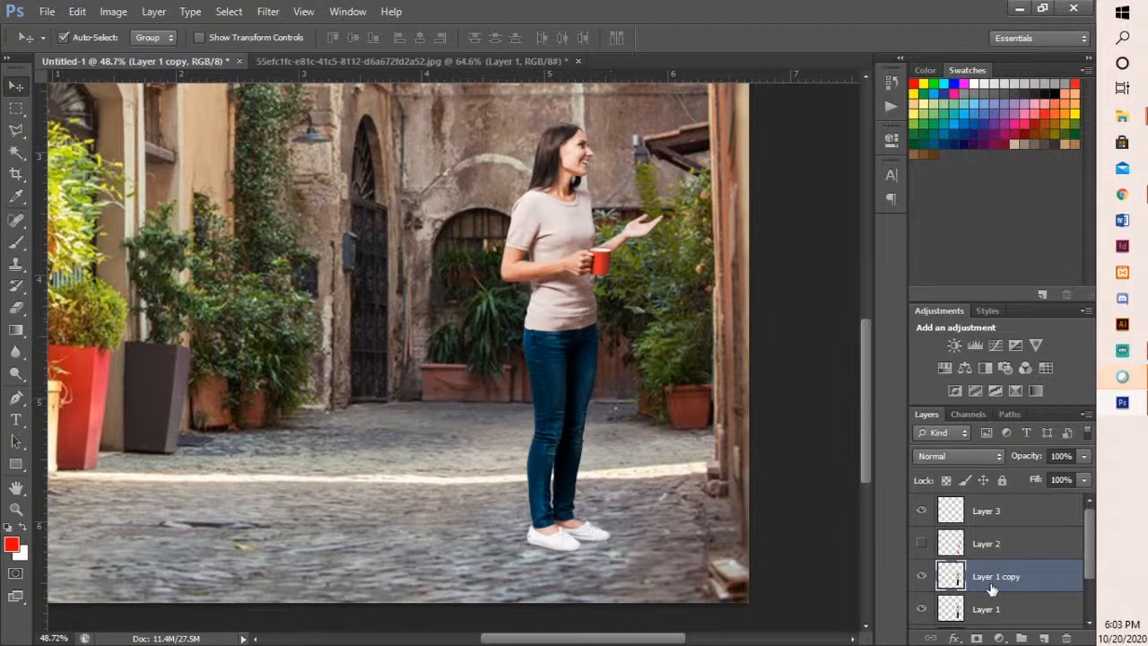
key(ctrl+t)
click(123, 11)
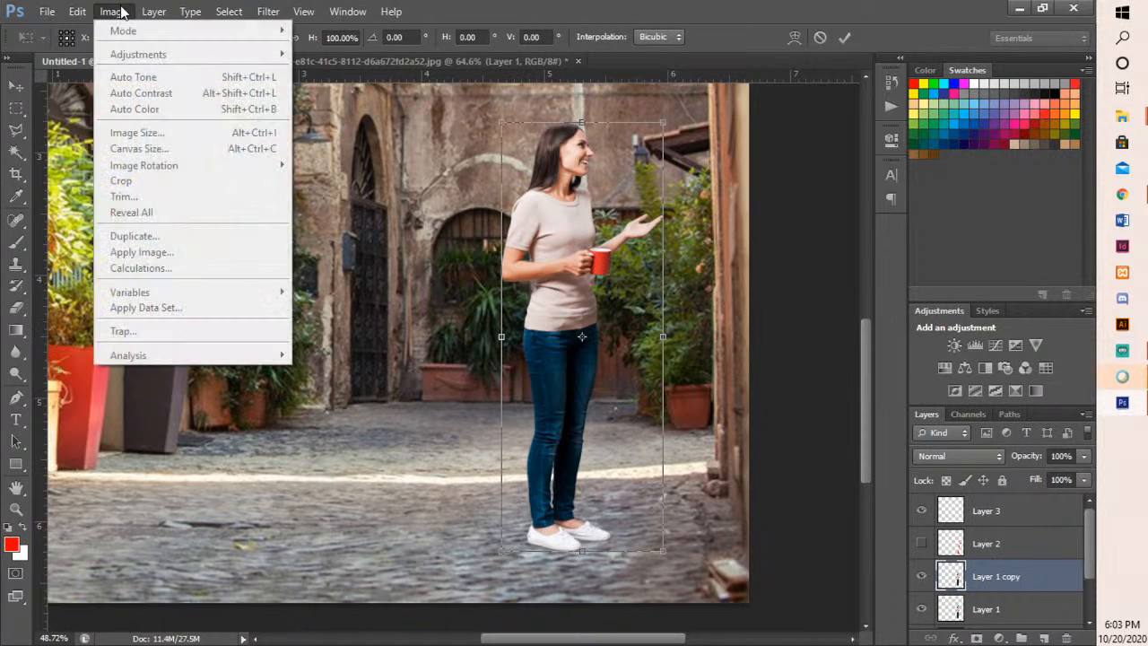
mouse_move(87, 13)
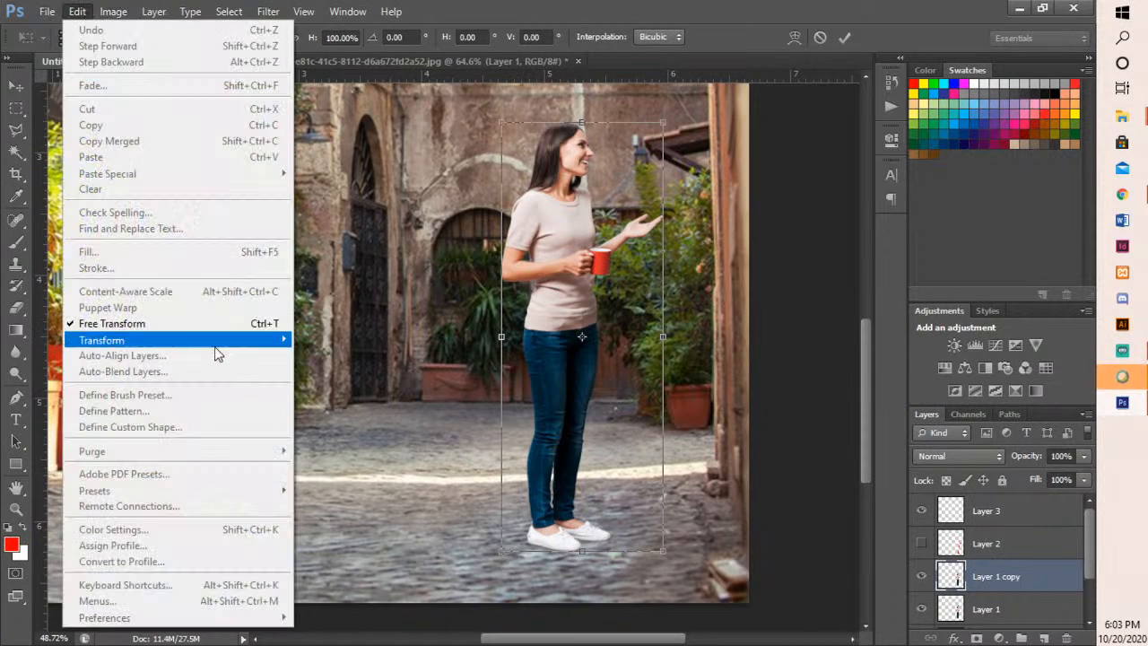
mouse_move(223, 350)
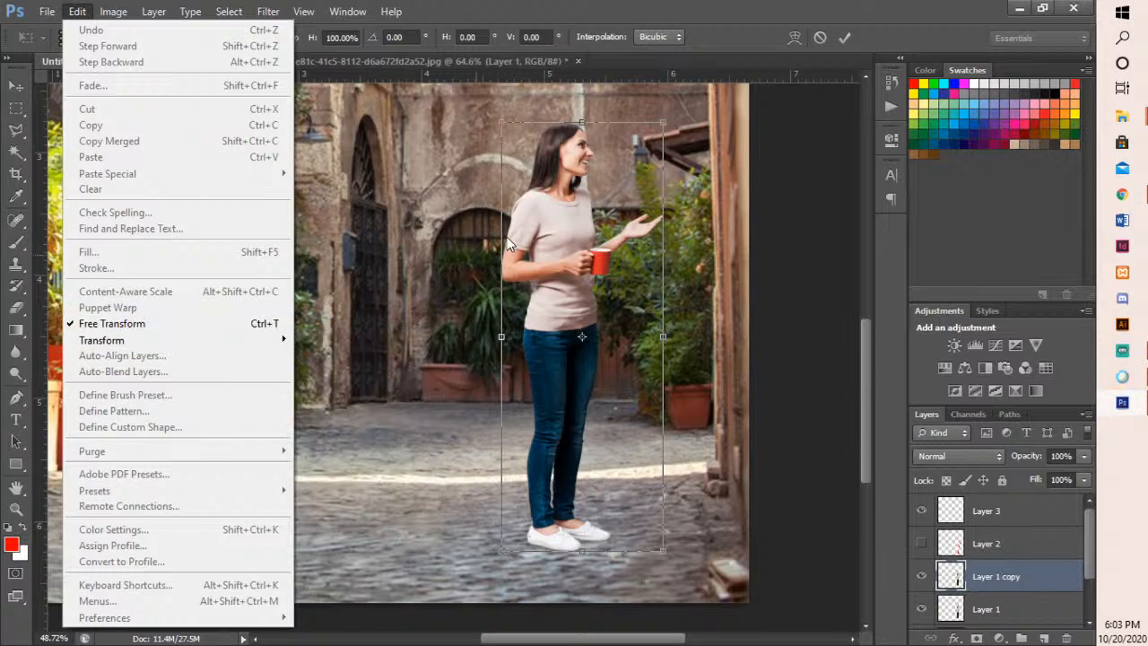
click(541, 247)
right_click(542, 247)
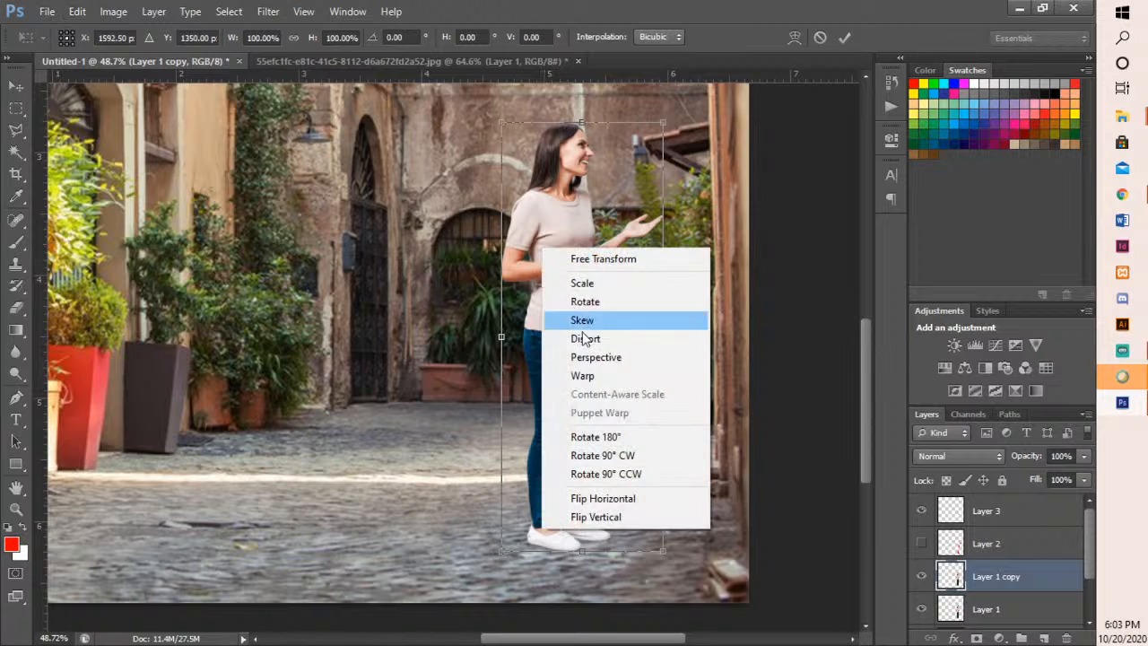
click(619, 363)
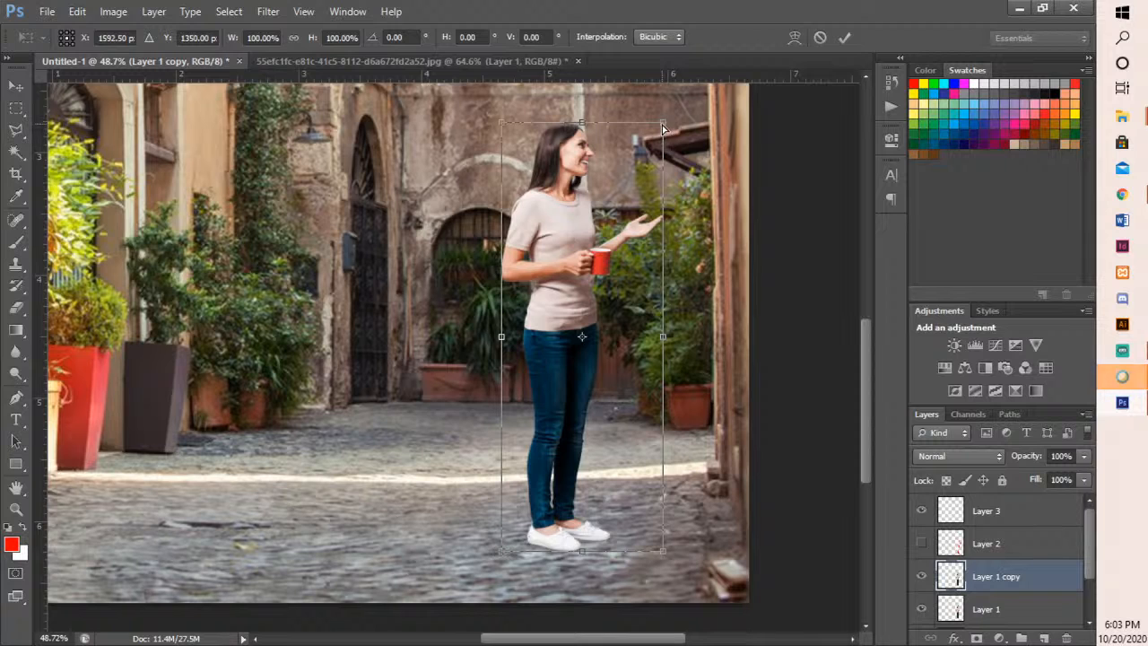
mouse_move(663, 128)
mouse_down()
mouse_move(658, 188)
mouse_move(663, 148)
mouse_up()
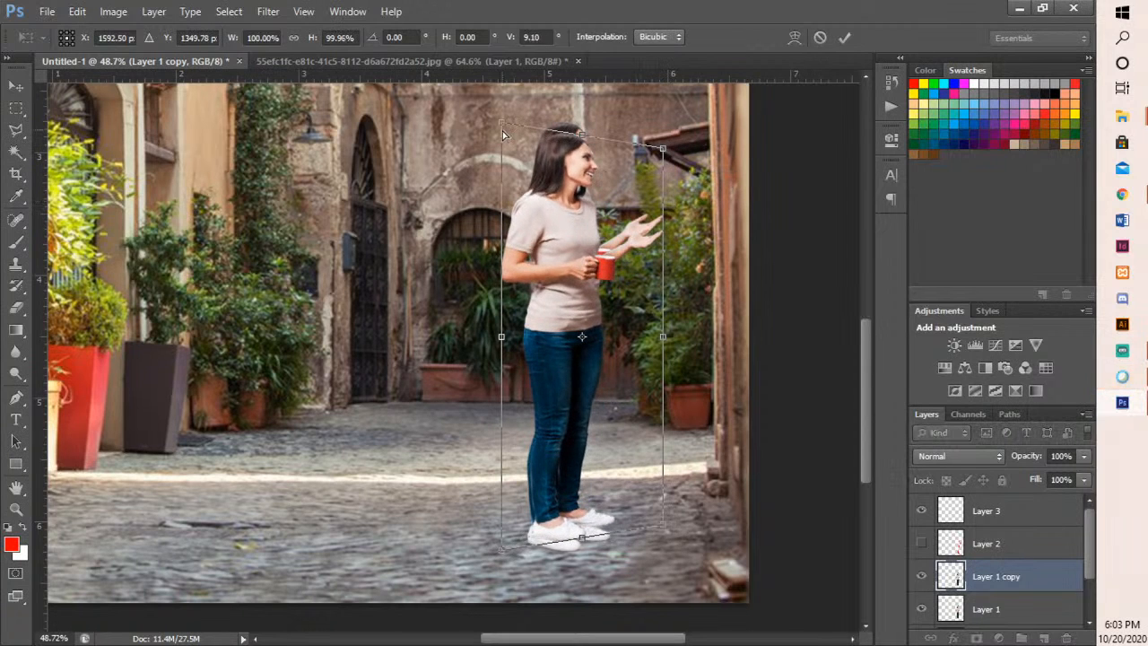
drag(504, 135, 634, 283)
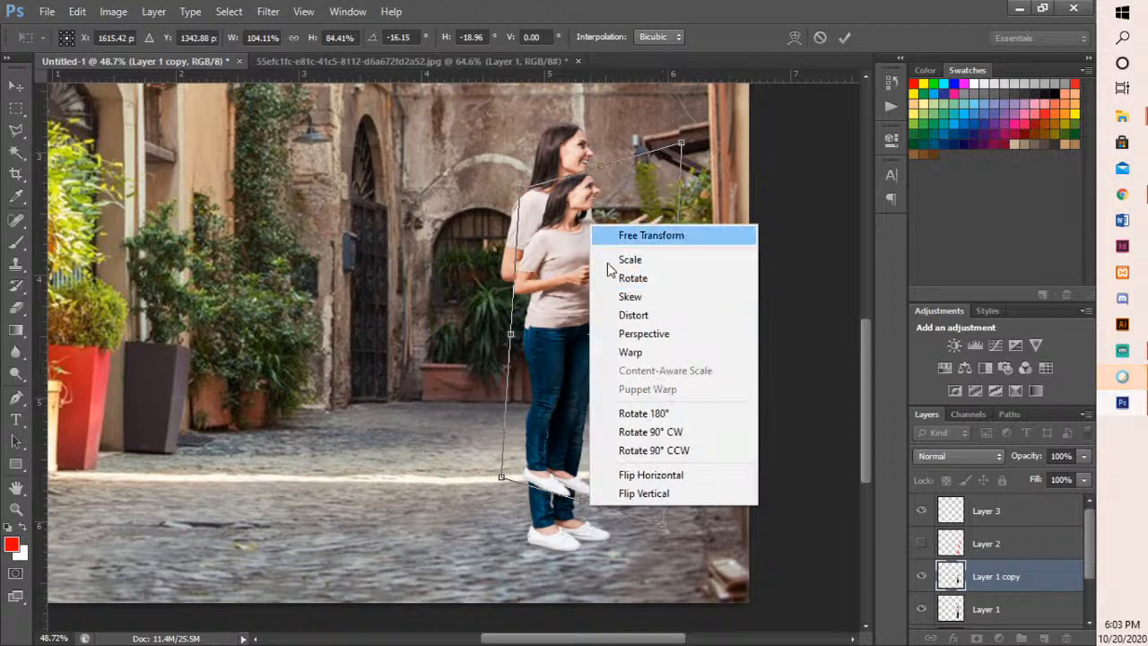
right_click(591, 224)
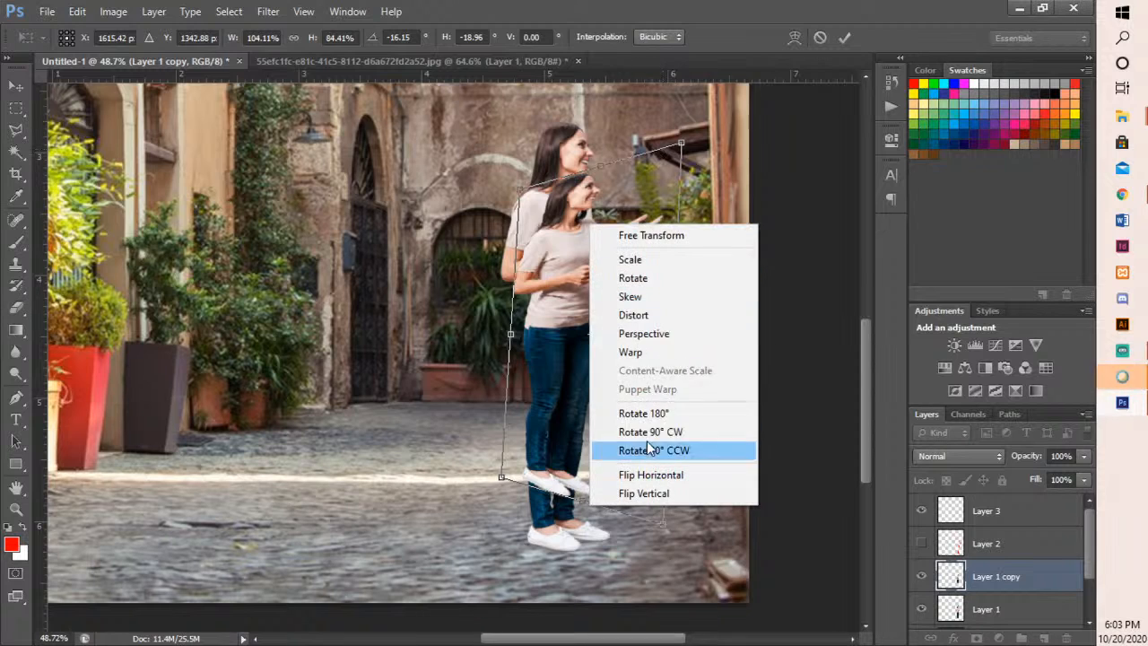
click(654, 354)
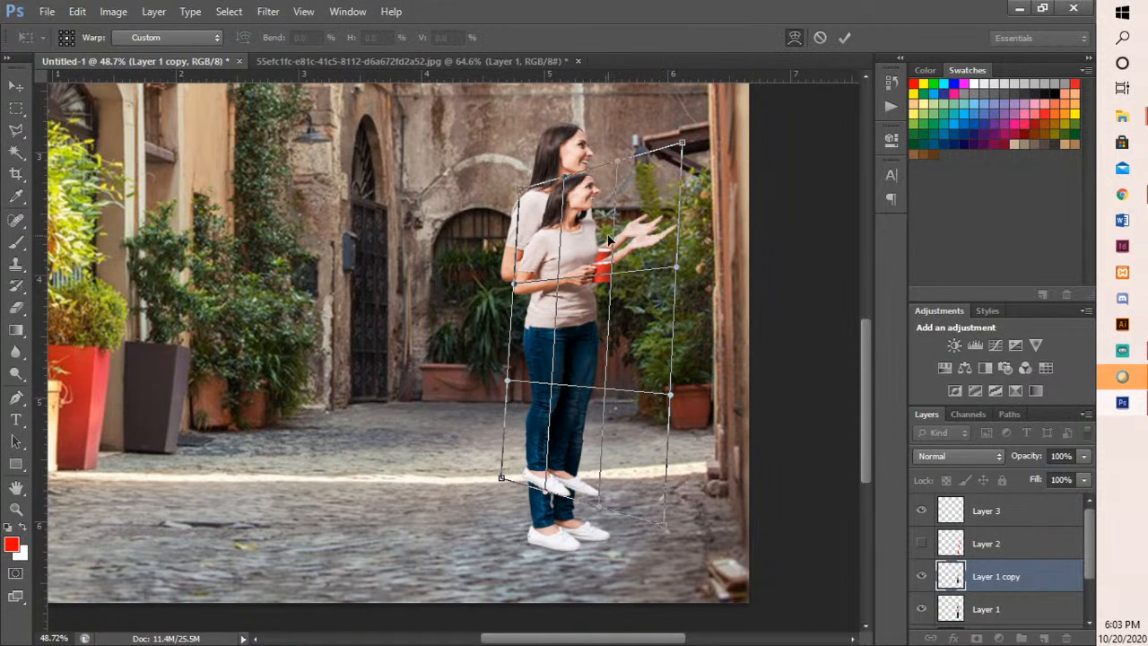
key(ctrl+z)
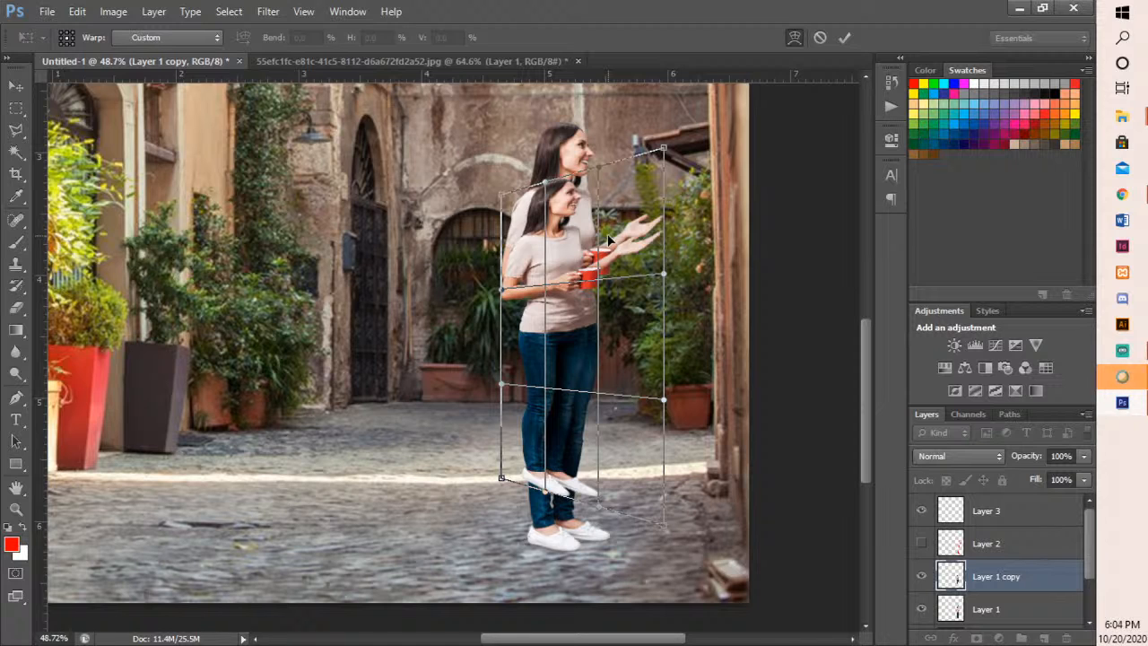
key(ctrl+z)
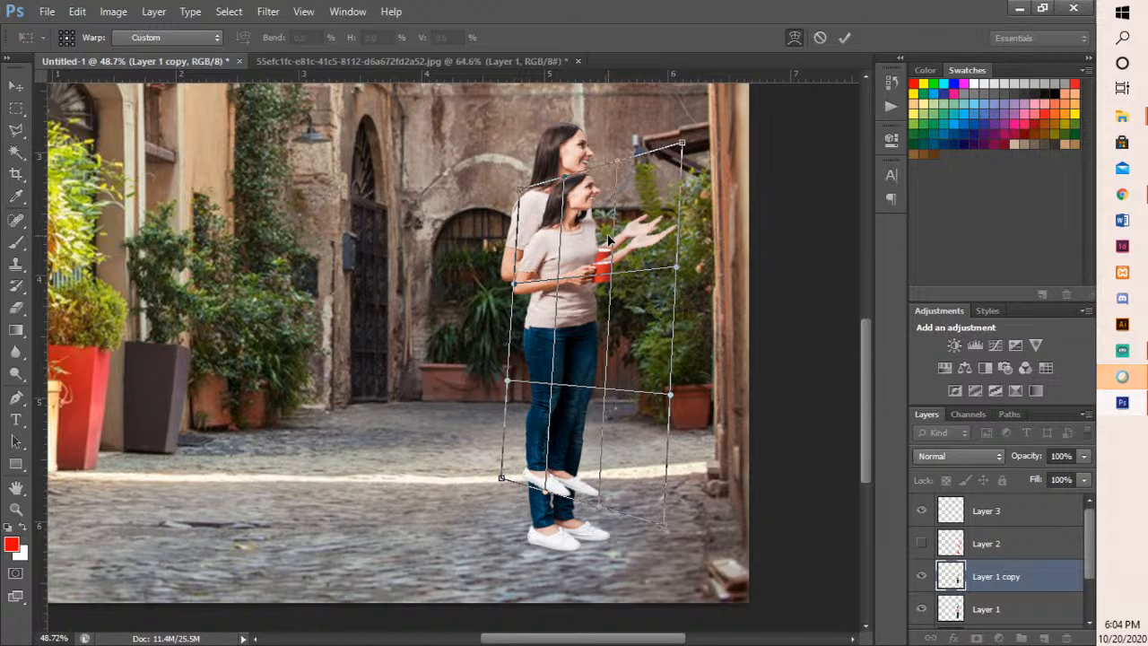
key(Return)
key(ctrl+z)
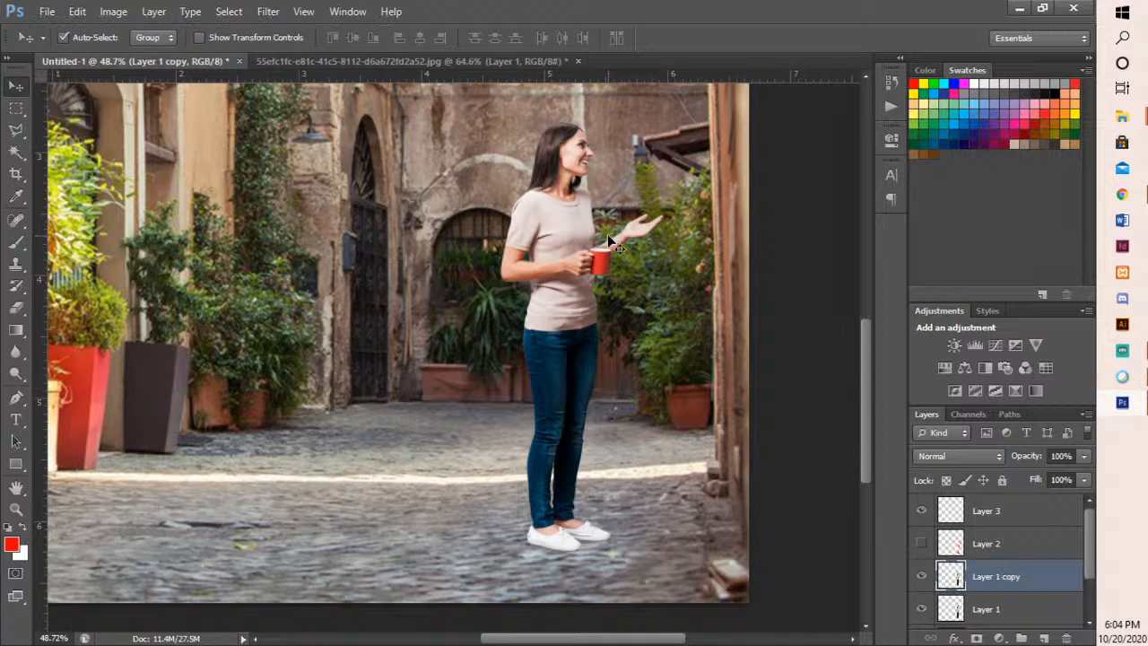
- Skew the duplicate of the woman down onto the cobblestones as a flat cast shadow running from her shoes toward the right-hand wall
key(ctrl+t)
right_click(608, 235)
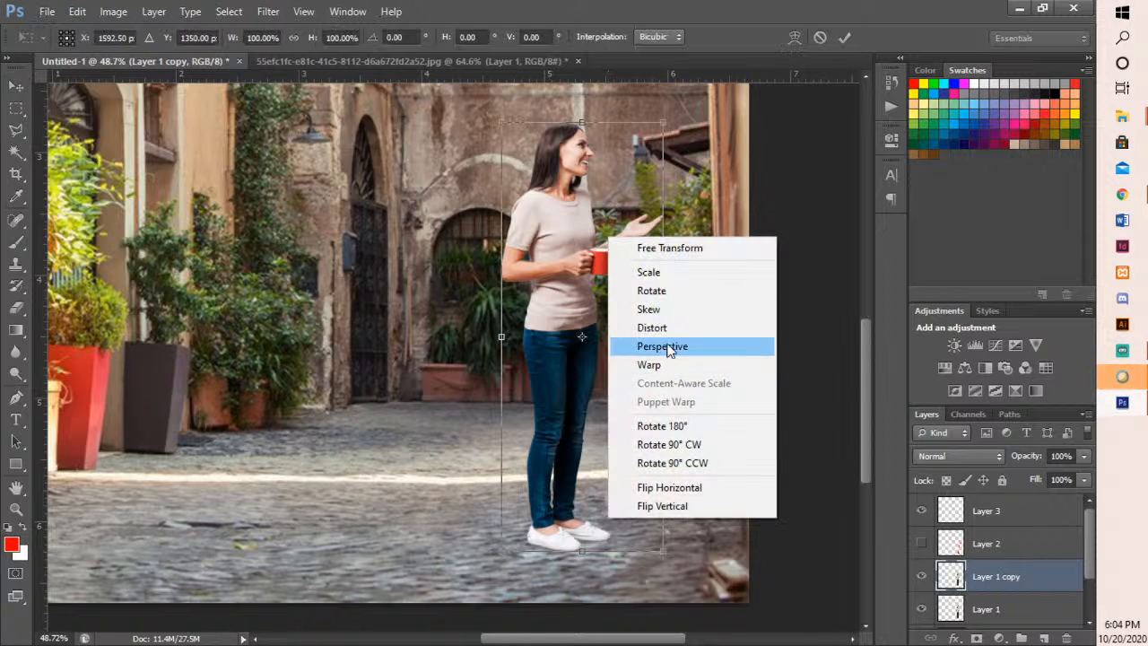
click(671, 310)
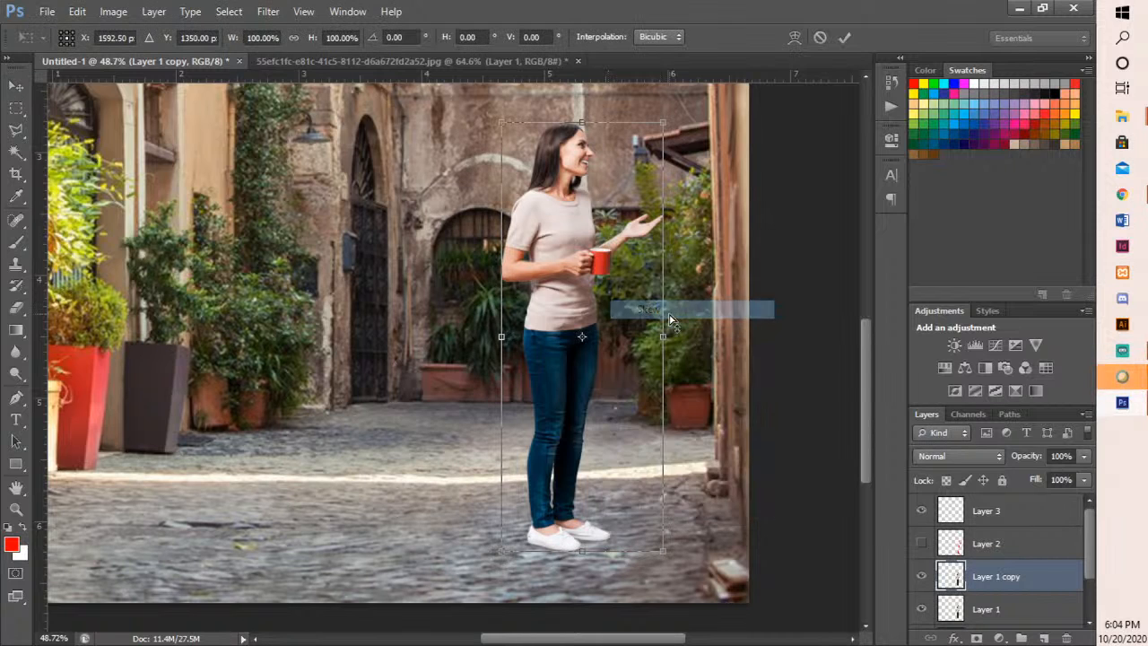
drag(664, 127, 663, 399)
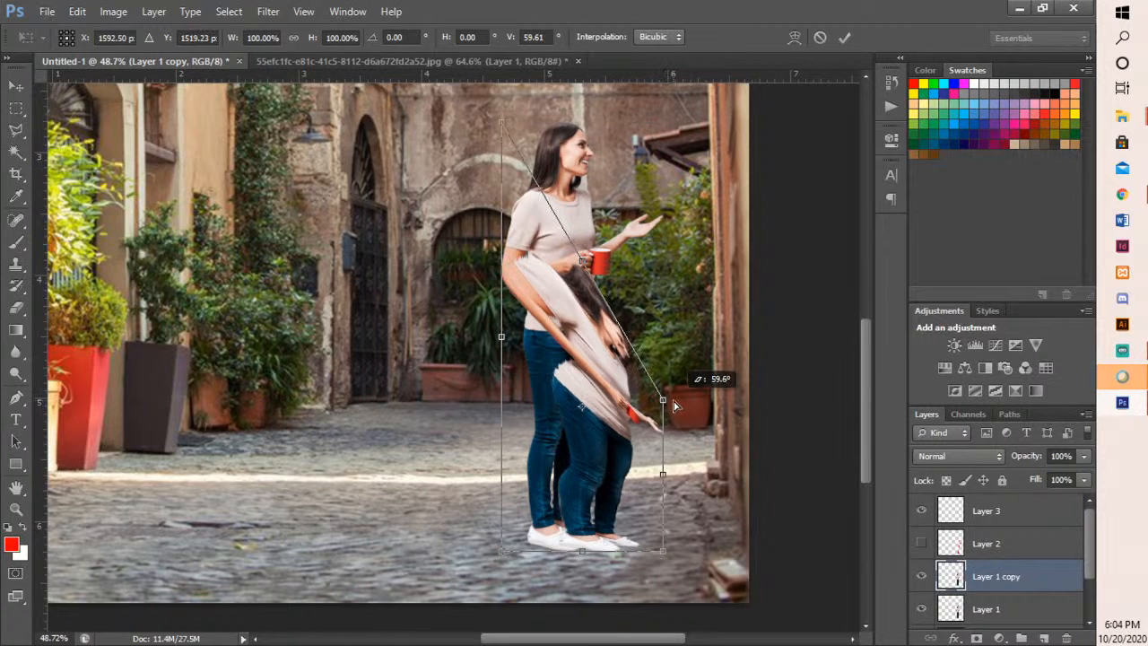
drag(500, 123, 698, 463)
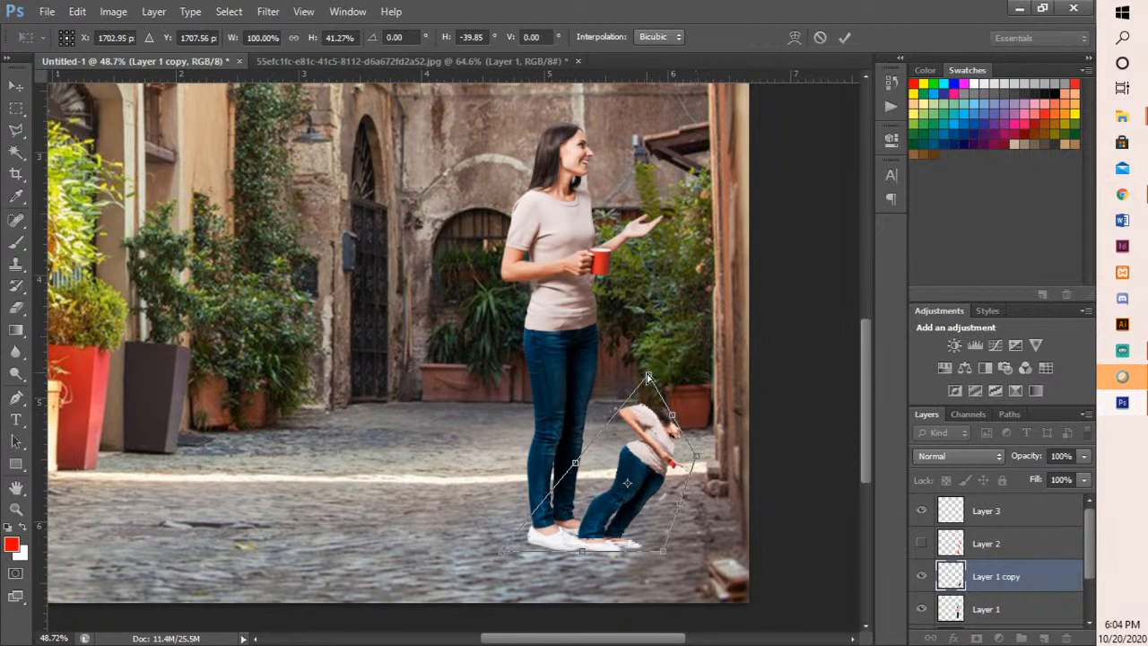
drag(649, 377, 678, 450)
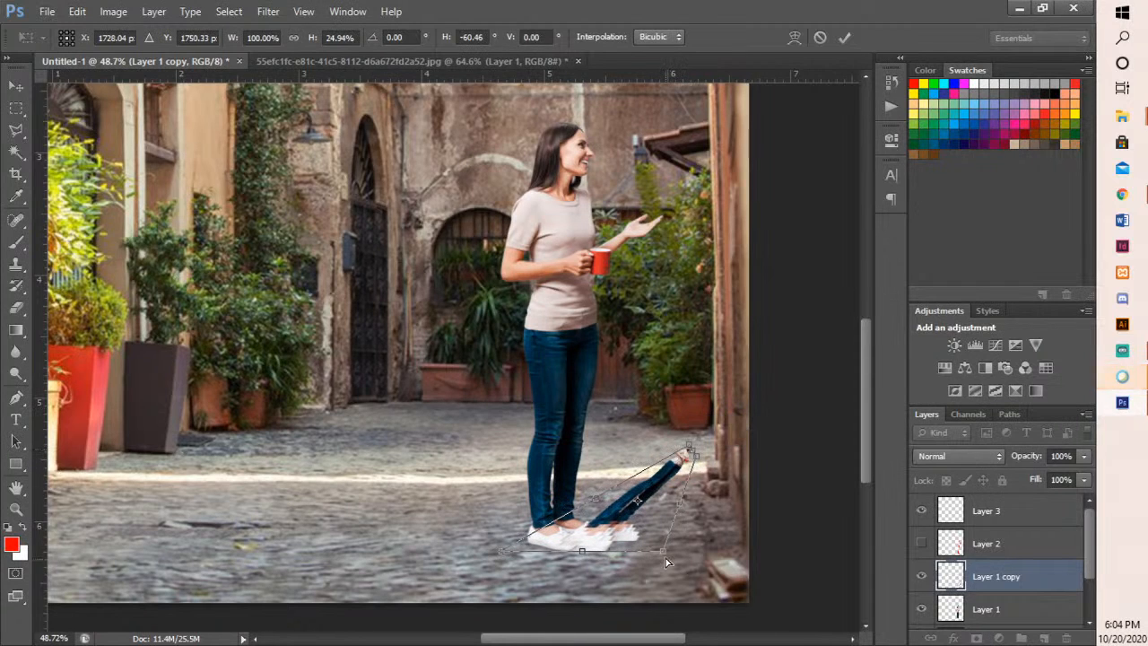
drag(515, 557, 433, 551)
drag(698, 461, 731, 441)
key(Return)
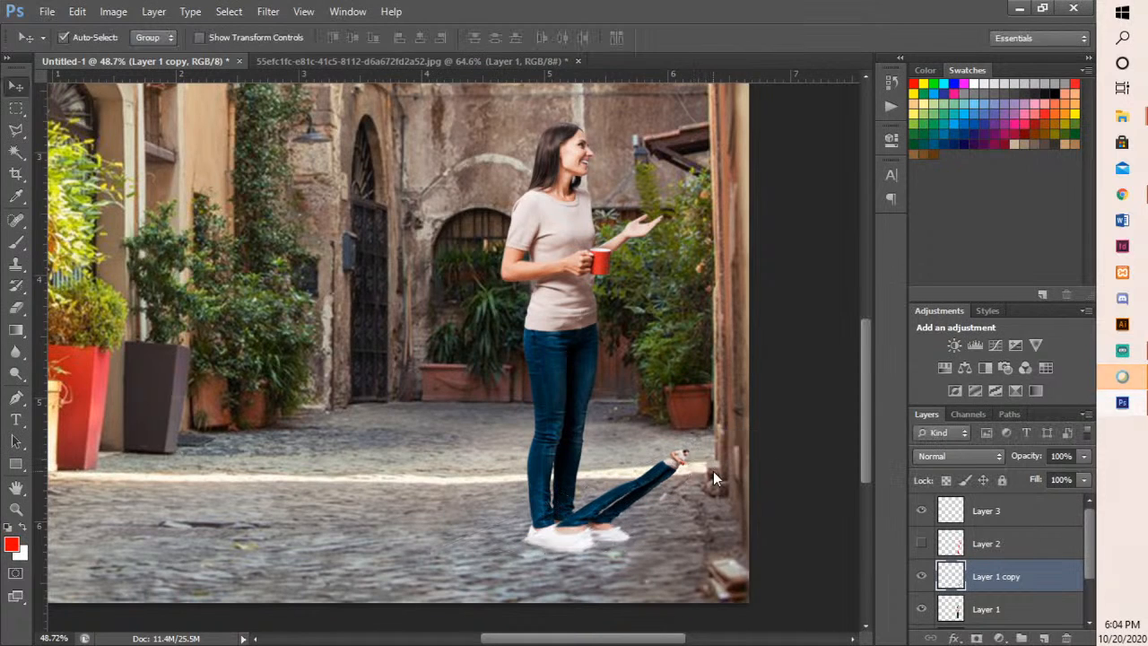
- Apply a black (000000) Color Overlay layer style to Layer 1 copy
right_click(1039, 570)
click(1052, 580)
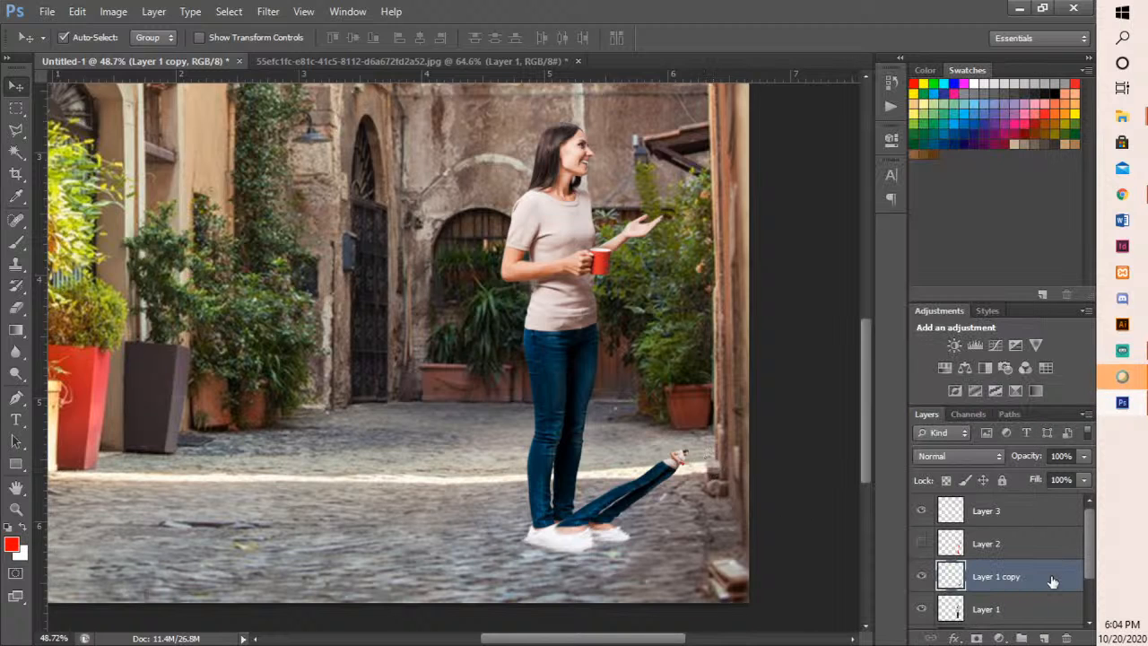
double_click(1052, 580)
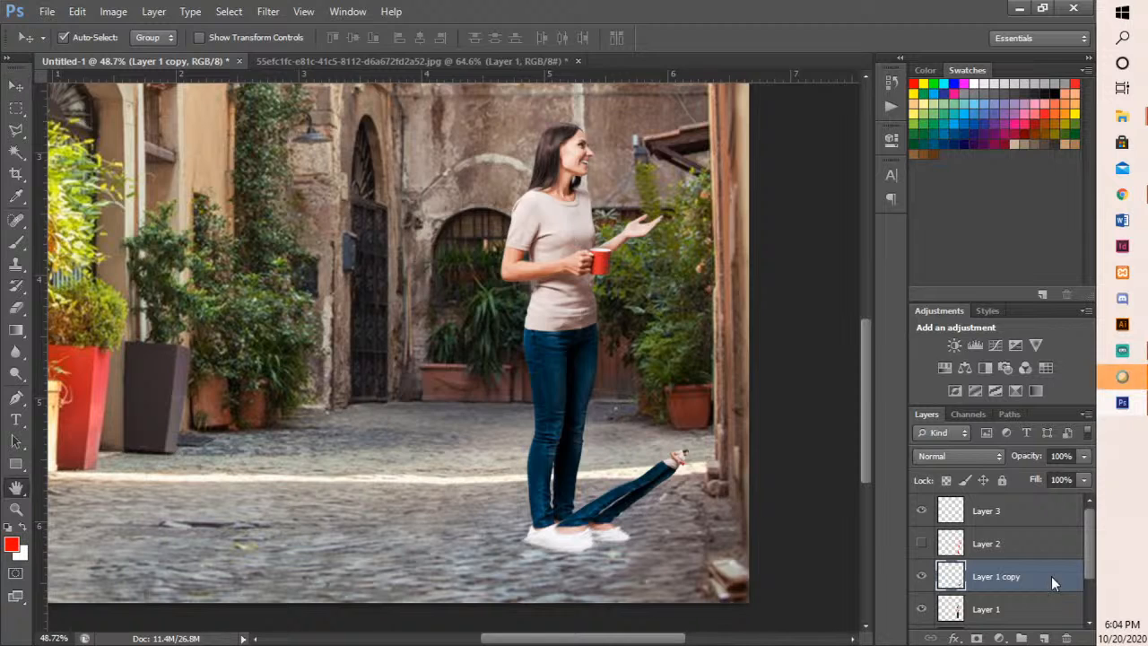
drag(460, 70, 306, 57)
click(214, 267)
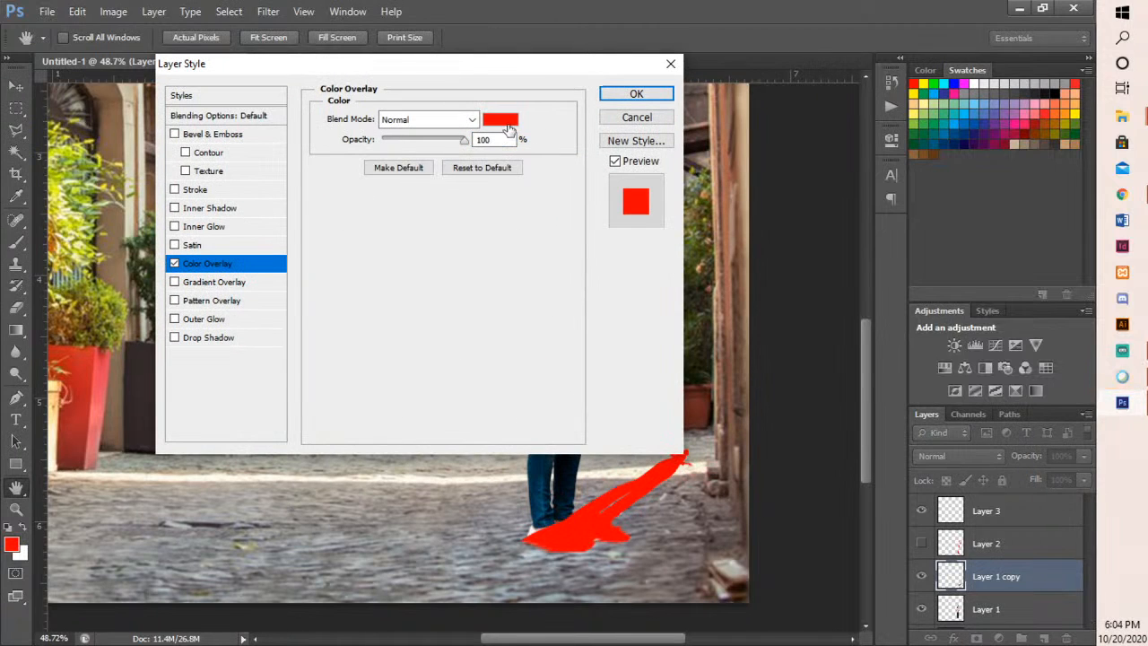
click(500, 119)
drag(698, 412, 569, 487)
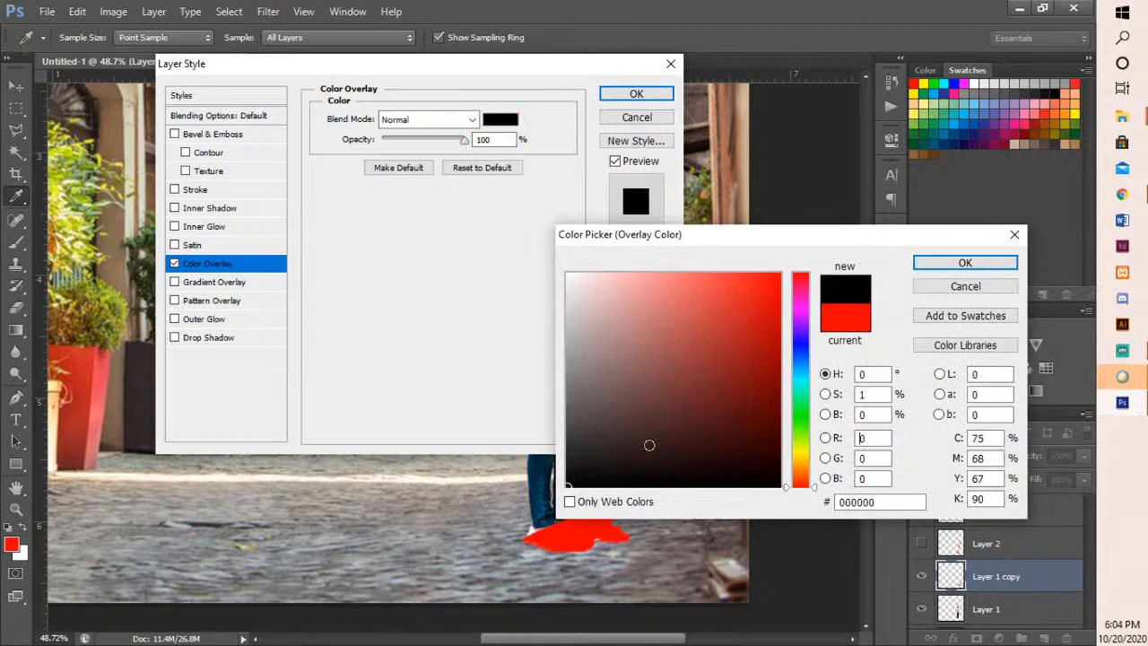
click(965, 262)
click(636, 93)
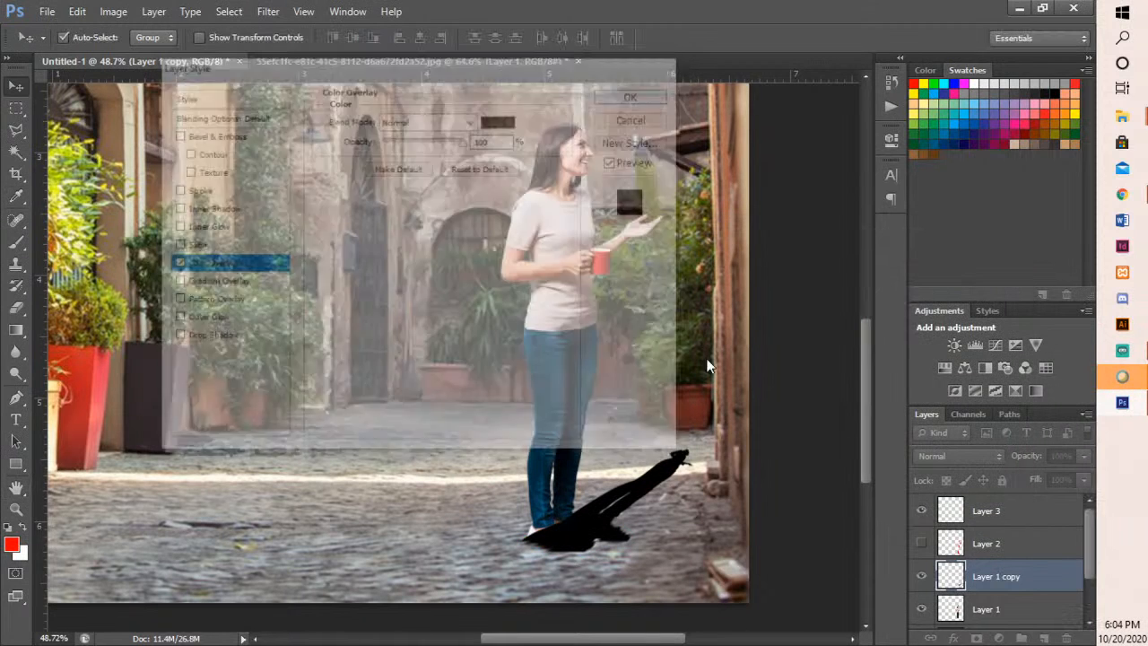
- Move the black shadow layer, Layer 1 copy, beneath the woman's Layer 1
scroll(706, 476, down, 3)
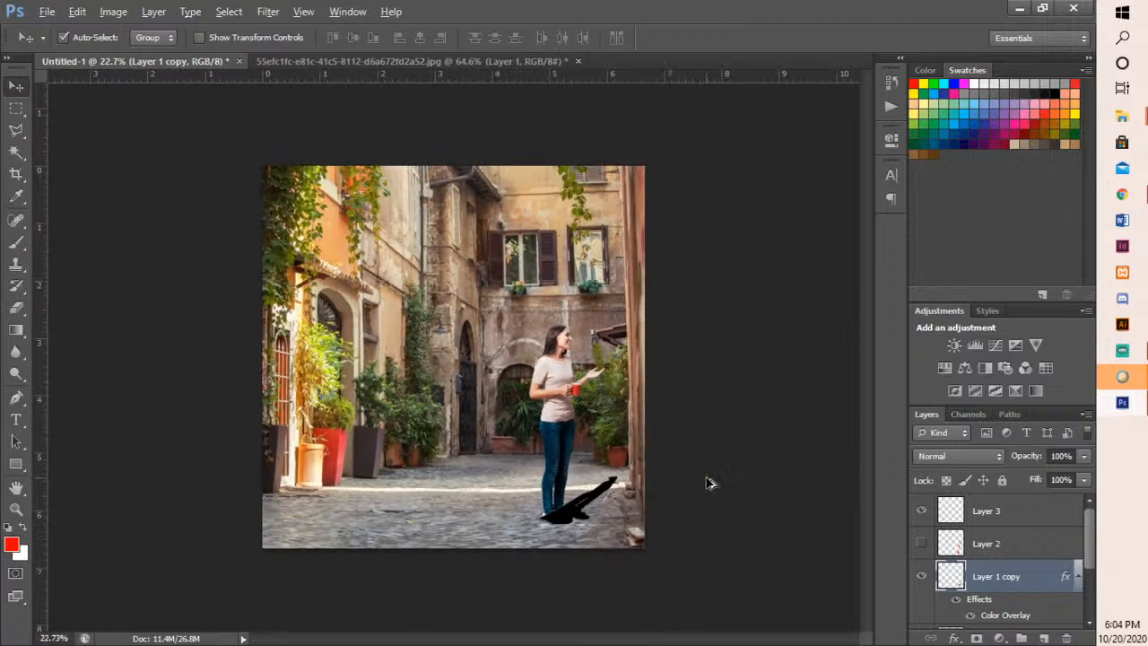
scroll(708, 483, up, 1)
scroll(977, 565, down, 3)
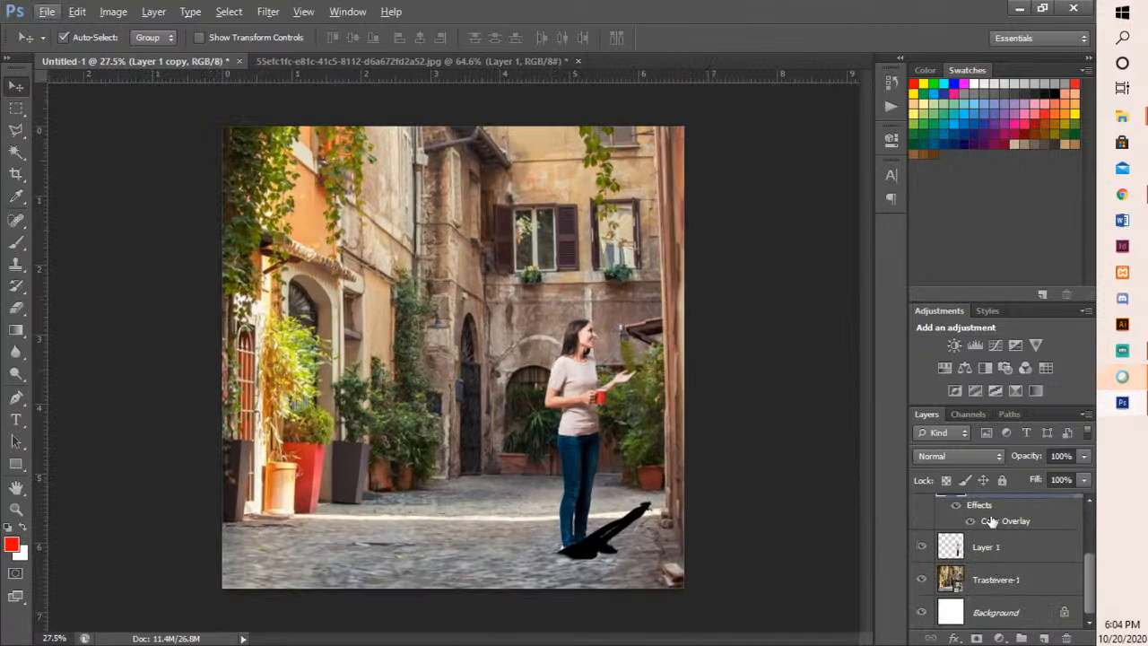
scroll(990, 558, up, 1)
drag(987, 519, 990, 594)
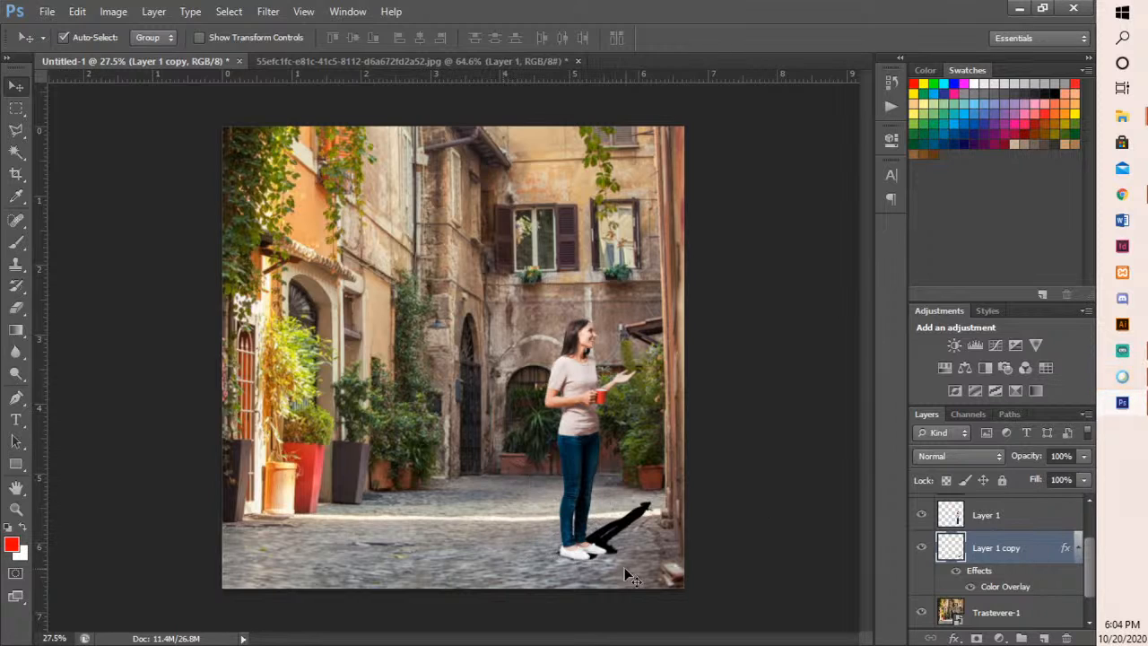
- Lower the opacity of the shadow layer, Layer 1 copy, to about 43%
click(1083, 456)
drag(1017, 472, 1015, 472)
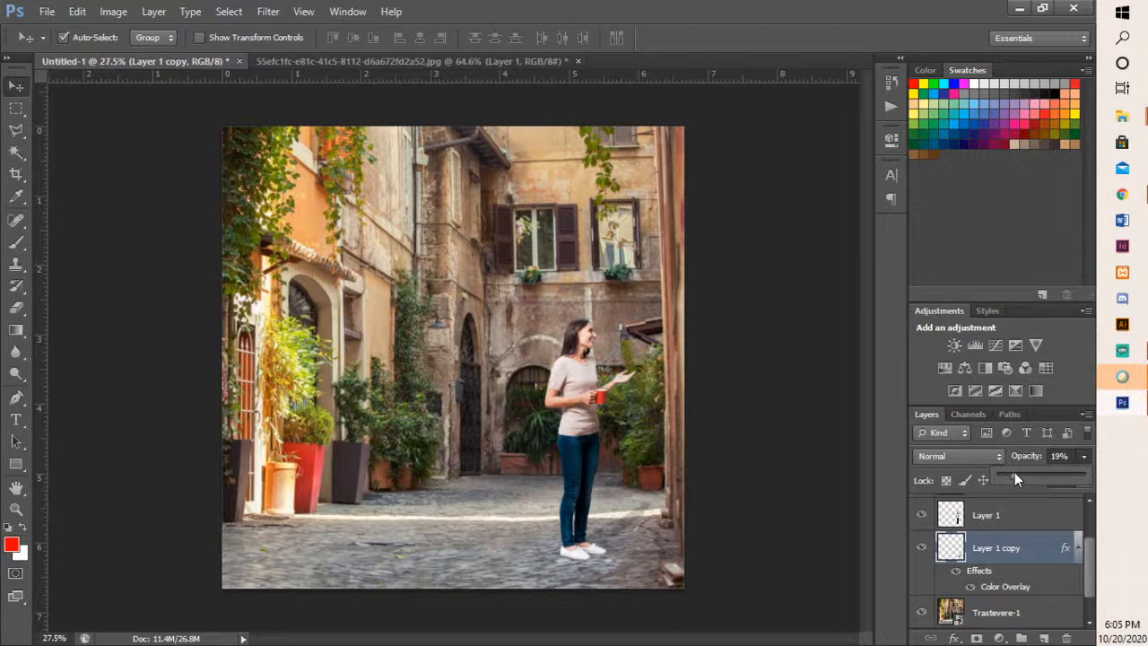
drag(1015, 472, 1031, 473)
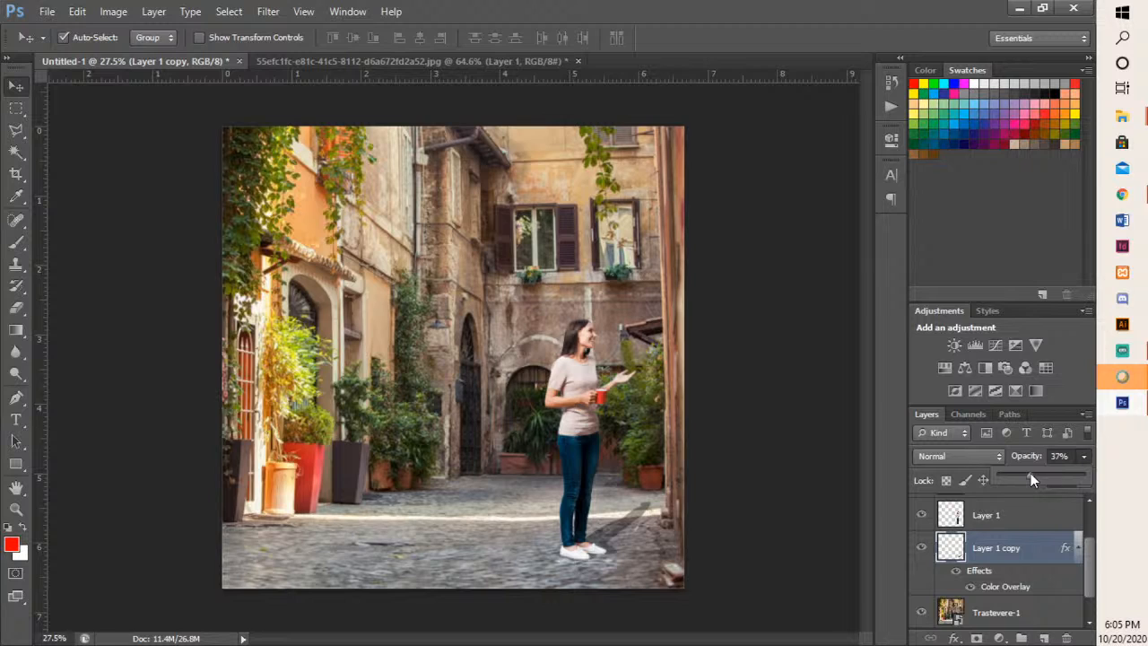
drag(1031, 473, 1036, 475)
- Hide the shadow layer, Layer 1 copy, and add a new empty layer between it and the woman's Layer 1
click(922, 547)
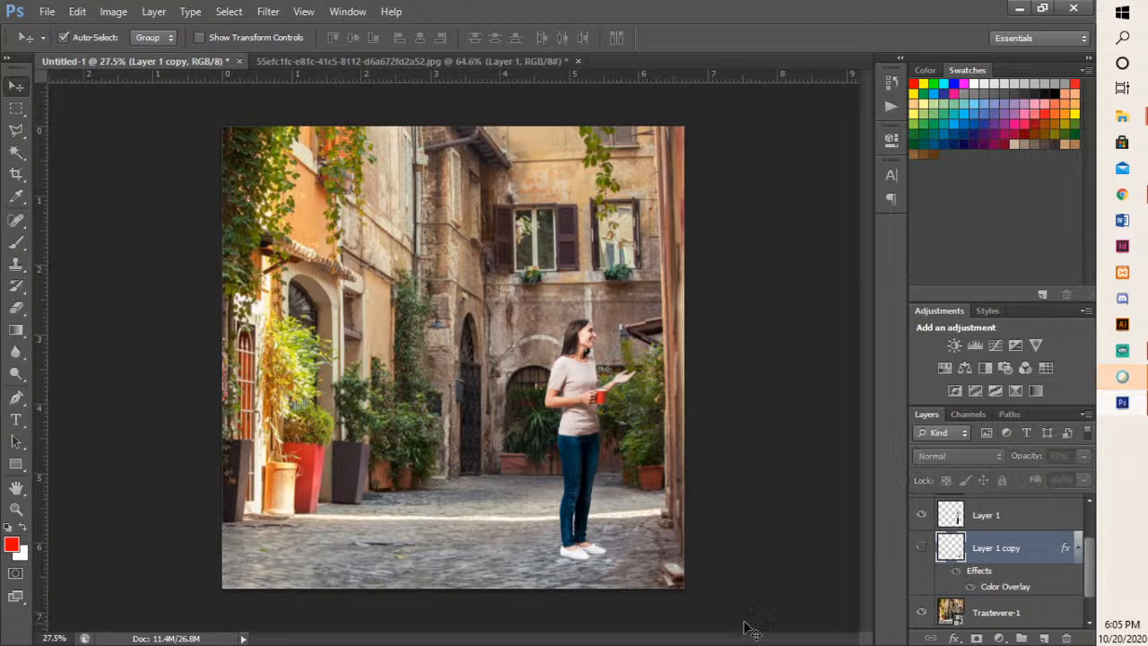
scroll(1034, 561, down, 1)
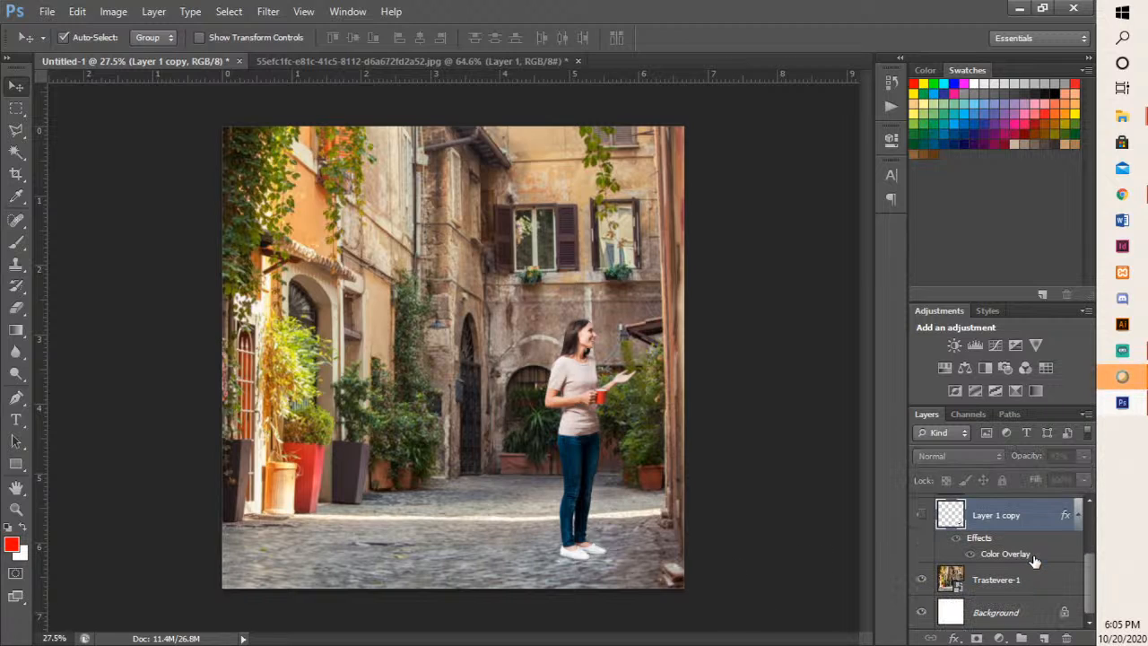
scroll(1034, 560, up, 1)
click(1043, 637)
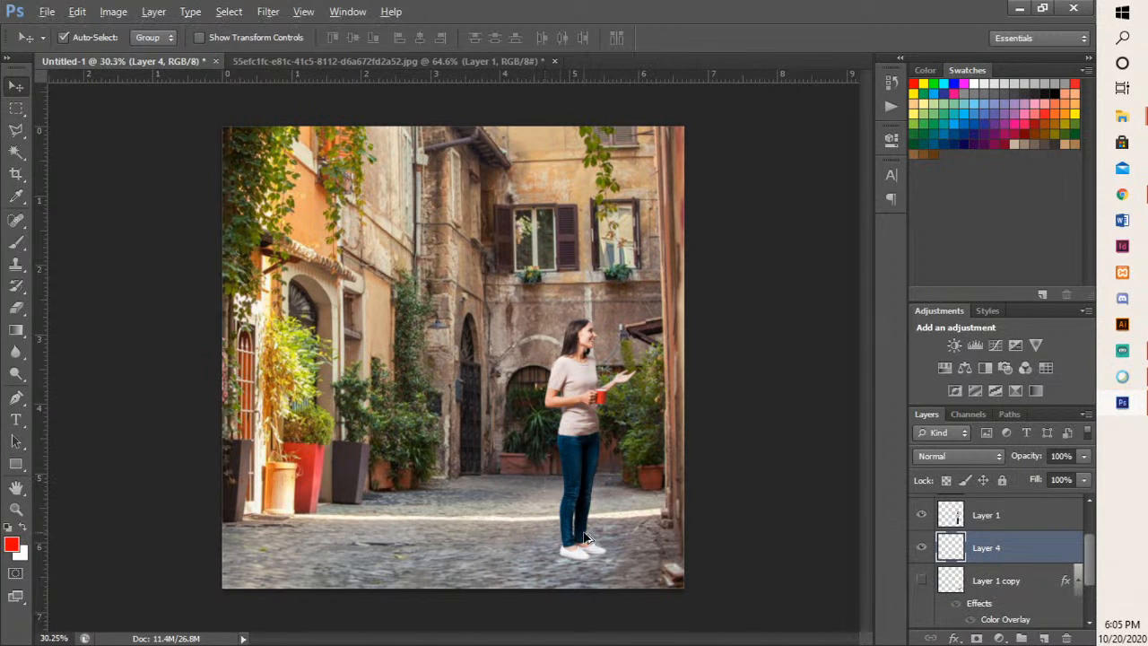
- Activate the Brush tool on Layer 4, keep the 45 px hard round tip, and lower the brush opacity to 51%
scroll(574, 512, up, 2)
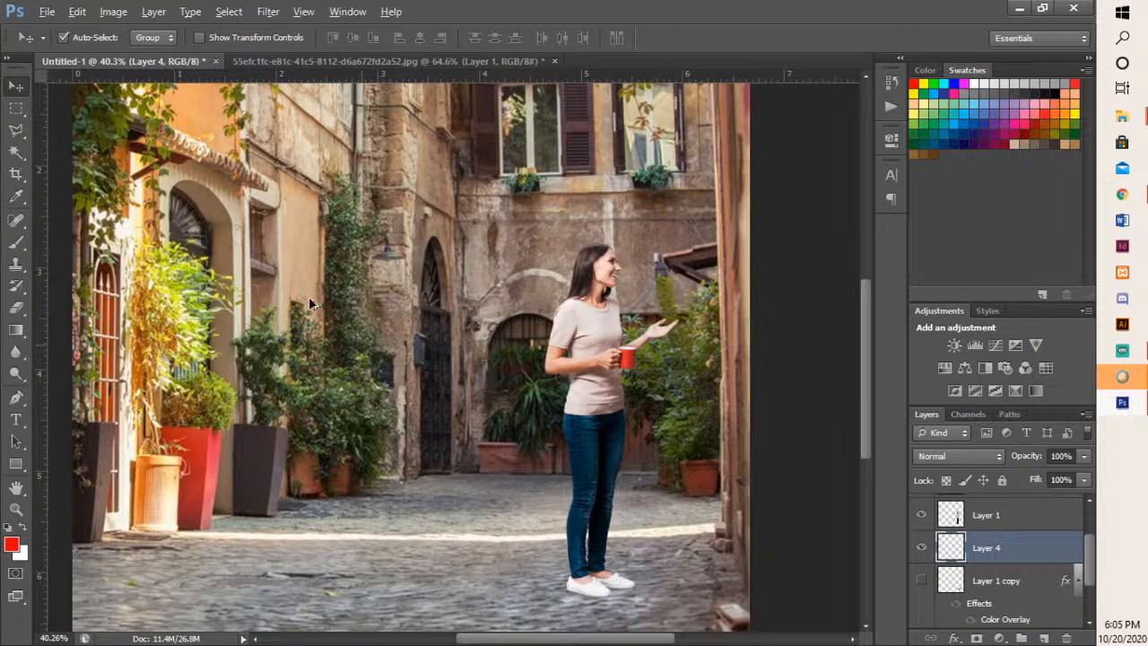
click(22, 243)
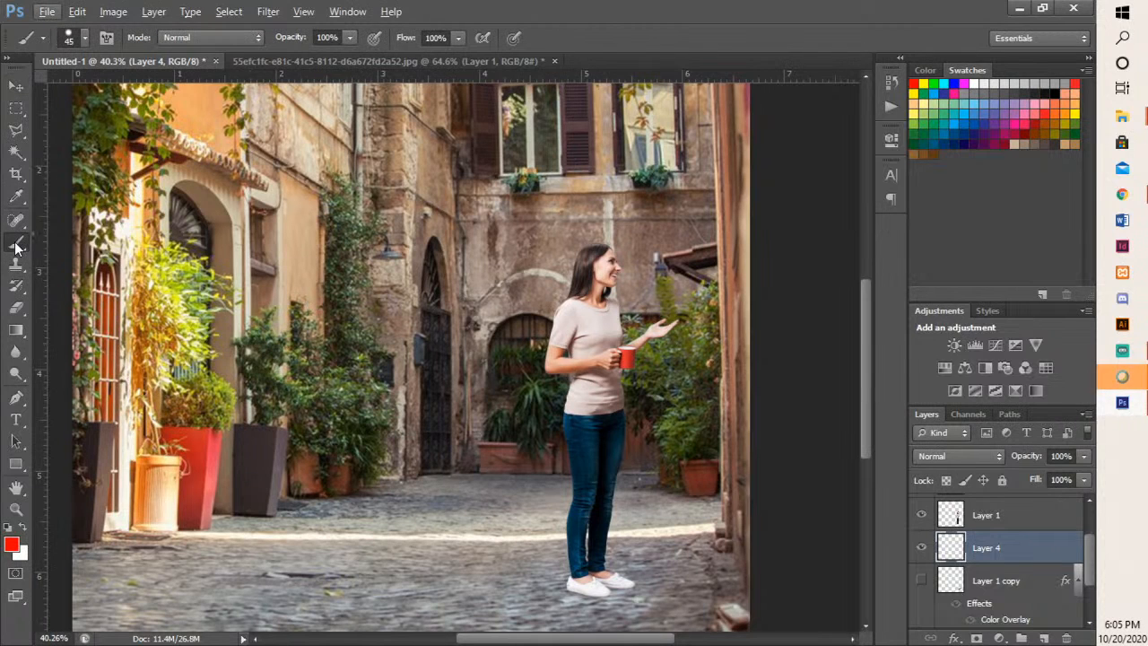
right_click(15, 244)
click(80, 242)
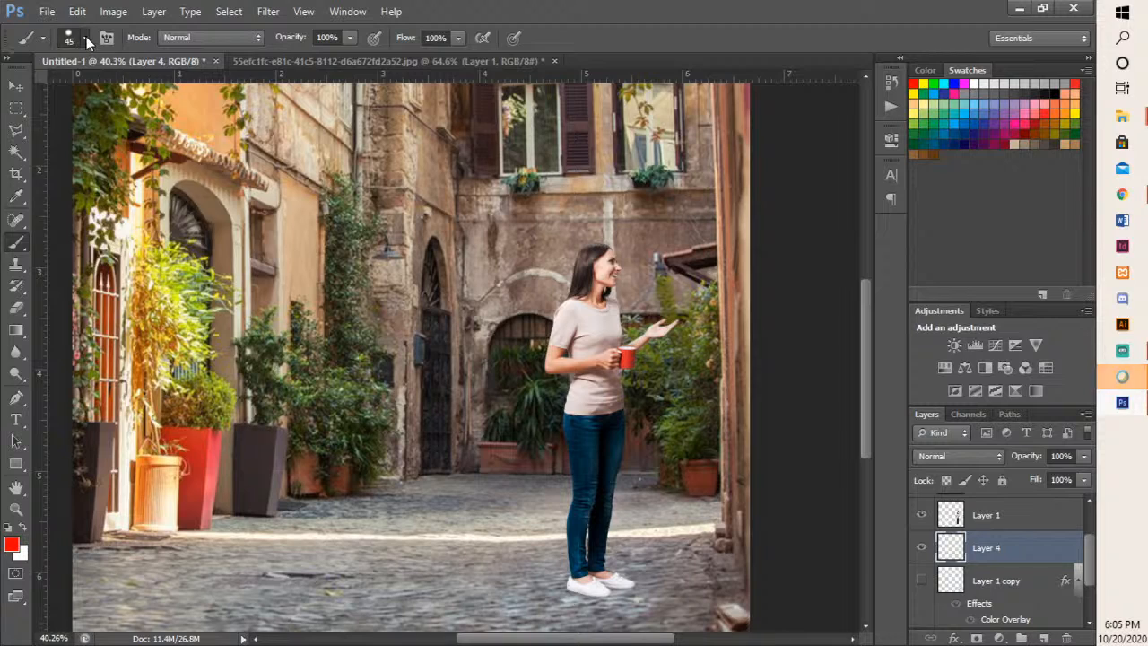
click(85, 38)
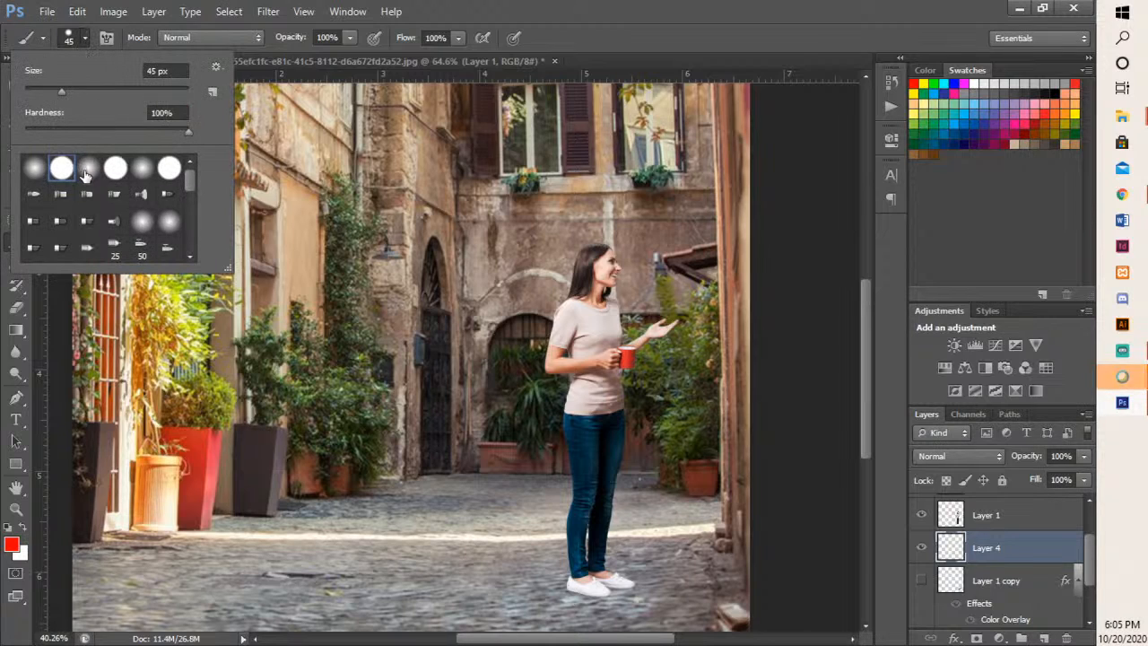
click(269, 11)
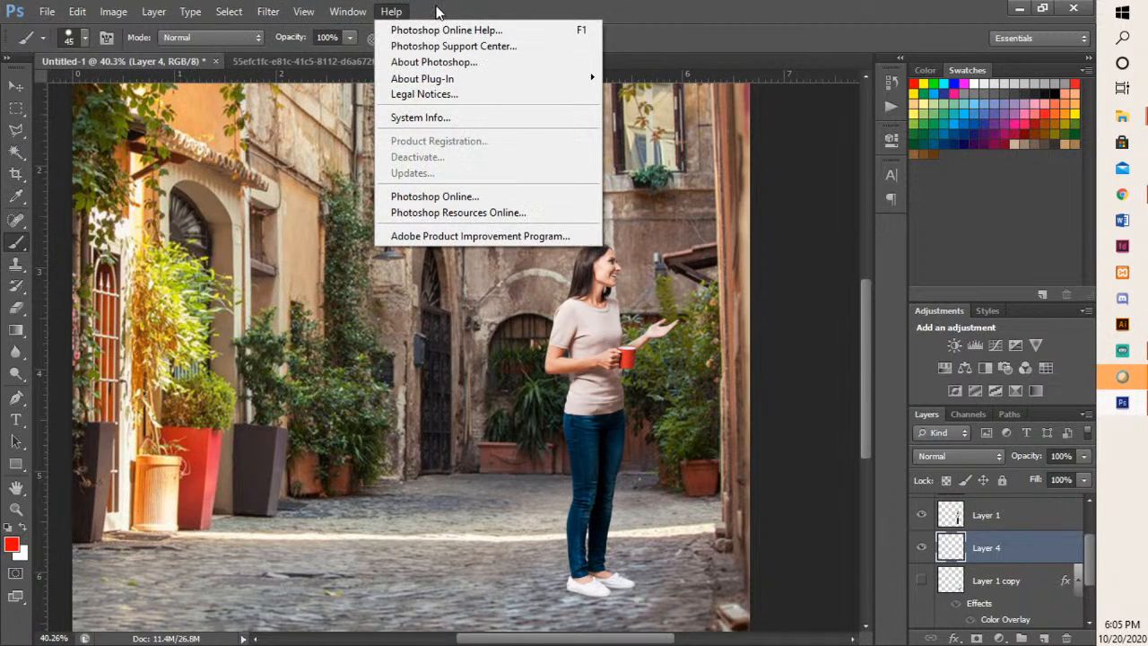
click(437, 9)
click(350, 38)
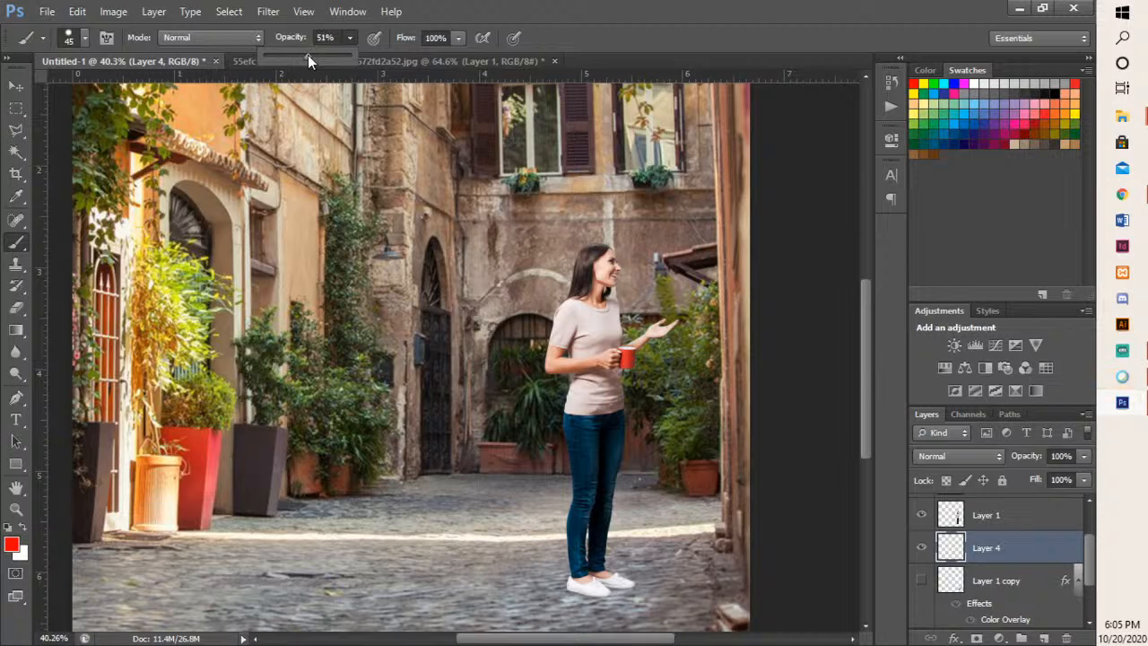
click(593, 585)
drag(629, 583, 616, 583)
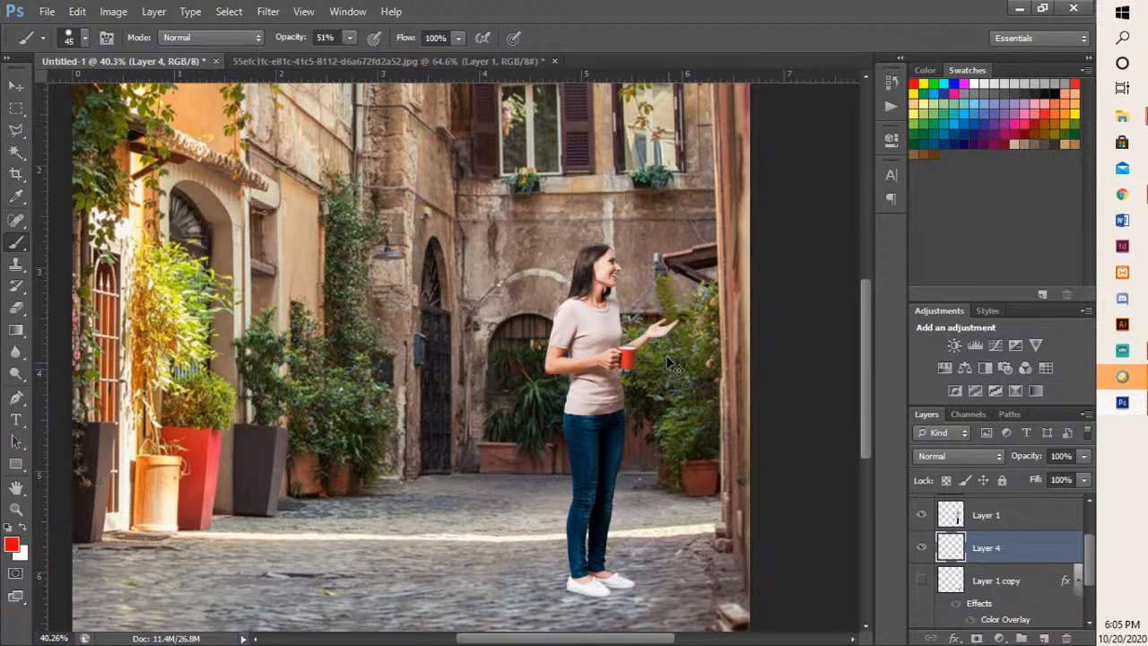
- Set the foreground colour to black (000000) and return to the Brush tool
click(11, 547)
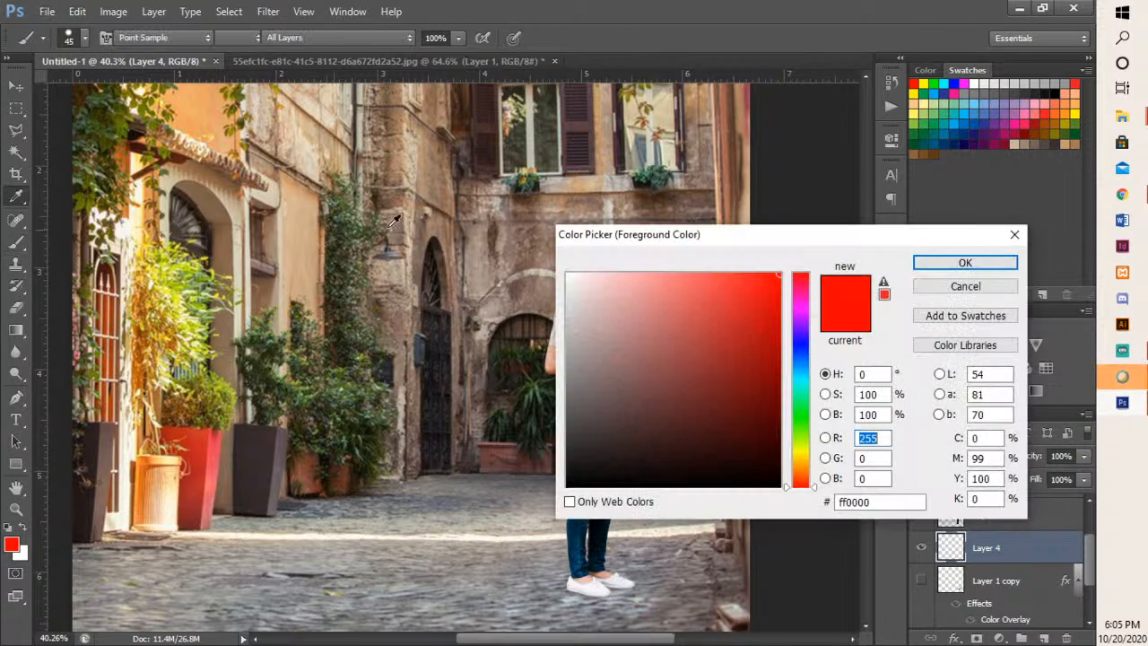
drag(624, 421, 559, 506)
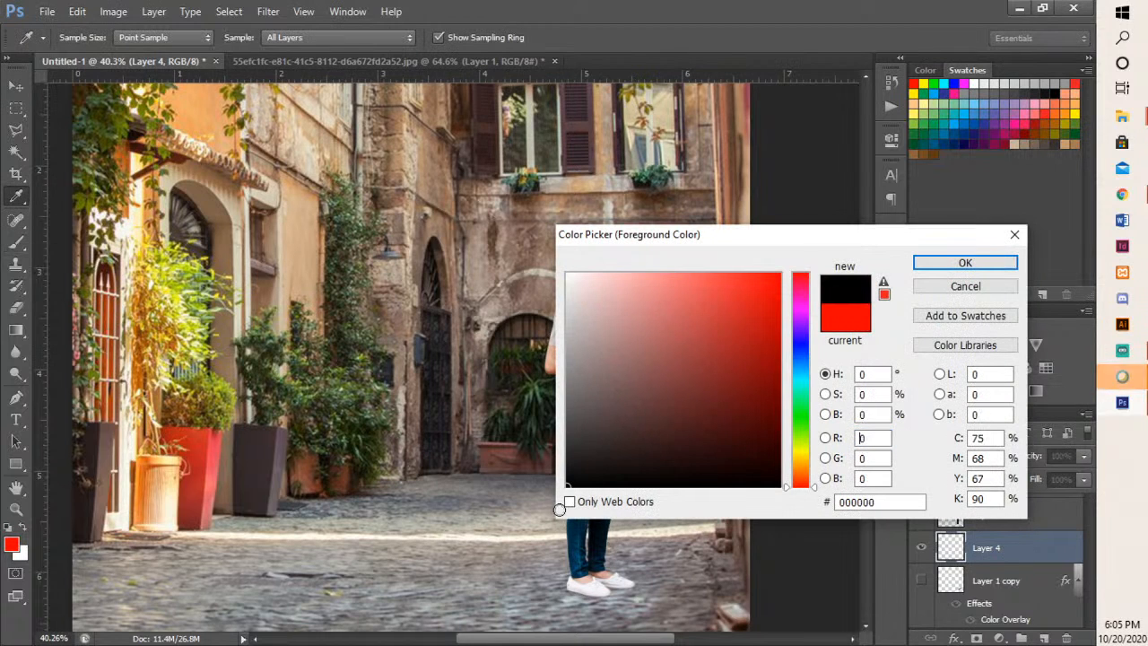
click(952, 262)
key(b)
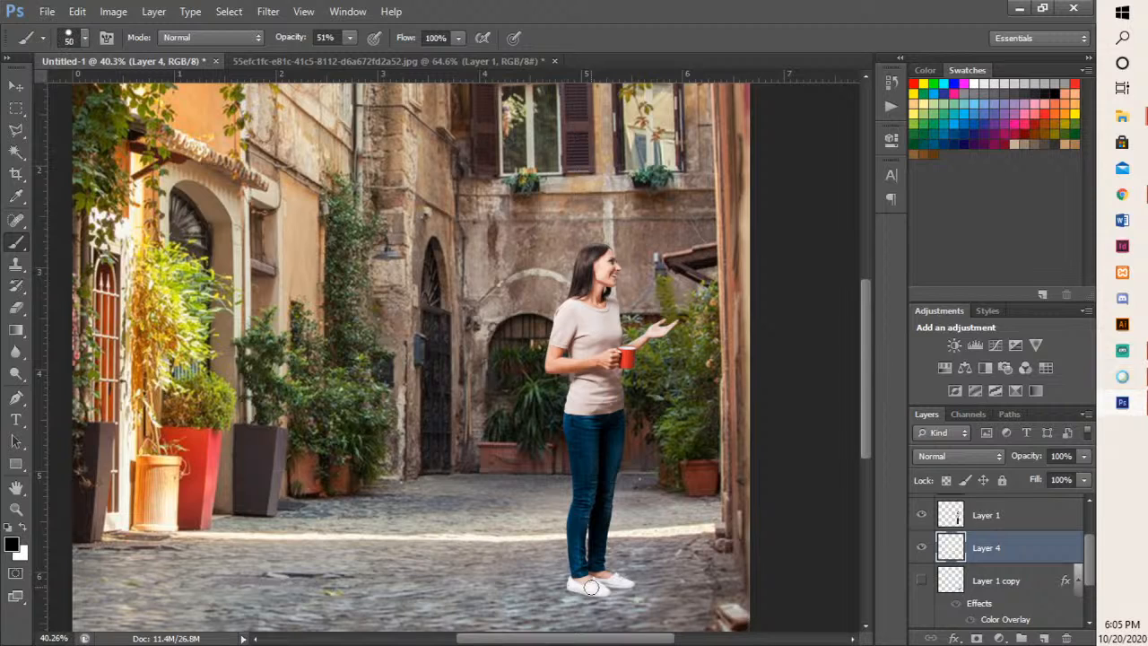
- Enlarge the brush to 70 px, try a hard-edged shadow stroke around the woman's shoes, and undo the stroke
key(bracketright)
key(bracketright)
drag(596, 586, 619, 584)
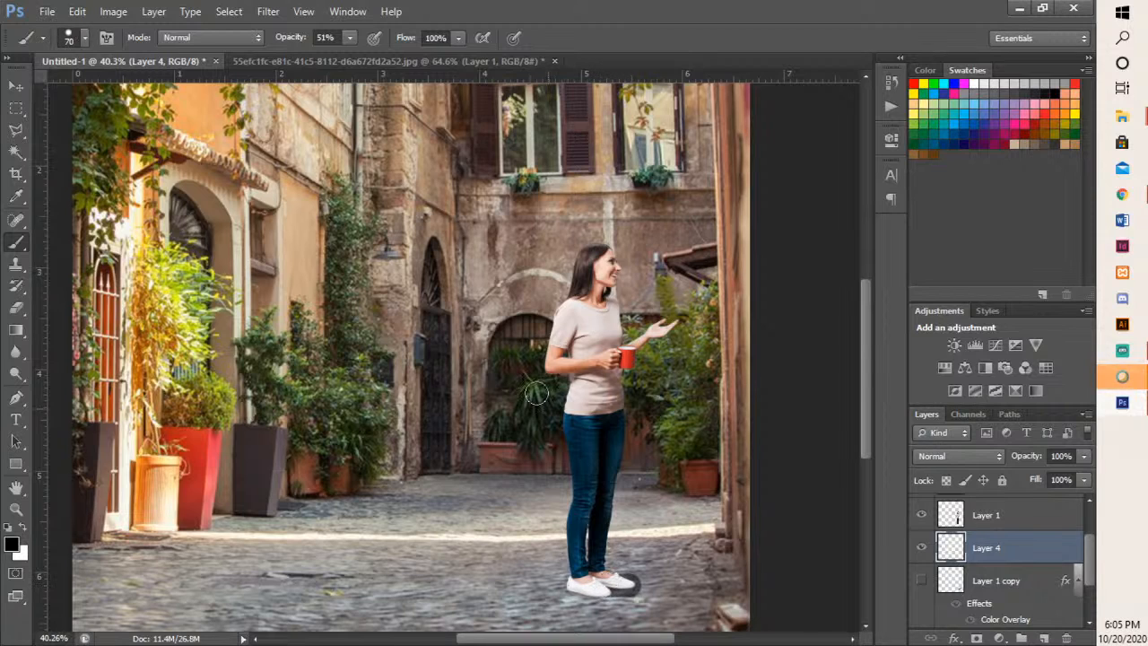
key(ctrl+z)
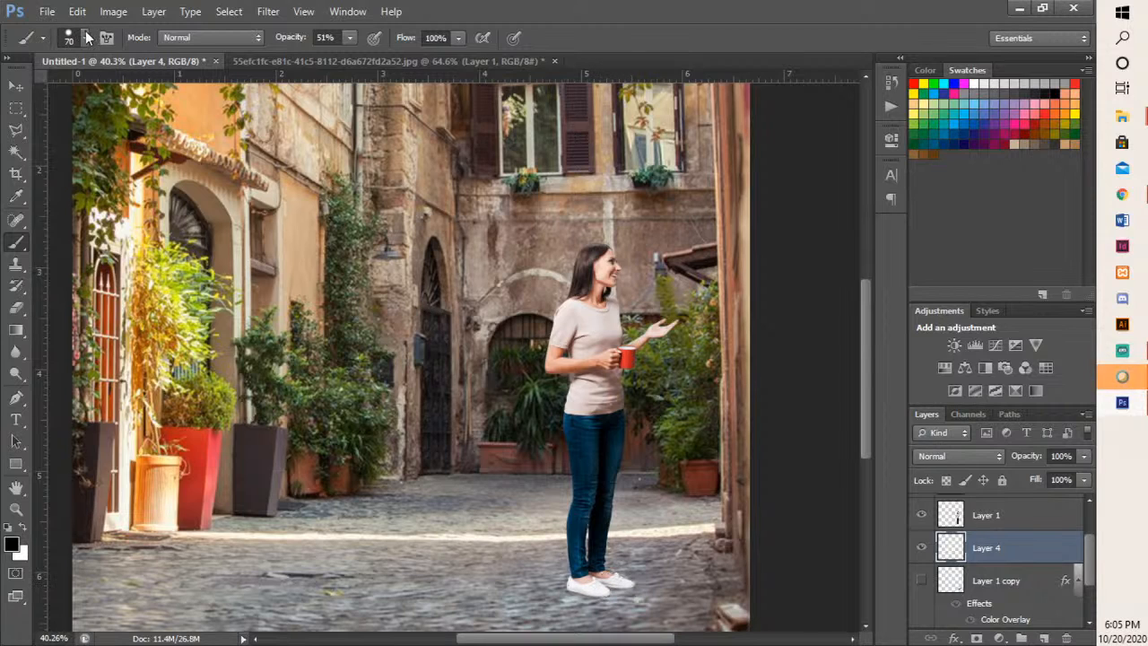
- Choose a soft round 70 px brush and paint a black shadow around the shoes, extending to the woman's right-hand side on Layer 4
click(86, 37)
click(94, 173)
mouse_move(637, 575)
mouse_down()
mouse_move(584, 581)
mouse_move(606, 583)
mouse_move(588, 594)
mouse_move(636, 585)
mouse_move(668, 567)
mouse_move(616, 576)
mouse_move(664, 557)
mouse_move(635, 577)
mouse_move(645, 581)
mouse_move(605, 591)
mouse_move(690, 578)
mouse_move(675, 571)
mouse_move(709, 583)
mouse_move(619, 599)
mouse_move(630, 588)
mouse_move(583, 580)
mouse_move(608, 589)
mouse_move(581, 596)
mouse_move(629, 592)
mouse_move(632, 578)
mouse_move(678, 581)
mouse_move(597, 601)
mouse_move(676, 592)
mouse_move(595, 591)
mouse_move(625, 584)
mouse_up()
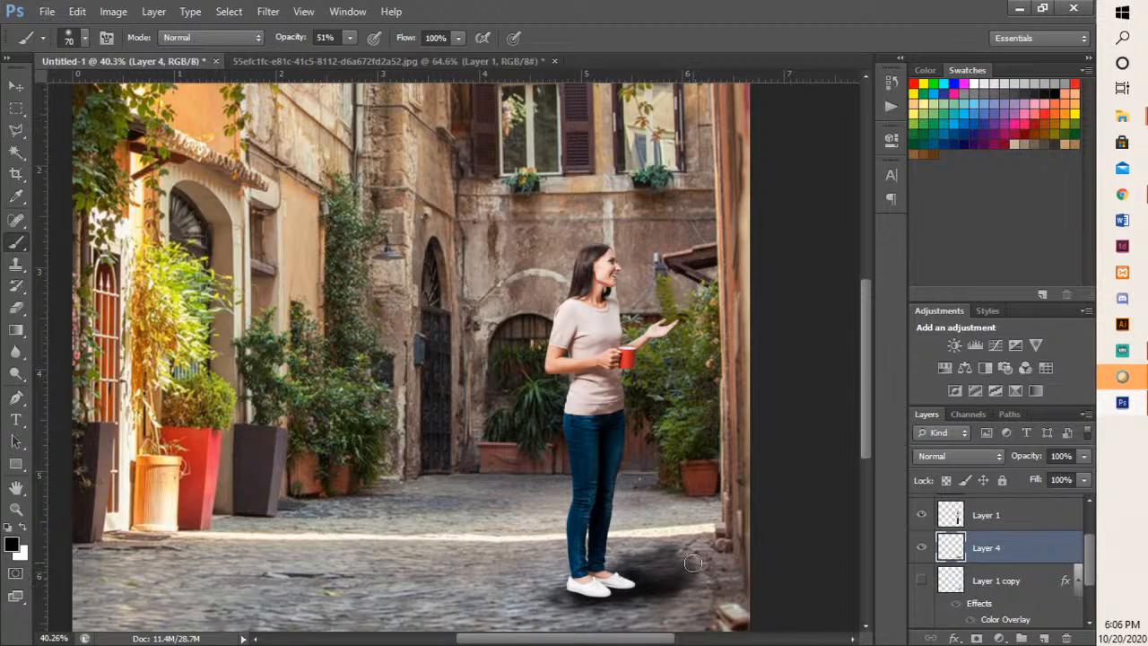
drag(693, 563, 705, 565)
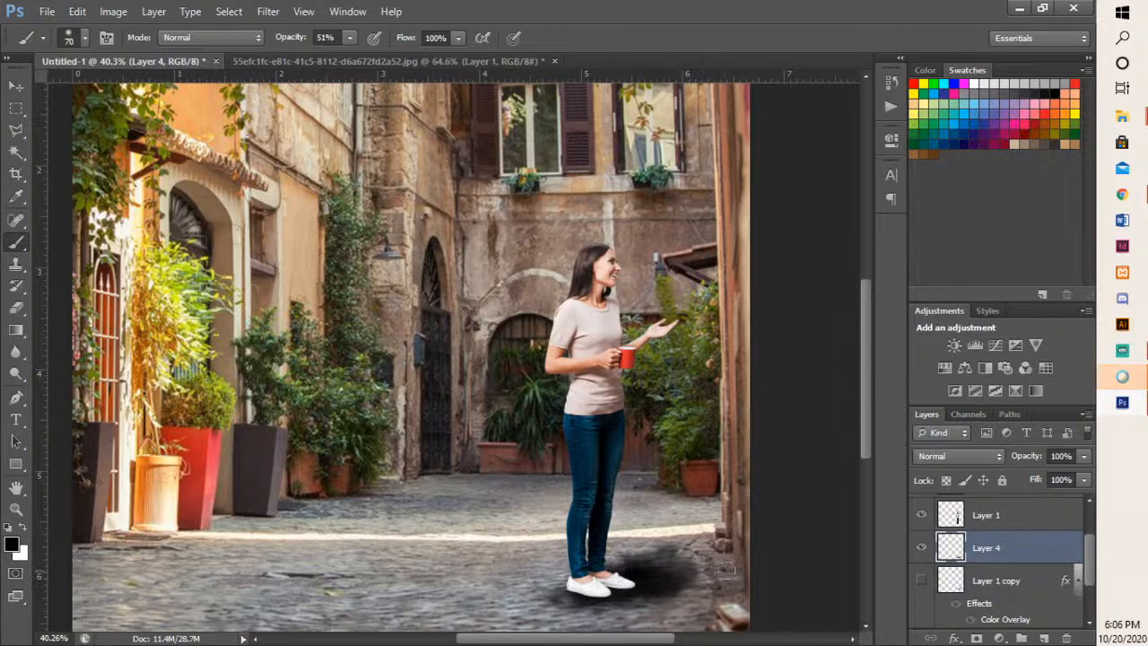
- Lower the opacity of the painted shadow layer, Layer 4, to 51%
click(1083, 456)
mouse_move(1088, 475)
mouse_down()
mouse_move(1030, 474)
mouse_move(1042, 475)
mouse_up()
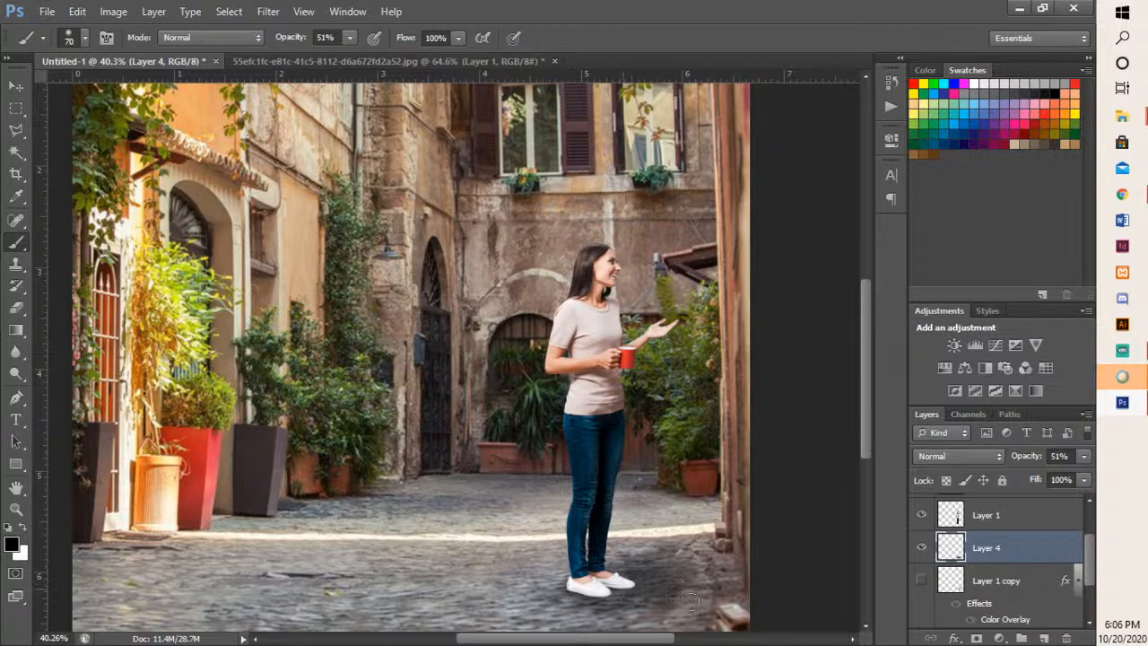
scroll(721, 516, down, 1)
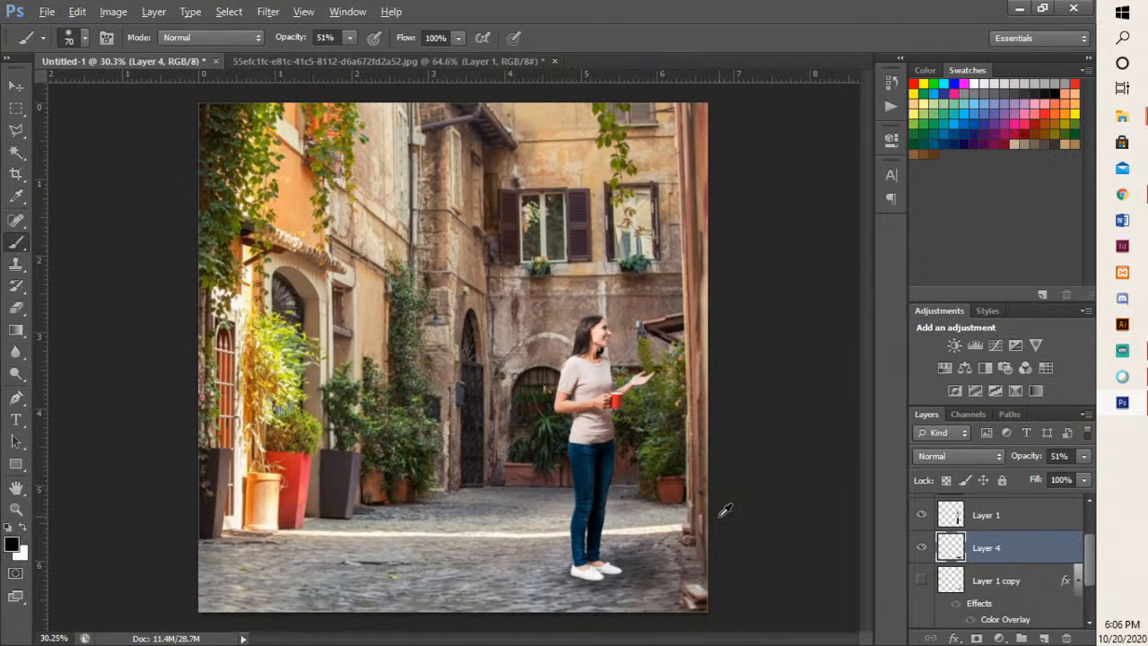
scroll(724, 509, up, 1)
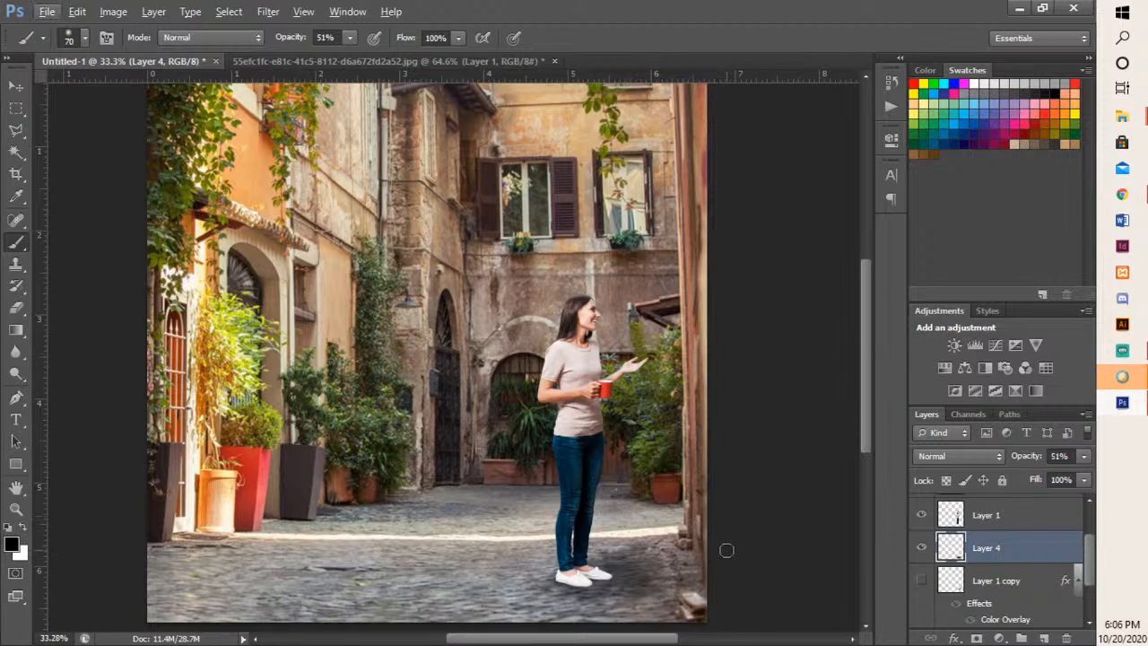
- Compare the image with and without the painted shadow, then hide Layer 4 and show the silhouette shadow, Layer 1 copy
click(922, 547)
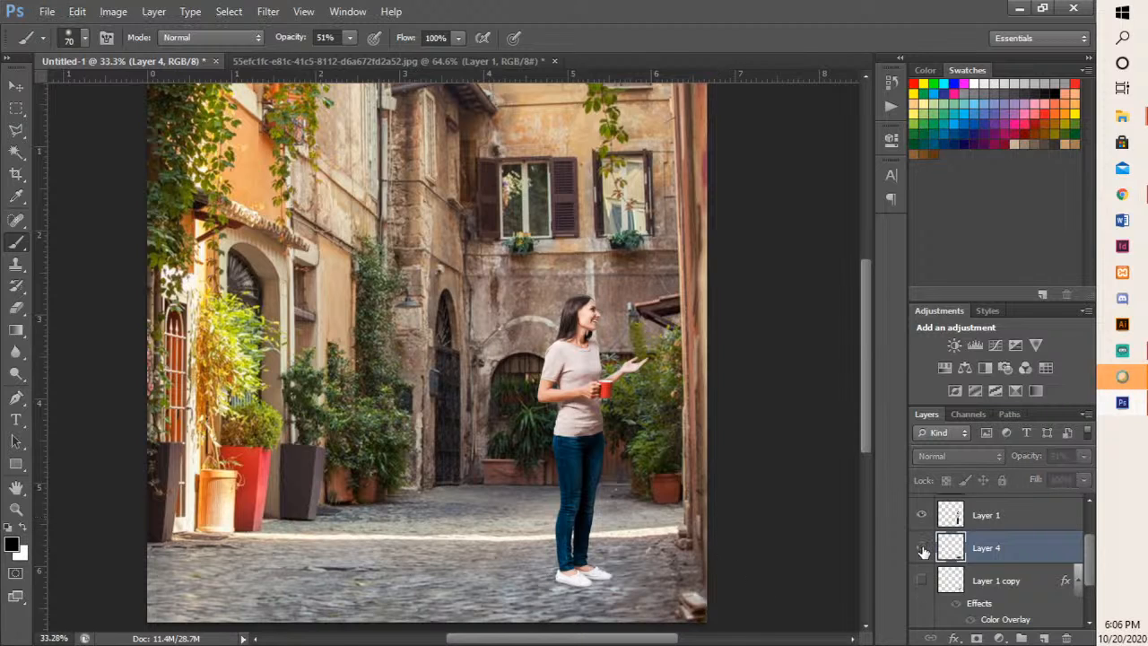
click(923, 548)
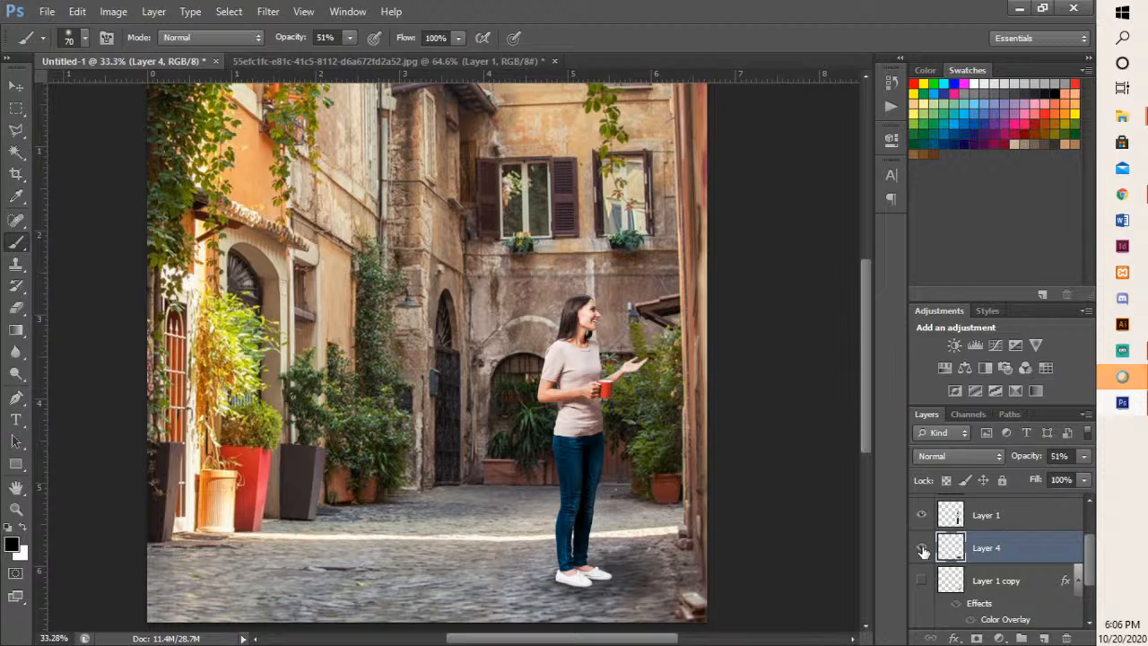
click(922, 549)
click(922, 581)
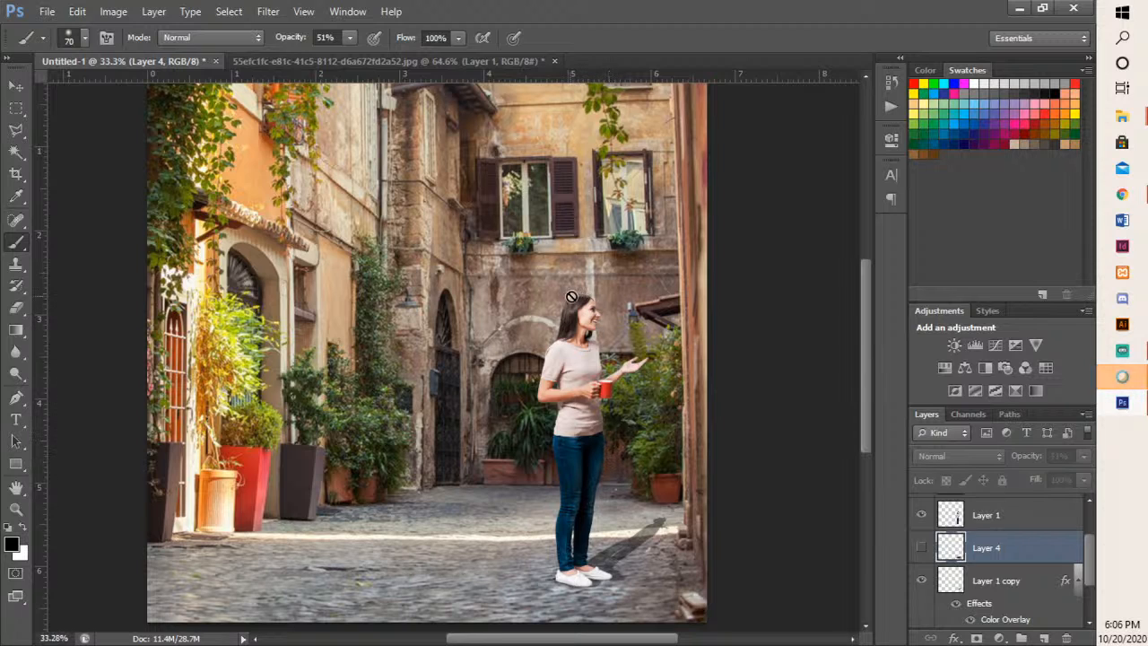
- Add a new empty layer above the woman's Layer 1, then reselect Layer 1 and toggle its visibility off and on
click(996, 522)
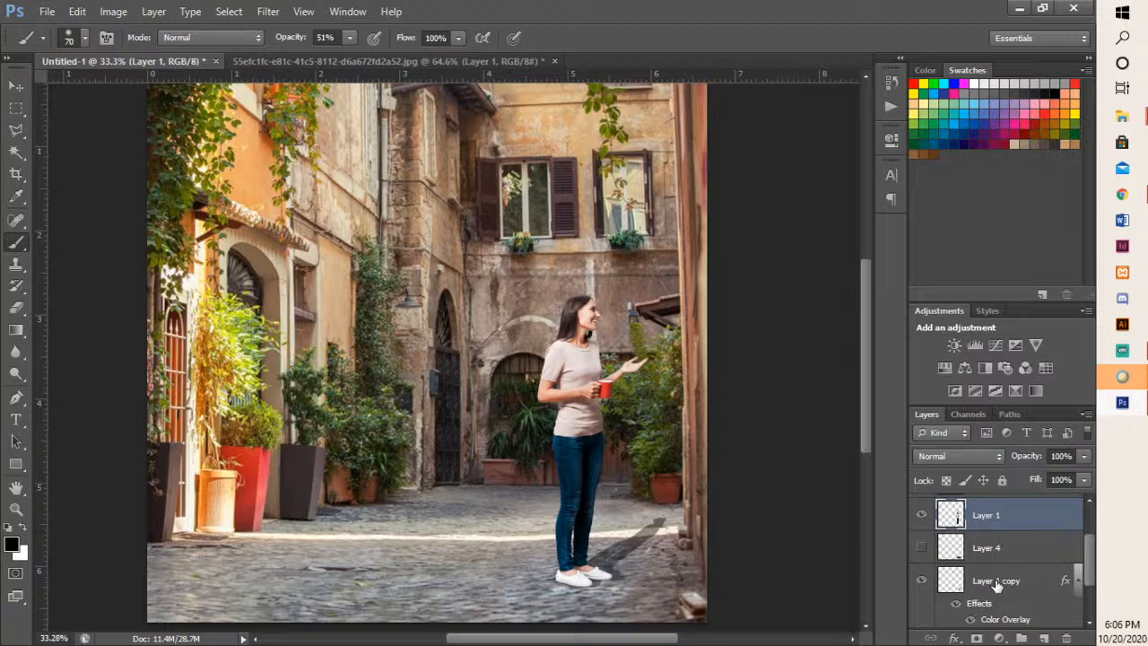
click(1044, 638)
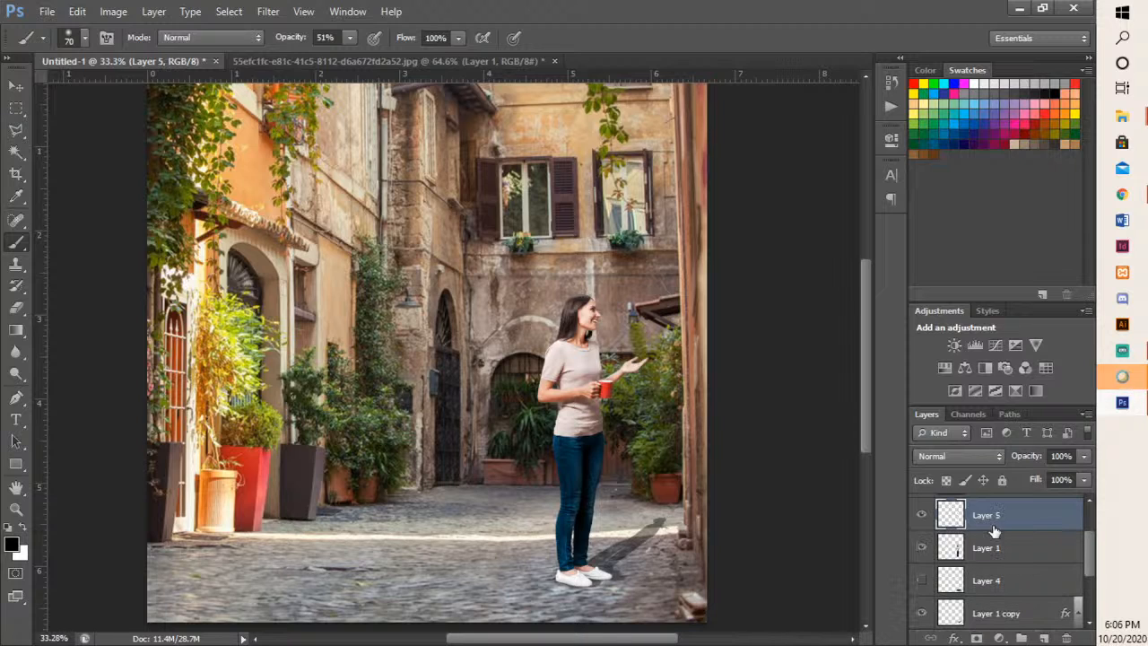
click(962, 549)
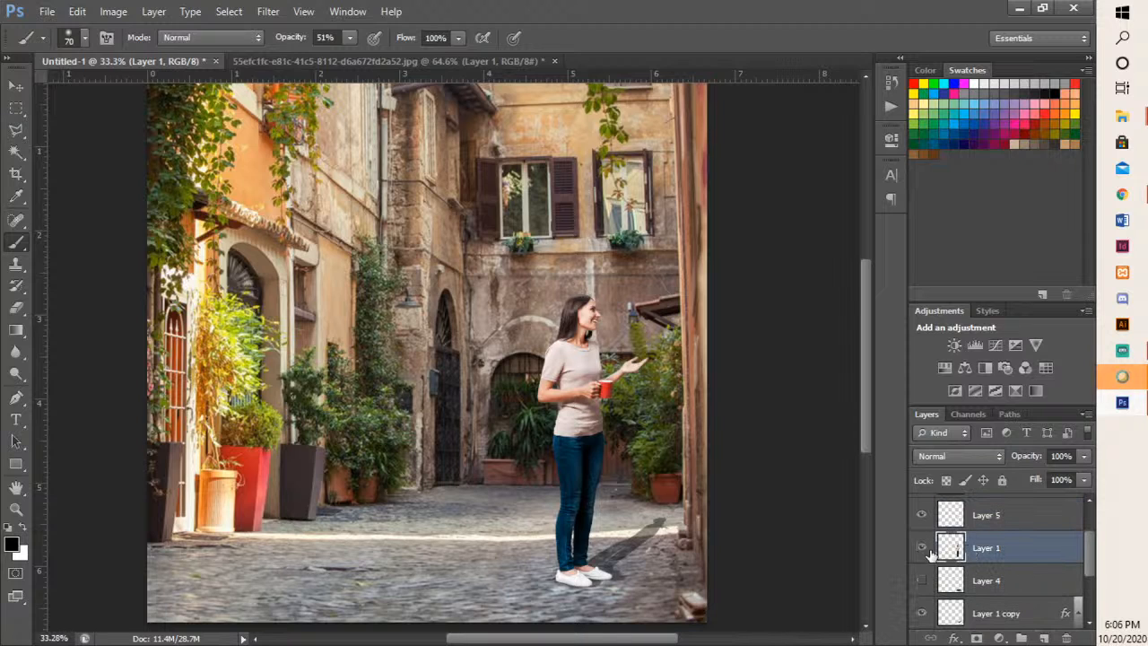
click(922, 548)
click(922, 549)
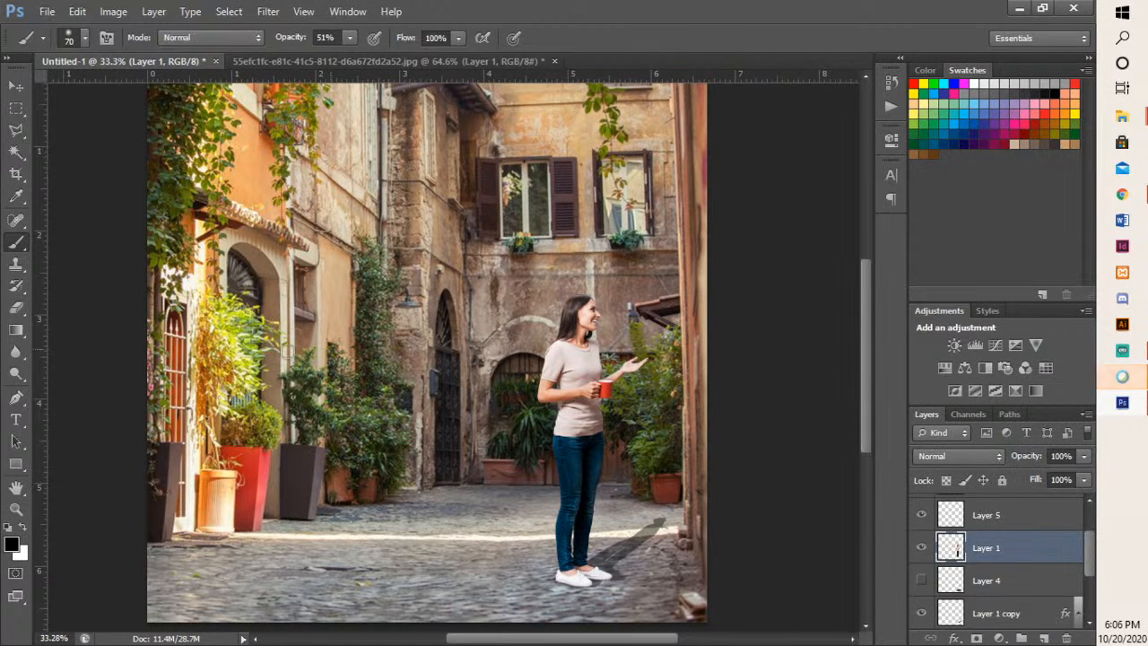
- Brush soft black shading on Layer 1 along the front of the woman's face and chest, undoing the last misplaced stroke
scroll(608, 325, up, 6)
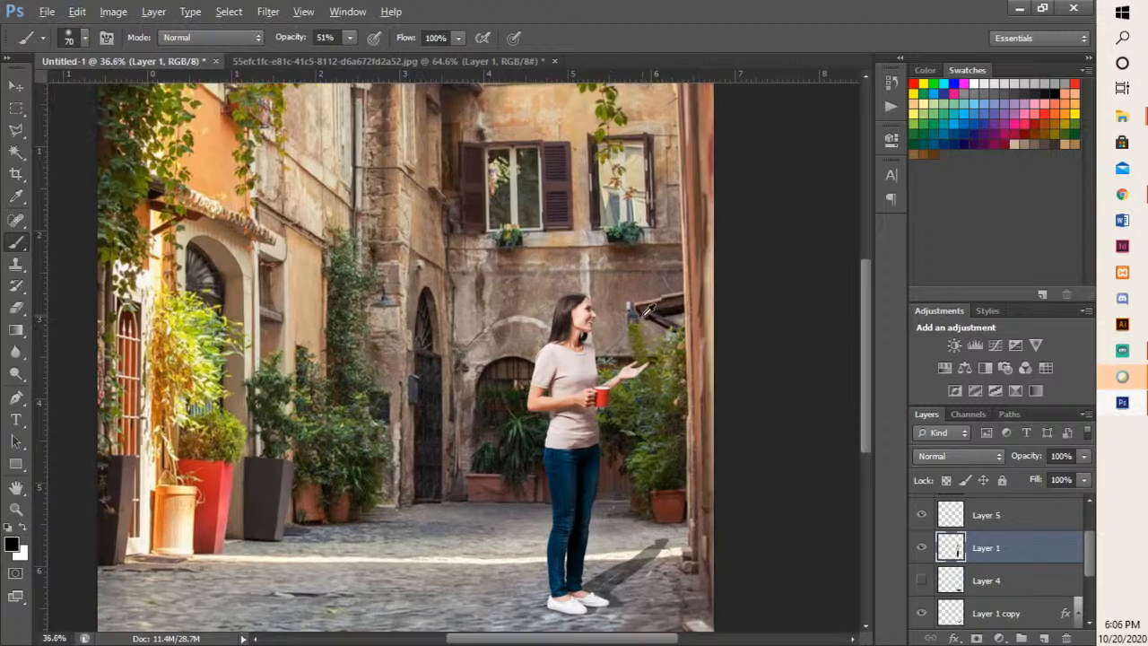
scroll(600, 355, up, 1)
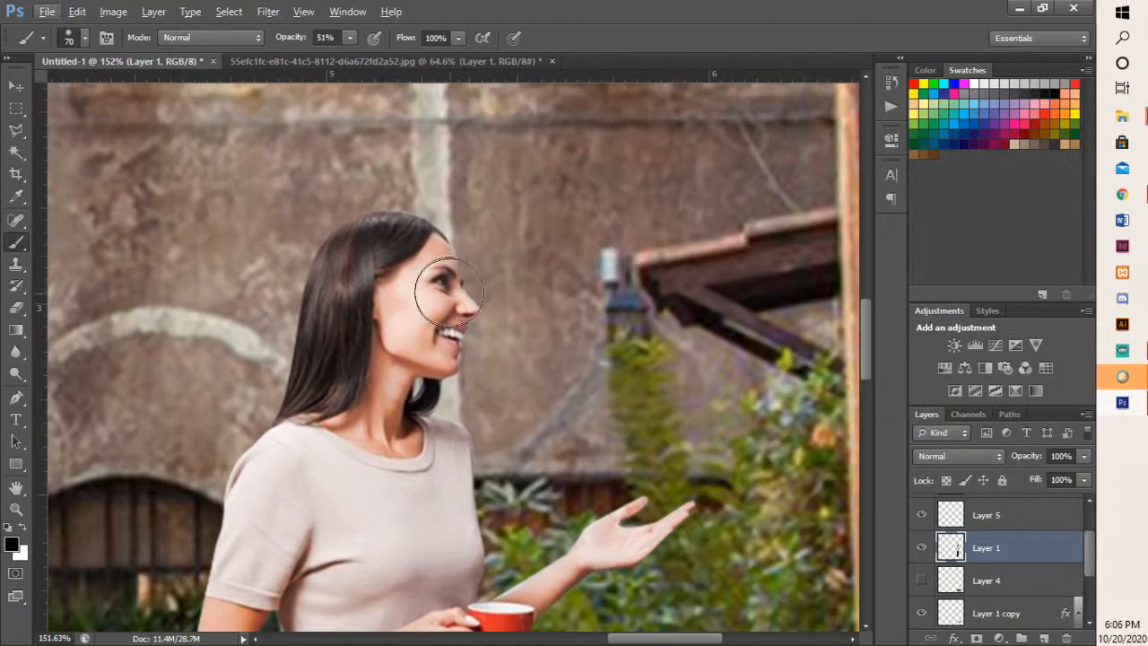
mouse_move(457, 208)
mouse_down()
mouse_move(479, 261)
mouse_move(484, 352)
mouse_move(462, 404)
mouse_move(437, 416)
mouse_move(469, 464)
mouse_move(497, 603)
mouse_up()
drag(570, 411, 579, 322)
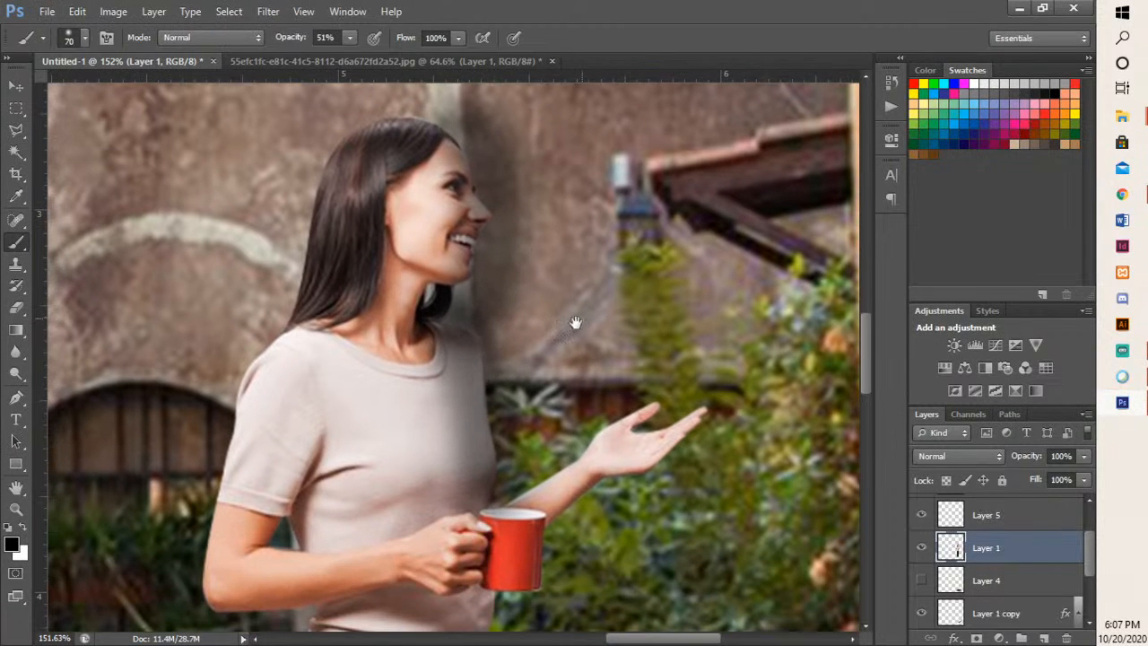
mouse_move(475, 341)
mouse_down()
mouse_move(489, 514)
mouse_move(519, 493)
mouse_move(524, 373)
mouse_move(513, 483)
mouse_move(676, 400)
mouse_move(539, 517)
mouse_up()
key(ctrl+z)
- Continue the black shading on Layer 1 down the front edge of the woman's waist and thigh
drag(745, 467, 733, 197)
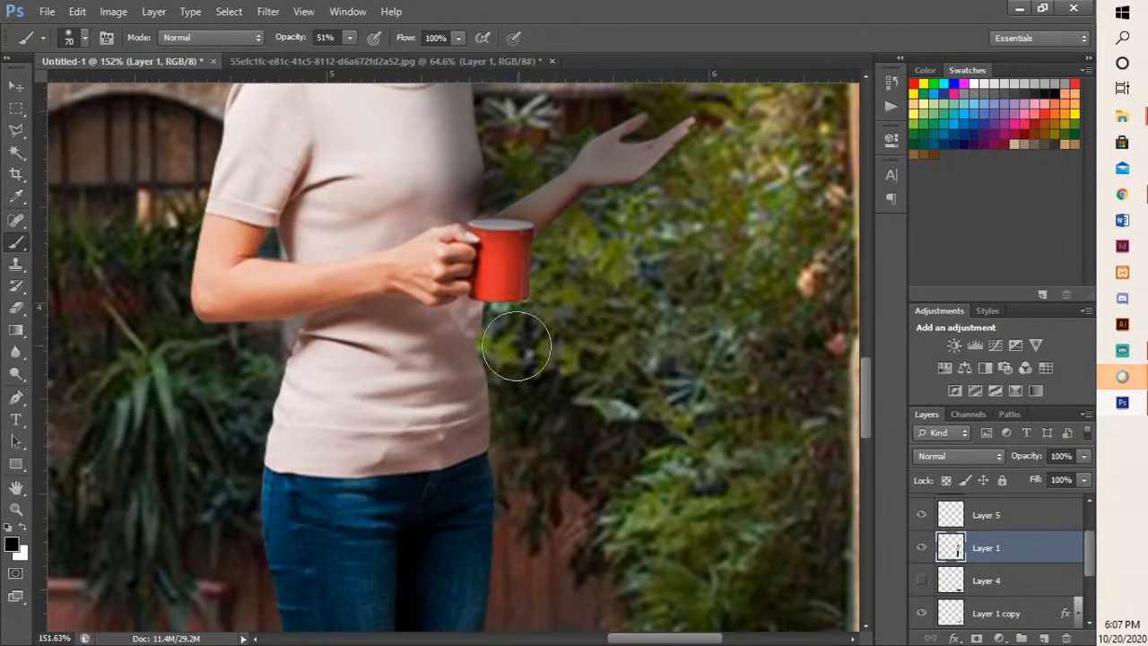
drag(475, 310, 467, 490)
drag(614, 481, 688, 150)
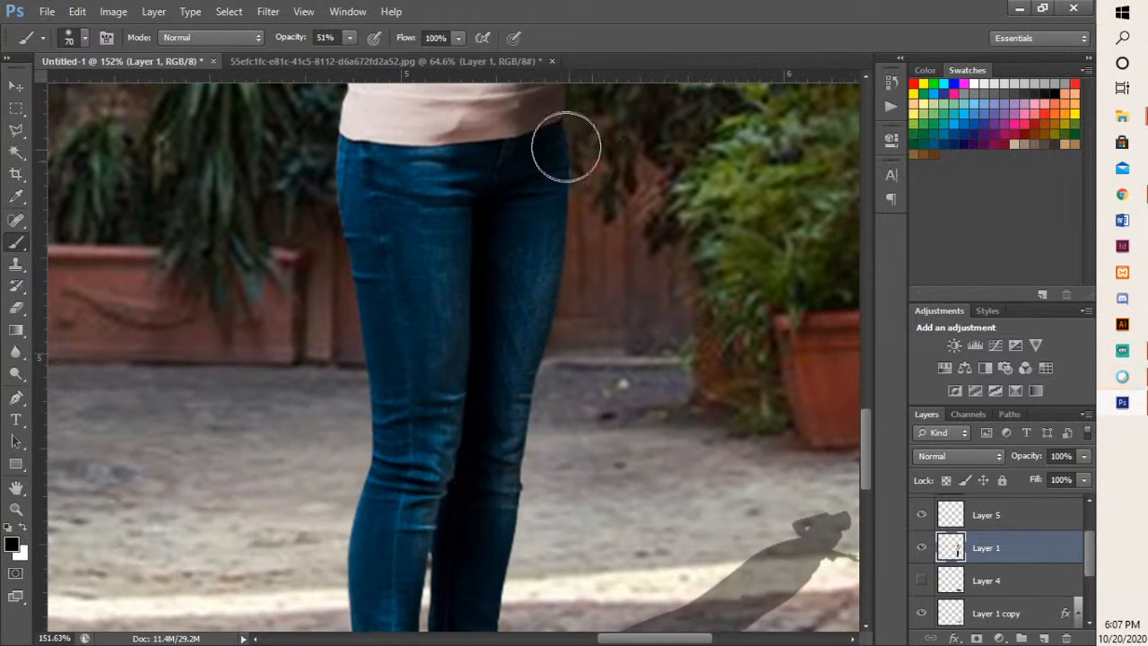
drag(562, 147, 499, 531)
- Shade the woman's front lower leg, ankles and white shoes with soft black brush strokes on Layer 1
drag(625, 475, 634, 226)
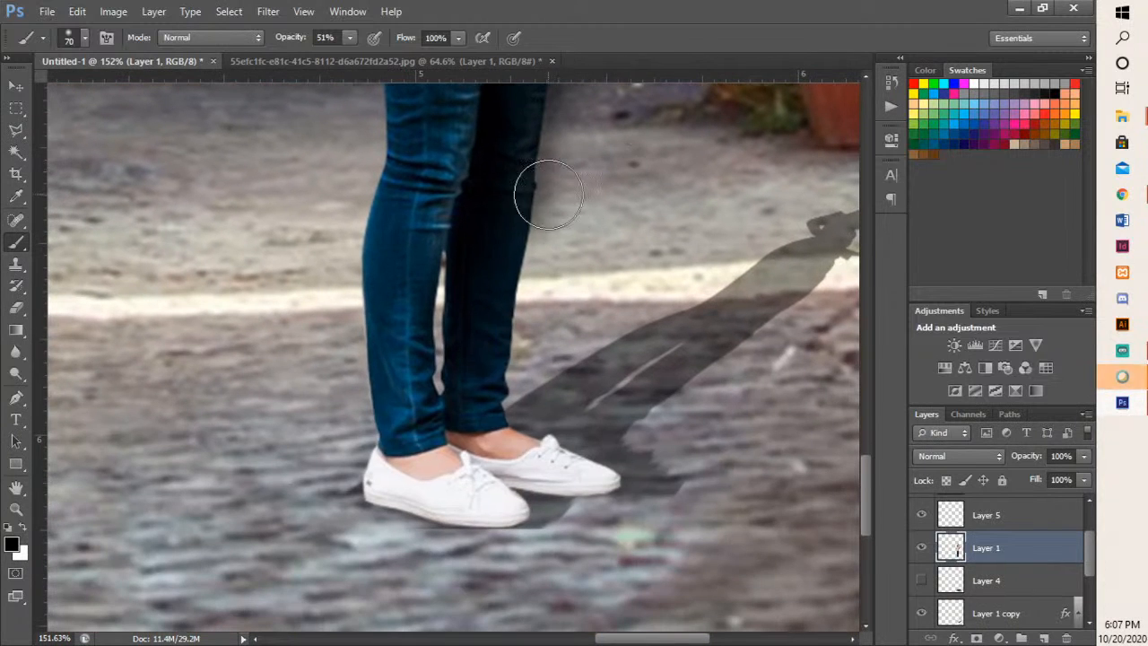
mouse_move(539, 192)
mouse_down()
mouse_move(495, 414)
mouse_move(508, 442)
mouse_move(587, 459)
mouse_up()
mouse_move(503, 425)
mouse_down()
mouse_move(549, 473)
mouse_move(555, 525)
mouse_move(532, 557)
mouse_up()
mouse_move(521, 481)
mouse_down()
mouse_move(474, 562)
mouse_move(406, 549)
mouse_move(400, 535)
mouse_move(497, 534)
mouse_move(539, 504)
mouse_move(525, 511)
mouse_move(495, 479)
mouse_move(403, 340)
mouse_up()
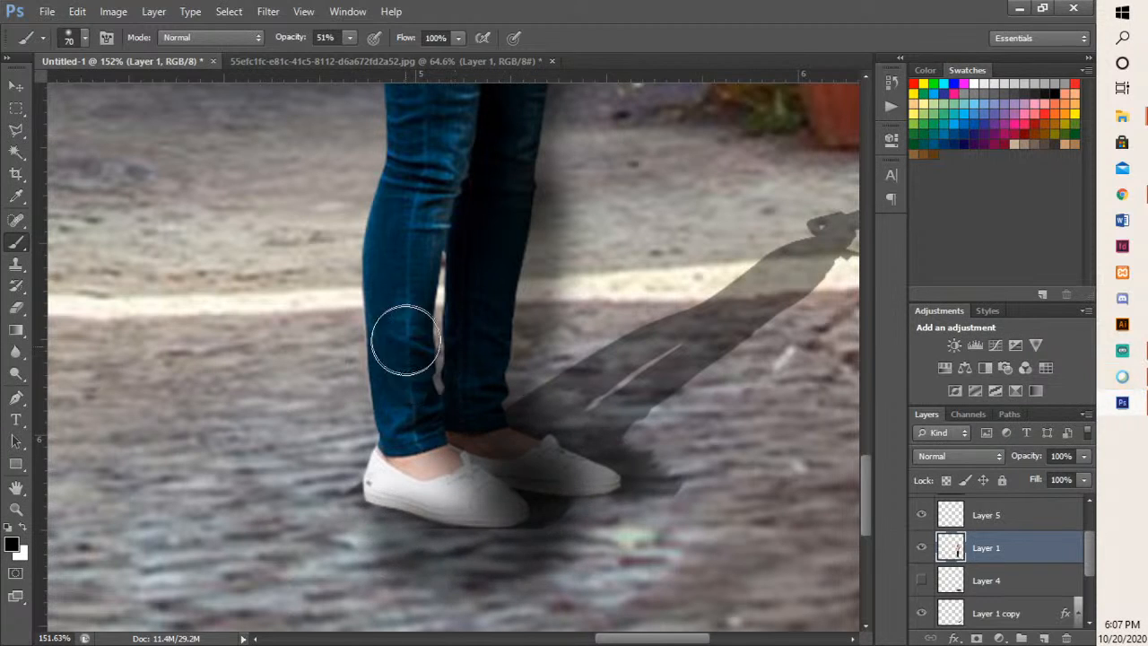
- Deepen the black shading over the shaded leg from the knee up to the hip on Layer 1
drag(547, 224, 586, 409)
mouse_move(496, 613)
mouse_down()
mouse_move(490, 472)
mouse_move(518, 381)
mouse_up()
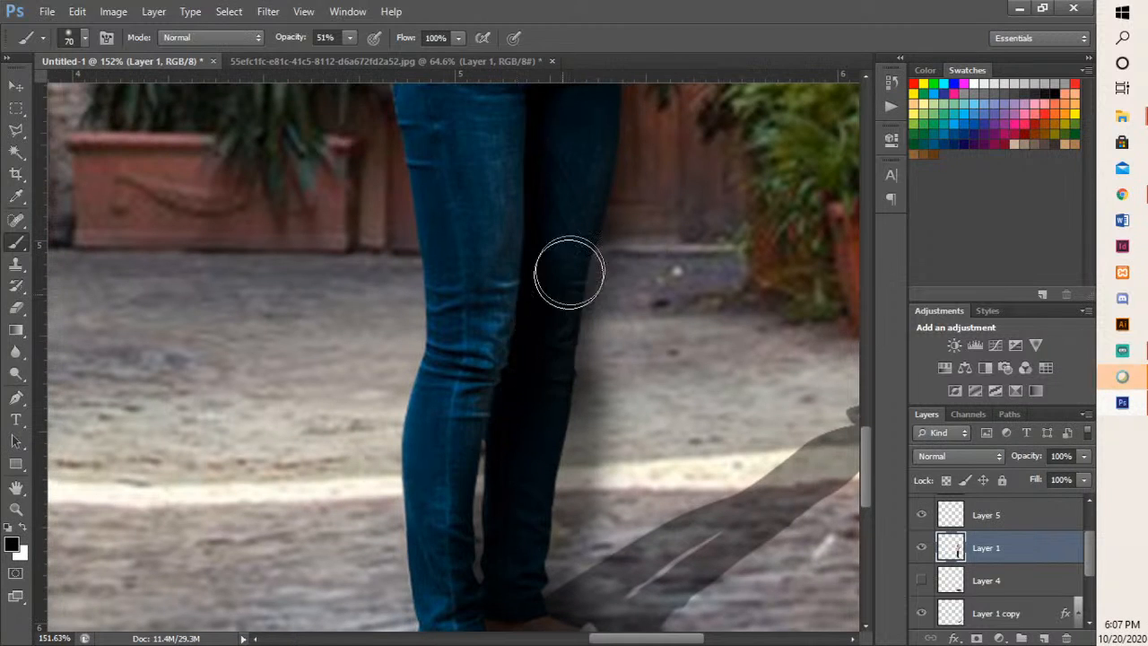
drag(617, 135, 631, 330)
mouse_move(565, 231)
mouse_down()
mouse_move(584, 210)
mouse_move(604, 496)
mouse_move(636, 490)
mouse_up()
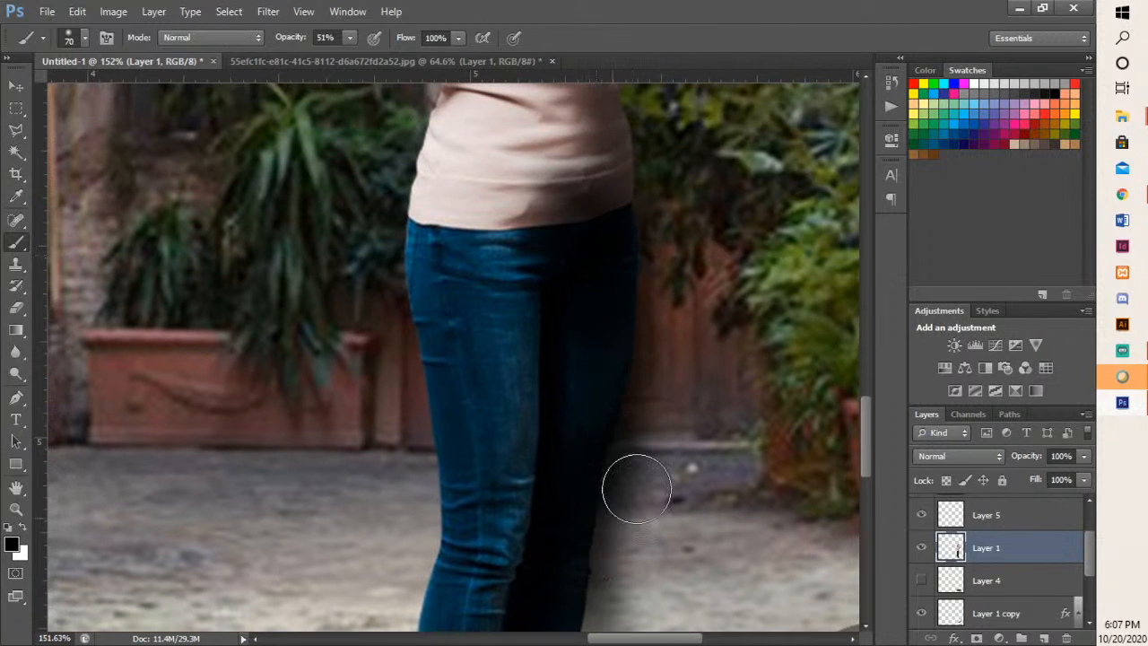
- Add soft black shading on Layer 1 across the lower part of the shirt and beneath the woman's bent arm
mouse_move(692, 261)
mouse_down()
mouse_move(693, 528)
mouse_move(680, 566)
mouse_up()
drag(554, 515, 587, 409)
mouse_move(424, 296)
mouse_down()
mouse_move(440, 269)
mouse_move(431, 295)
mouse_move(443, 310)
mouse_up()
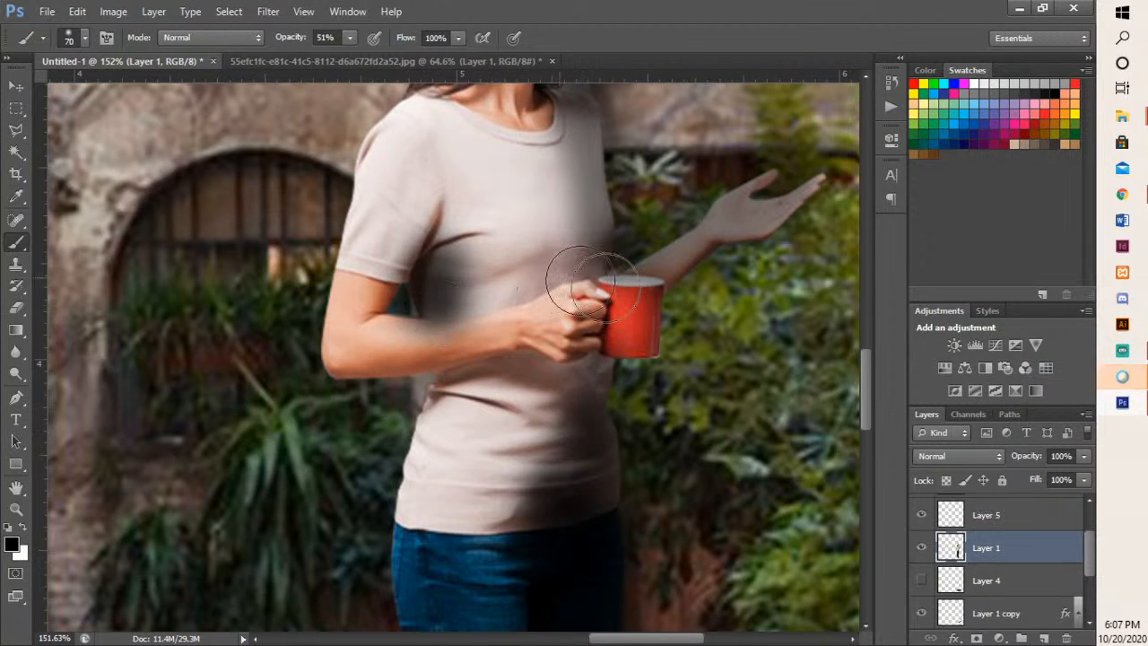
scroll(718, 365, down, 5)
scroll(717, 365, down, 3)
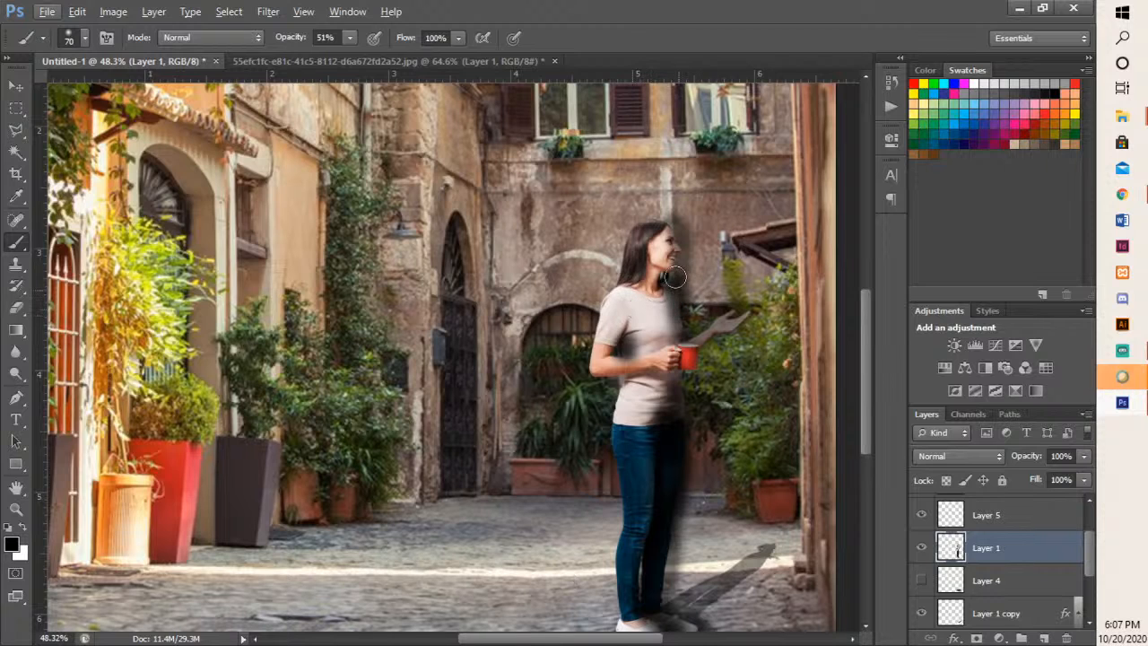
- Try the Overlay blend mode on Layer 1
drag(756, 372, 574, 302)
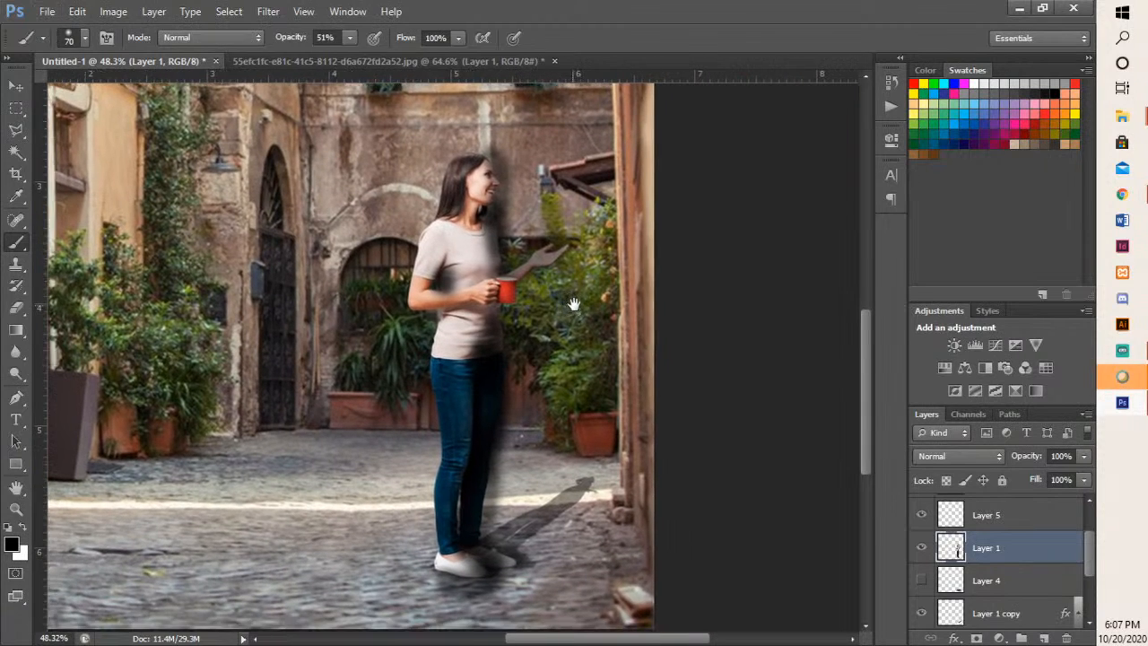
click(945, 458)
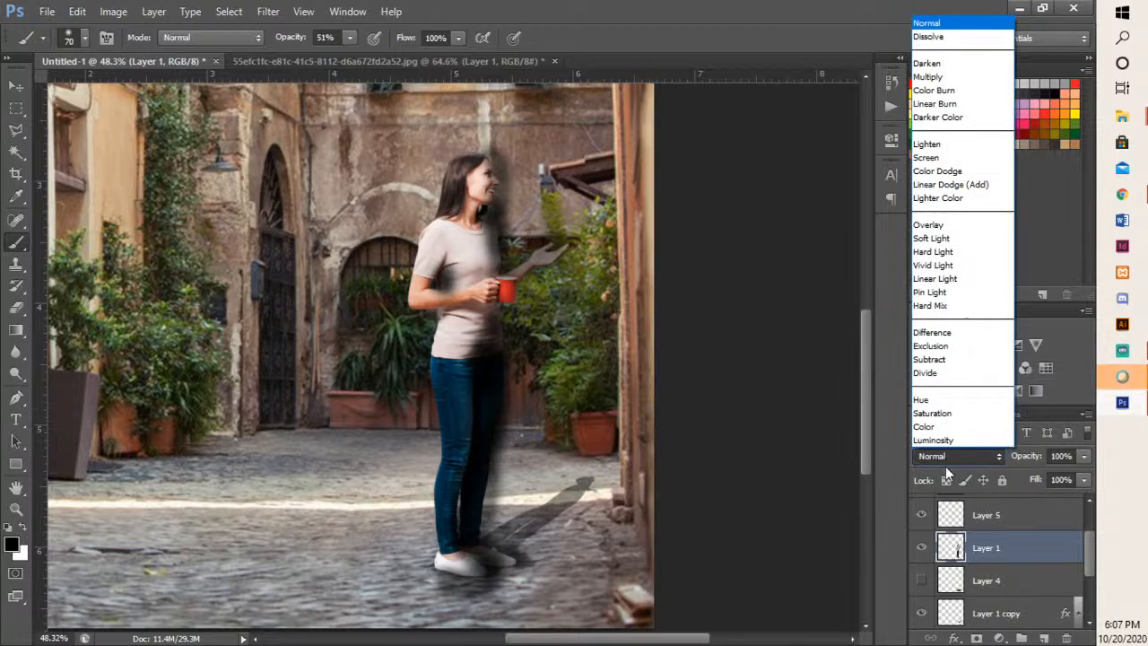
click(957, 229)
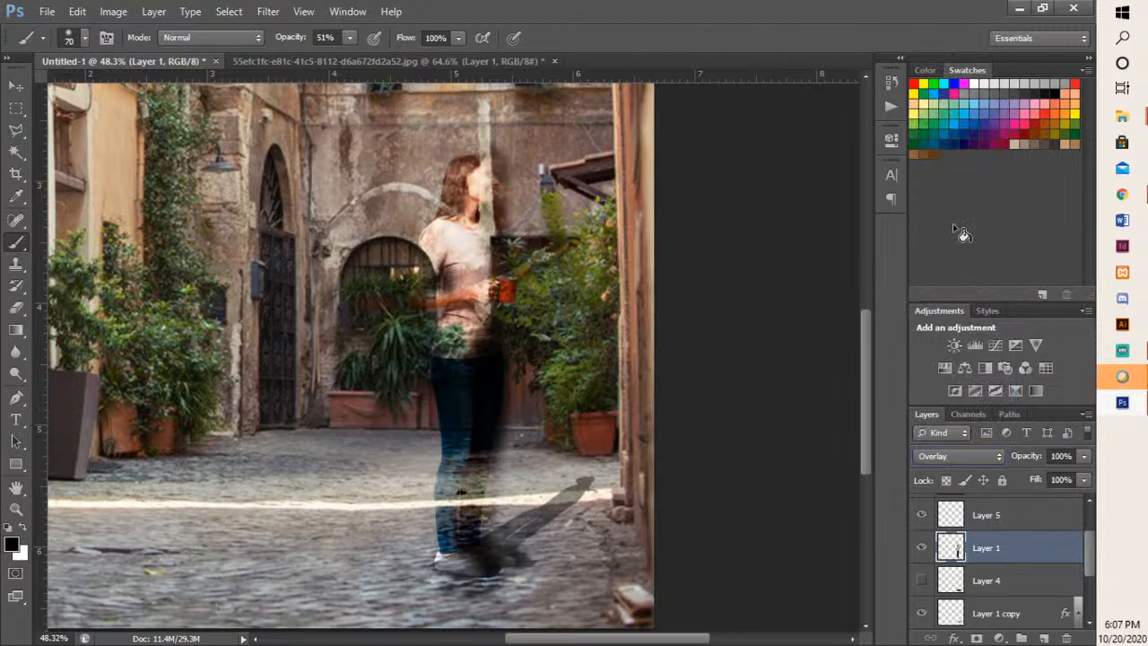
key(ctrl+z)
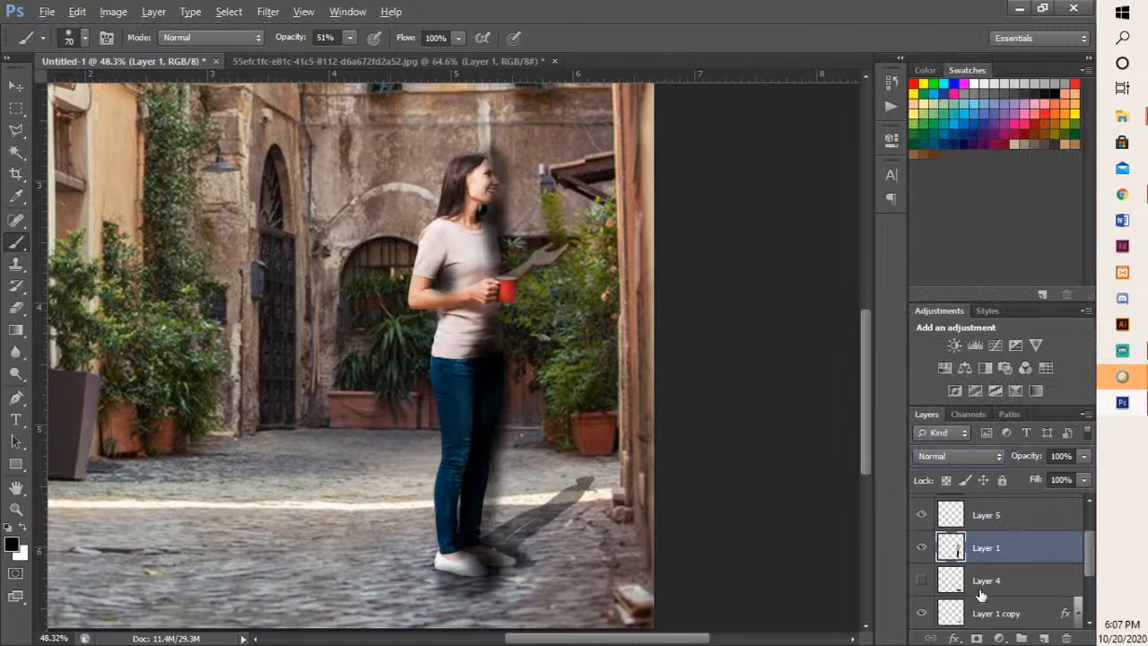
- Revert the black shading painted directly on Layer 1, and make Layer 5 active and visible
click(922, 546)
click(923, 547)
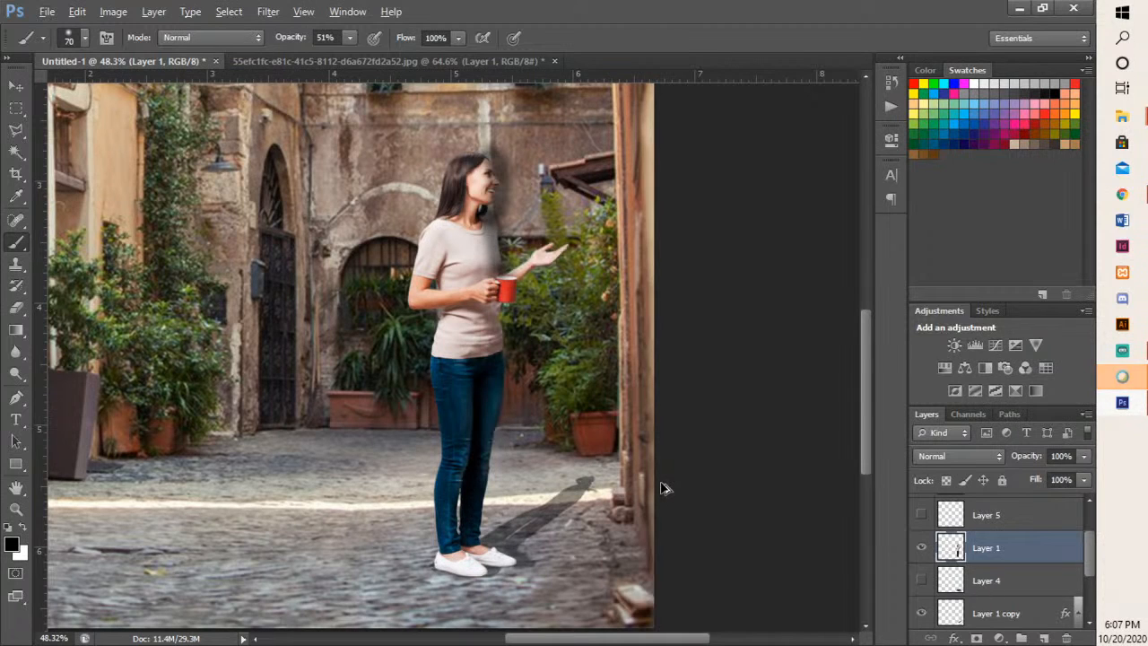
key(alt+bracketright)
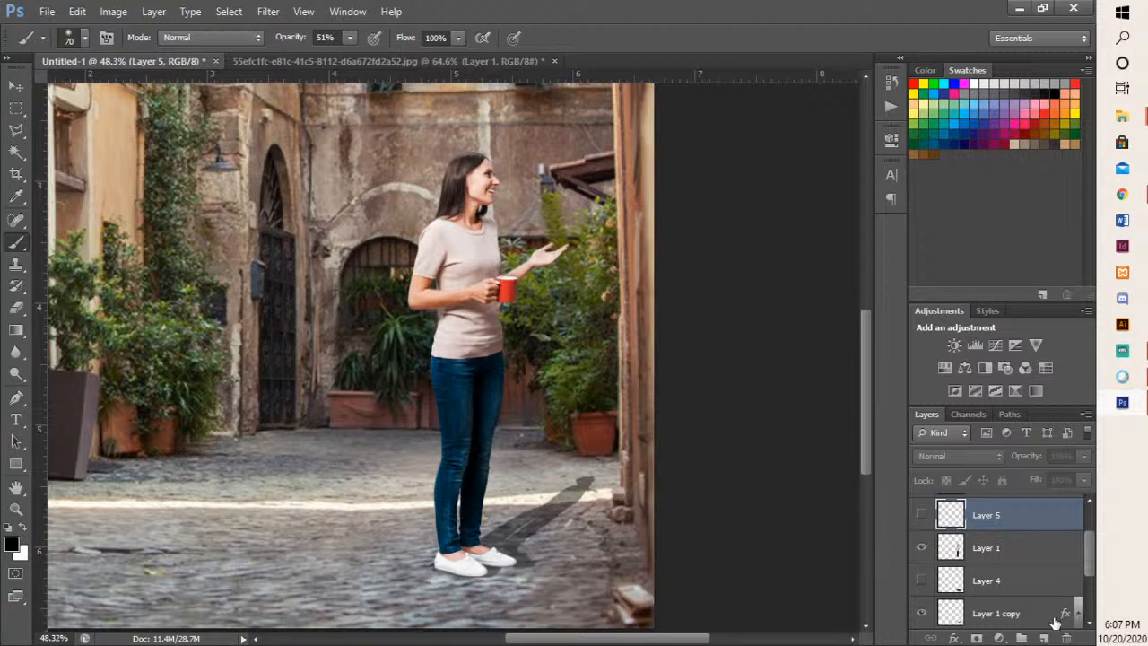
click(922, 516)
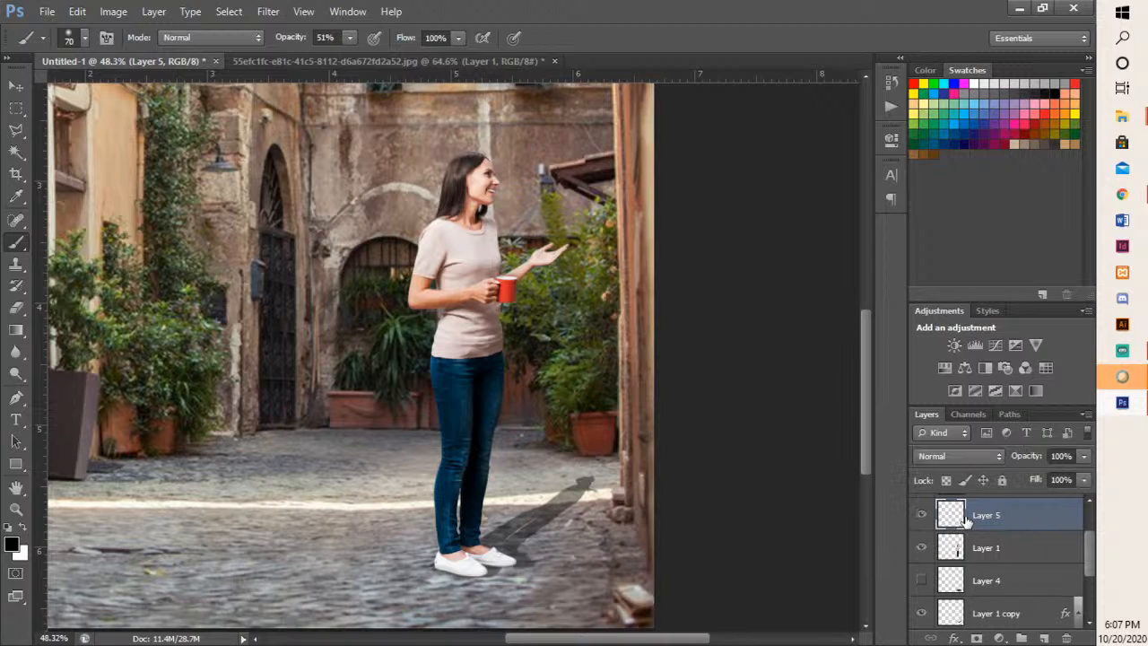
click(922, 548)
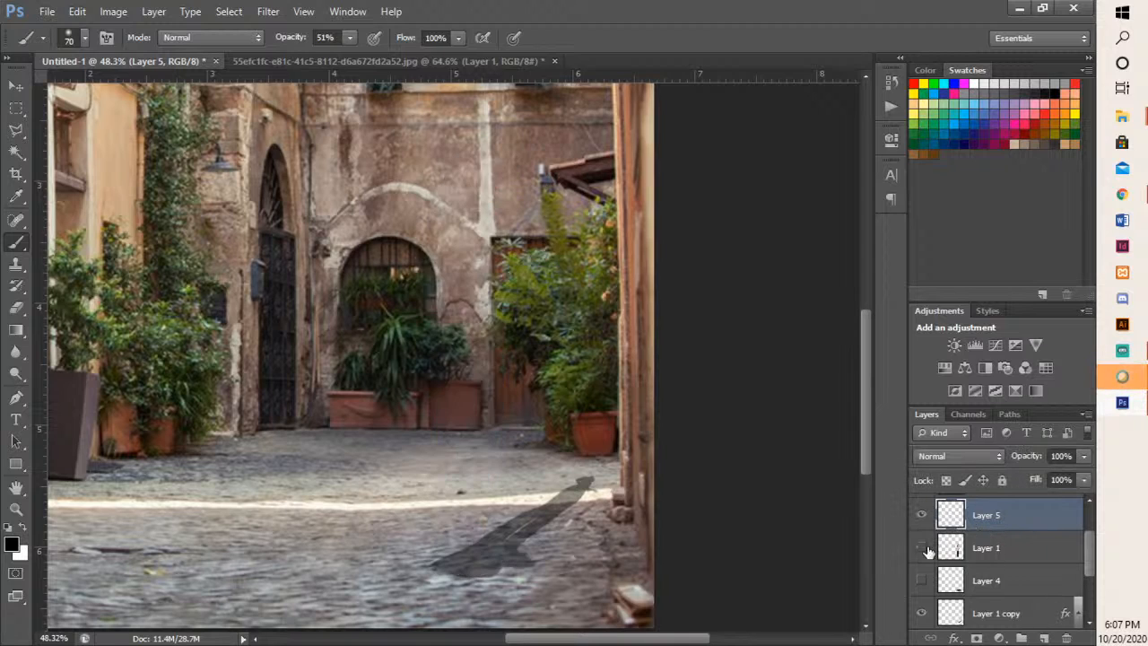
click(922, 548)
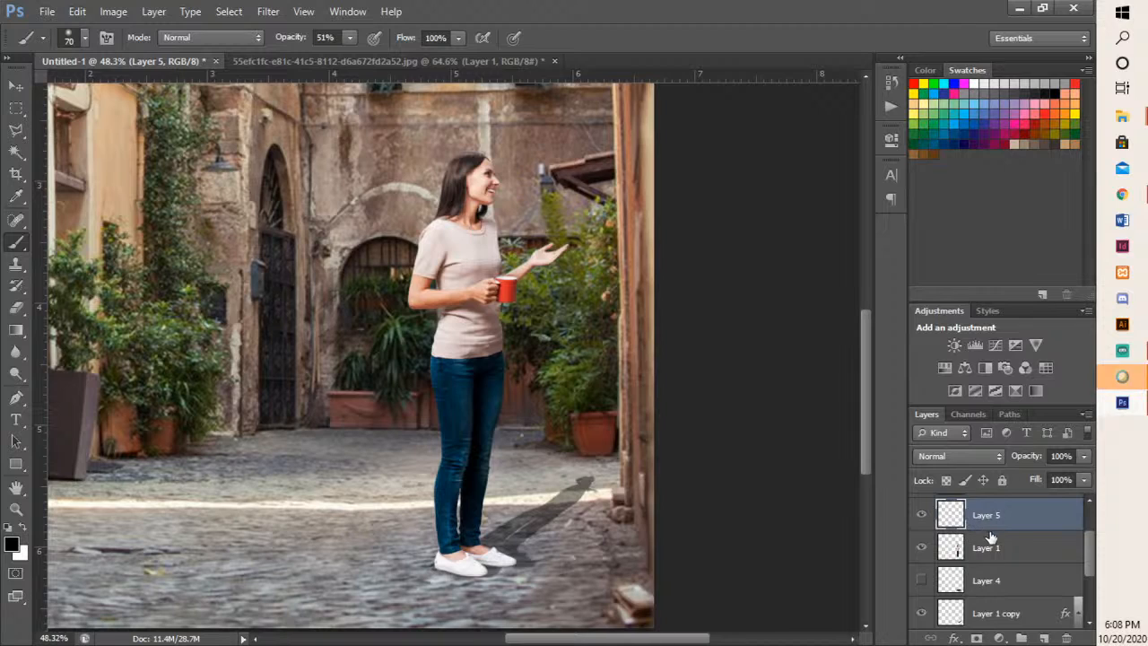
- Fully lock Layer 1 to protect it from painting, and make Layer 5 the active layer
click(1006, 558)
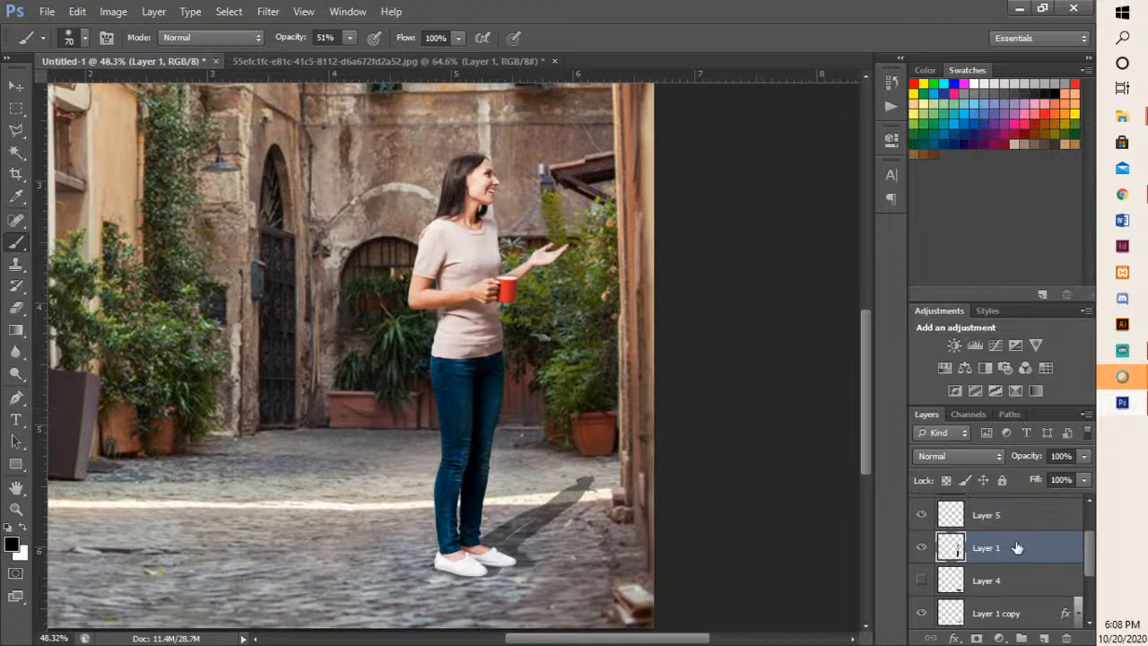
click(1003, 481)
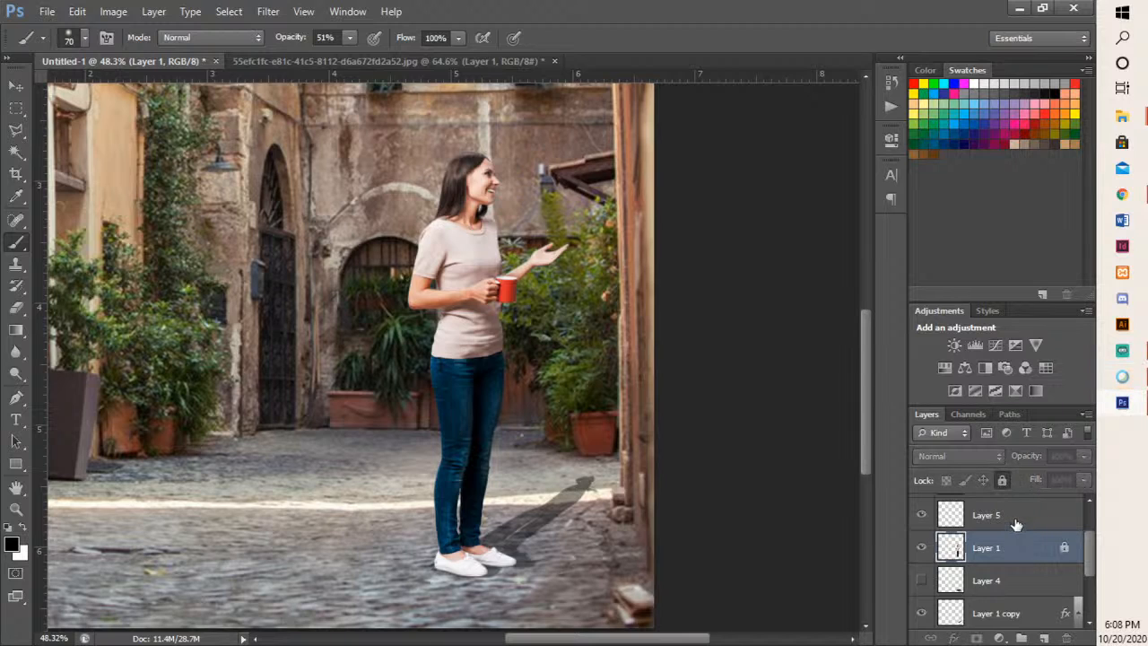
click(1016, 523)
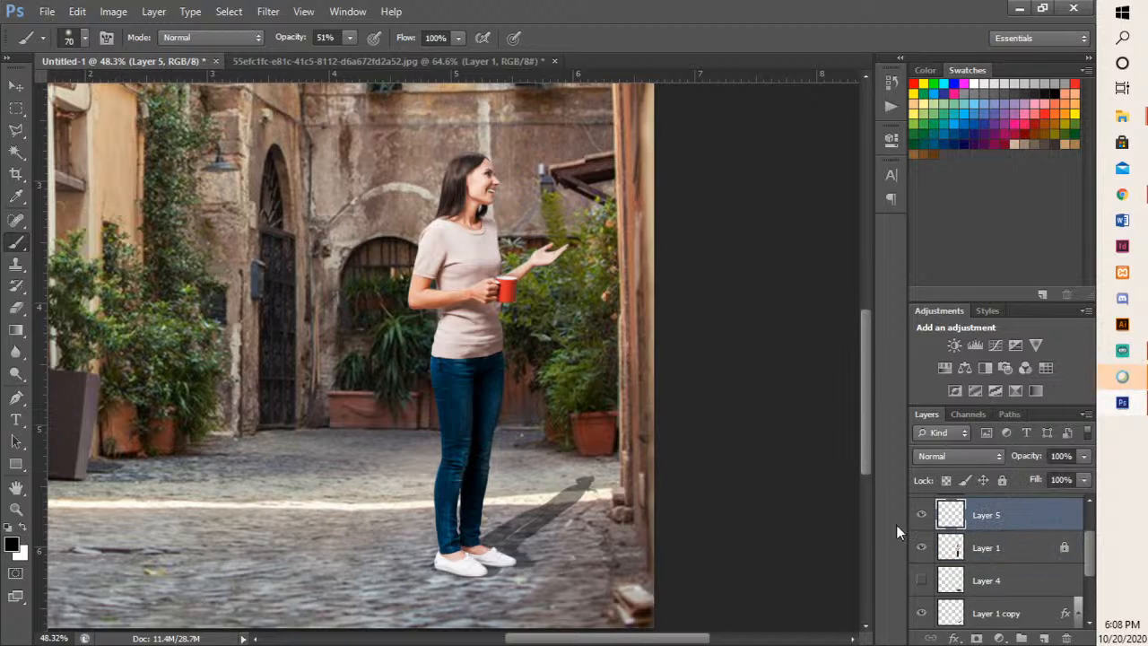
- Paint soft black shading on Layer 5 along the woman's front side from her face down to her shoes
mouse_move(507, 558)
mouse_down()
mouse_move(474, 531)
mouse_move(474, 501)
mouse_move(476, 558)
mouse_move(493, 563)
mouse_move(471, 510)
mouse_up()
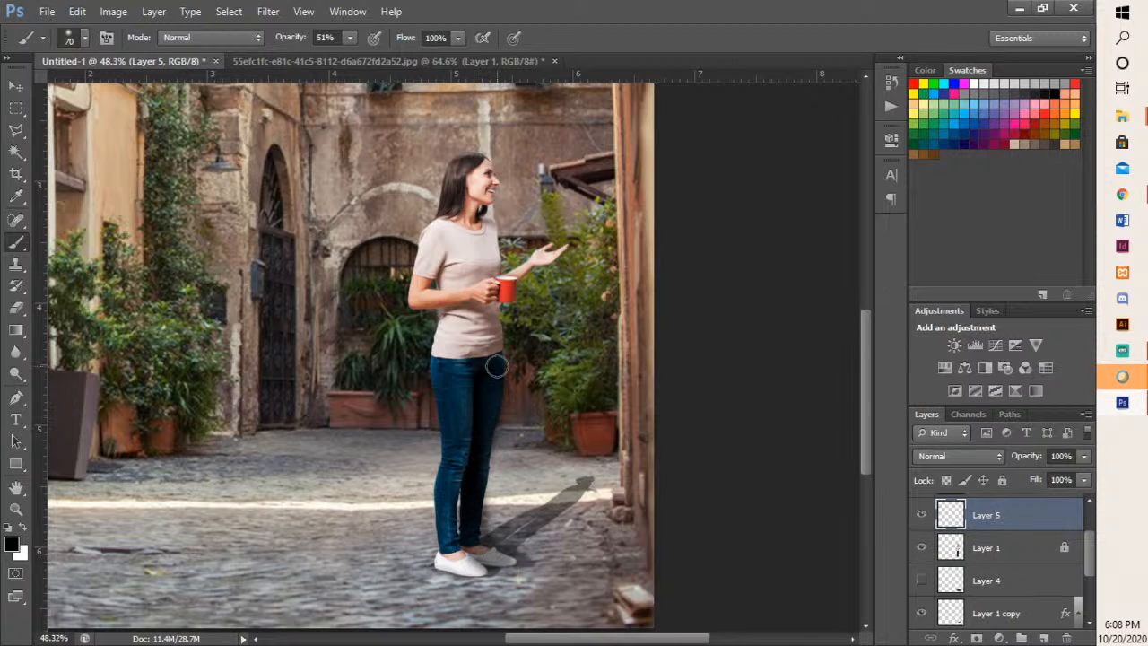
mouse_move(519, 262)
mouse_down()
mouse_move(561, 251)
mouse_move(542, 244)
mouse_move(503, 258)
mouse_move(489, 232)
mouse_move(490, 152)
mouse_up()
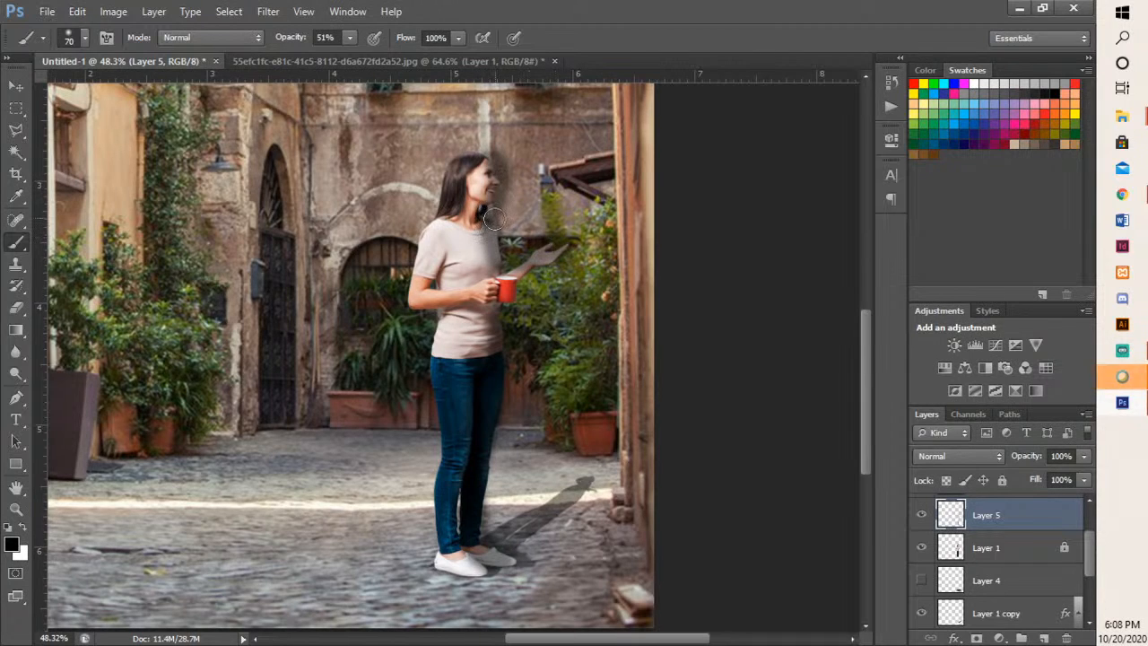
drag(493, 219, 493, 271)
mouse_move(492, 328)
mouse_down()
mouse_move(481, 373)
mouse_move(494, 448)
mouse_move(479, 572)
mouse_move(488, 590)
mouse_move(484, 570)
mouse_move(509, 550)
mouse_up()
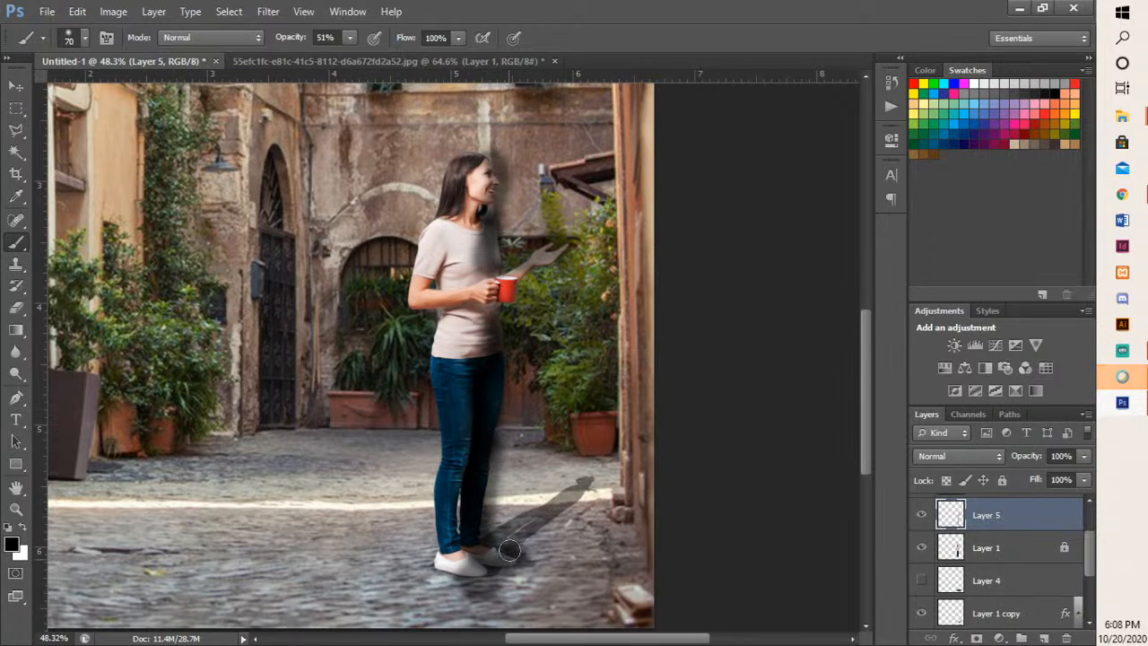
drag(511, 336, 504, 191)
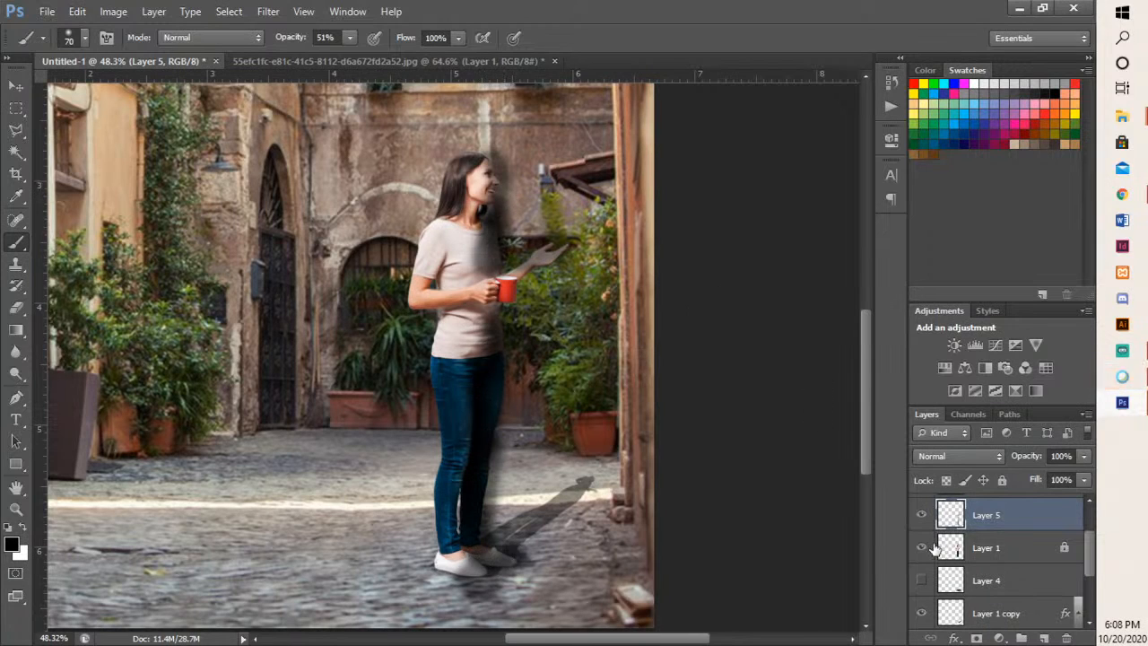
- Set Layer 5's blend mode to Overlay and brush more black shading from the woman's waist down to her shoes
click(974, 454)
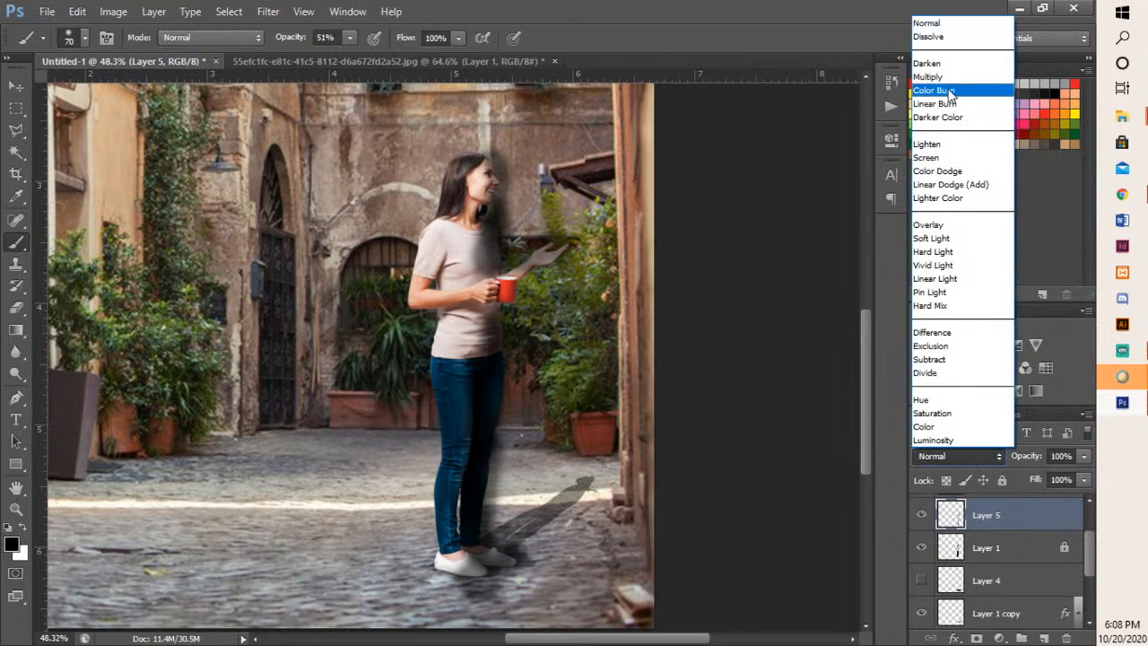
click(949, 78)
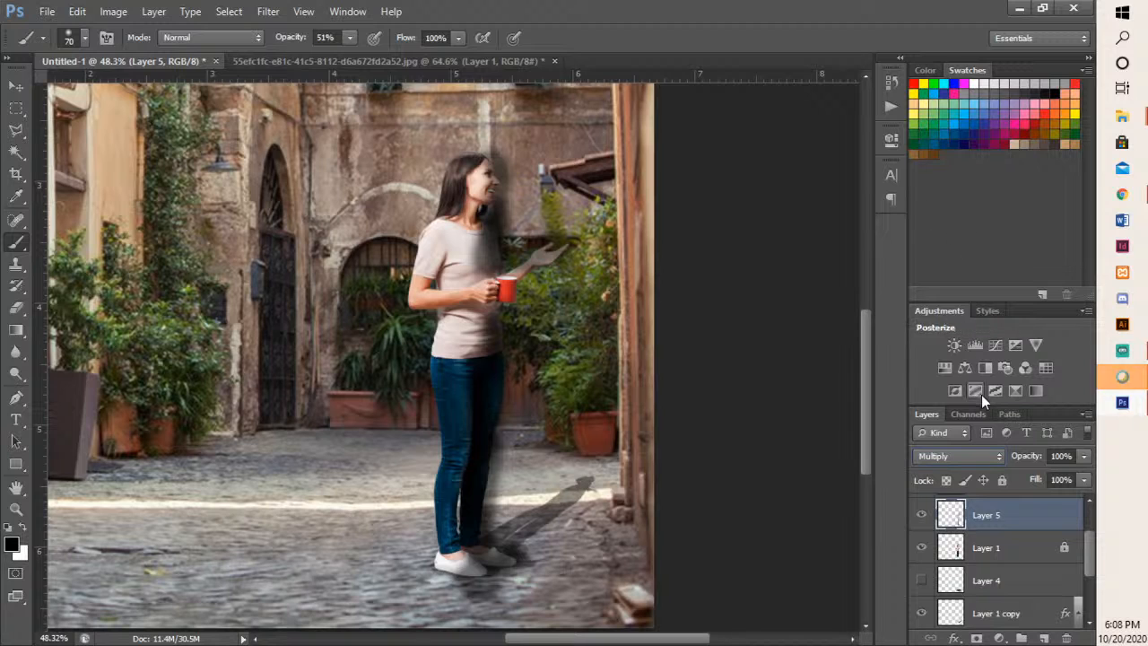
click(948, 458)
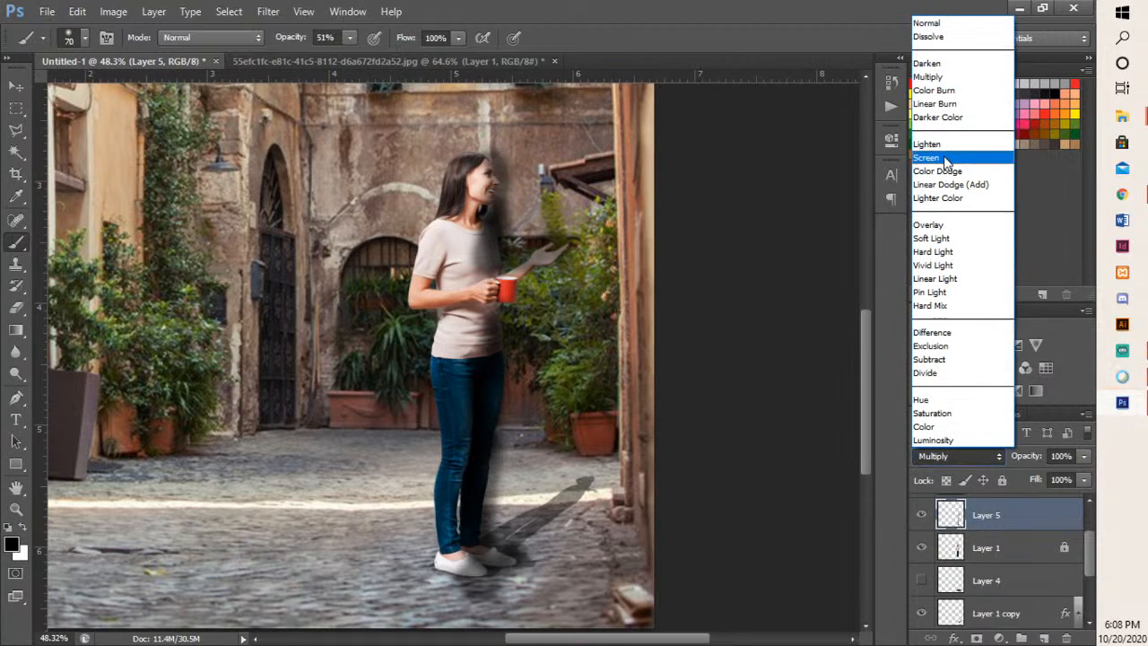
click(933, 225)
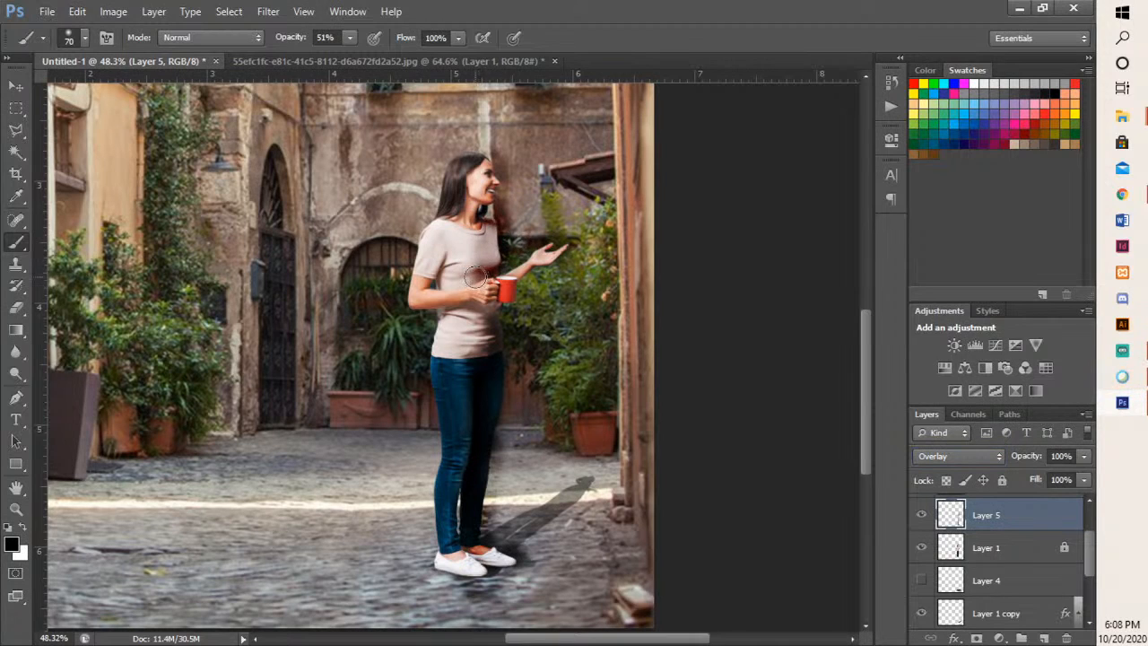
mouse_move(493, 327)
mouse_down()
mouse_move(467, 545)
mouse_move(489, 572)
mouse_move(507, 568)
mouse_move(459, 568)
mouse_move(475, 560)
mouse_move(461, 566)
mouse_move(465, 545)
mouse_move(467, 568)
mouse_move(479, 572)
mouse_move(446, 570)
mouse_up()
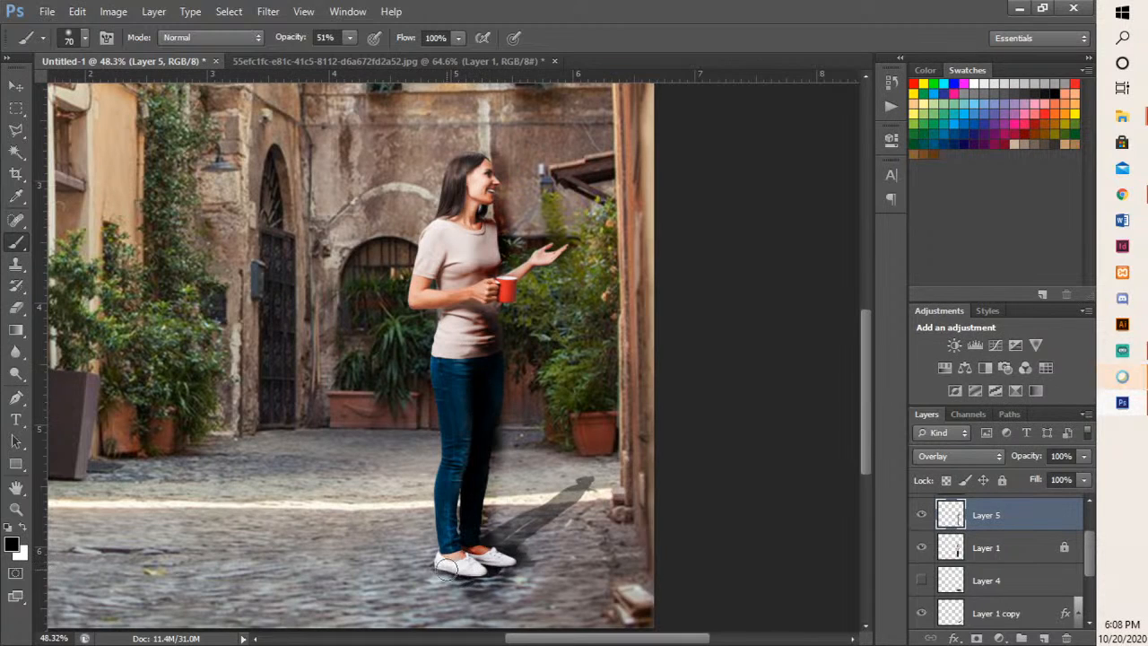
- Reduce Layer 5's opacity to 57%
click(1083, 457)
click(1044, 474)
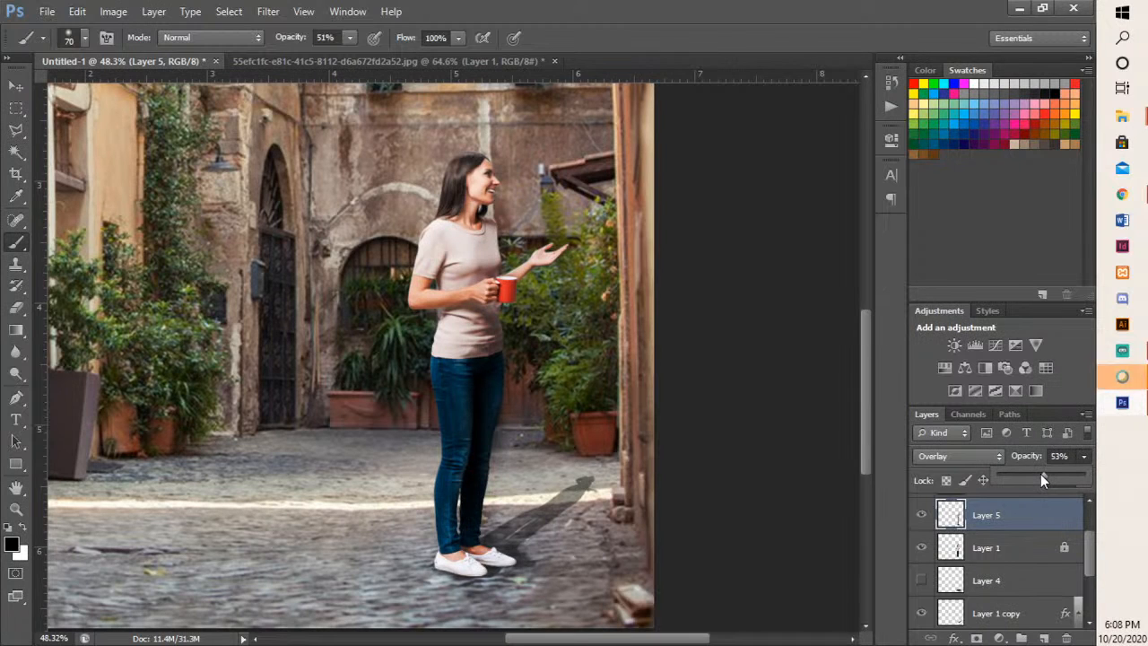
drag(1043, 474, 1047, 474)
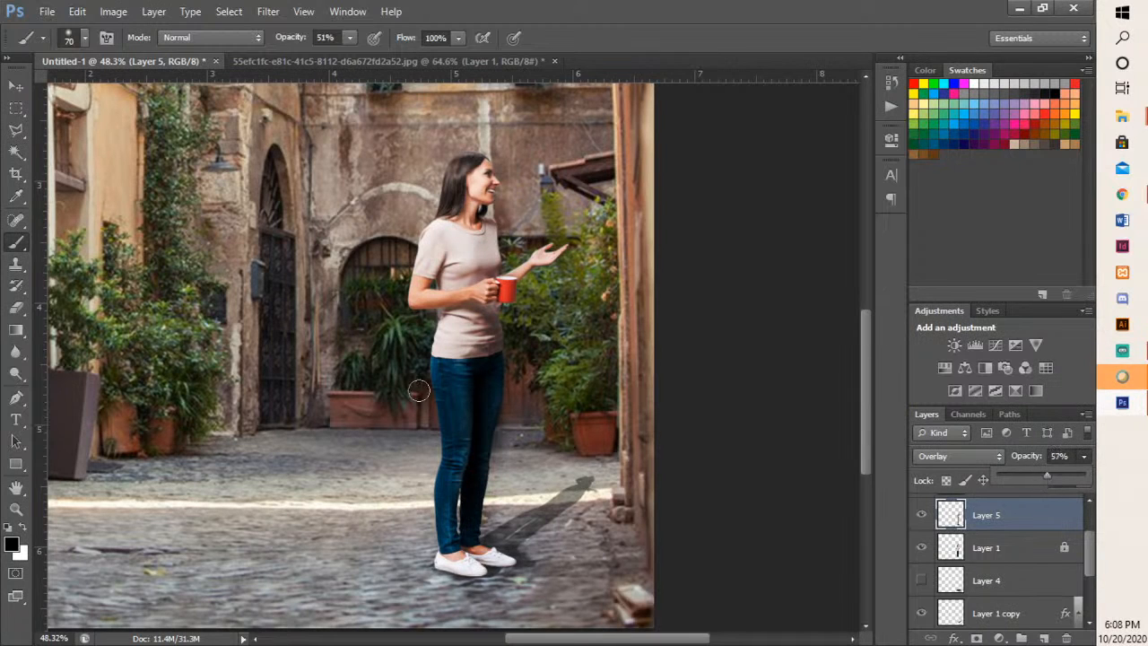
scroll(418, 391, down, 1)
scroll(418, 390, down, 1)
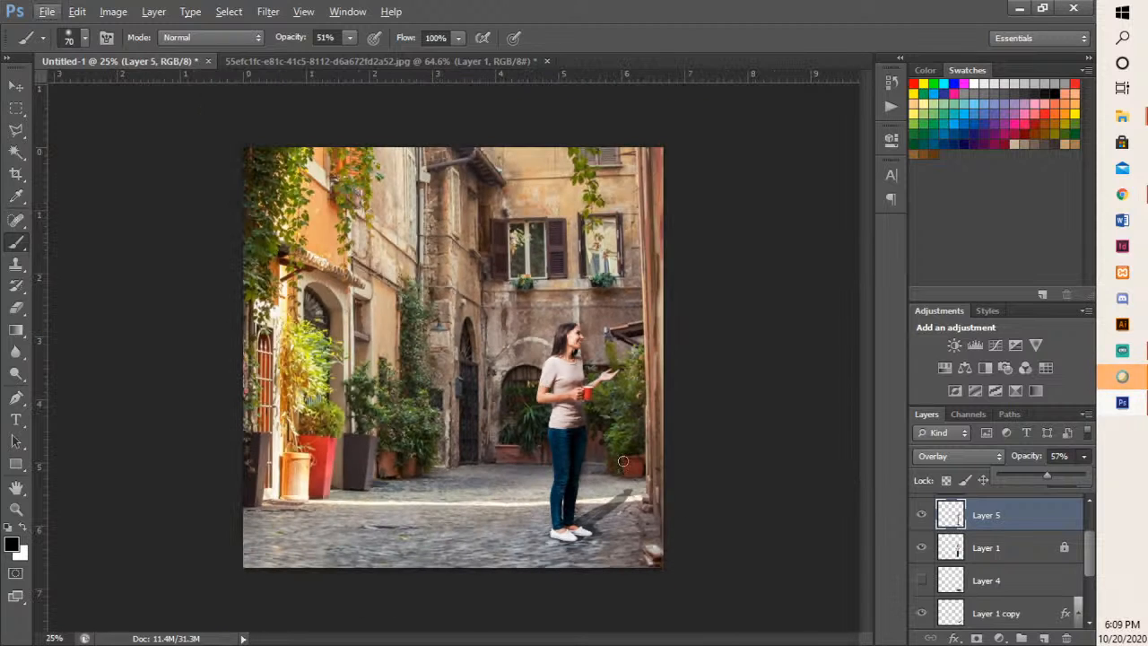
- Brush black shading on Layer 5 over the woman's bent arm, sleeve, torso and face
scroll(571, 376, up, 3)
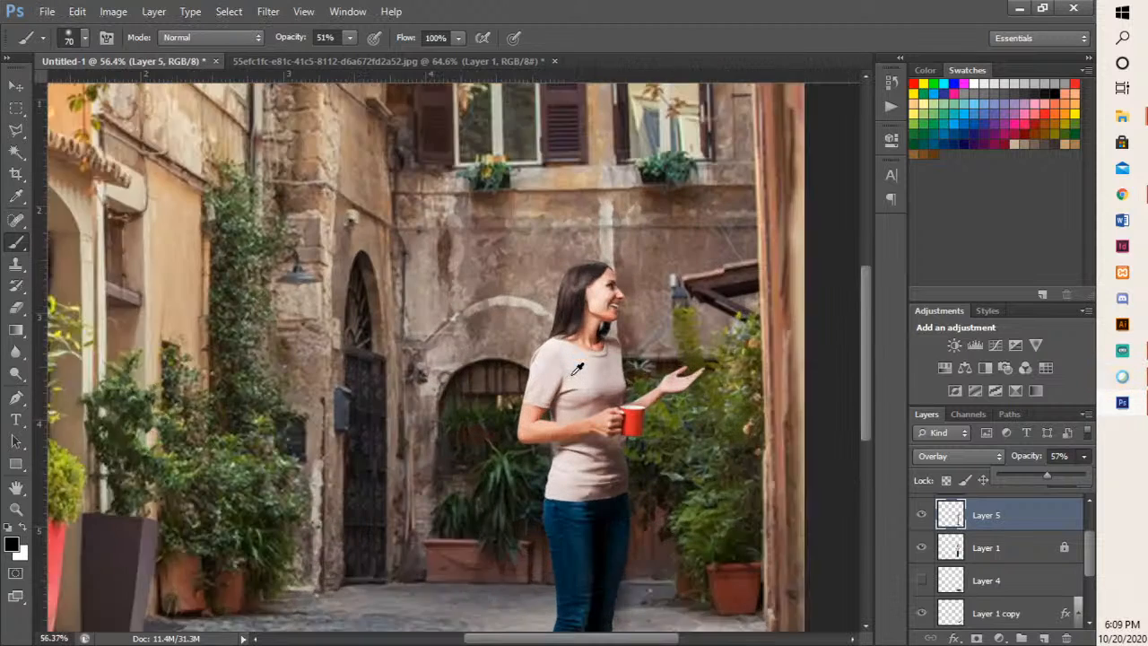
mouse_move(525, 384)
mouse_down()
mouse_move(513, 422)
mouse_move(520, 399)
mouse_move(516, 458)
mouse_up()
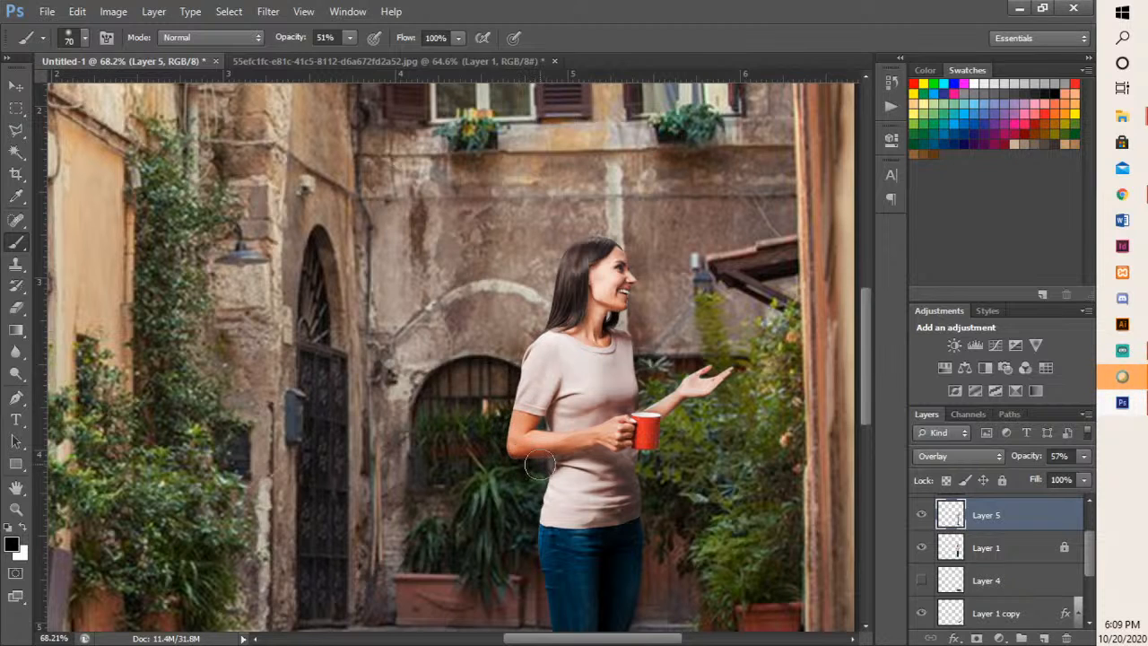
scroll(530, 431, down, 4)
mouse_move(535, 403)
mouse_down()
mouse_move(543, 359)
mouse_move(592, 392)
mouse_move(591, 360)
mouse_move(621, 292)
mouse_up()
scroll(603, 309, up, 3)
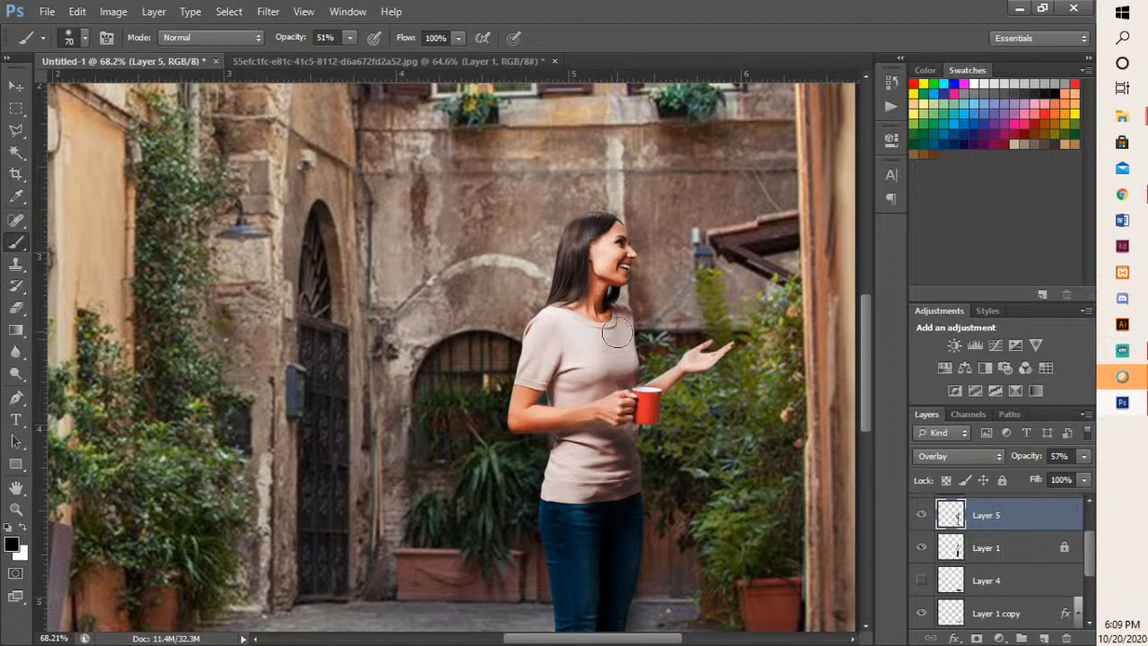
- Darken the cobblestones around the woman's shoes on Layer 5 with a 200 px soft black brush
scroll(603, 358, down, 2)
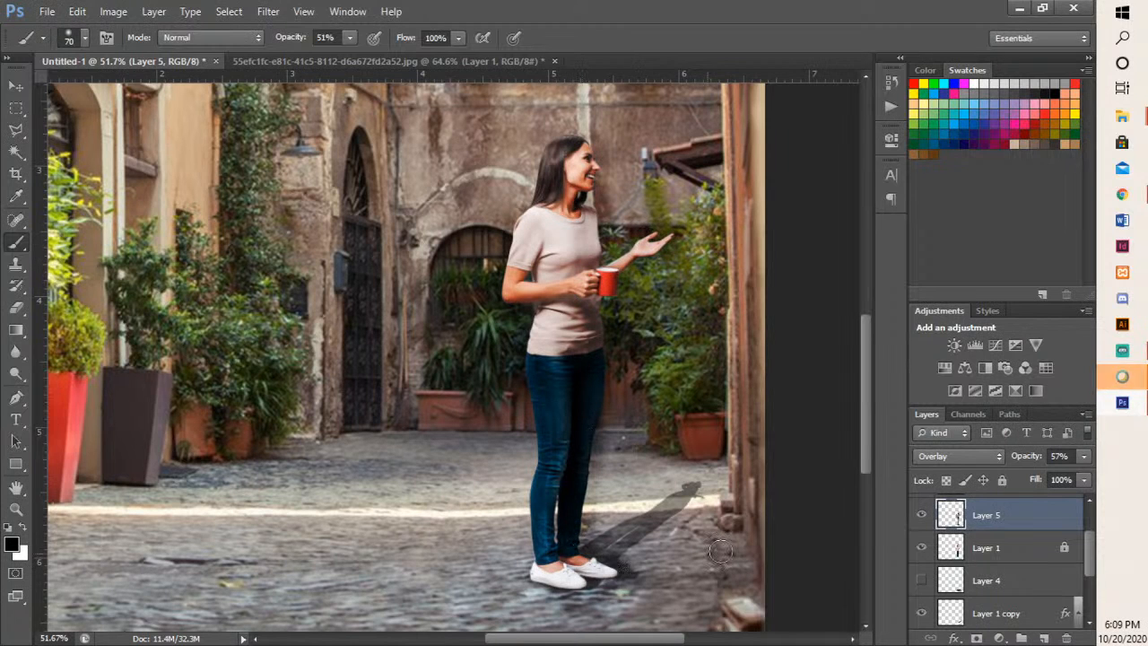
scroll(636, 500, down, 3)
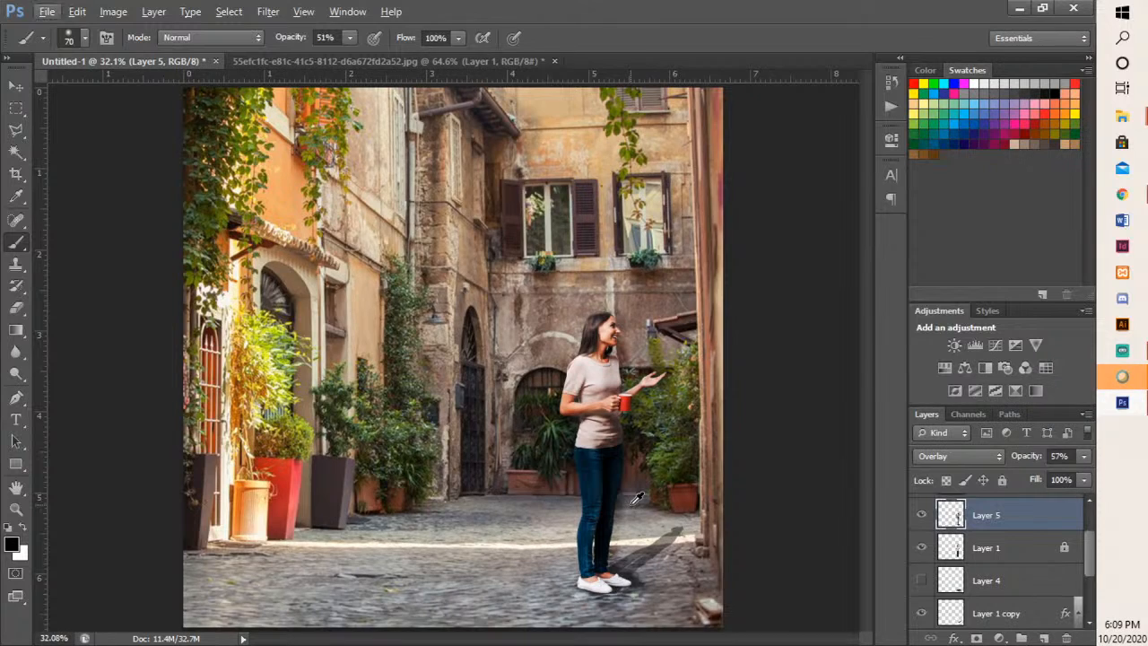
scroll(636, 500, down, 2)
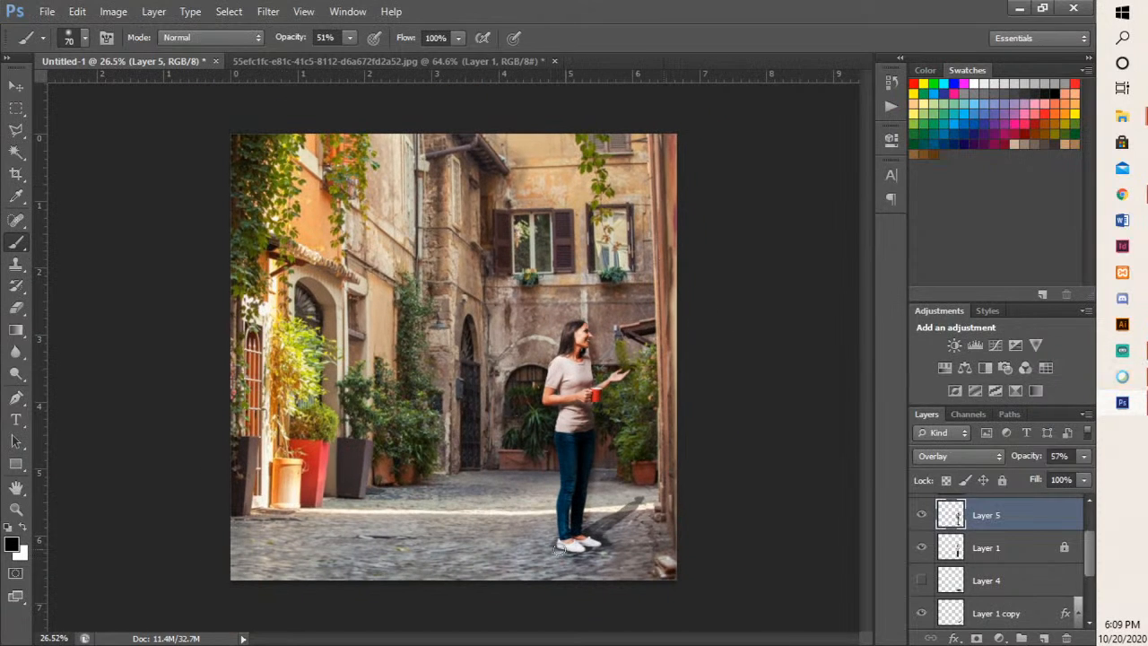
mouse_move(530, 552)
mouse_down()
mouse_move(603, 549)
mouse_move(582, 565)
mouse_up()
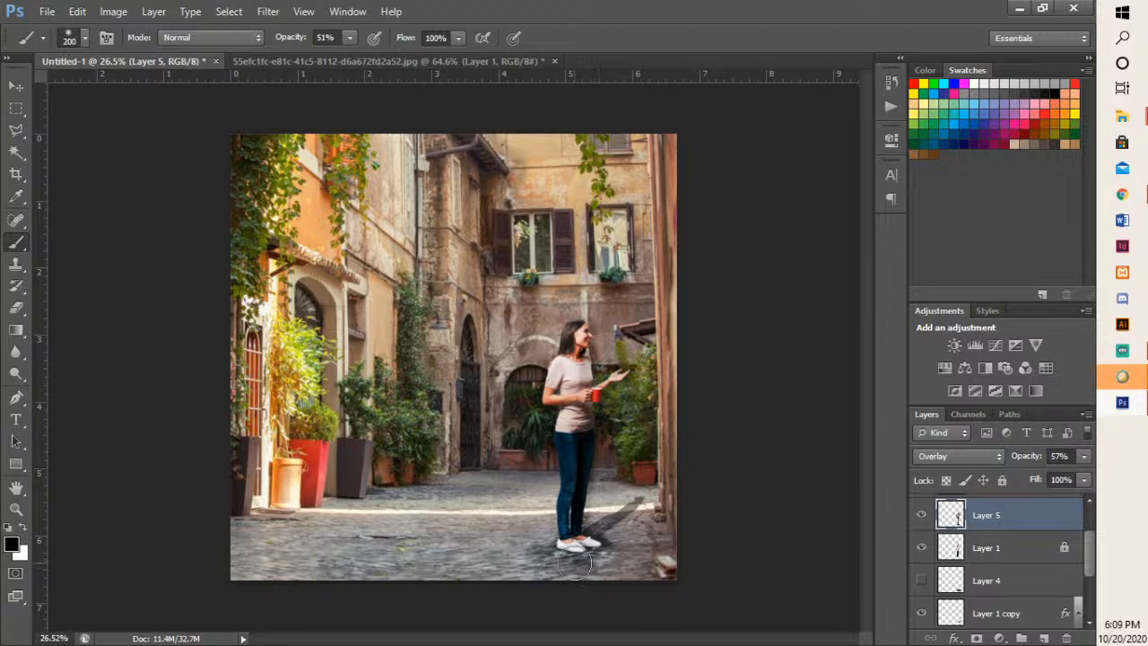
- Enlarge the brush to 800 px and darken the foreground cobblestones and the wall beside the woman on Layer 5
key(bracketright)
key(bracketright)
key(bracketright)
key(bracketright)
key(bracketright)
key(bracketright)
key(bracketright)
key(bracketright)
key(bracketright)
key(bracketright)
key(bracketright)
key(bracketright)
key(bracketright)
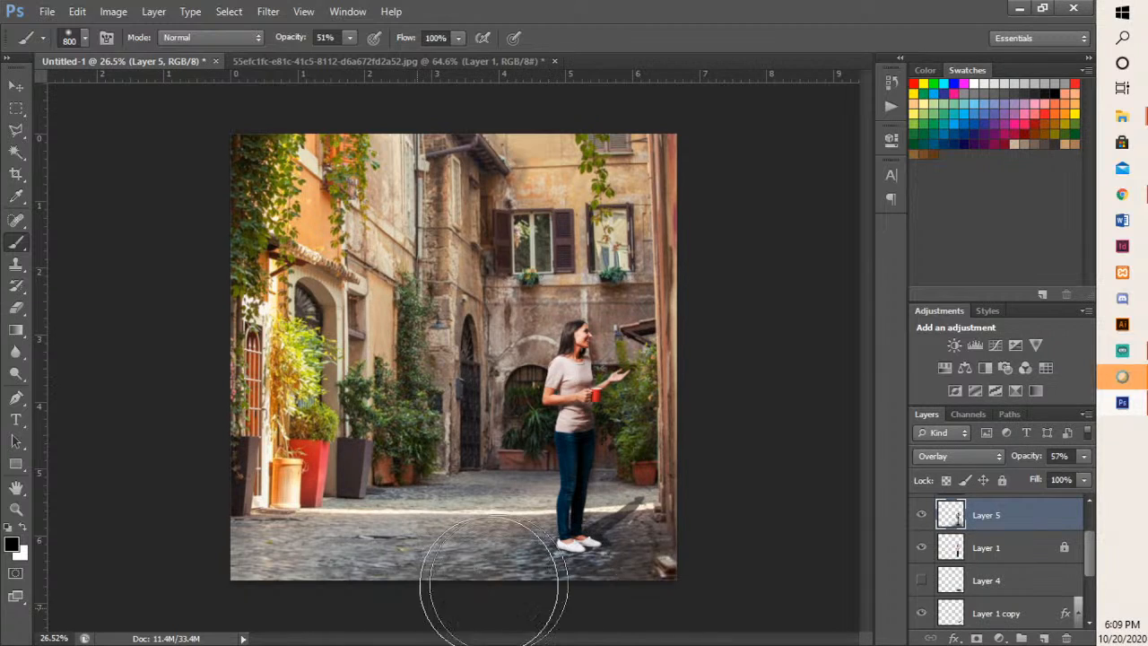
drag(394, 596, 320, 611)
mouse_move(716, 238)
mouse_down()
mouse_move(686, 448)
mouse_move(692, 260)
mouse_move(701, 233)
mouse_move(684, 485)
mouse_up()
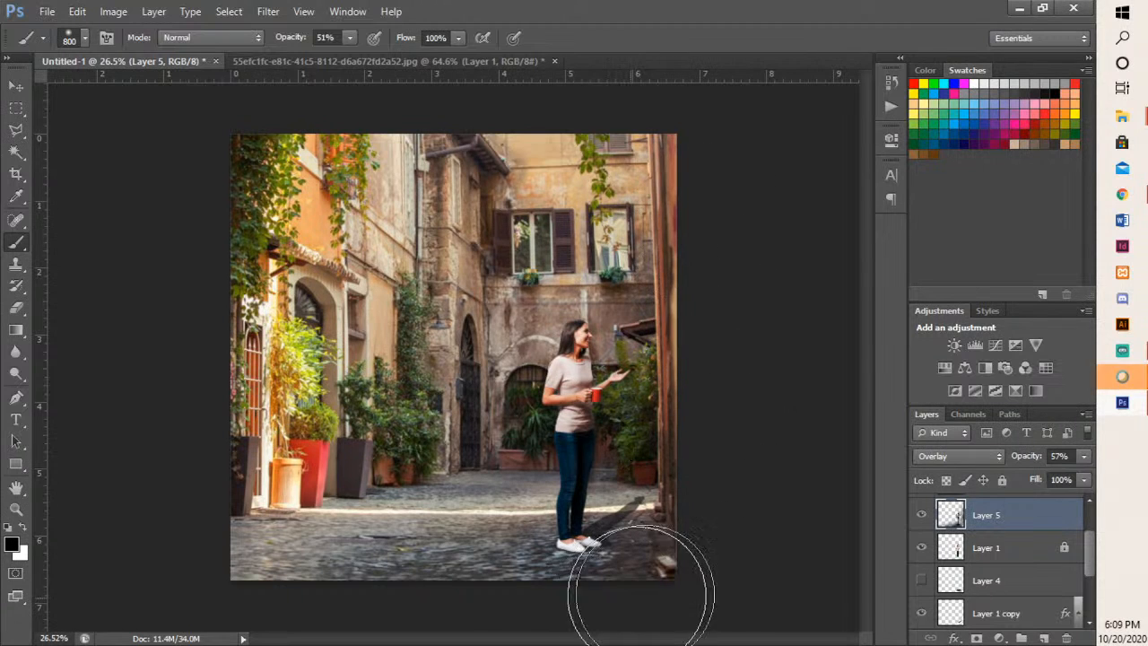
- Make Layer 4 the active layer
scroll(823, 488, down, 1)
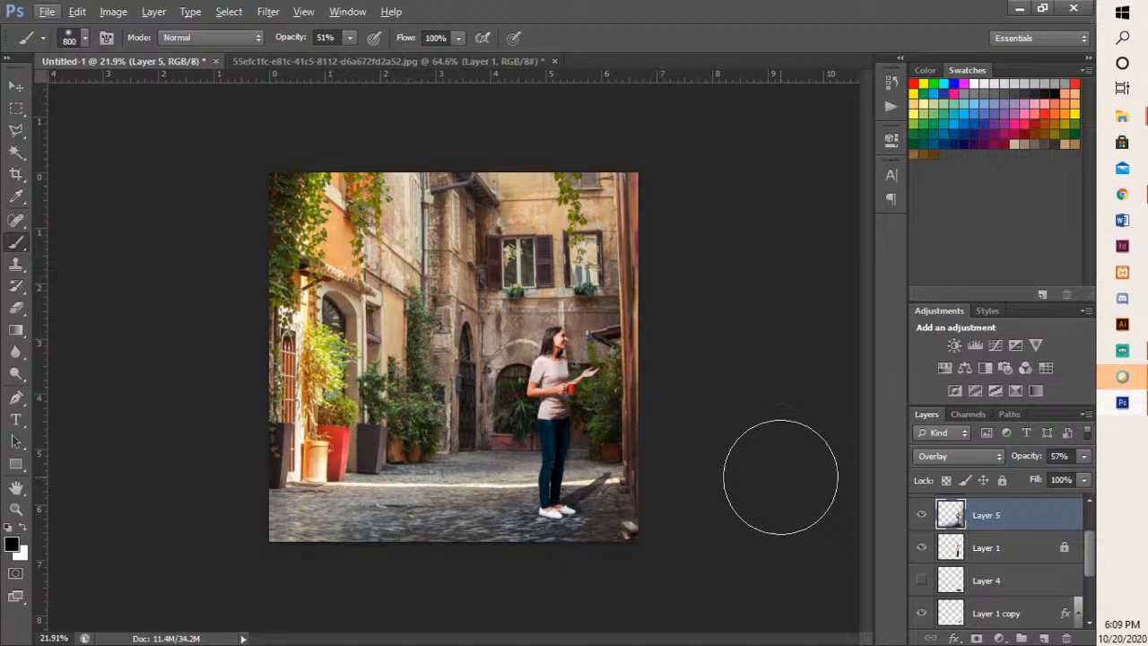
click(977, 594)
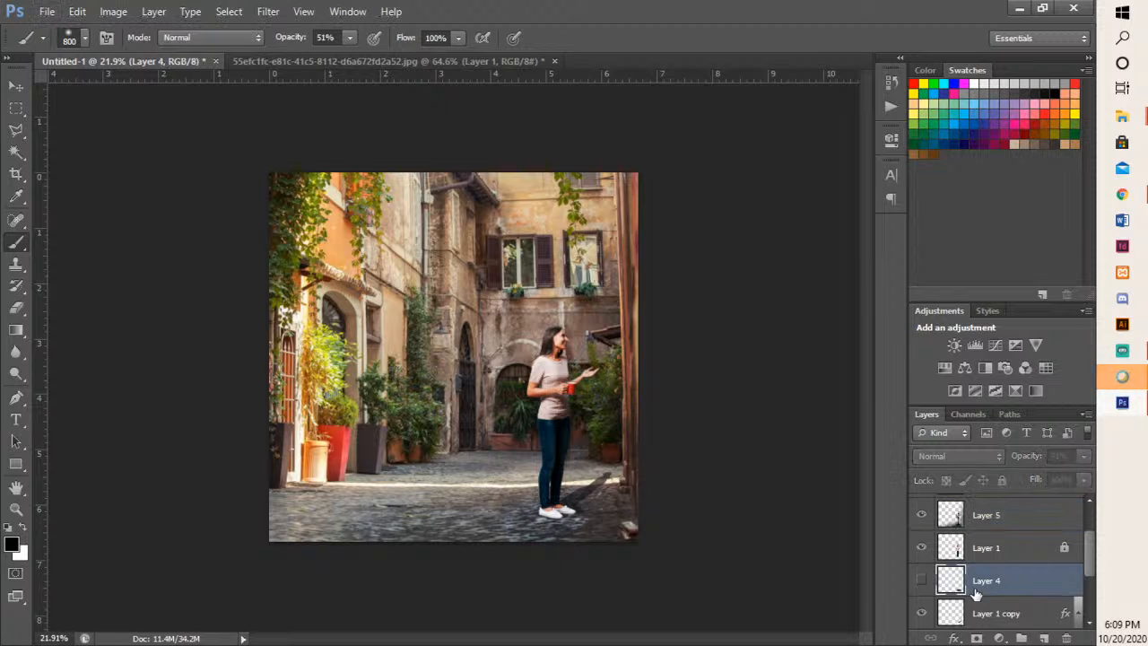
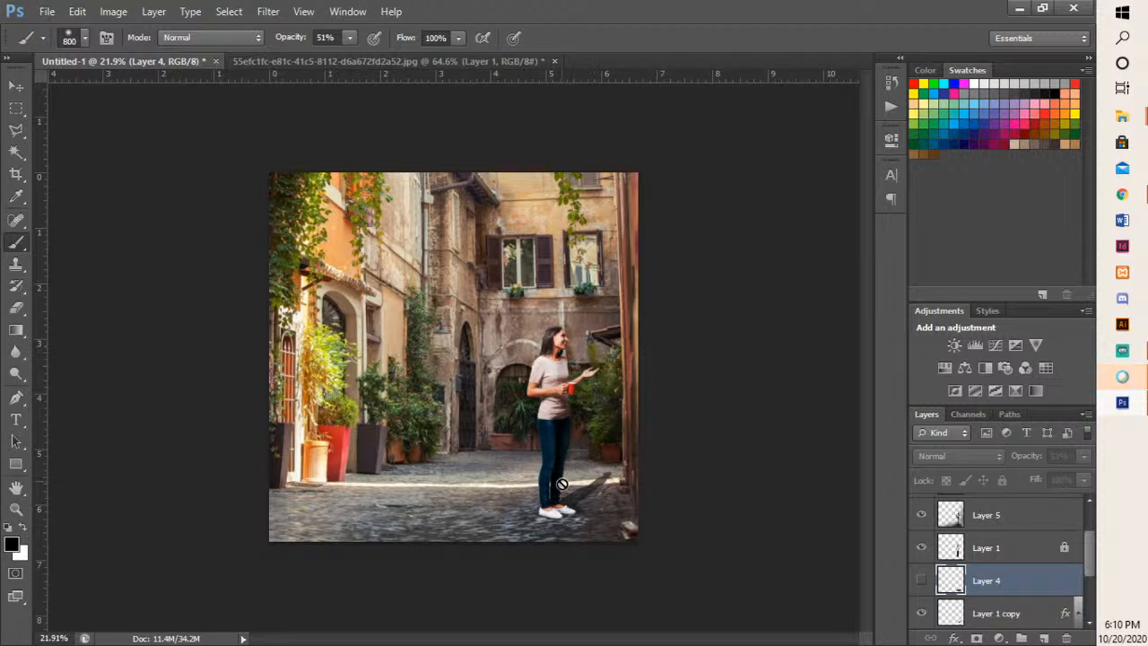
- Make the Layer 1 copy shadow layer active and toggle its visibility to check the cast shadow beside the woman
scroll(584, 501, up, 6)
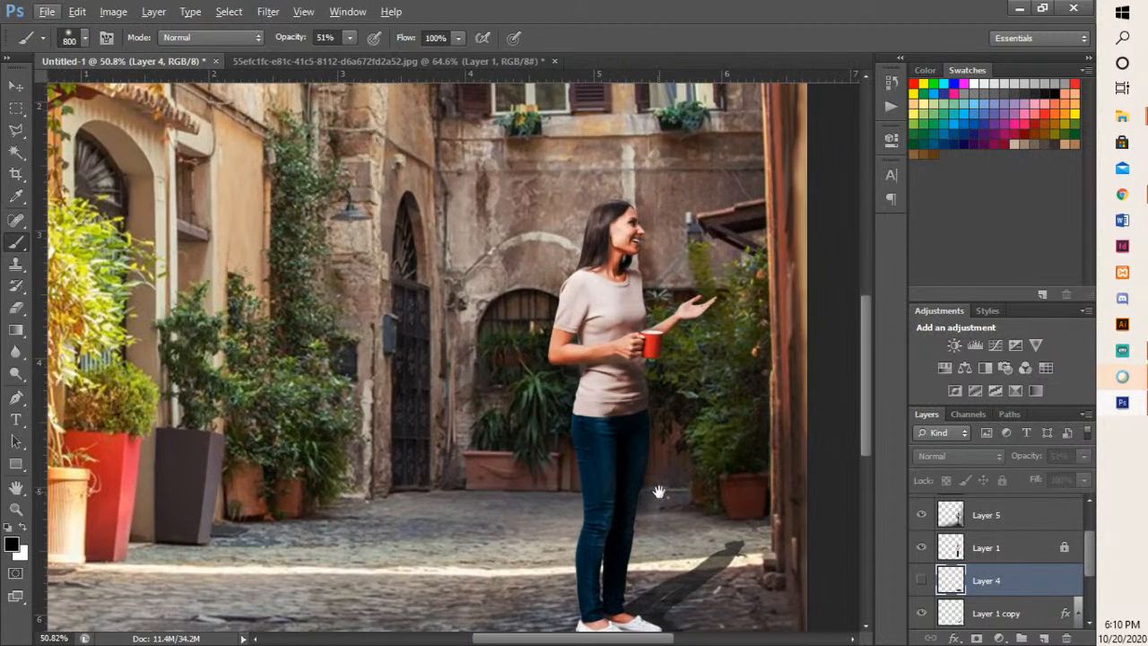
drag(659, 493, 516, 361)
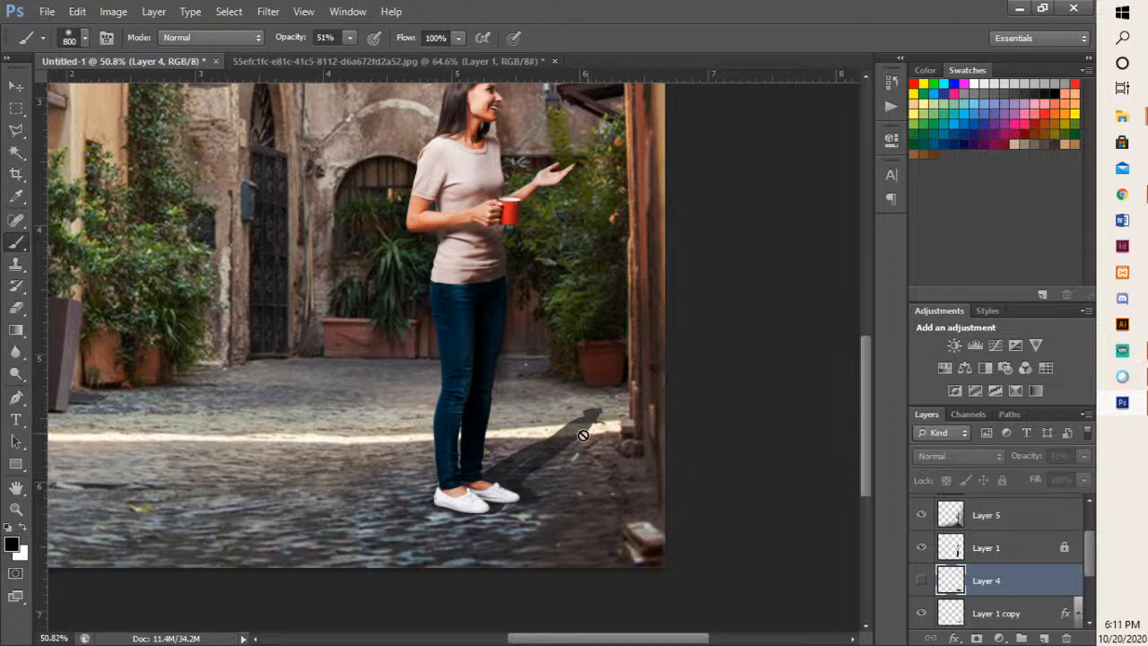
scroll(962, 564, down, 1)
click(985, 588)
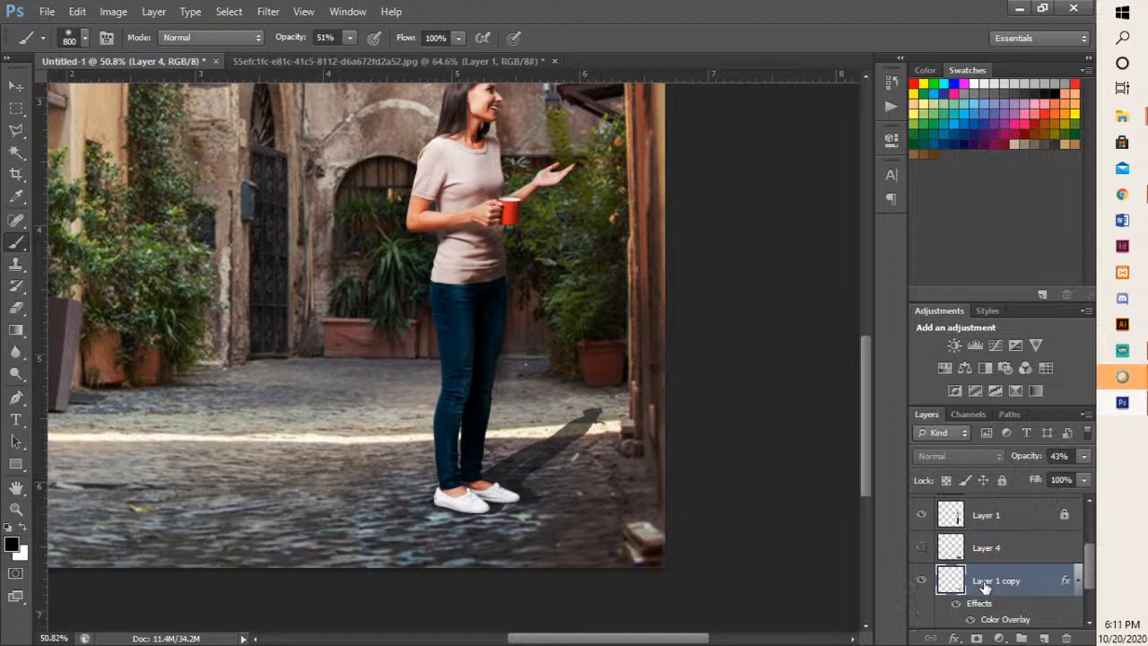
scroll(985, 588, down, 2)
scroll(978, 576, up, 3)
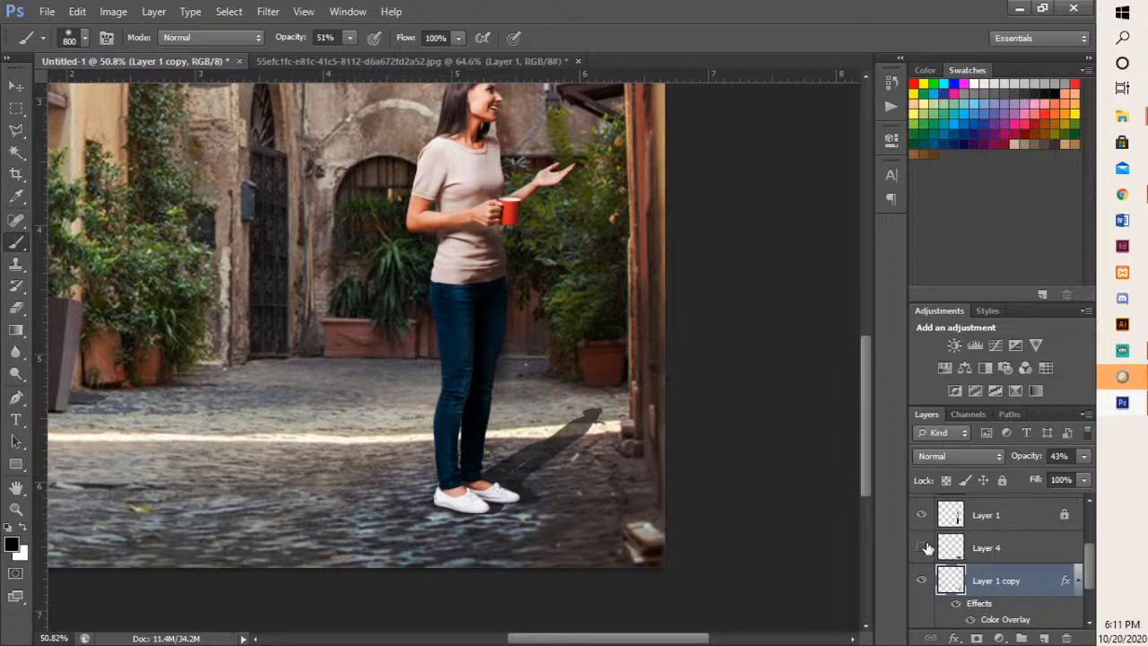
click(923, 583)
click(923, 582)
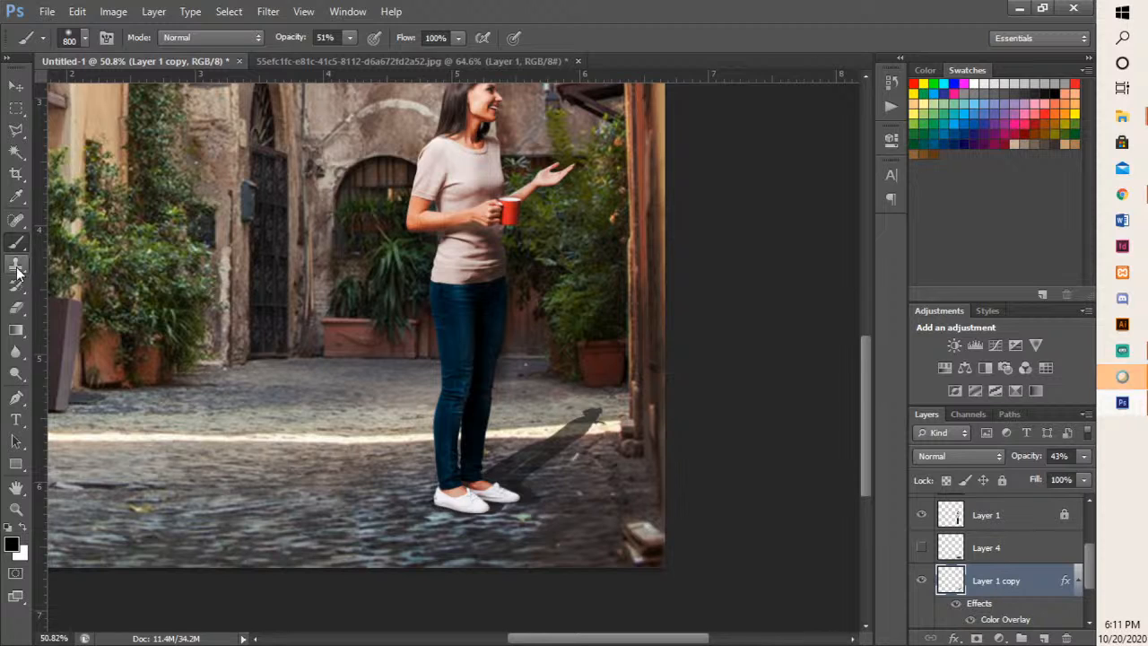
- Erase the far end of the cast shadow on Layer 1 copy with a soft 100 px Eraser at 47% opacity
click(18, 308)
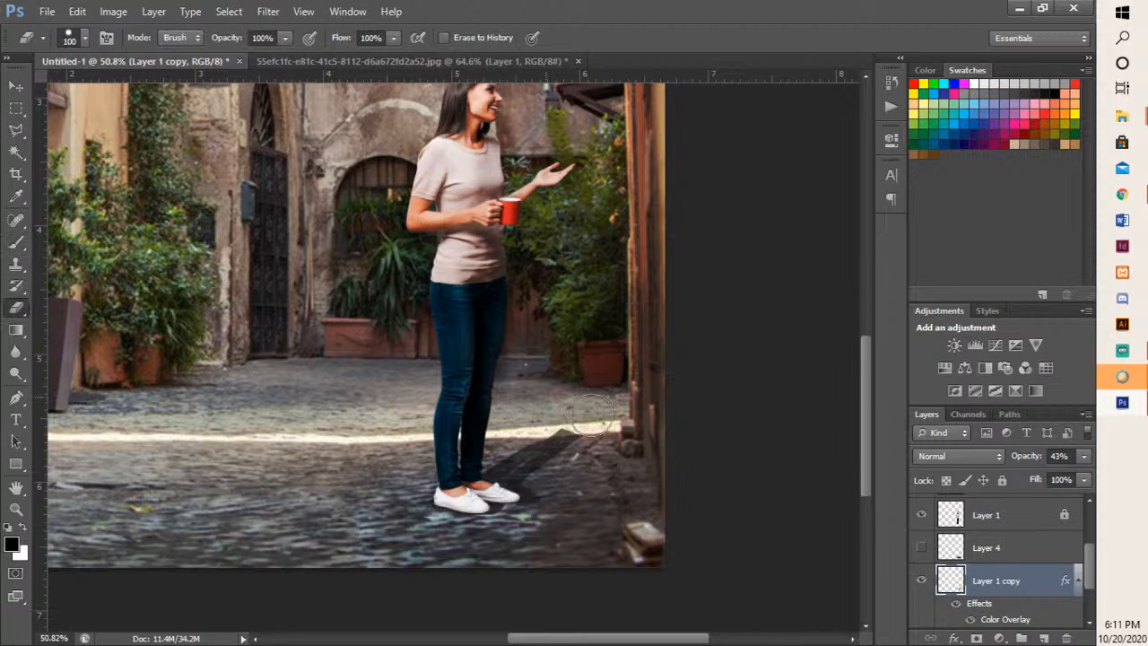
key(ctrl+z)
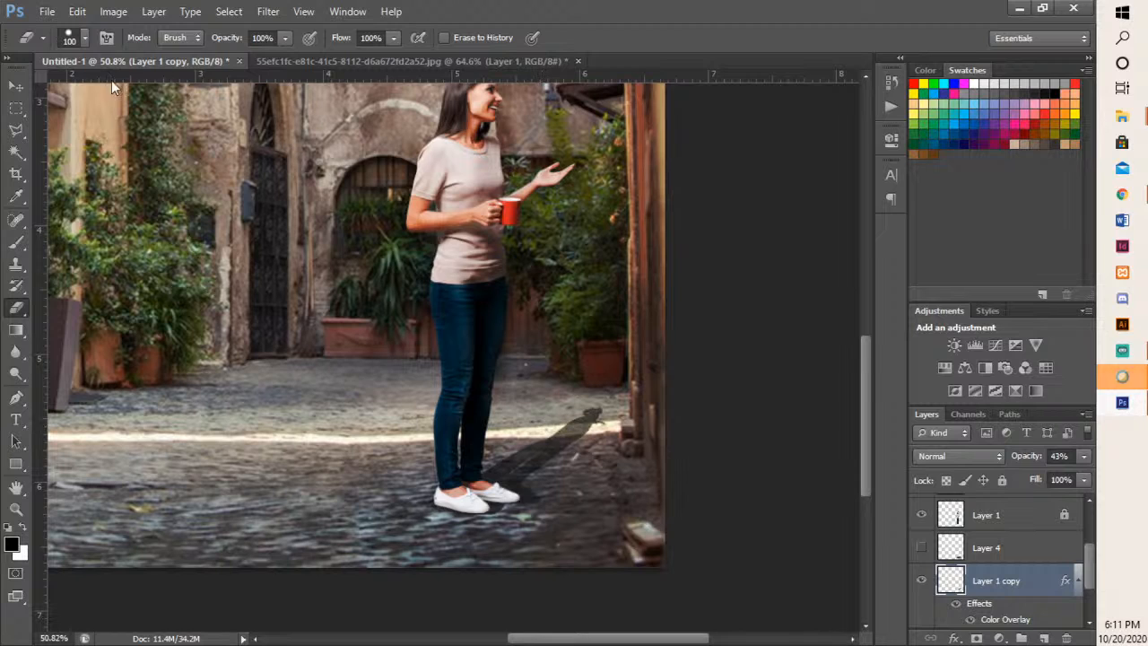
click(85, 39)
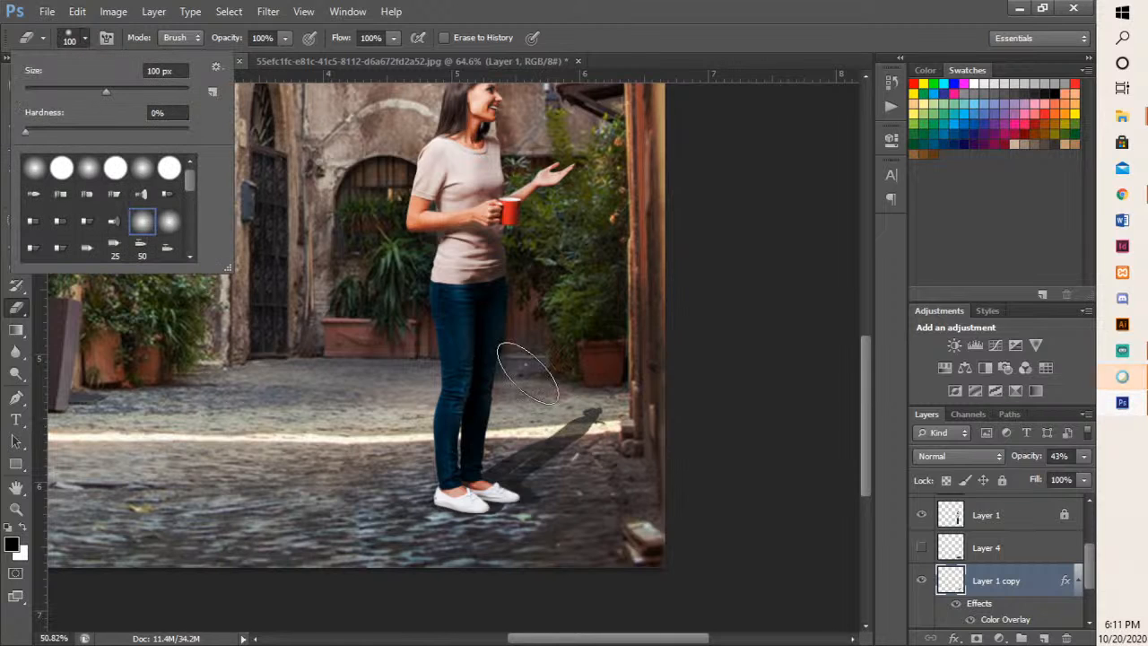
click(103, 178)
click(89, 168)
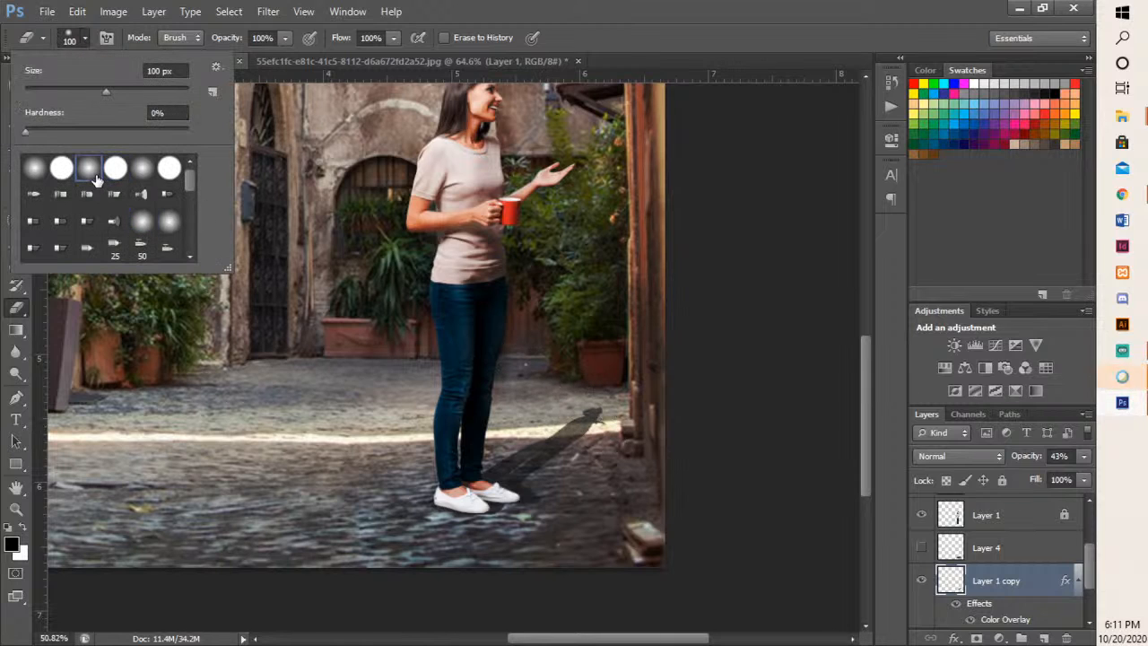
click(293, 27)
click(286, 39)
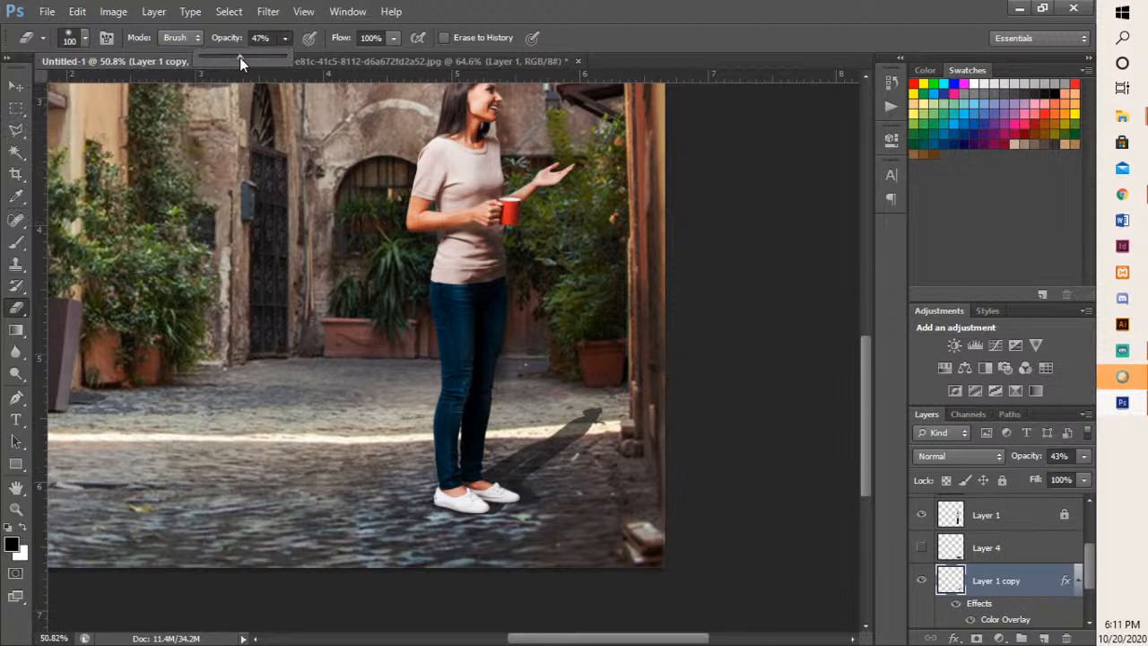
mouse_move(598, 404)
mouse_down()
mouse_move(568, 442)
mouse_move(594, 404)
mouse_move(608, 413)
mouse_move(578, 460)
mouse_up()
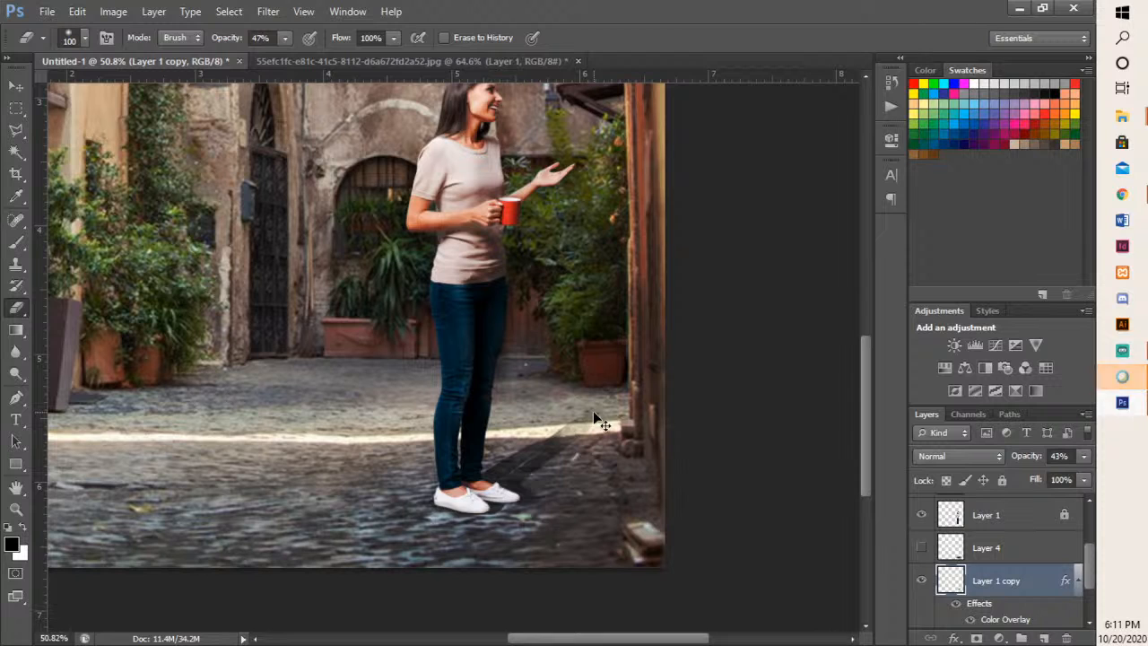
- Fade the remaining cast shadow on Layer 1 copy with a 300 px Eraser at 15% opacity
key(bracketright)
key(bracketright)
key(bracketright)
key(bracketright)
key(bracketright)
key(bracketright)
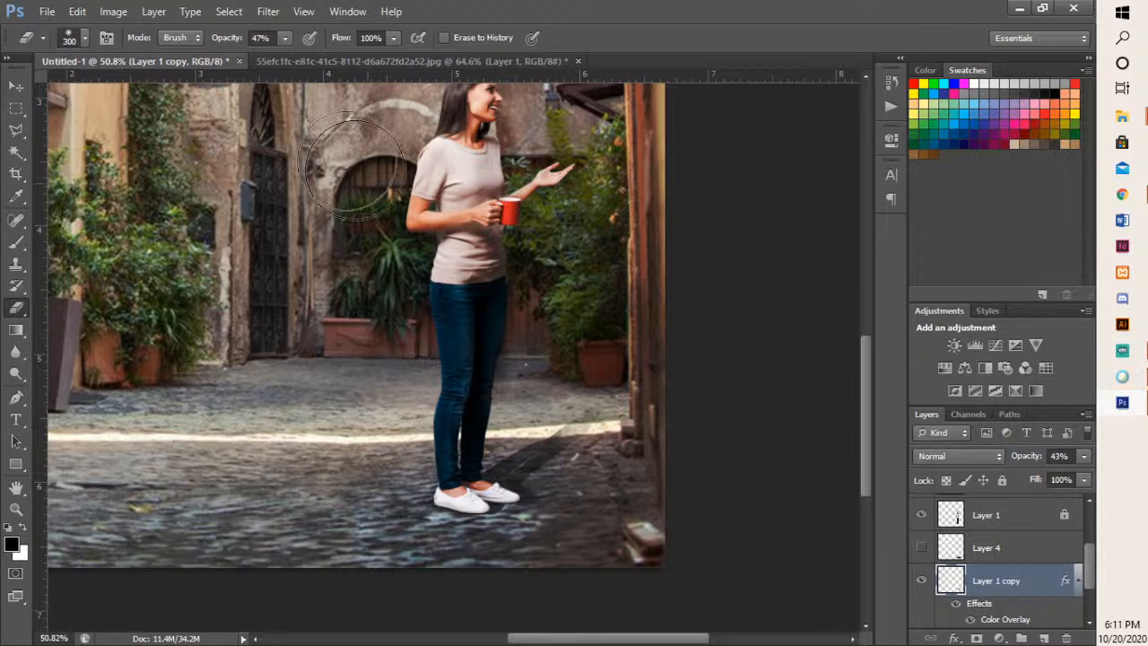
click(285, 39)
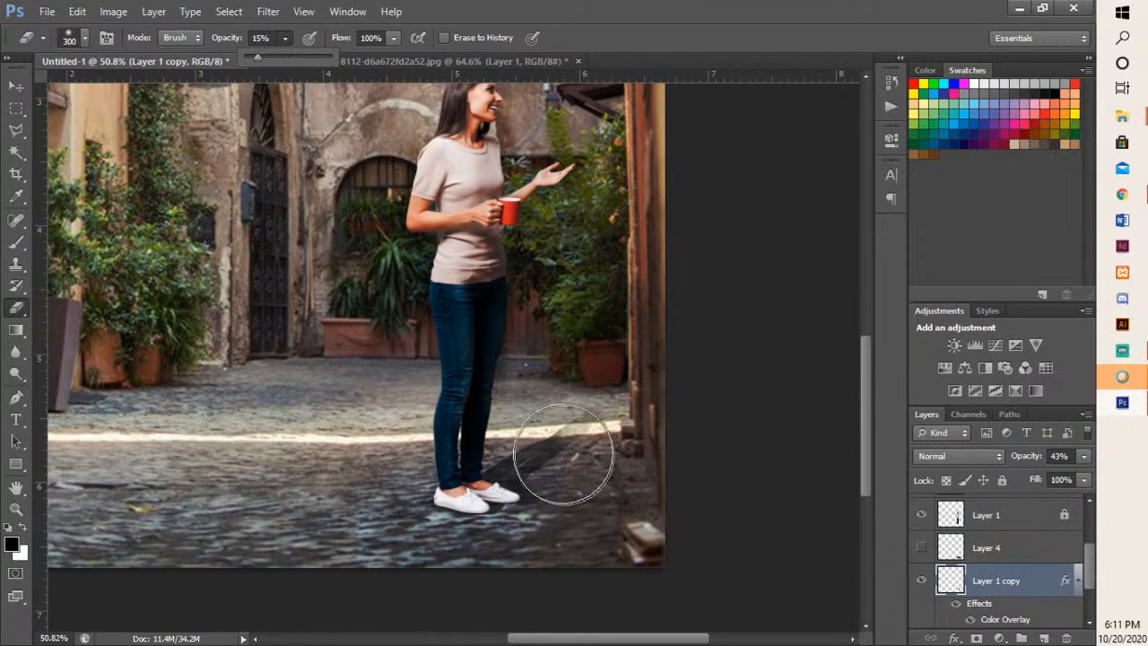
mouse_move(553, 470)
mouse_down()
mouse_move(566, 441)
mouse_move(543, 441)
mouse_up()
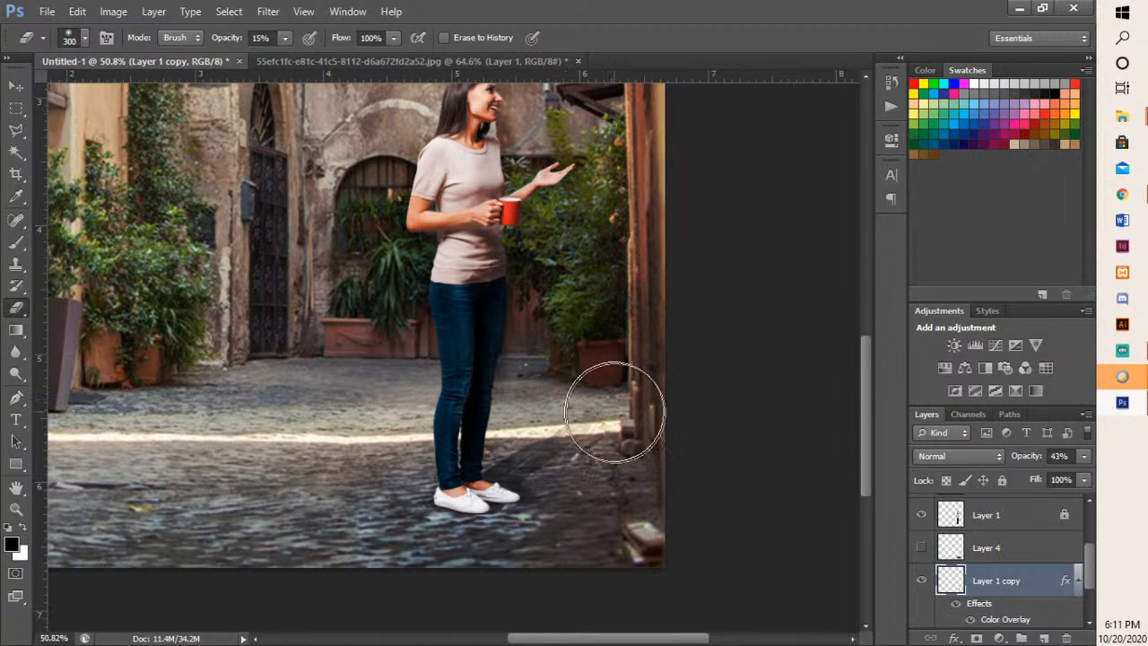
scroll(592, 277, down, 2)
scroll(591, 276, down, 1)
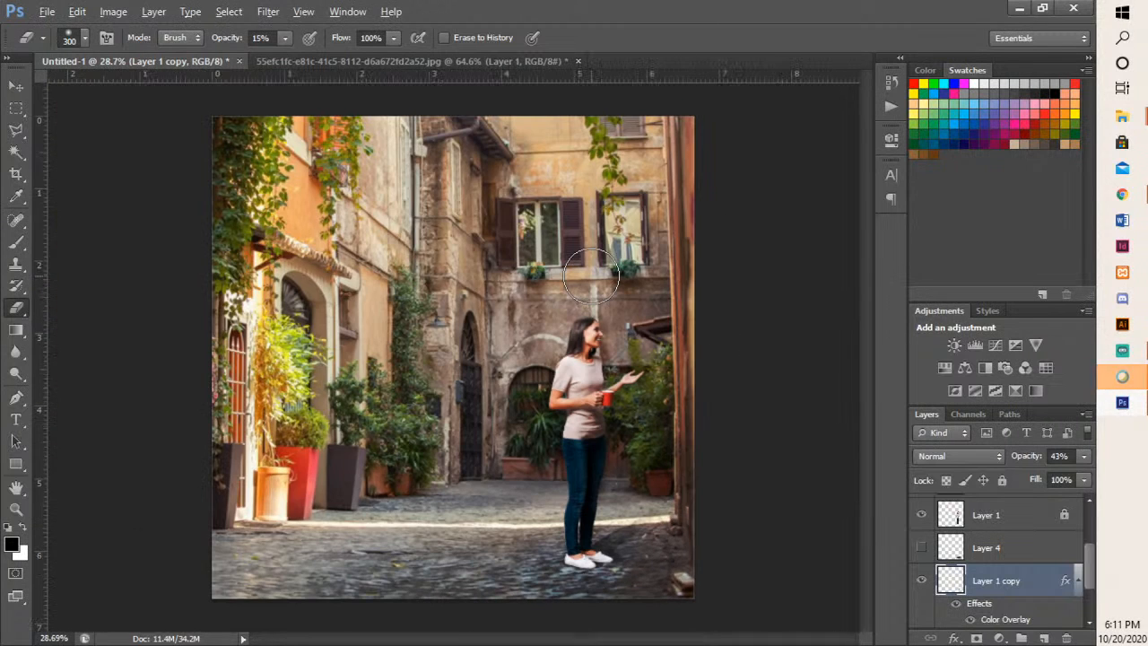
scroll(591, 276, down, 1)
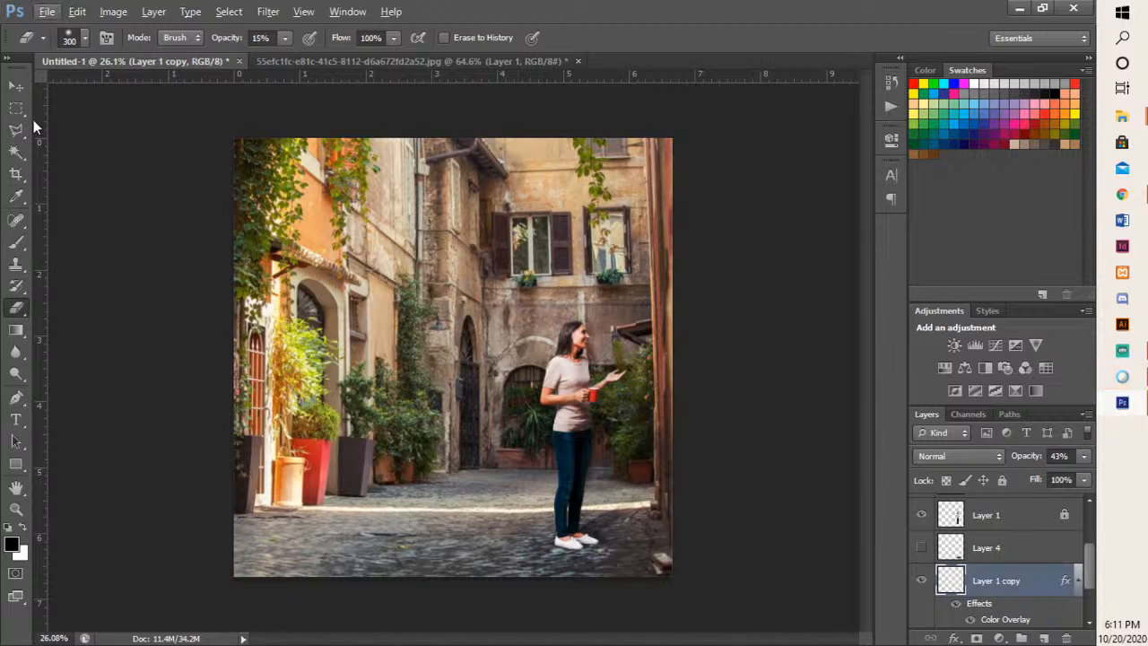
- Switch to the Move tool and unlock Layer 1, the woman's layer
click(15, 86)
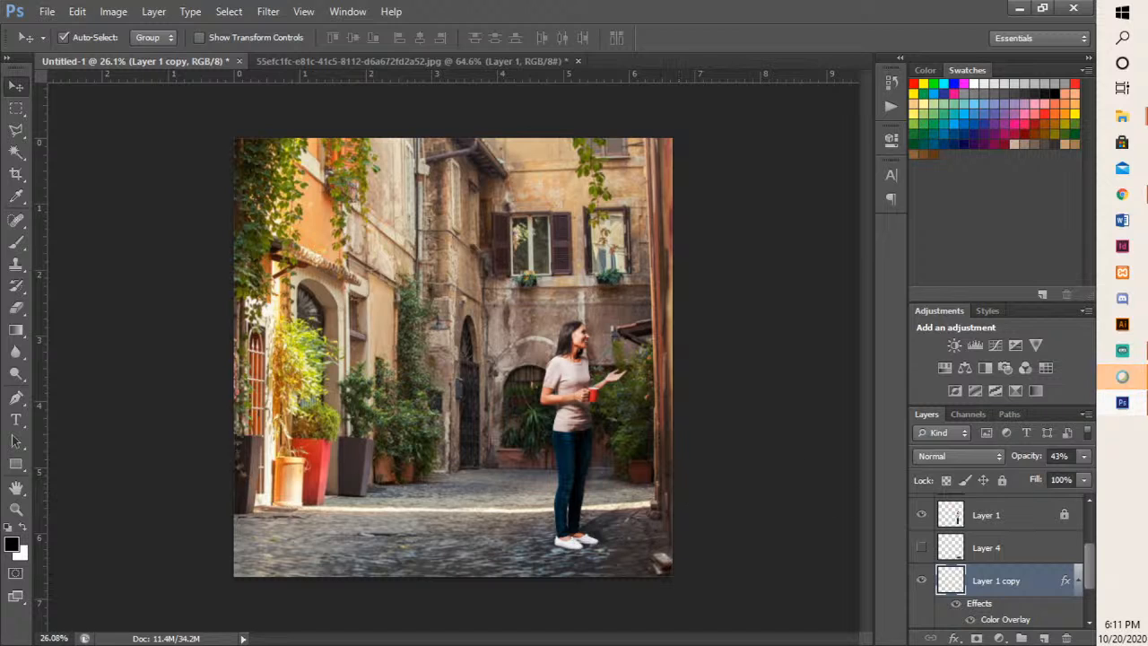
key(alt+Tab)
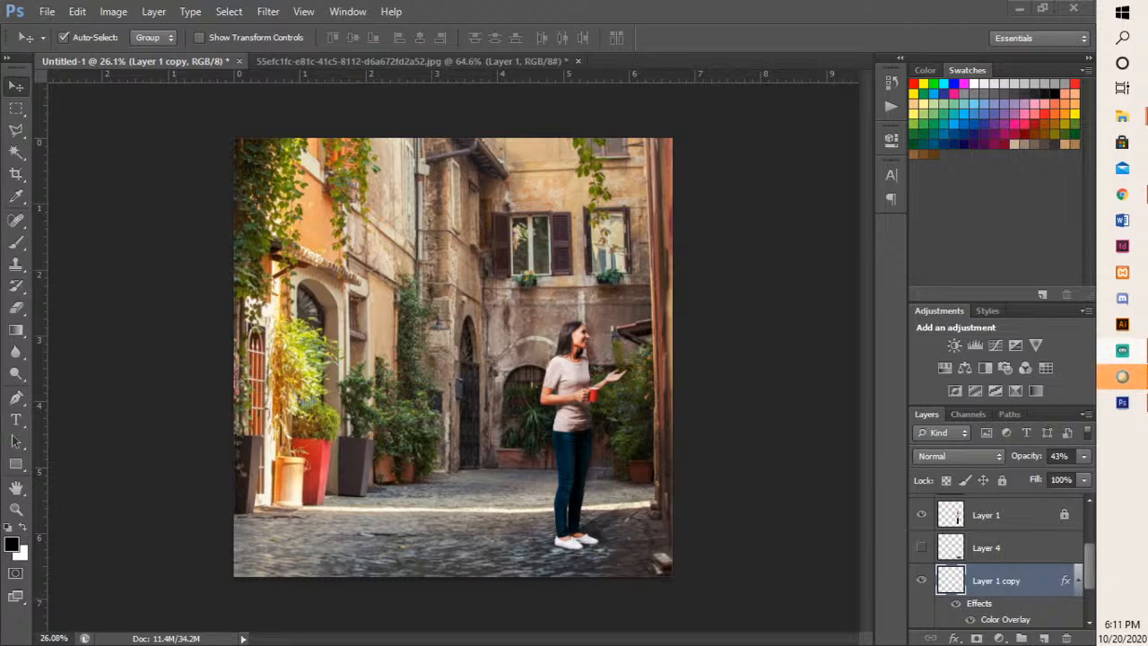
click(979, 582)
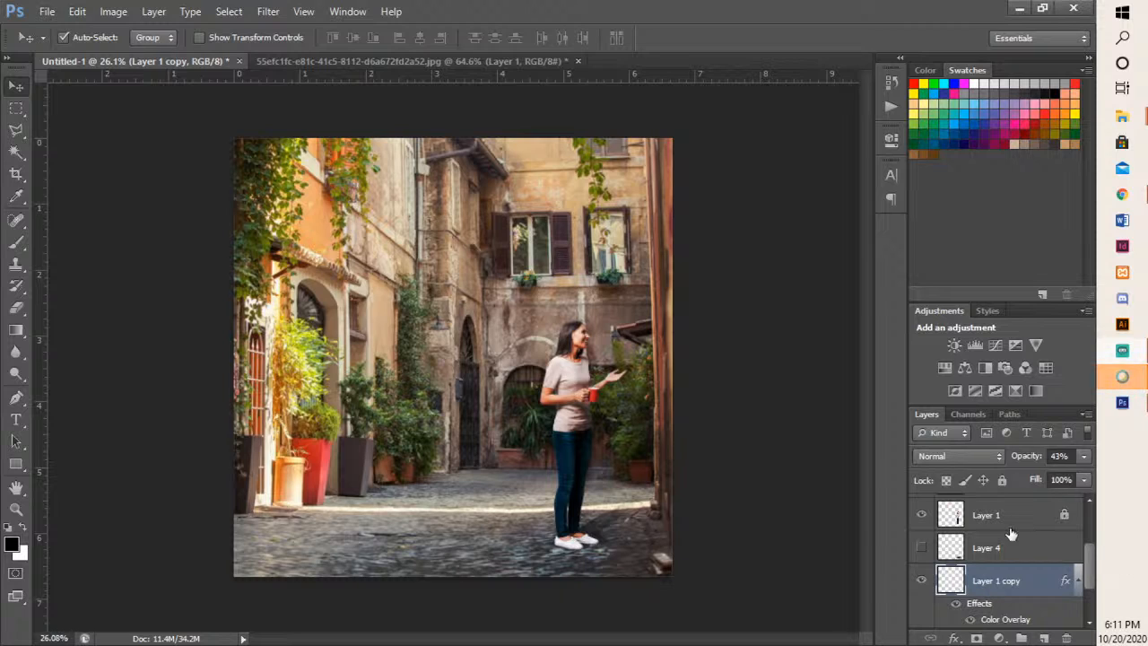
scroll(1017, 547, up, 3)
click(1066, 610)
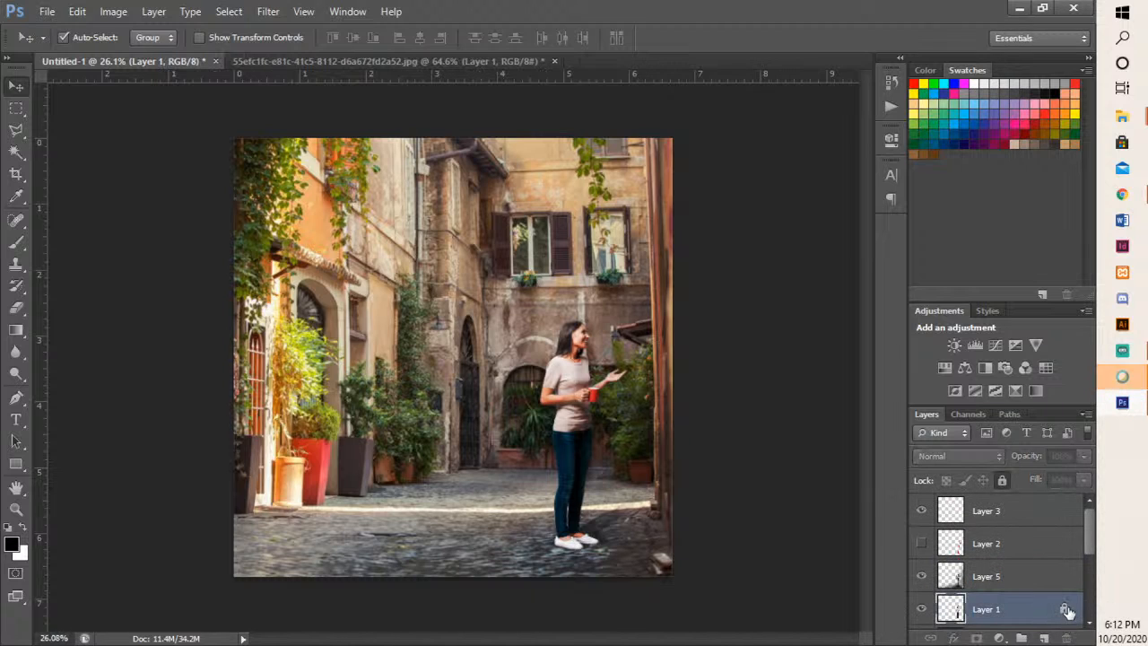
click(1003, 484)
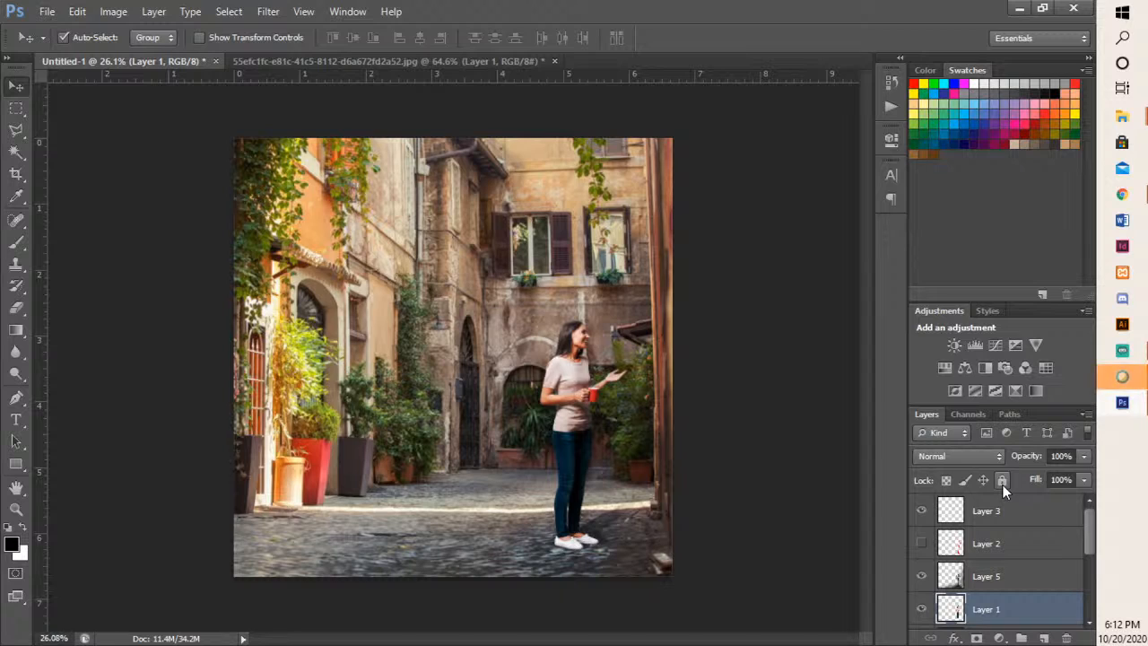
- Turn on the visibility of Layer 4 and lower its opacity to 29%
click(1023, 513)
scroll(1030, 539, down, 3)
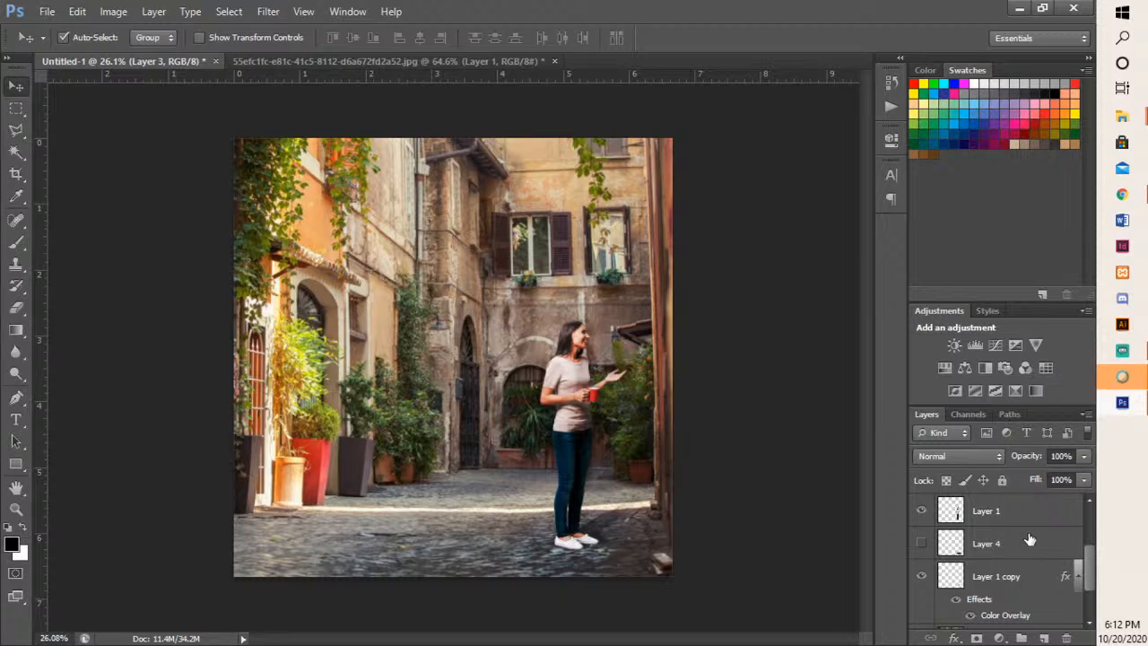
click(1030, 539)
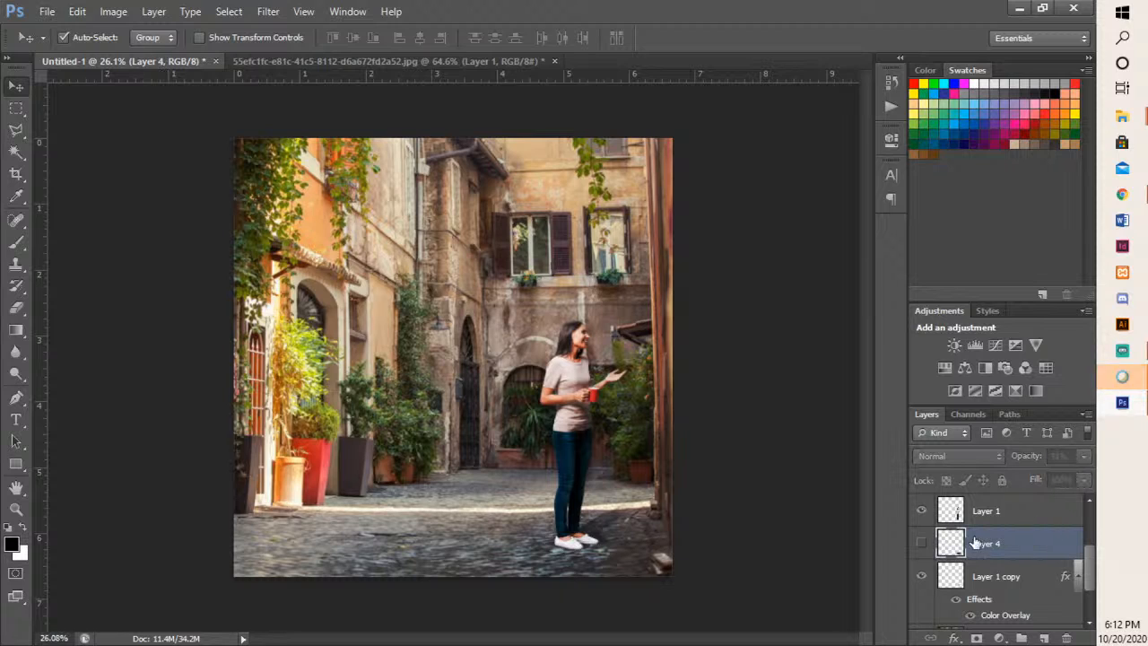
click(921, 543)
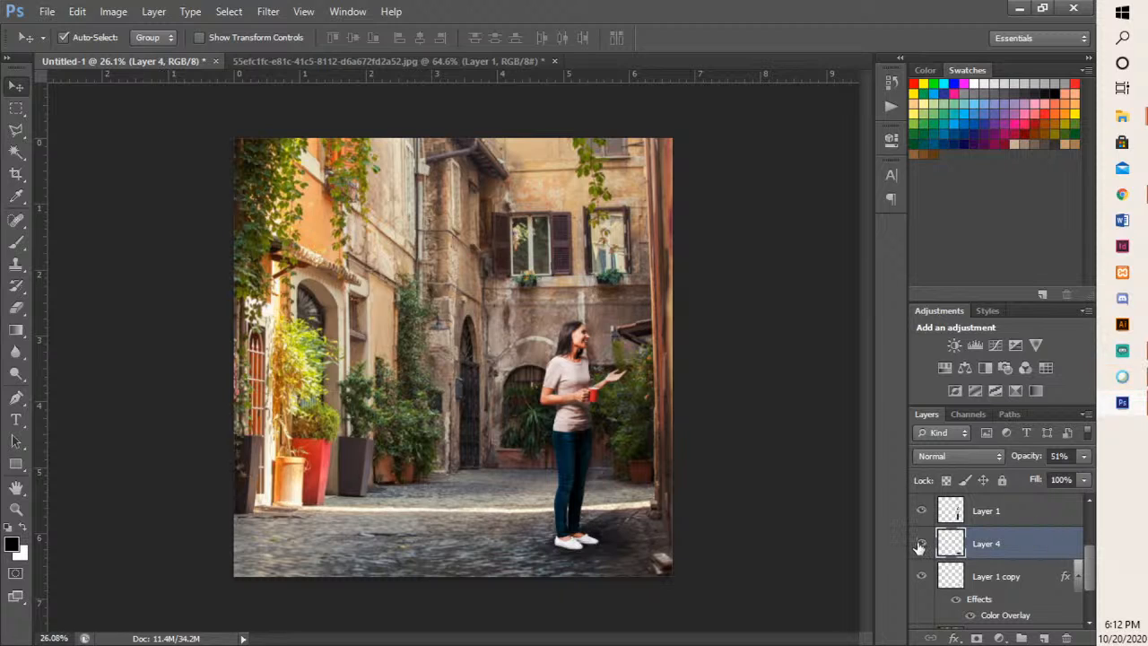
click(921, 544)
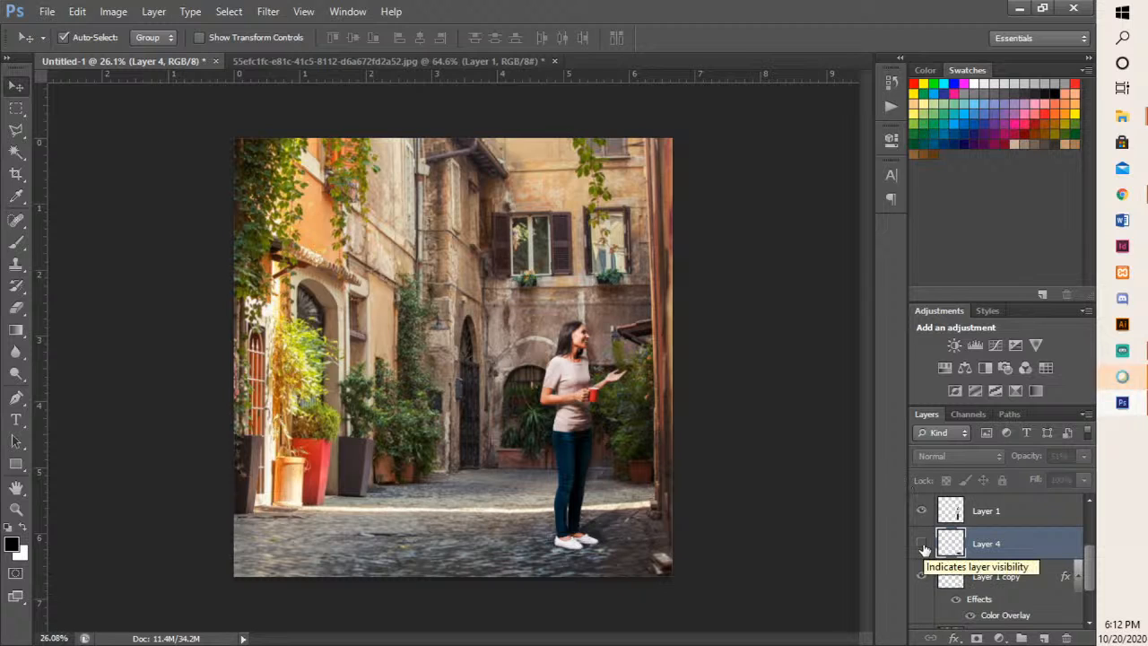
click(924, 544)
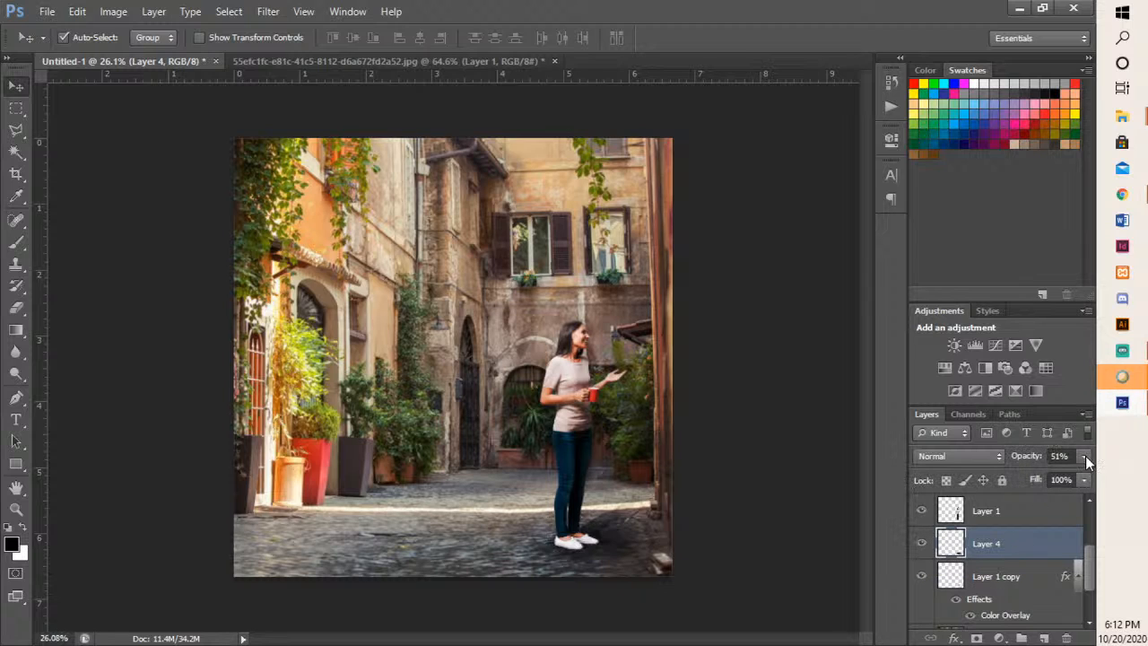
drag(1086, 456, 1028, 476)
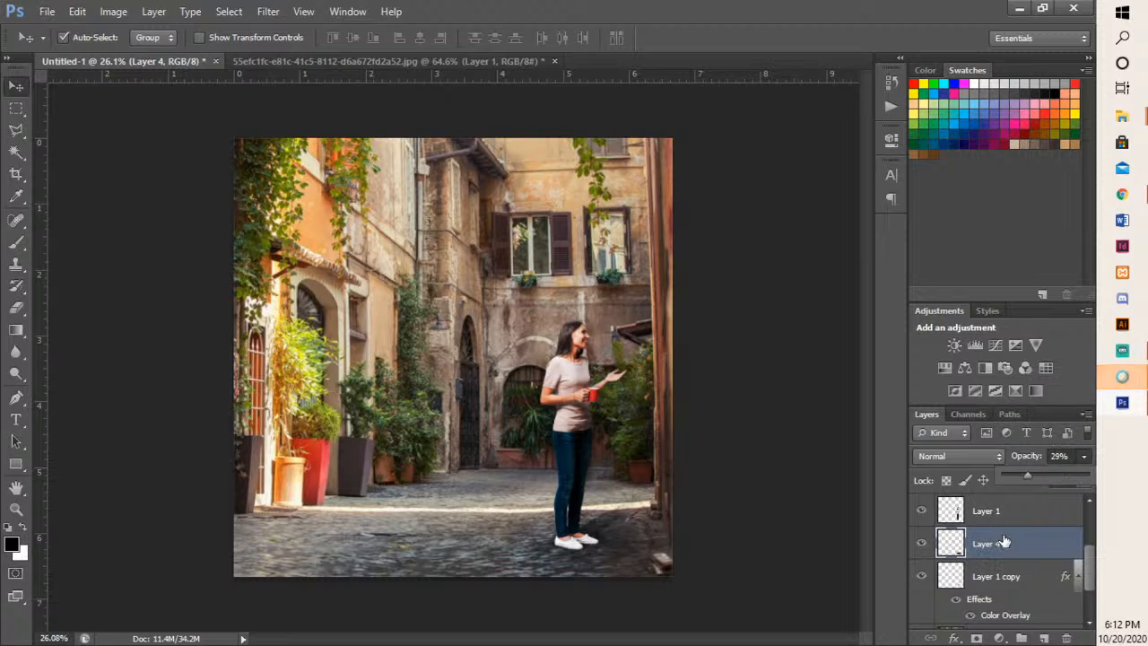
- Show and hide Layer 2 to compare its effect on the composite
scroll(1053, 544, up, 3)
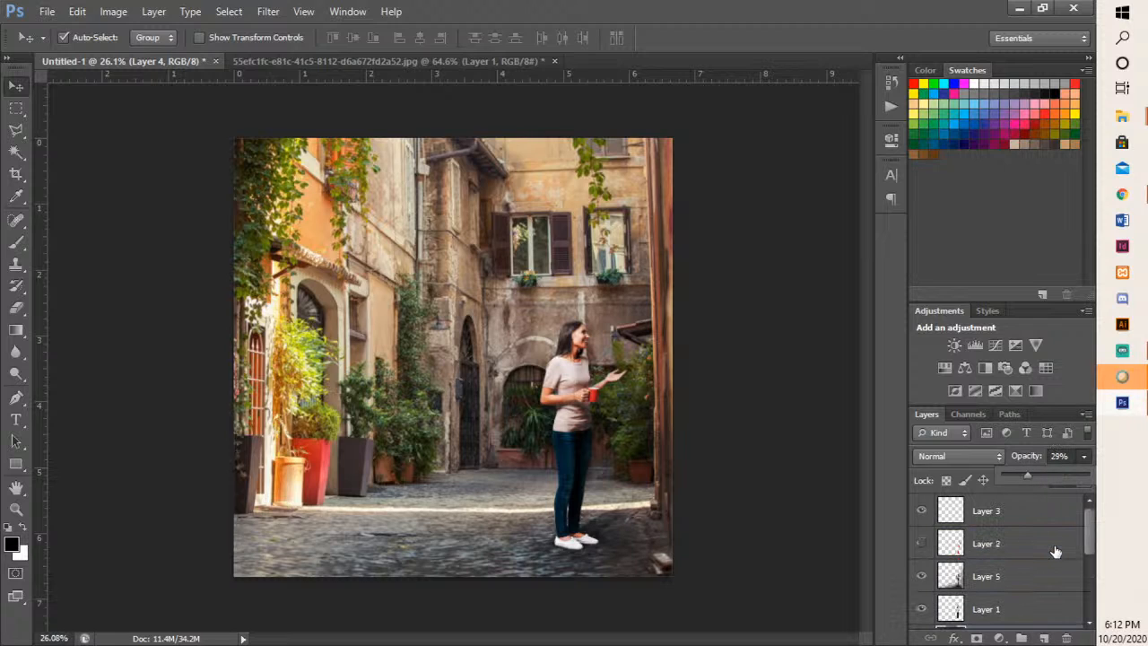
click(922, 547)
click(922, 545)
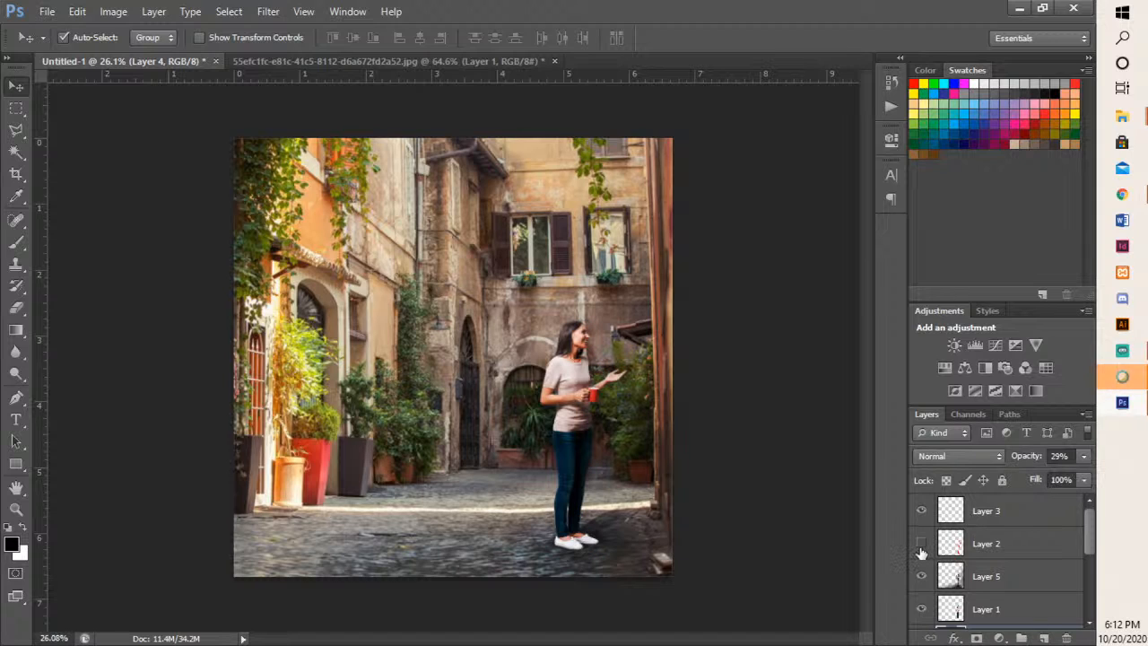
- Group all the layers from Layer 3 down to Layer 1 copy
click(999, 512)
scroll(1005, 521, down, 2)
scroll(1005, 523, down, 1)
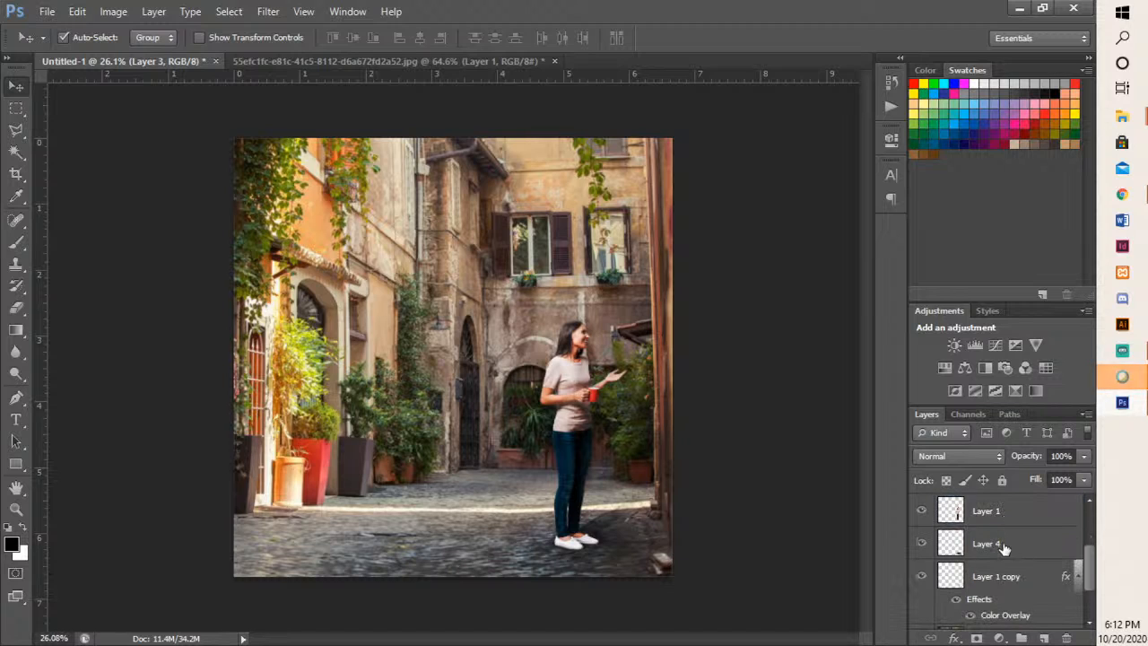
shift+click(999, 546)
shift+click(999, 581)
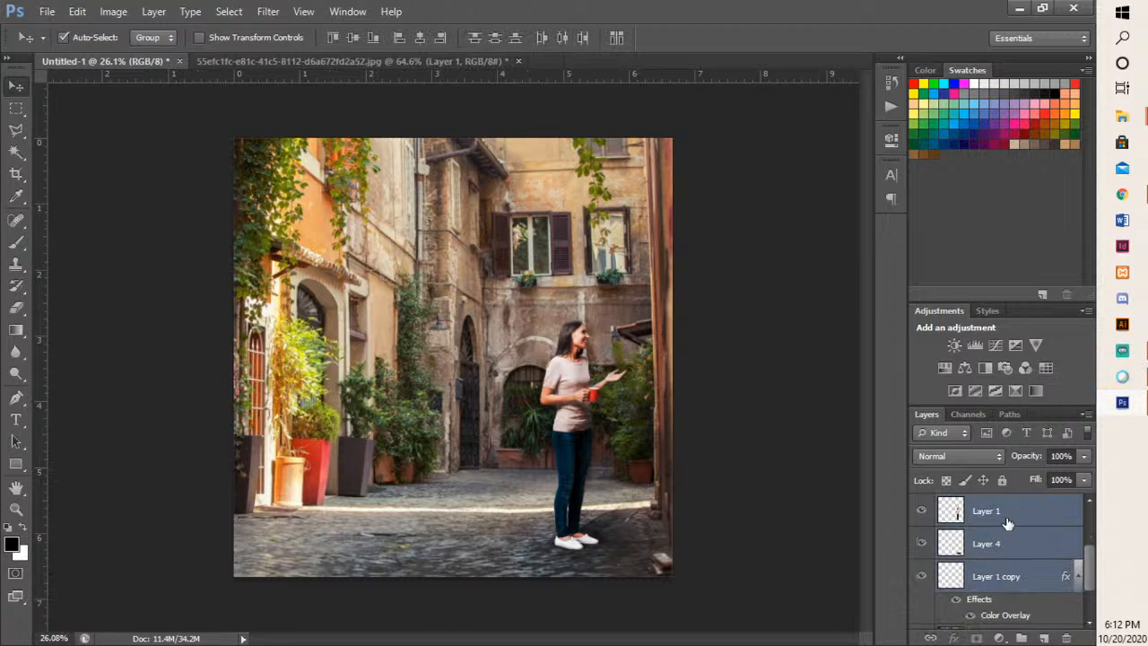
key(ctrl+g)
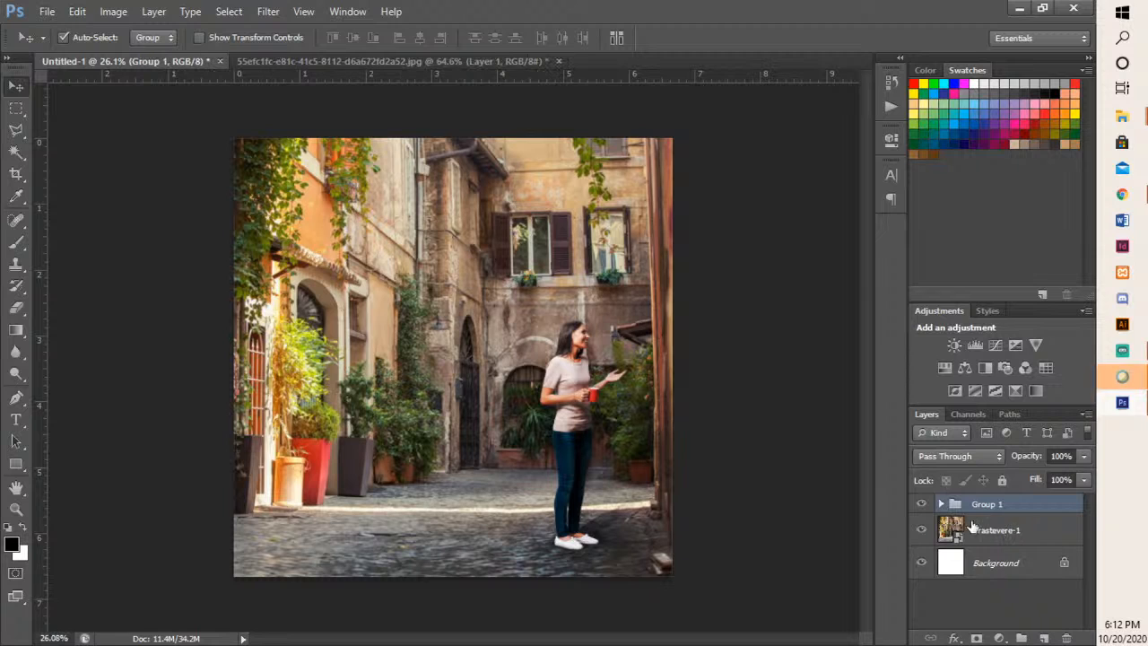
- Toggle the visibility of the layer group to compare the street photo with and without the woman
click(920, 504)
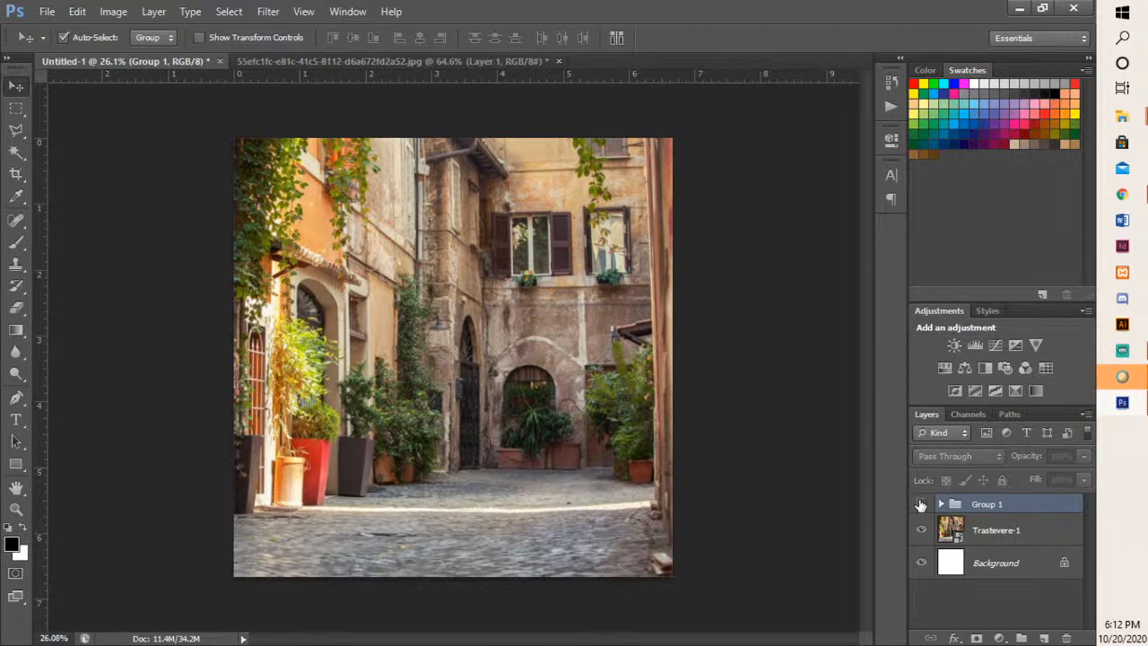
click(920, 505)
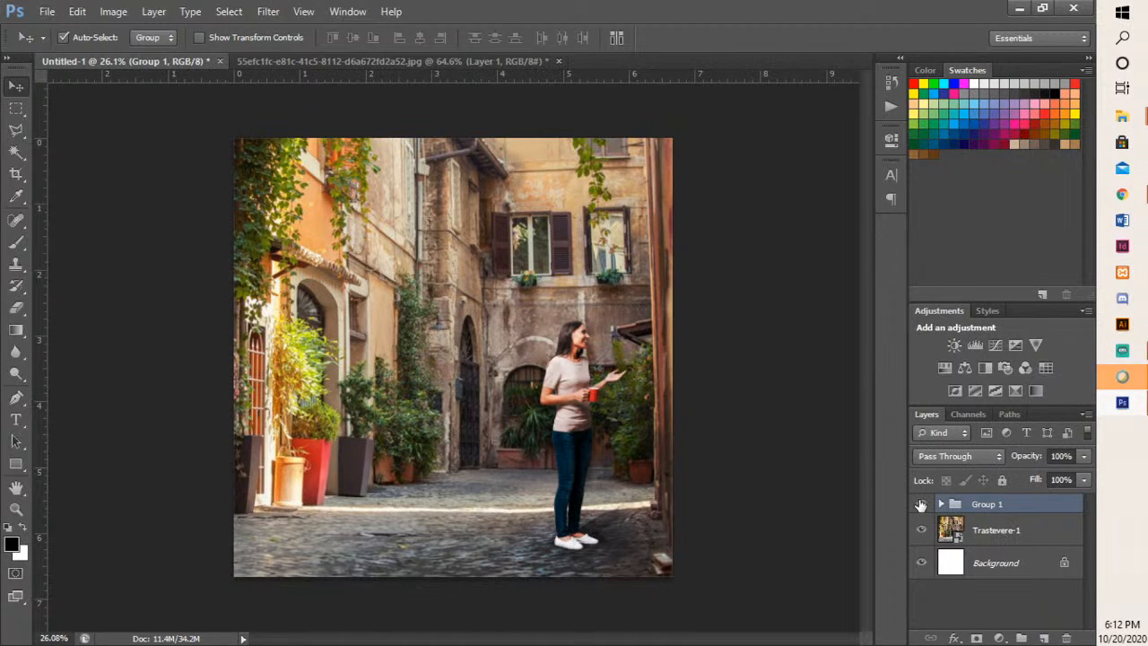
click(921, 505)
click(920, 505)
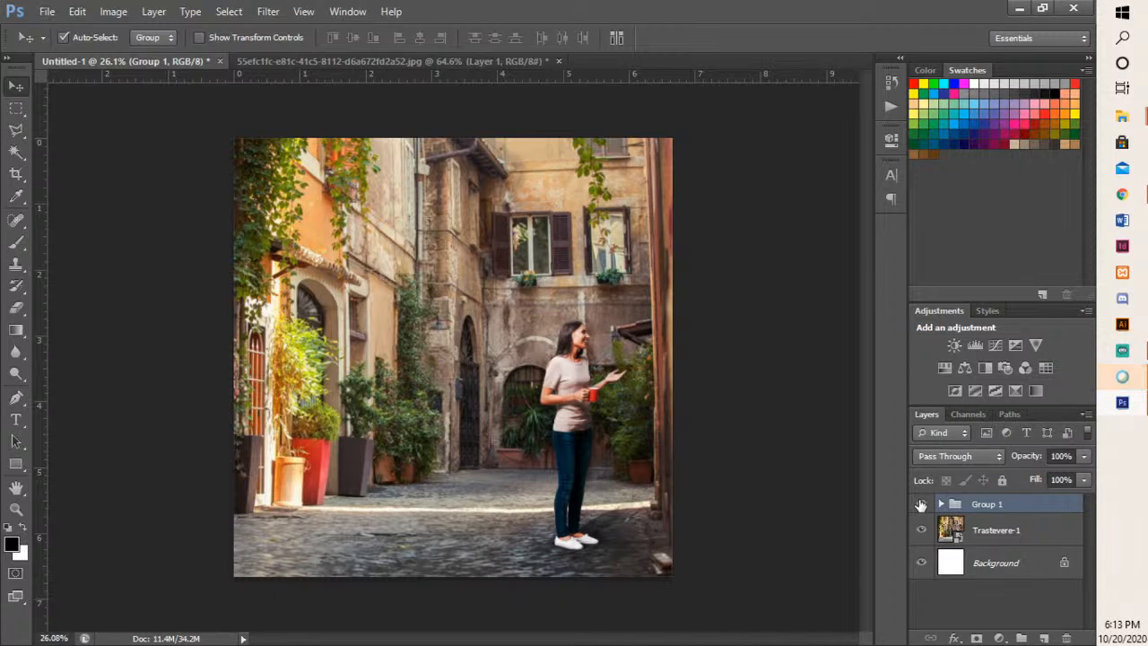
- Hide and show Group 1 repeatedly to compare the scene before and after, and view the original cut-out document
click(921, 505)
click(920, 505)
click(921, 505)
click(920, 505)
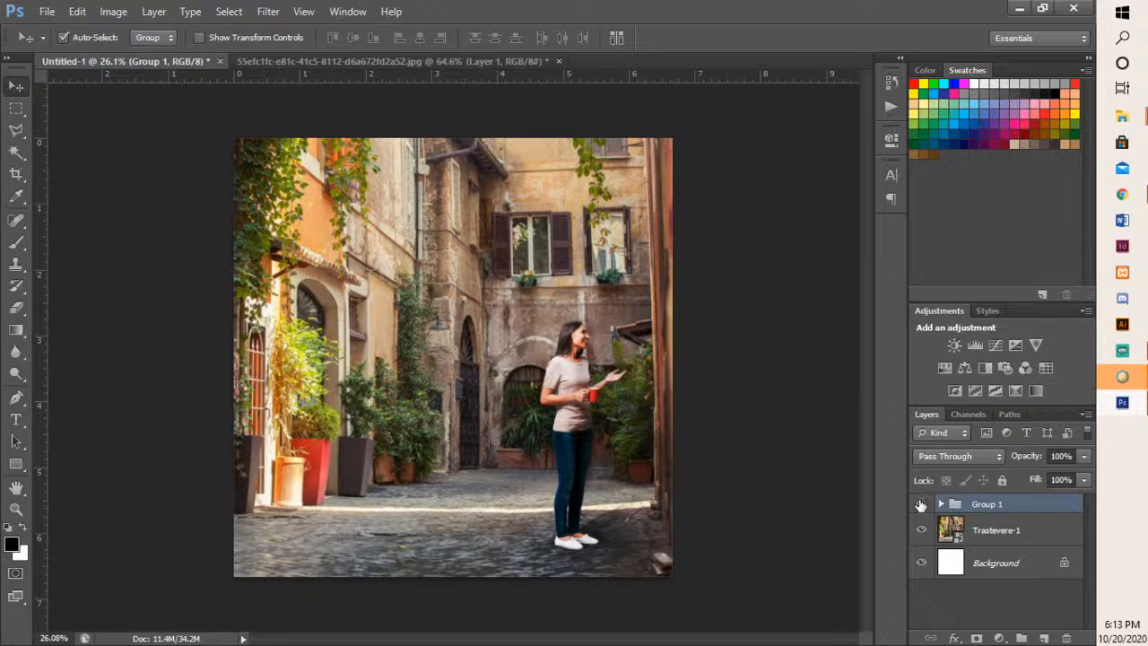
click(921, 505)
click(921, 505)
click(920, 505)
click(920, 505)
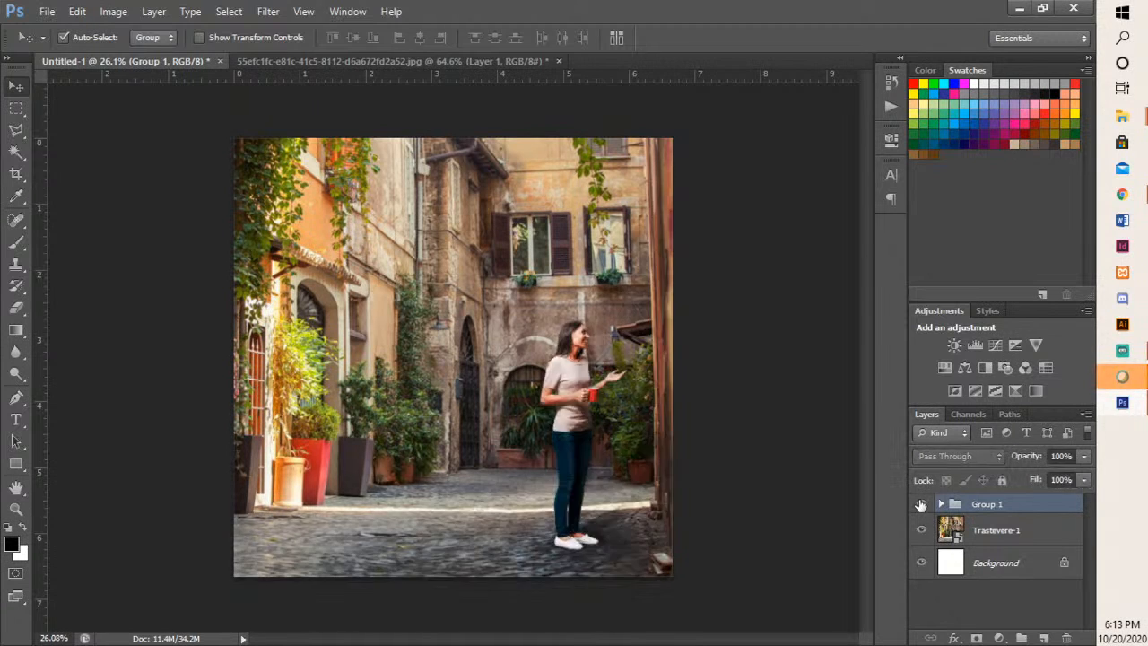
click(920, 505)
click(920, 505)
click(921, 505)
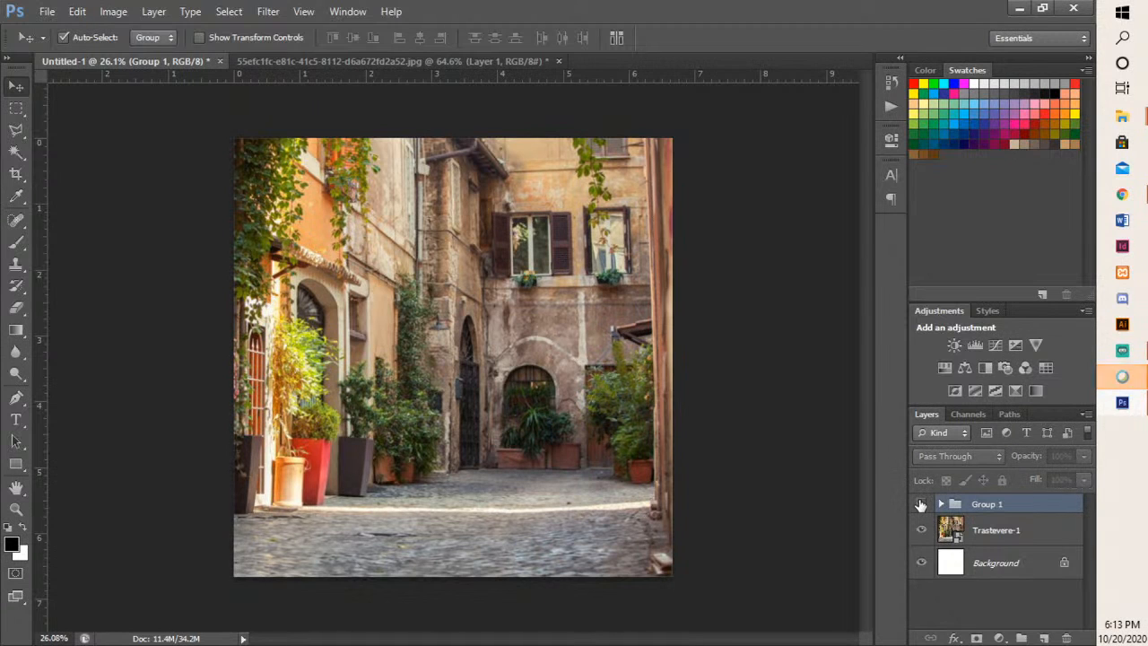
click(921, 505)
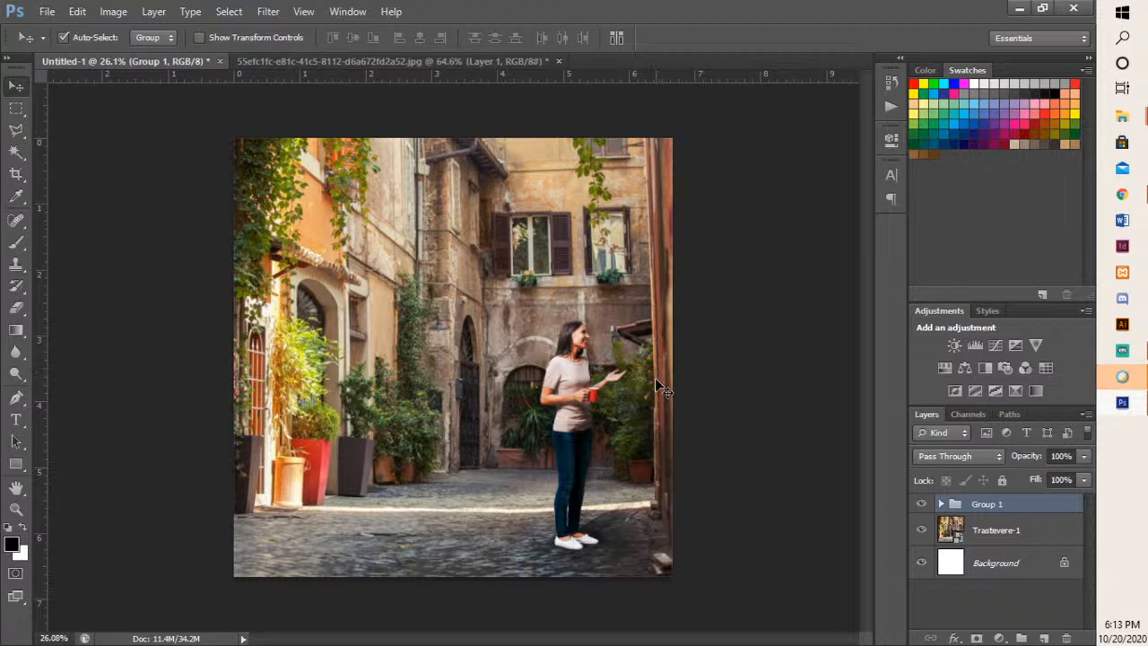
click(286, 57)
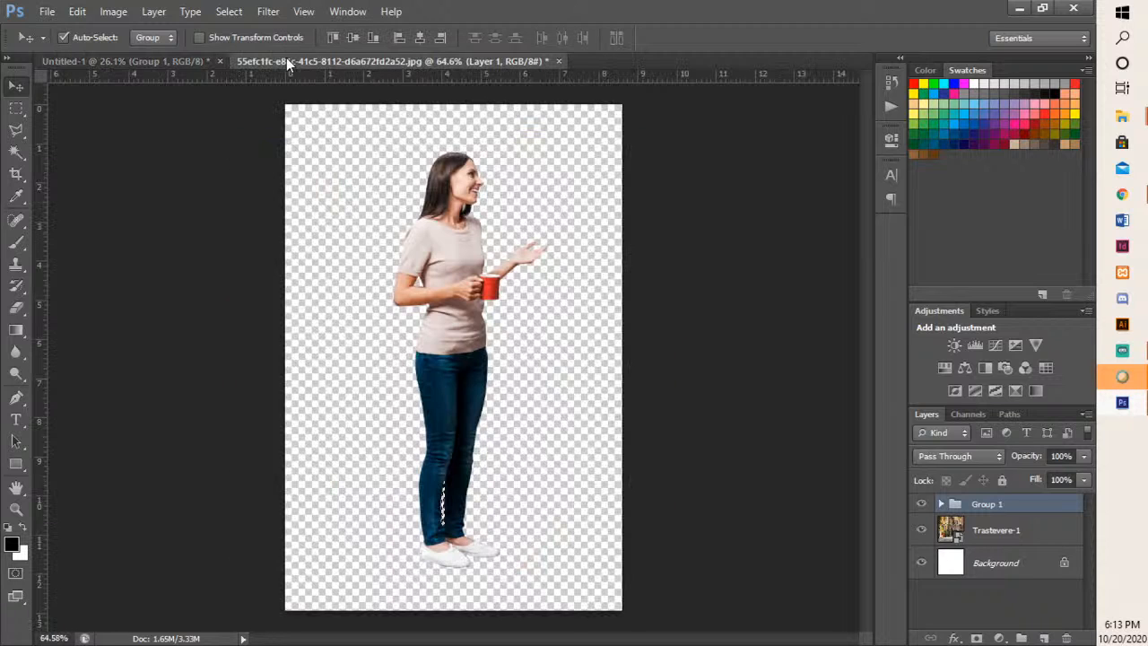
click(156, 58)
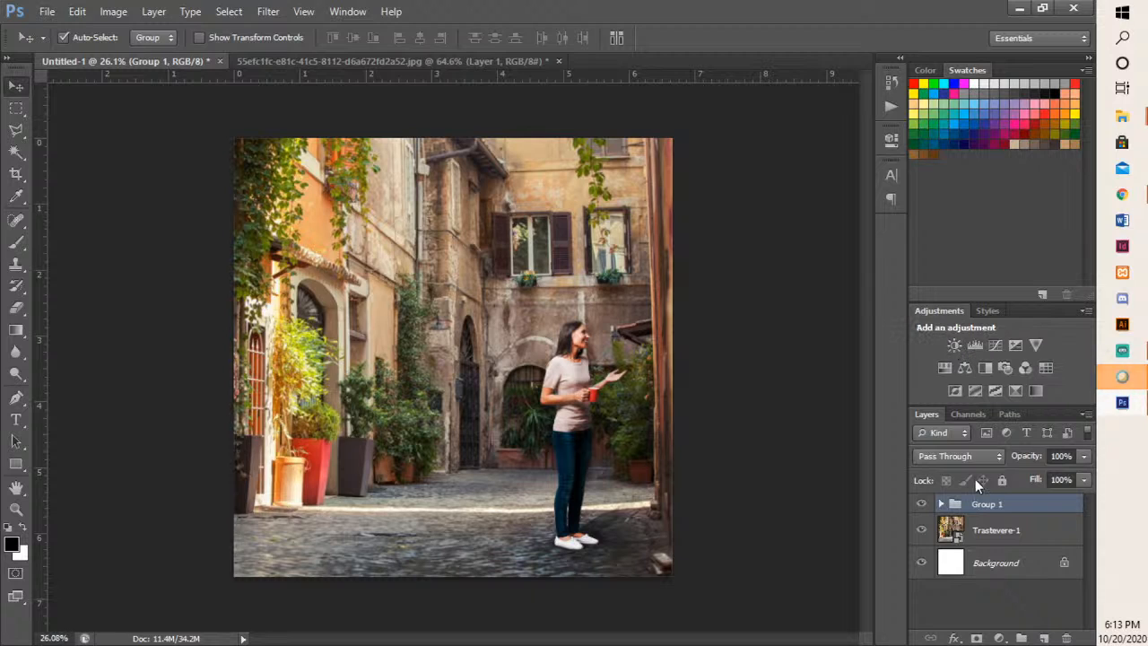
- Try adding a Curves adjustment layer directly above the Trastevere-1 layer
click(966, 538)
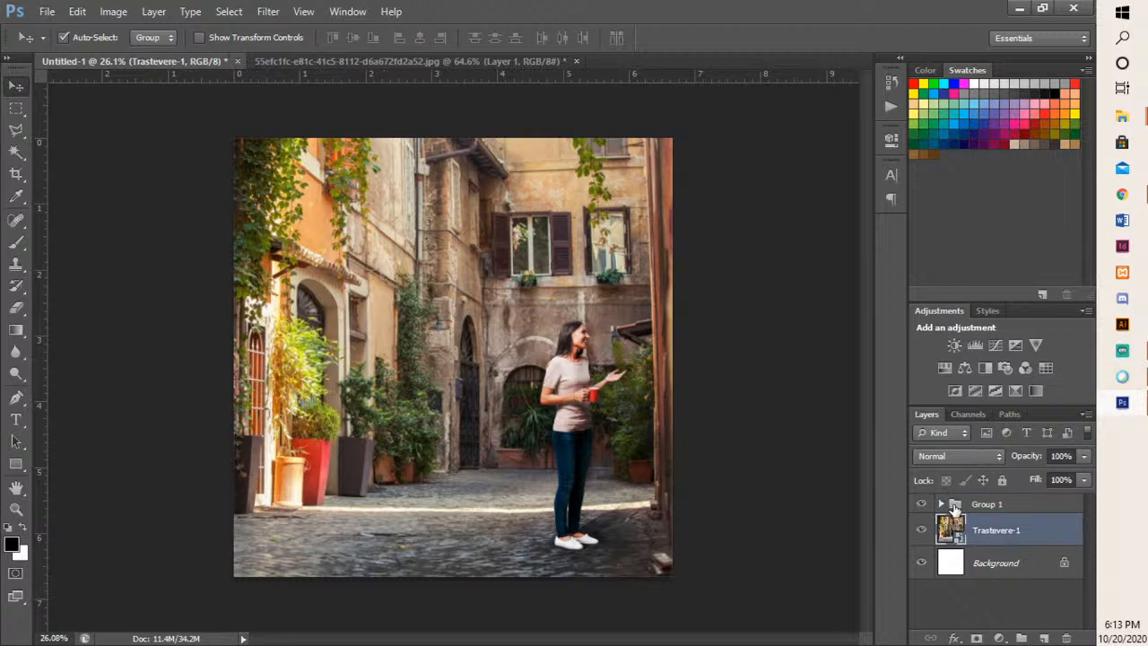
click(943, 504)
click(957, 452)
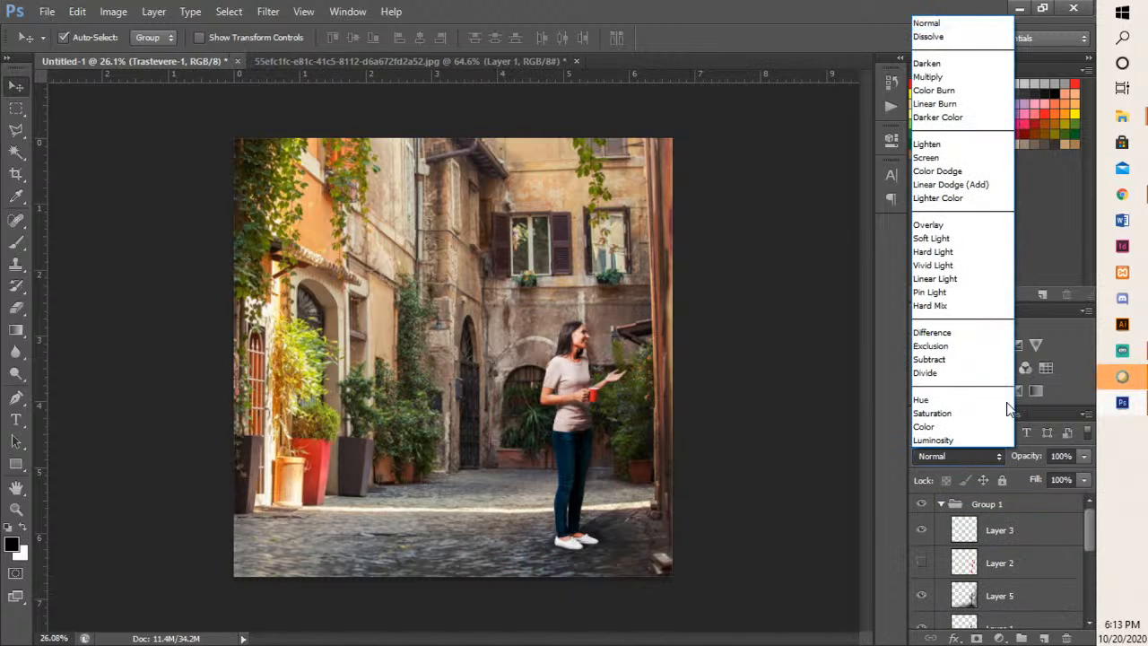
click(1020, 508)
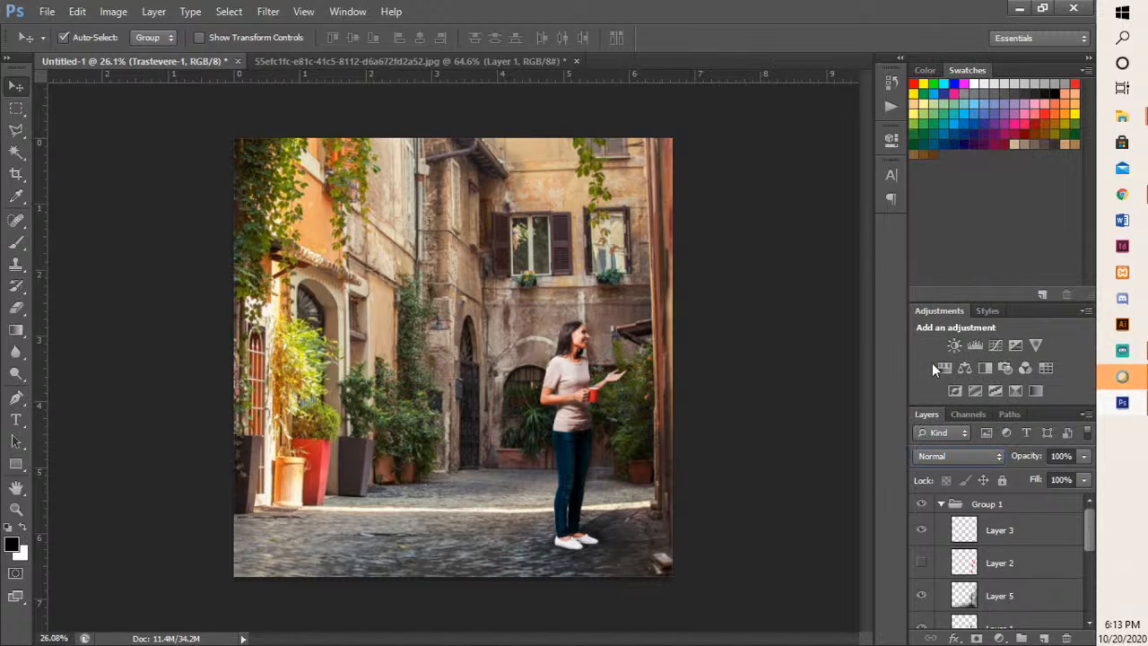
click(992, 346)
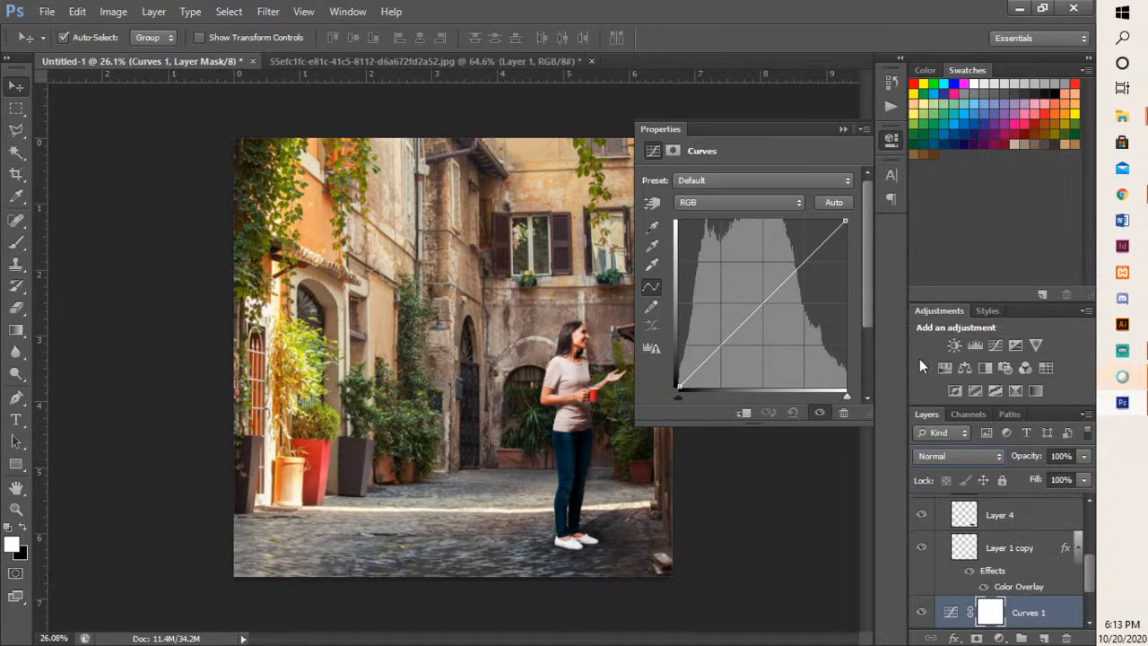
click(844, 128)
- Delete the Curves adjustment layer above Trastevere-1 and collapse Group 1
scroll(1039, 590, down, 1)
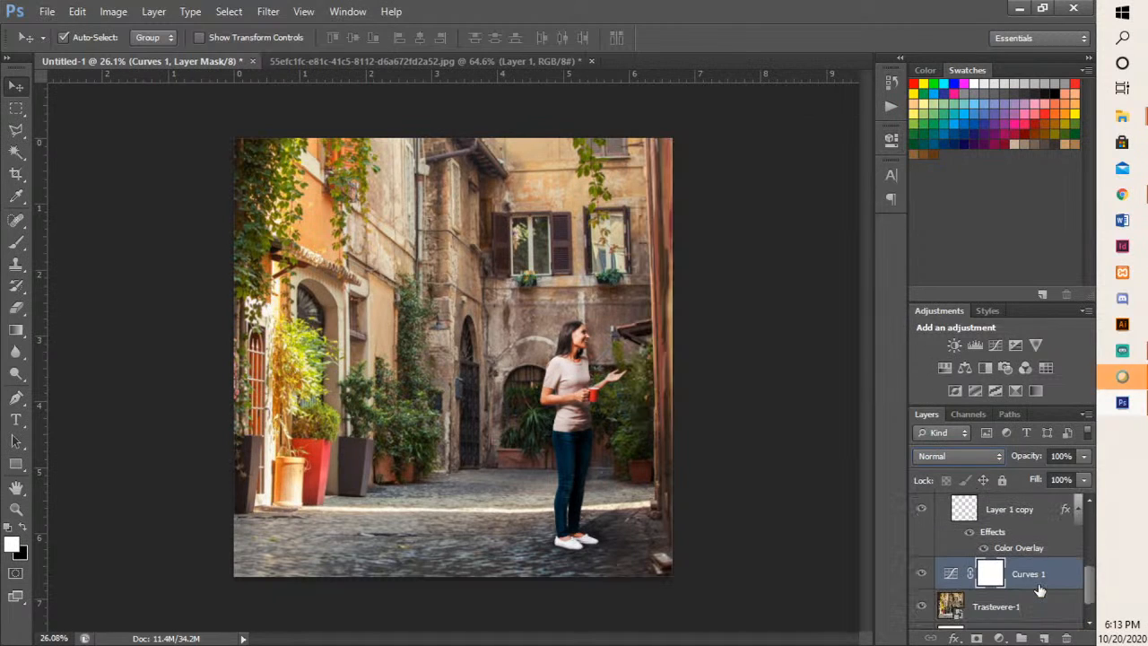
scroll(1039, 589, up, 2)
scroll(1039, 590, down, 1)
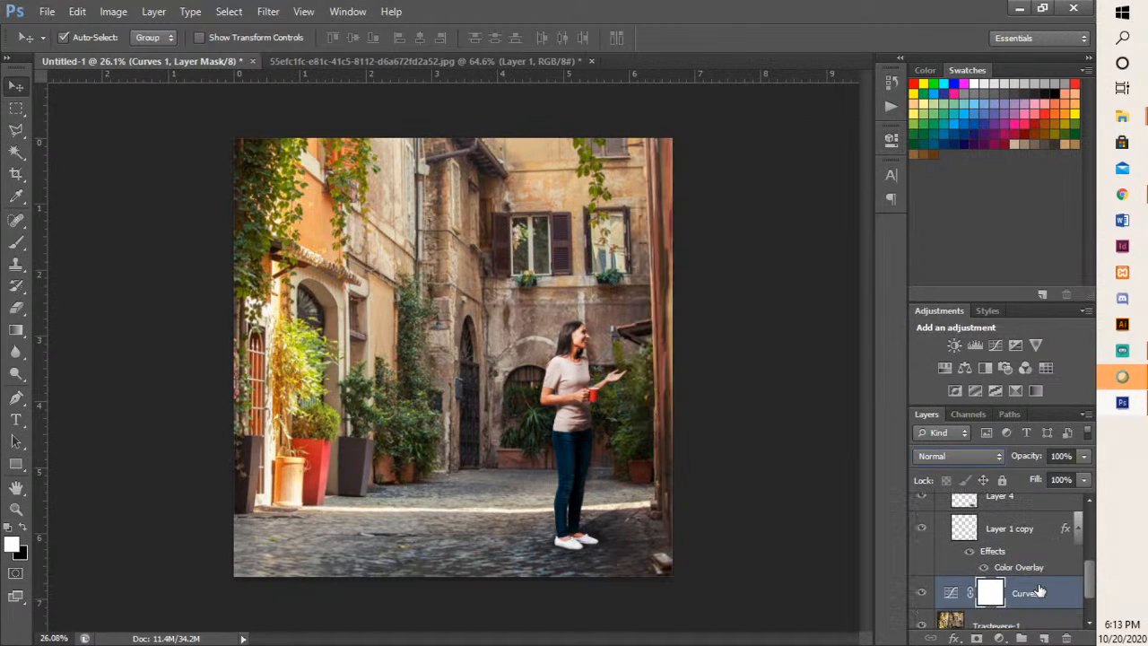
click(1054, 604)
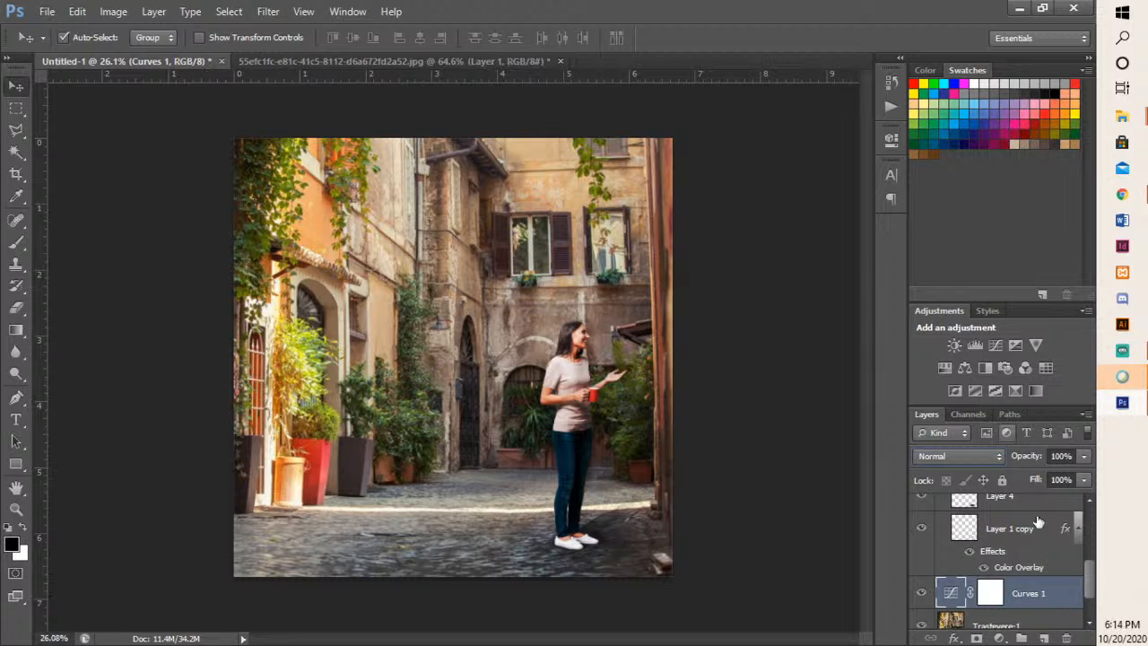
click(1066, 638)
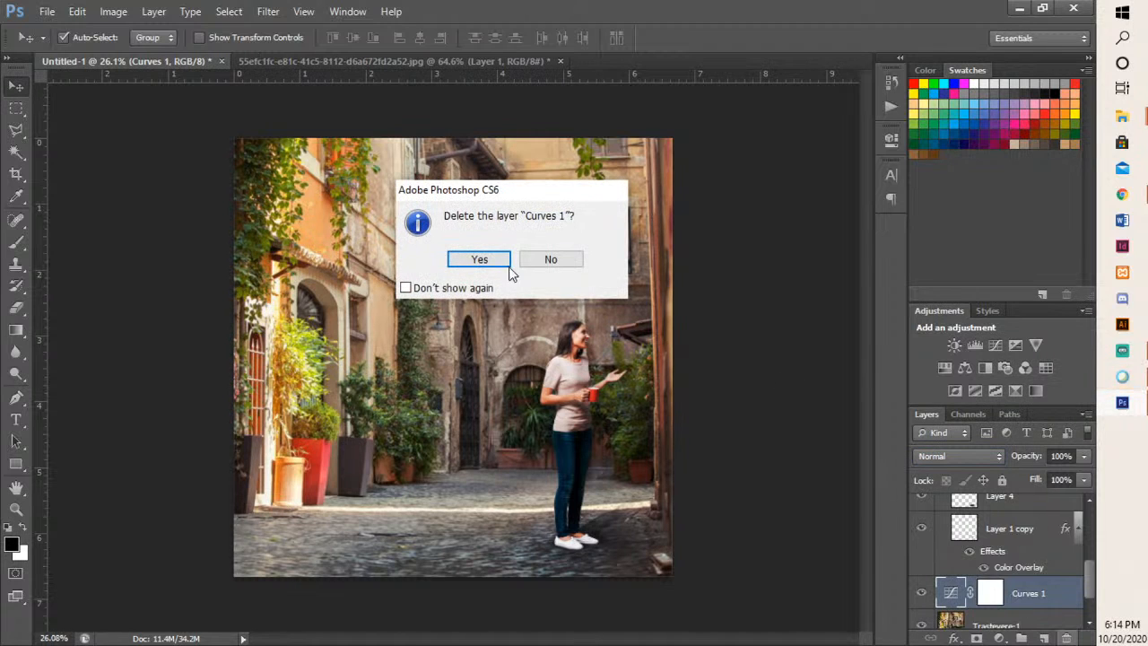
click(485, 260)
scroll(972, 588, up, 3)
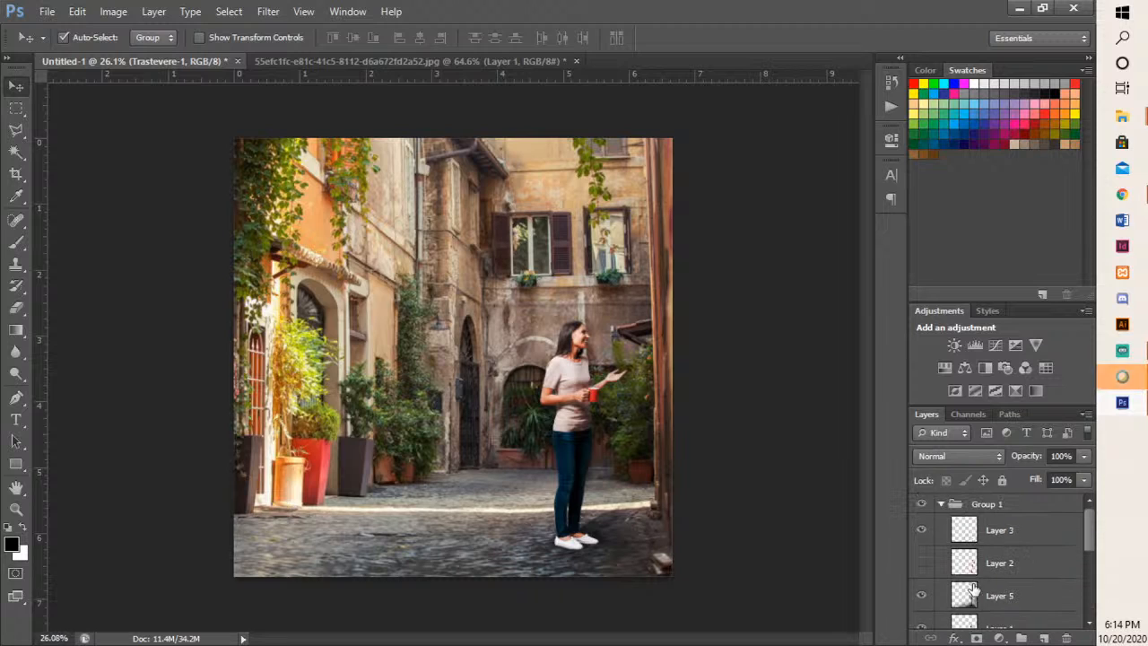
click(941, 504)
- Try a Curves adjustment layer above Group 1, sampling white, gray and black points from the image
click(1020, 512)
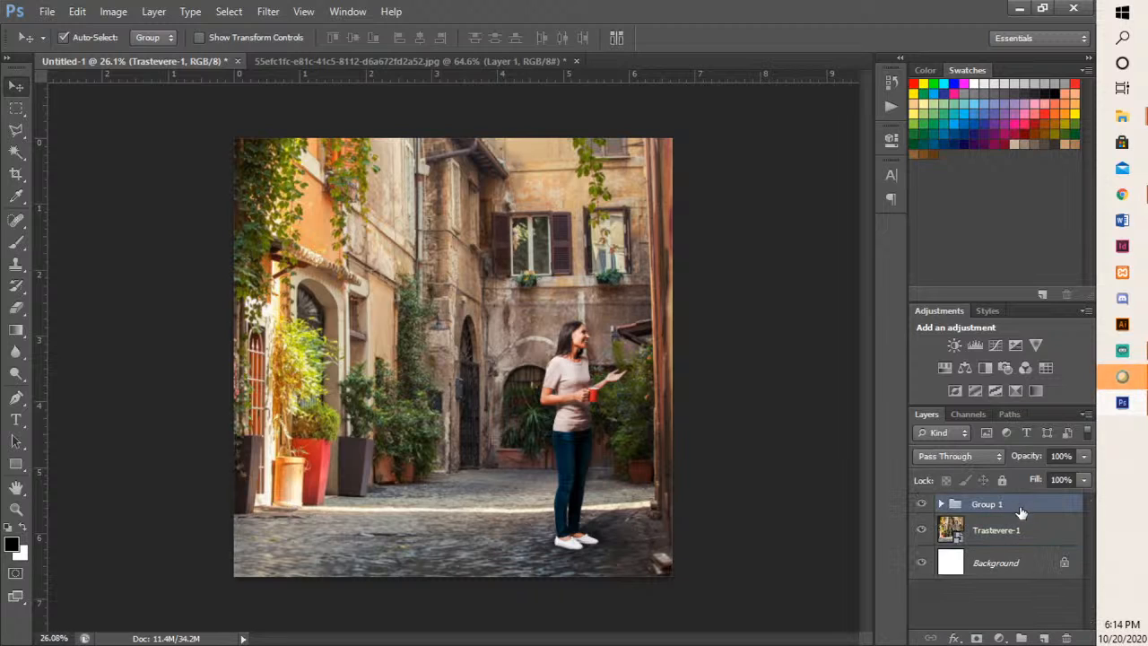
click(996, 345)
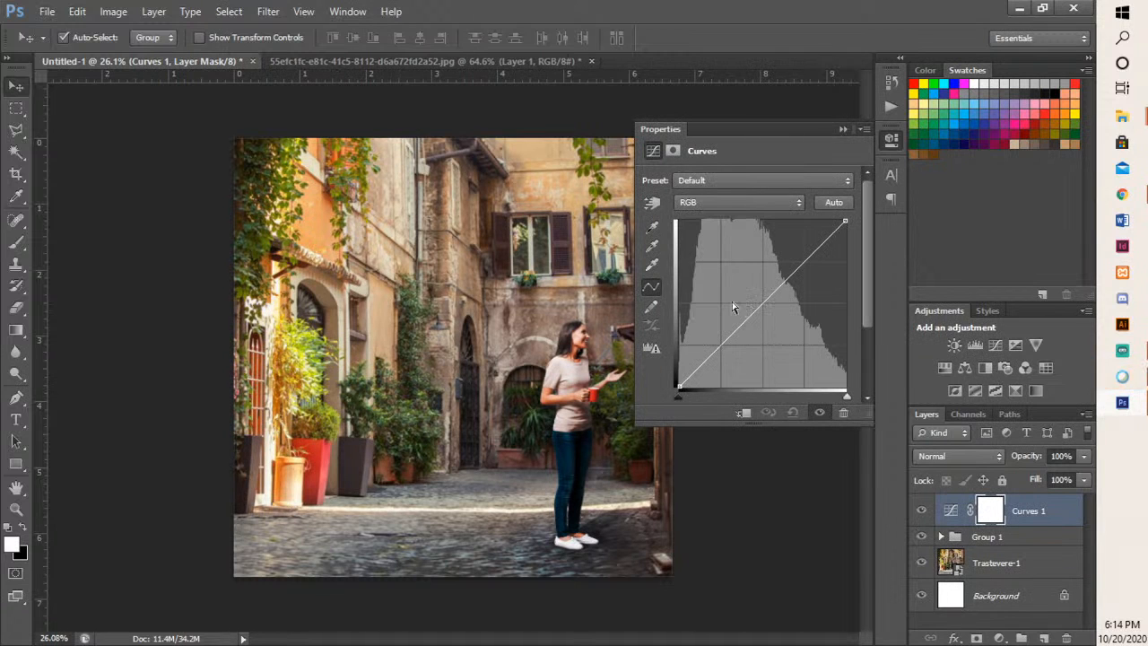
click(652, 263)
click(518, 275)
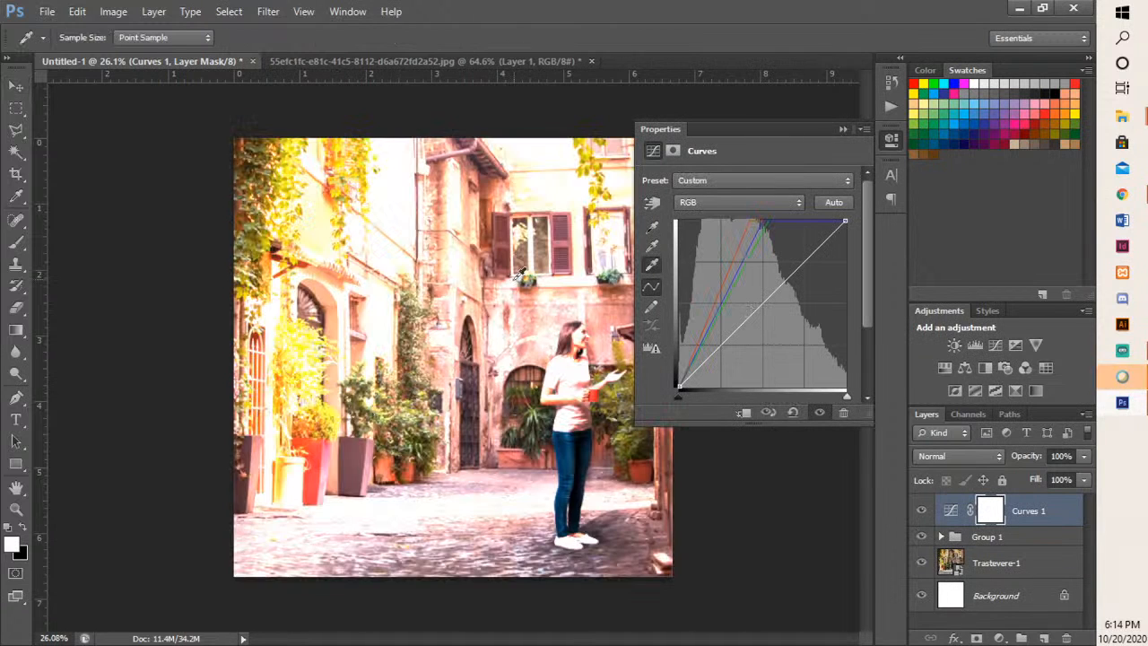
click(650, 248)
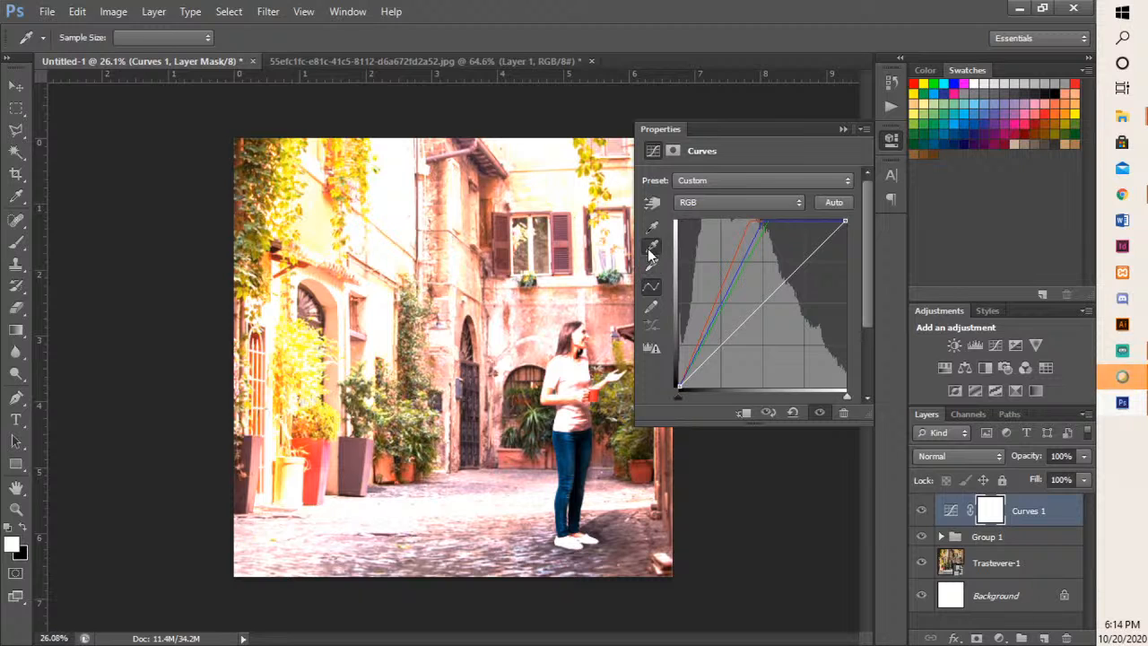
click(565, 323)
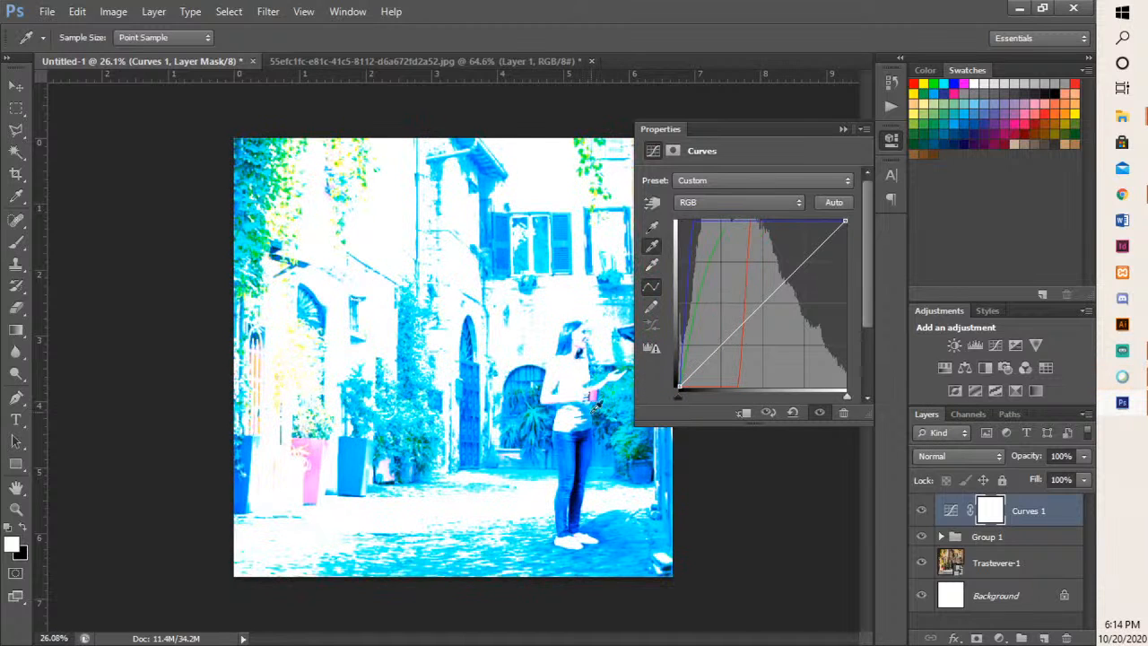
click(650, 227)
click(589, 270)
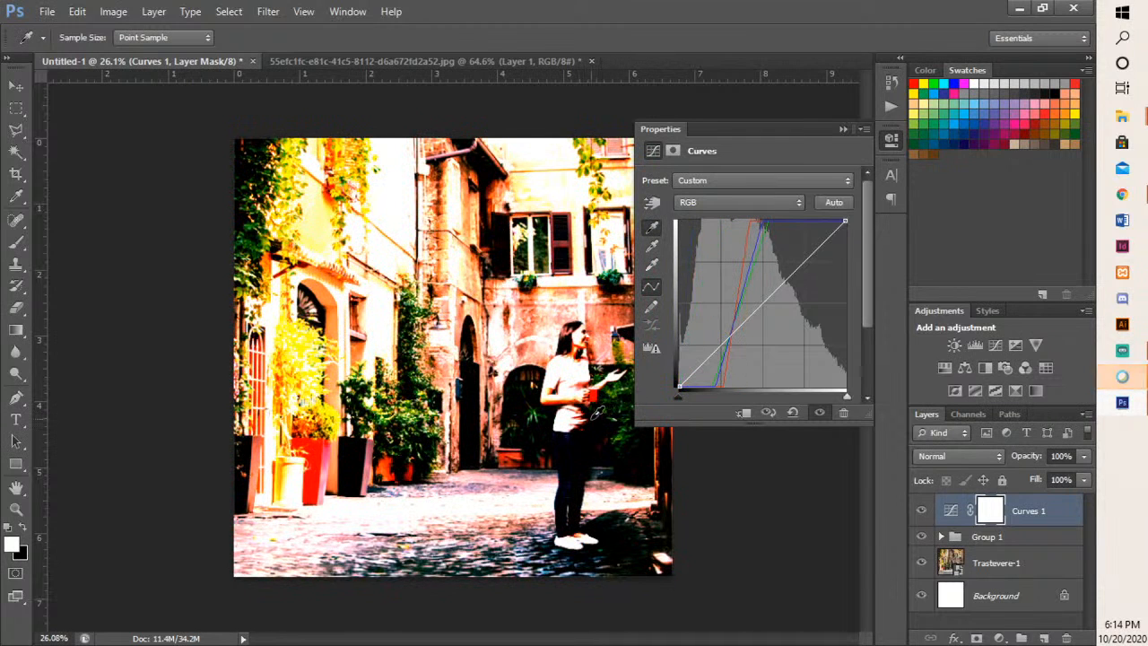
- Undo the Curves adjustment above Group 1 and close the adjustment properties
key(ctrl+alt+z)
key(ctrl+alt+z)
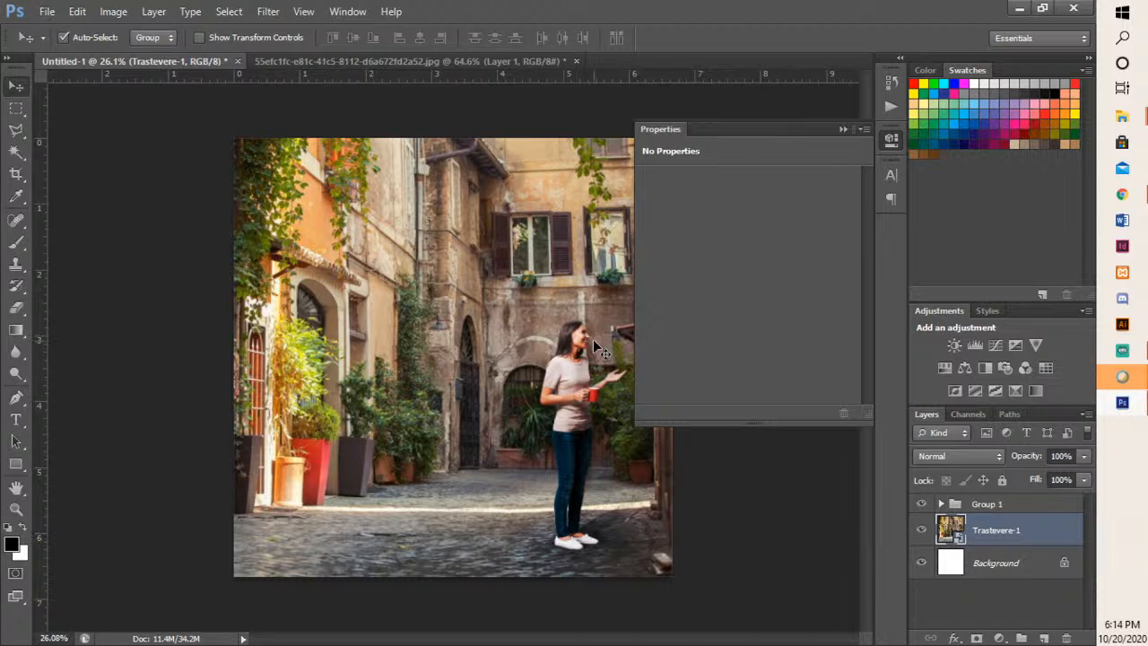
scroll(593, 339, up, 5)
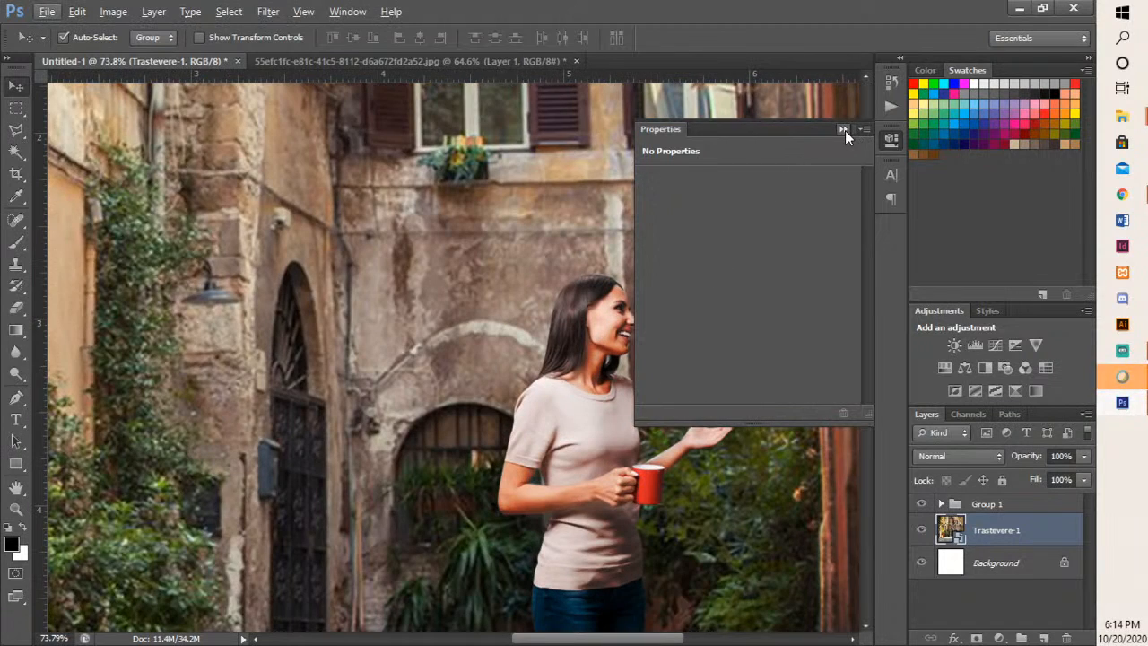
click(843, 130)
- Examine the woman's face, hair and shoulder edges and how she blends with the street background
scroll(702, 355, up, 3)
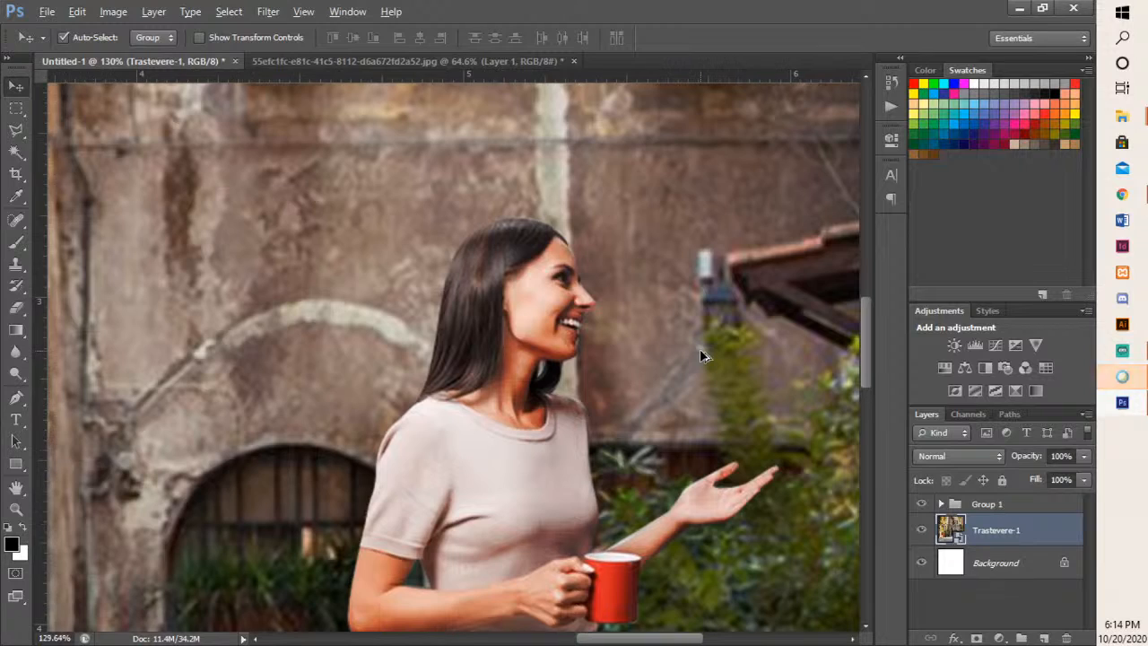
scroll(731, 260, down, 4)
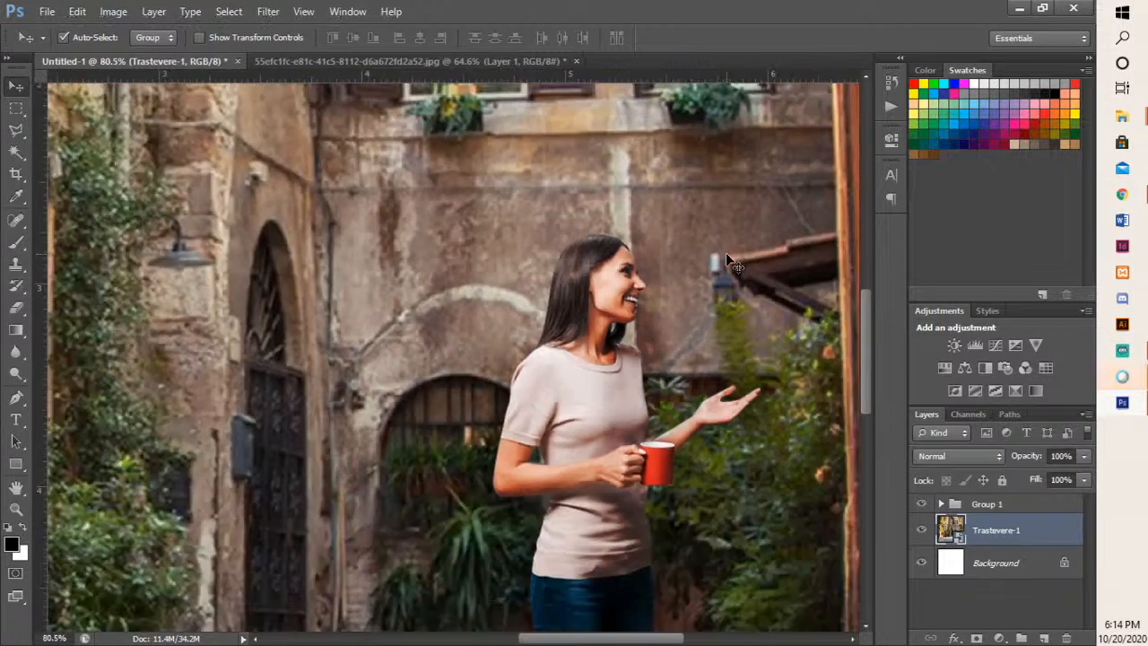
scroll(641, 308, down, 1)
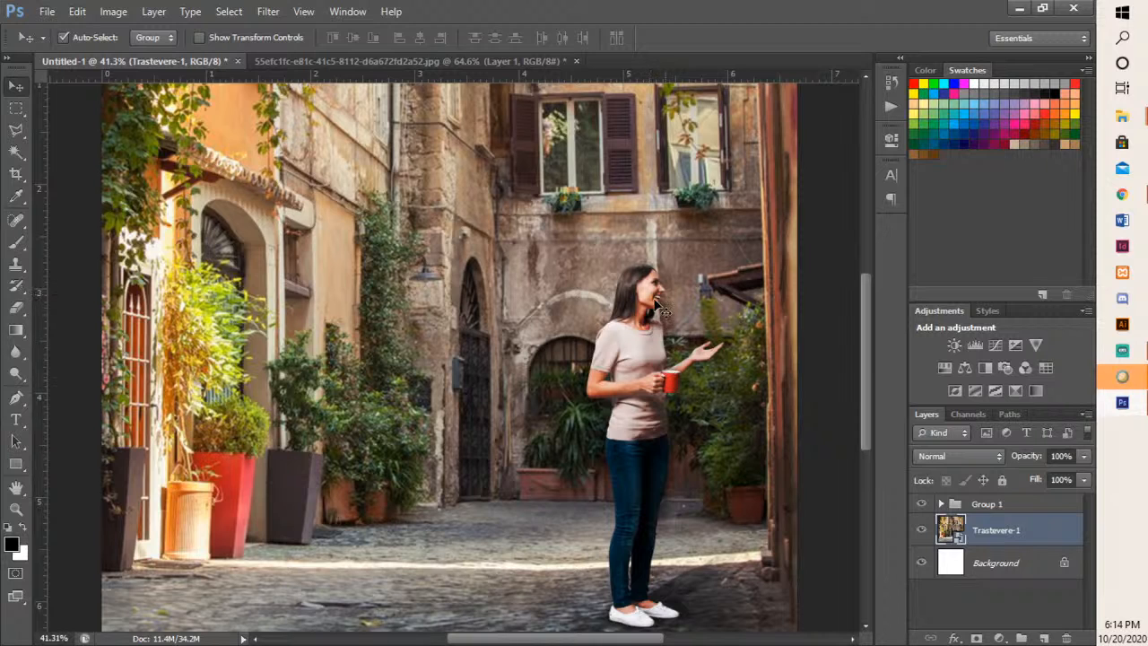
scroll(639, 294, down, 2)
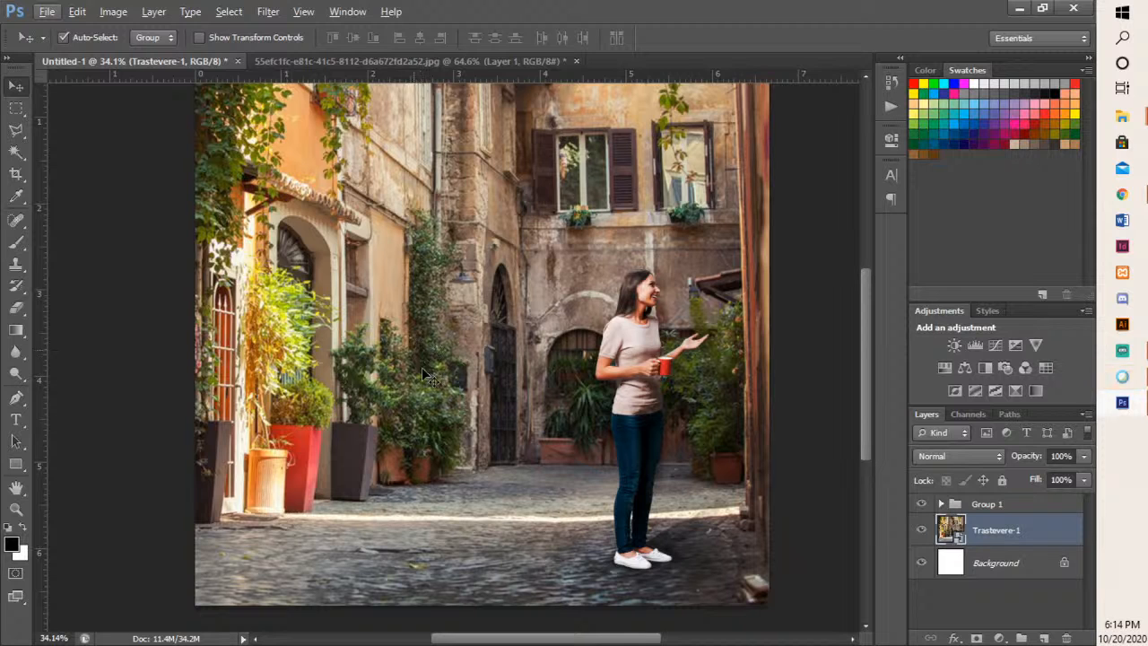
click(636, 337)
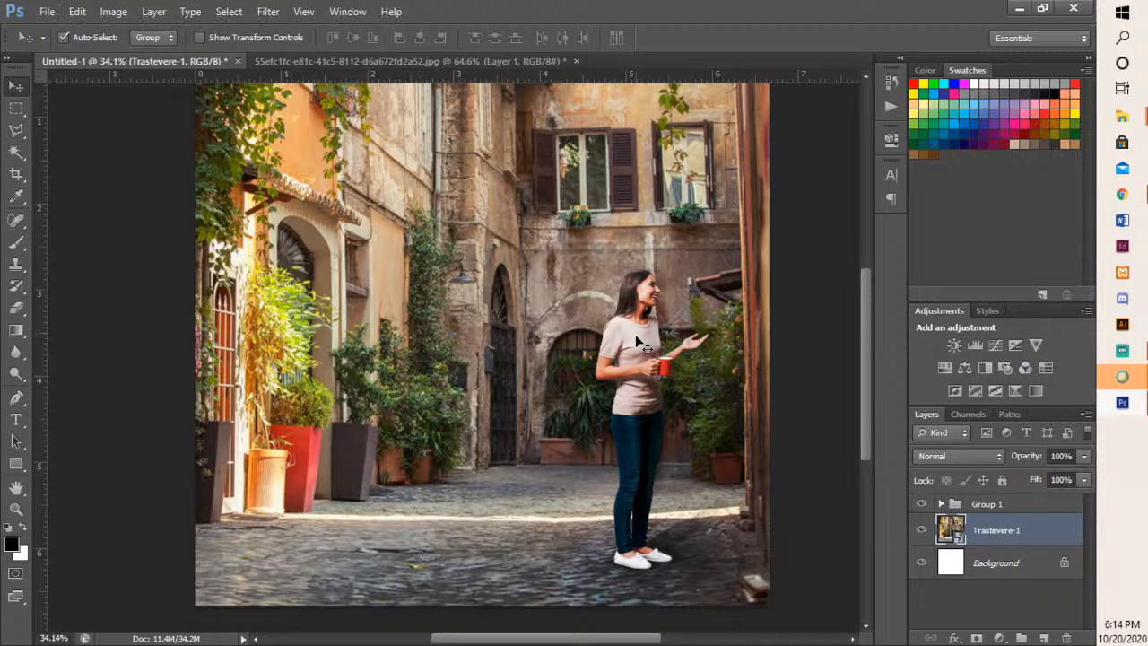
scroll(637, 342, up, 6)
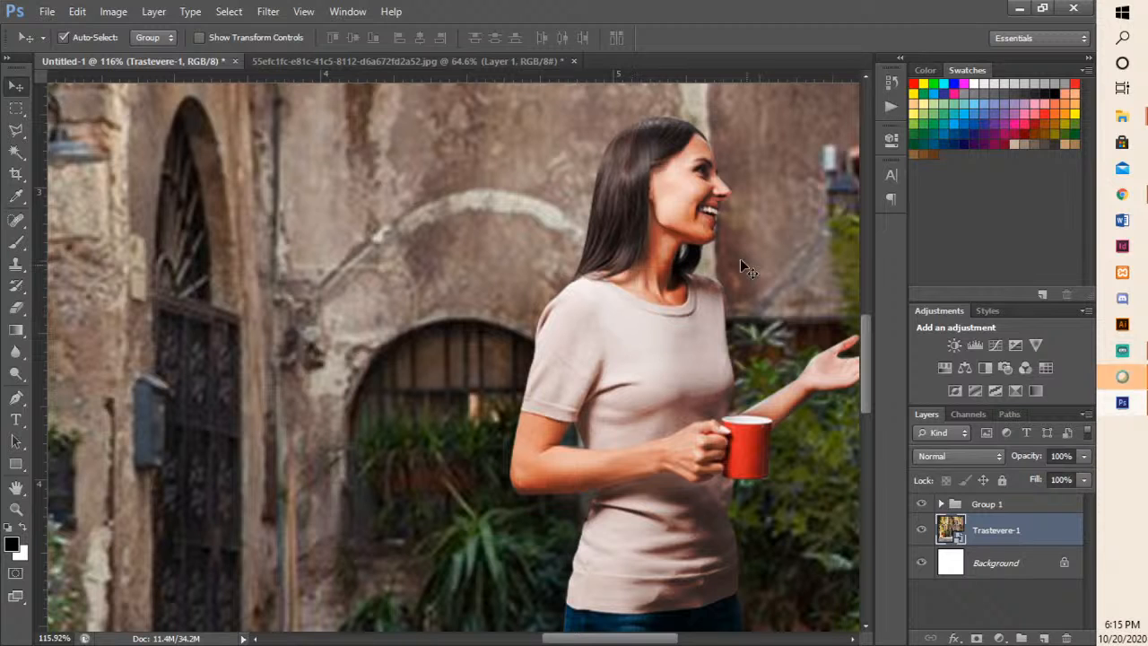
scroll(720, 214, up, 5)
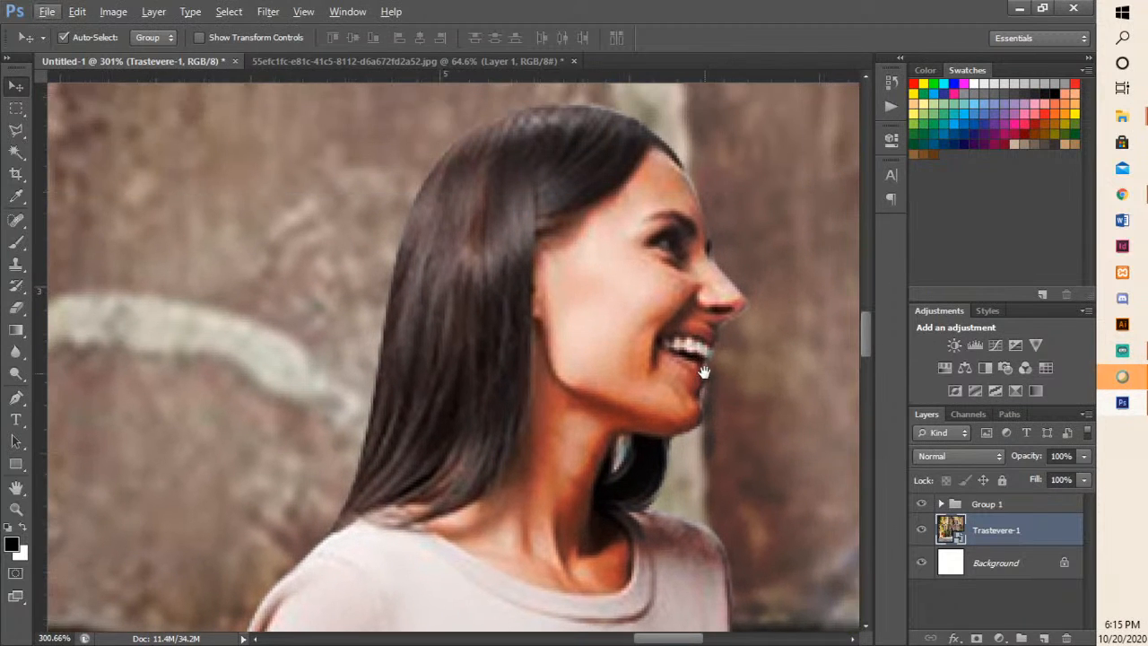
scroll(613, 341, down, 4)
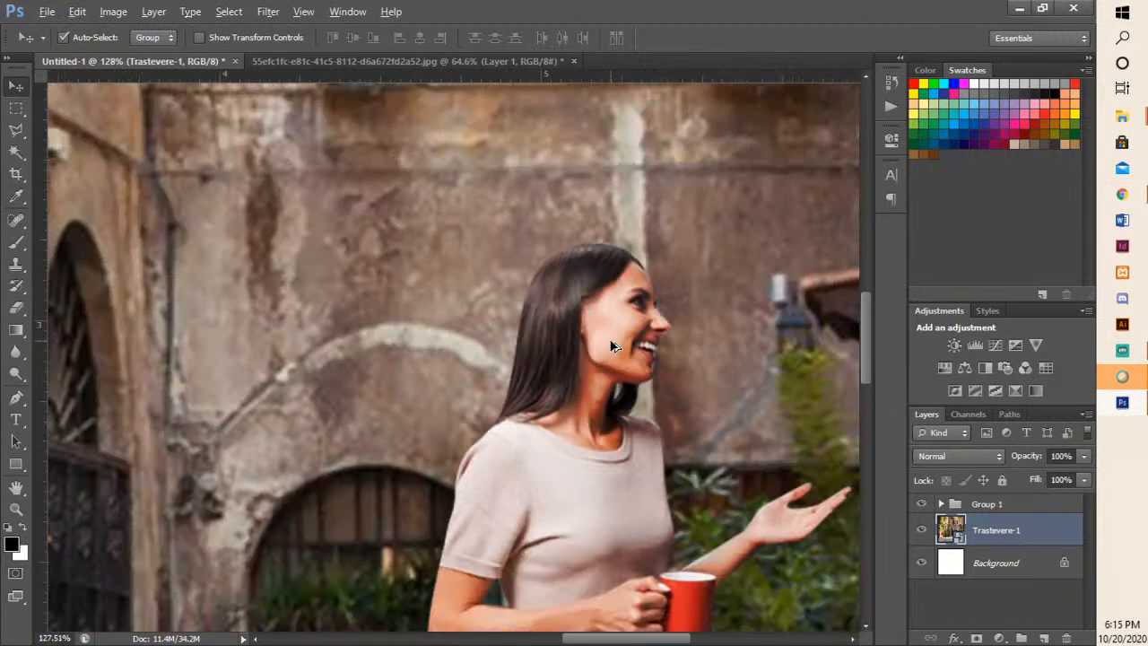
scroll(570, 345, up, 4)
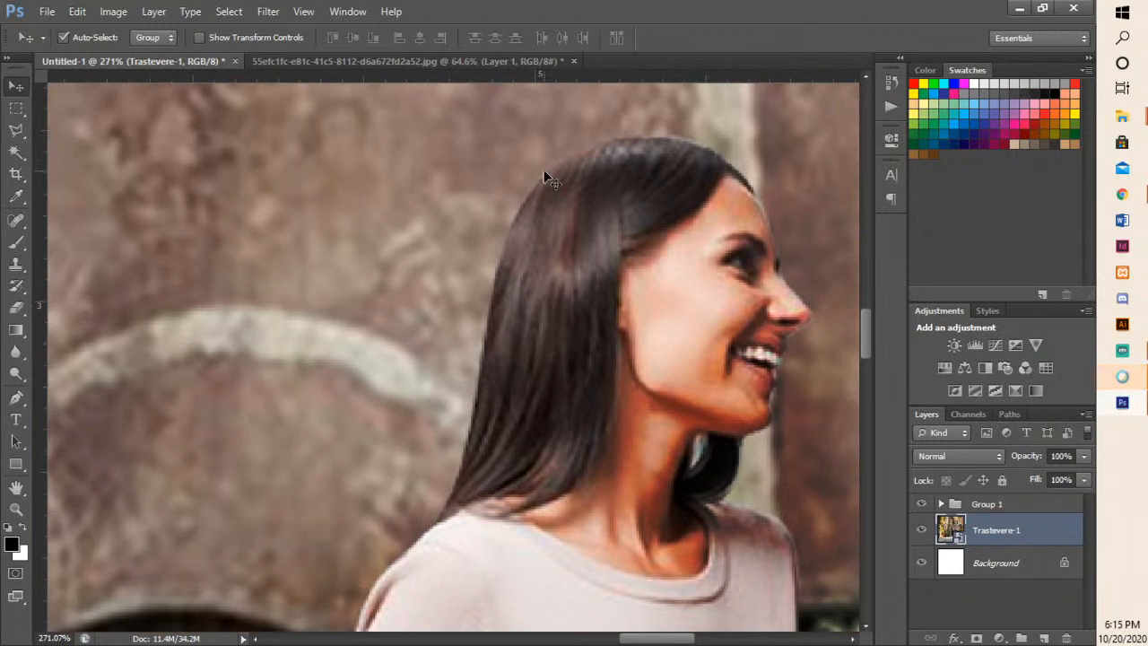
scroll(508, 270, down, 3)
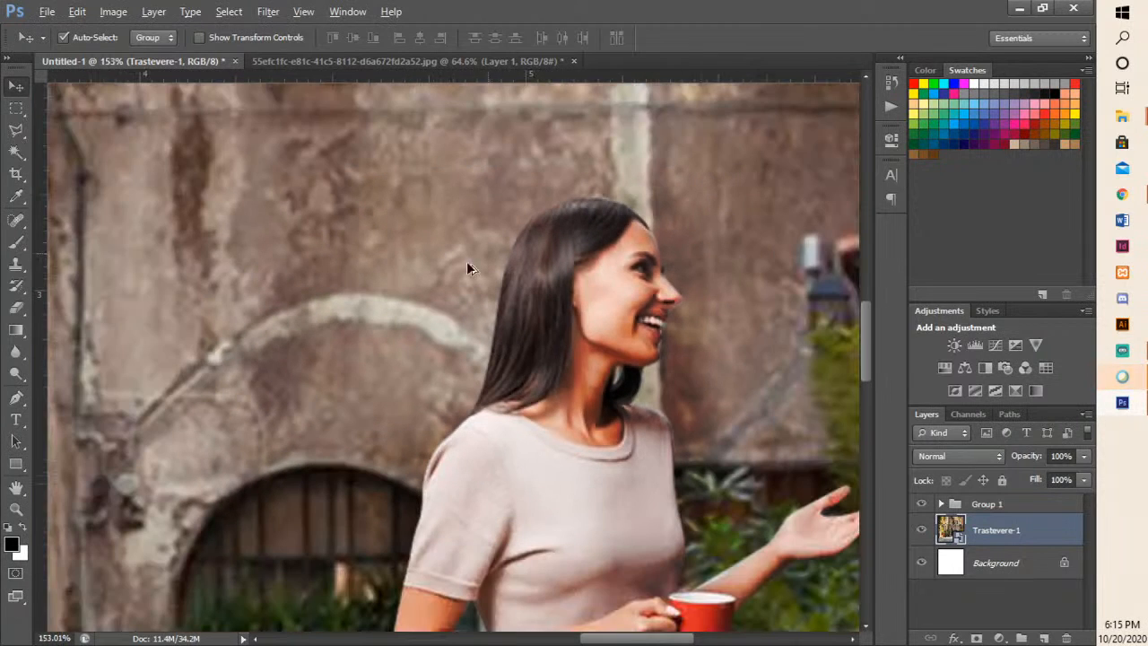
scroll(471, 465, up, 4)
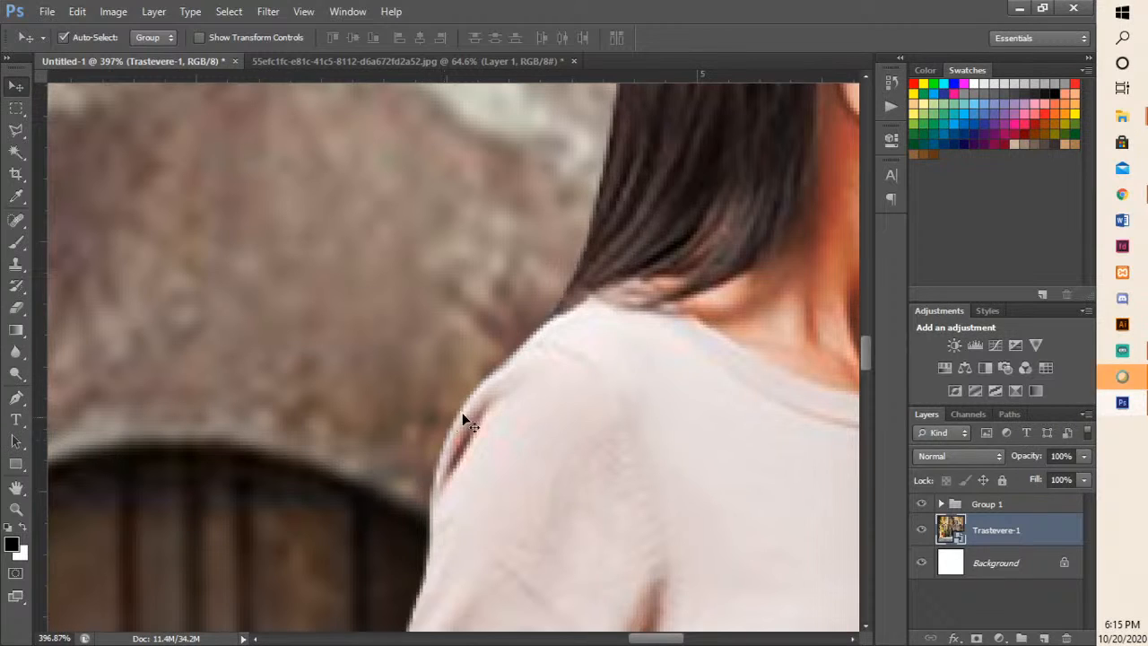
scroll(463, 443, down, 6)
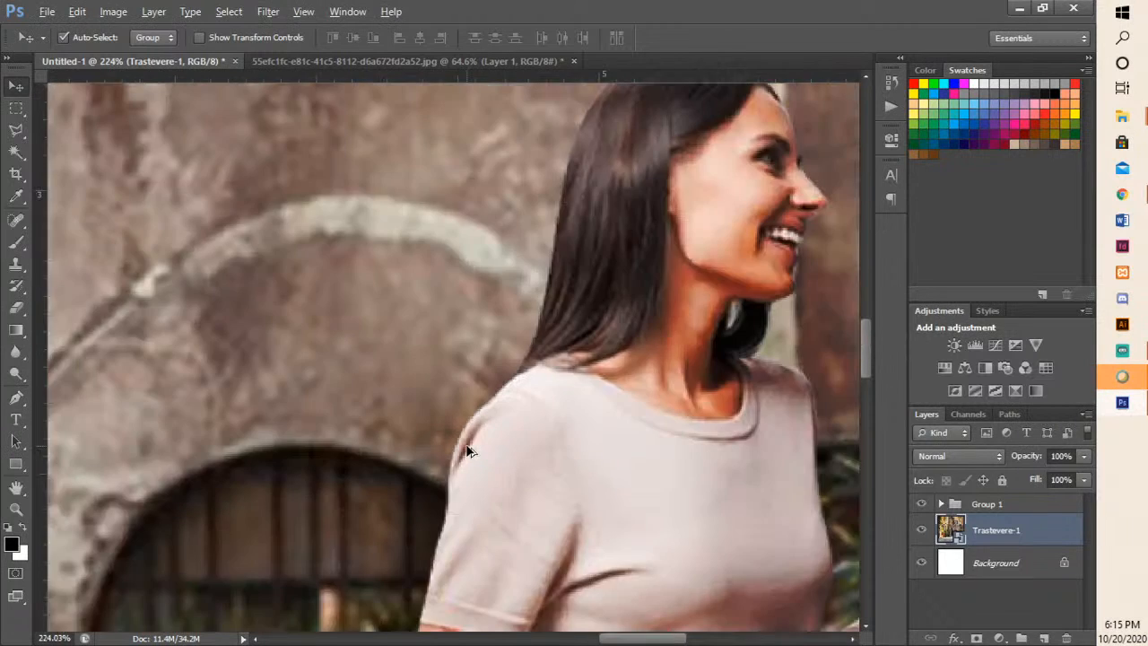
- Review the full composite, checking how the woman and her shadow sit in the street scene
scroll(467, 451, down, 5)
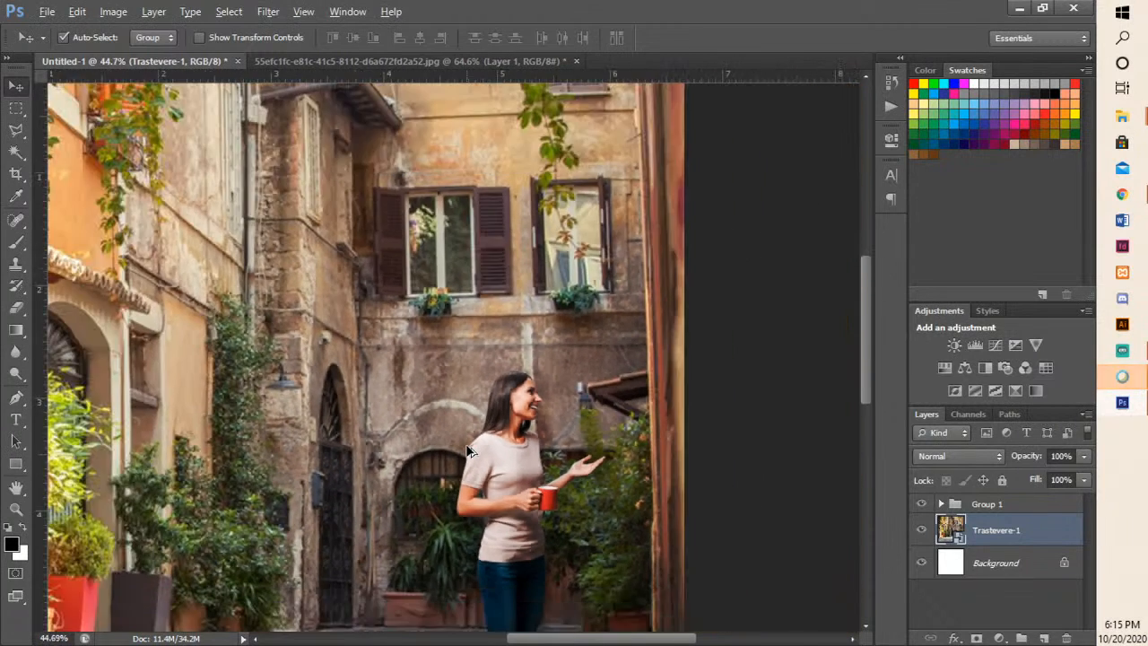
drag(471, 452, 549, 361)
scroll(551, 362, down, 3)
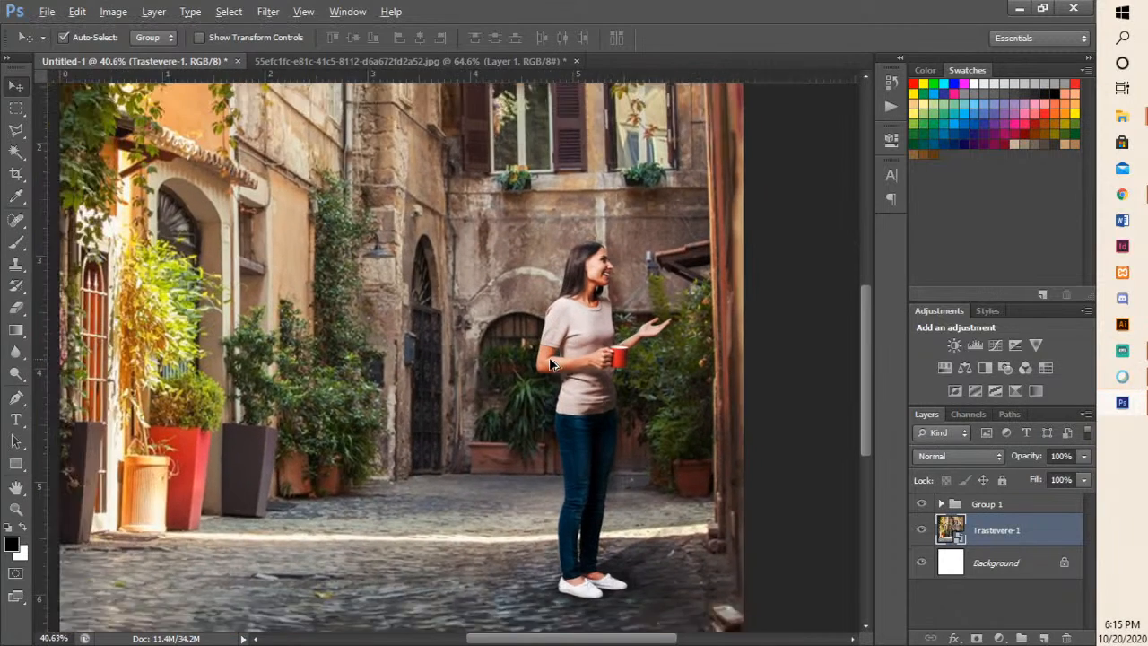
scroll(551, 363, down, 1)
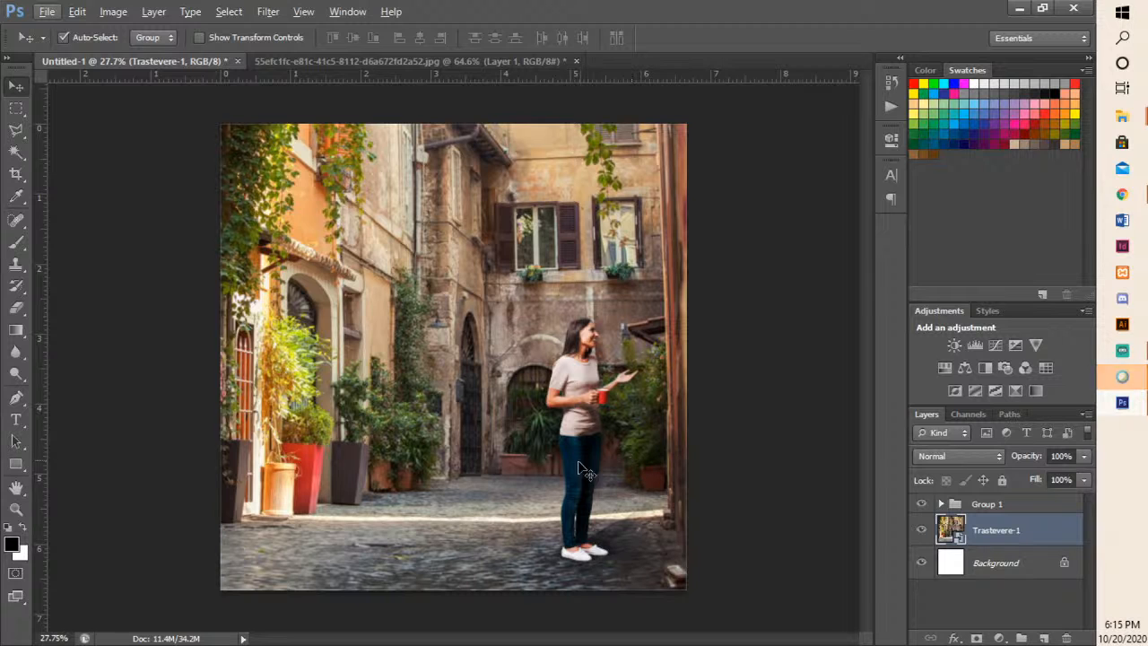
- Expand Group 1 and select Layer 3 for retouching the edge of the woman's bent elbow
scroll(570, 415, up, 7)
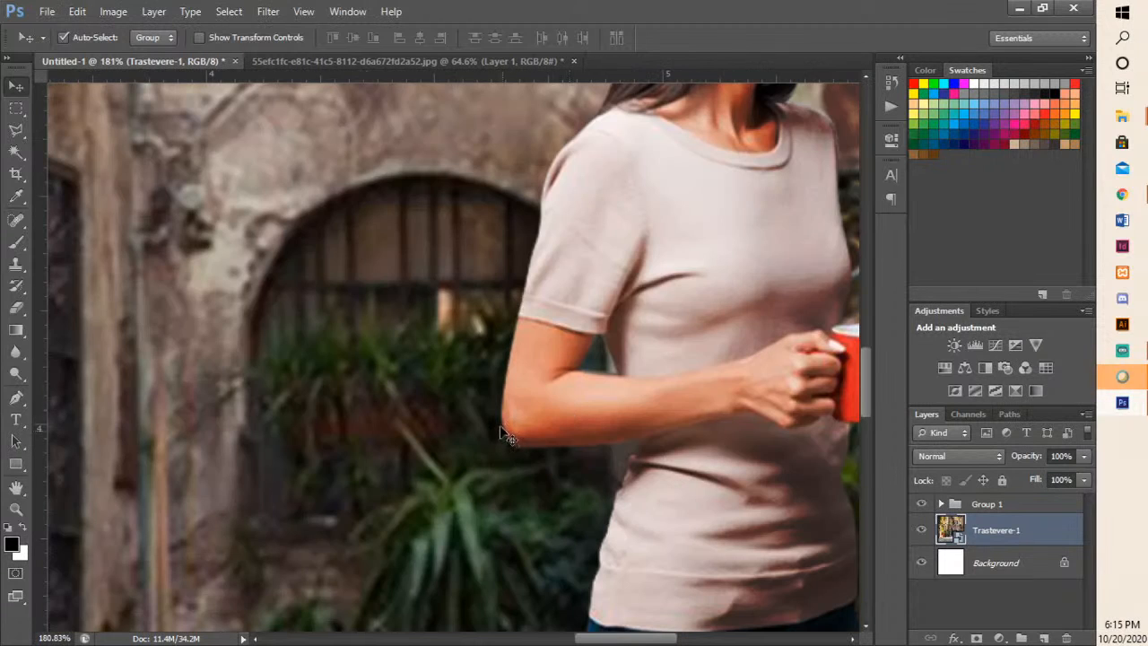
scroll(519, 475, up, 3)
scroll(557, 423, down, 1)
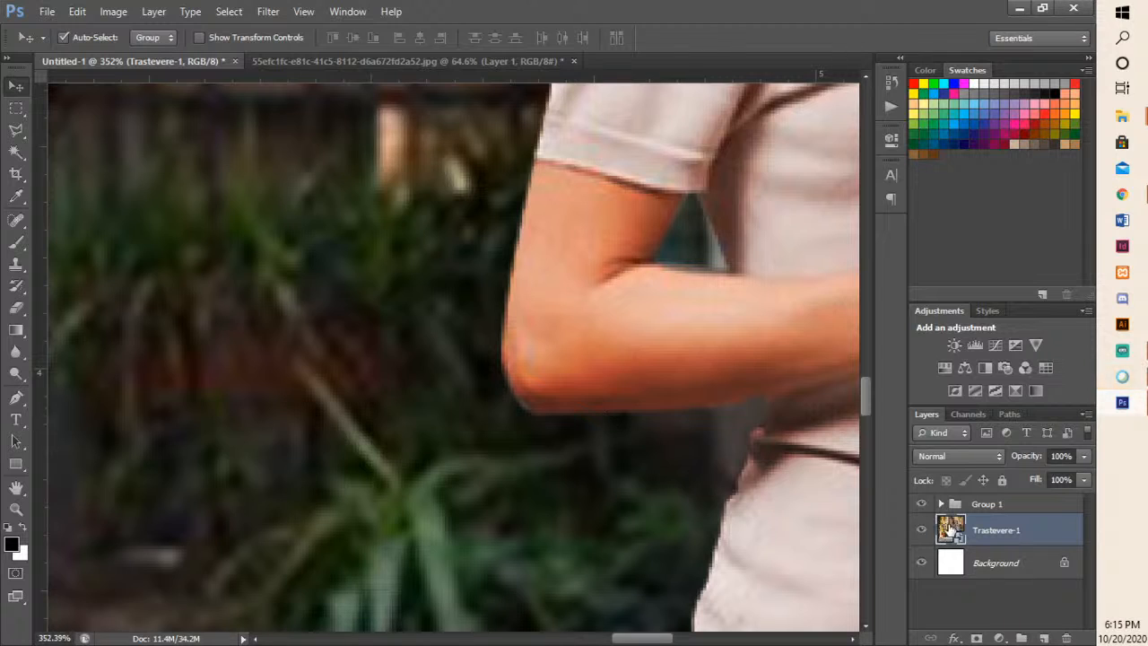
click(940, 505)
click(1008, 542)
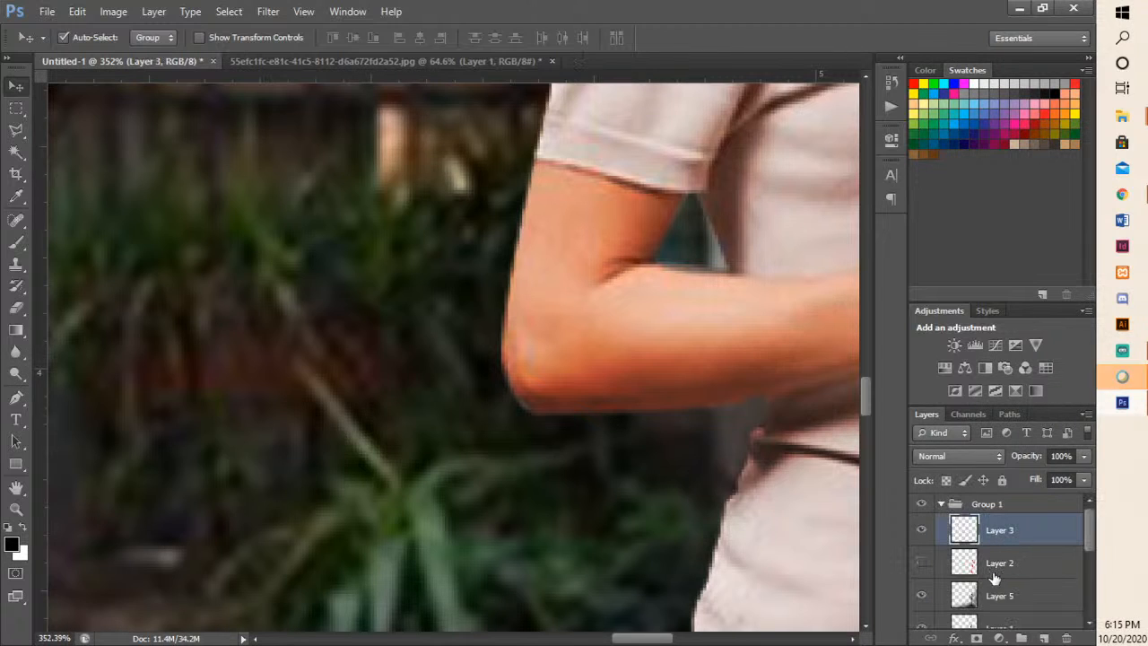
- Try painting black shading along the underside of the bent elbow and forearm on Layer 3 with a small brush at 51% opacity
key(b)
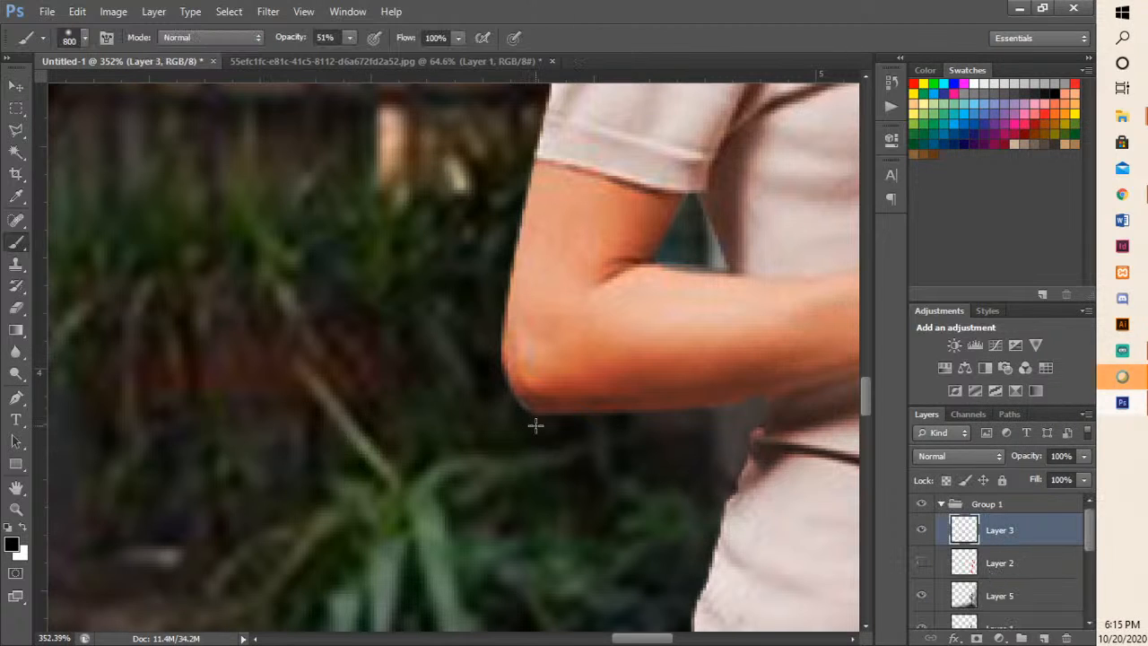
key(bracketleft)
key(bracketleft)
key(bracketleft)
key(bracketleft)
key(bracketleft)
key(bracketleft)
key(bracketleft)
key(bracketleft)
key(bracketleft)
key(bracketleft)
key(bracketleft)
key(bracketleft)
key(bracketleft)
key(bracketleft)
key(bracketleft)
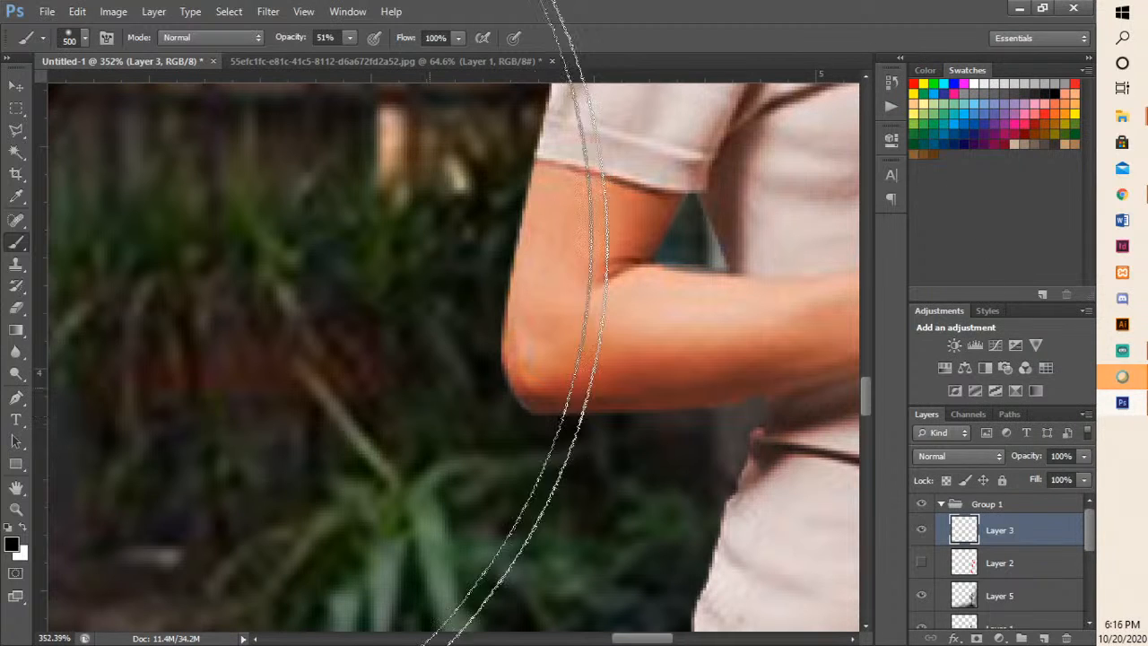
key(bracketleft)
key(bracketleft)
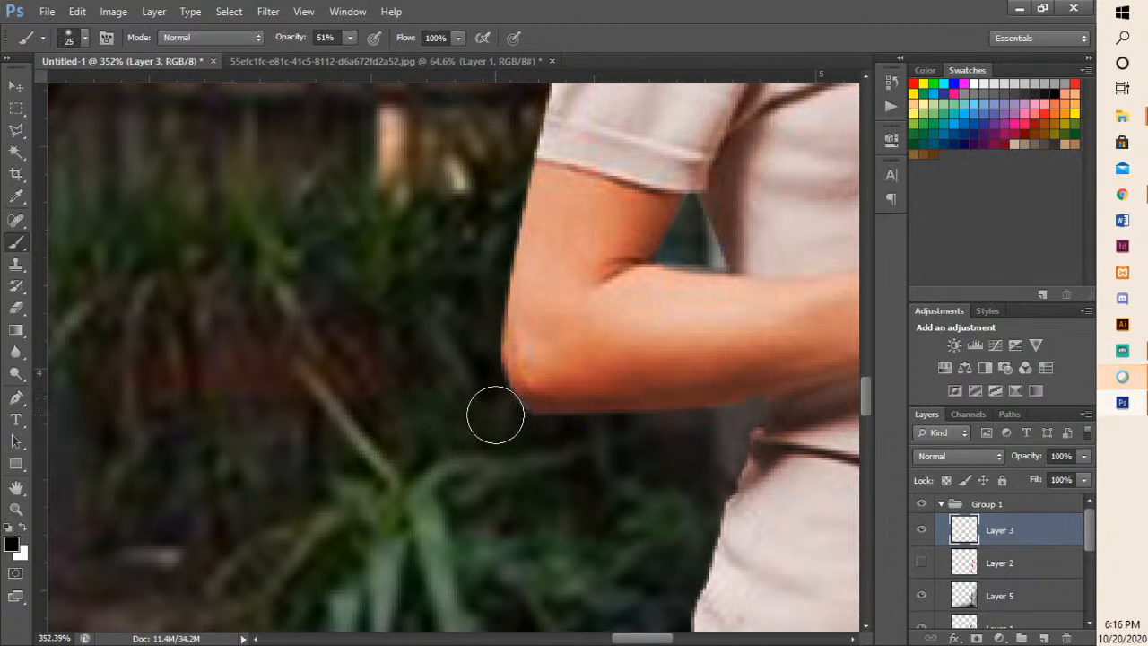
mouse_move(508, 407)
mouse_down()
mouse_move(681, 424)
mouse_move(554, 422)
mouse_move(719, 409)
mouse_move(610, 425)
mouse_move(773, 440)
mouse_up()
scroll(654, 485, down, 8)
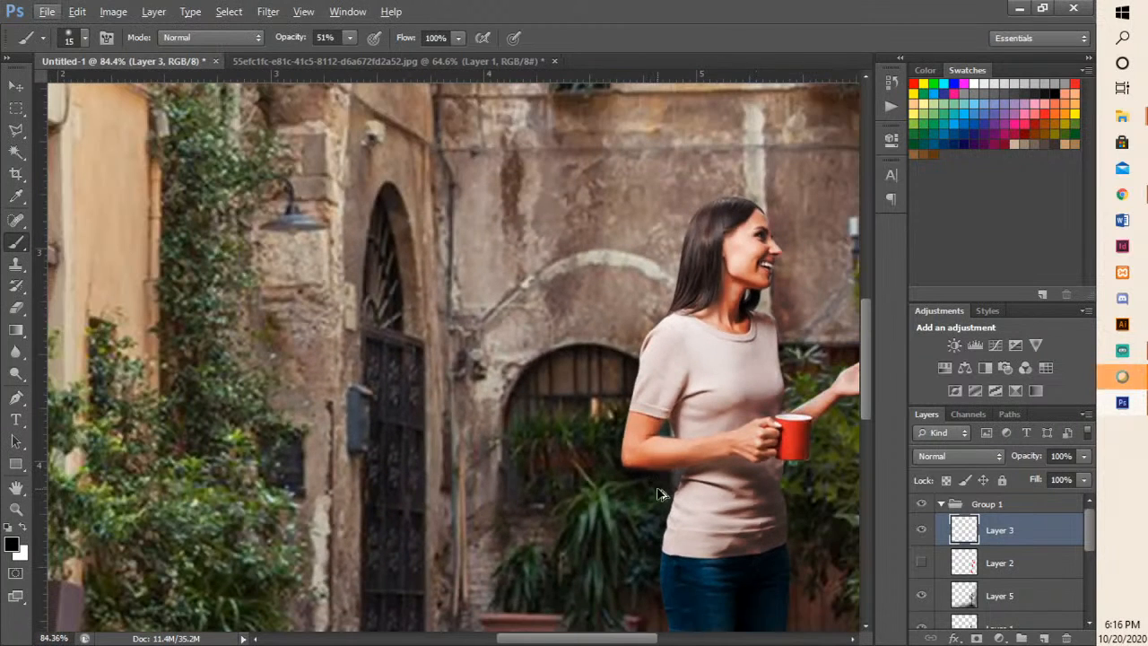
- Undo the brush shading under the elbow and return to the Trastevere-1 layer with the whole composite in view
key(alt+comma)
scroll(657, 494, down, 5)
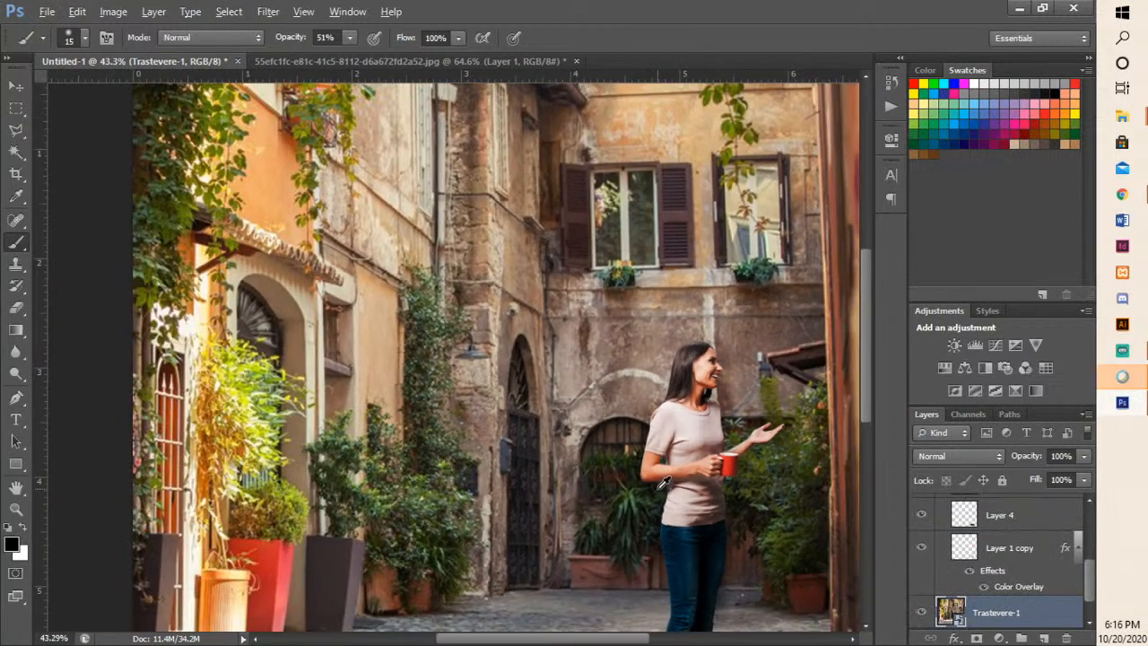
scroll(664, 483, down, 1)
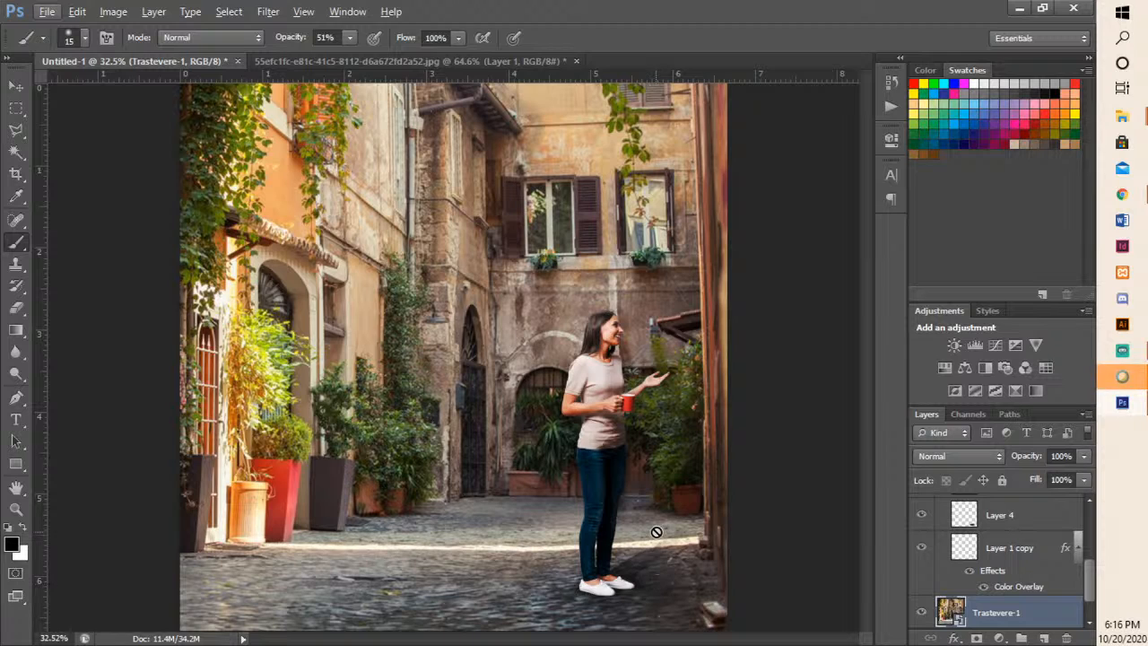
scroll(657, 532, down, 2)
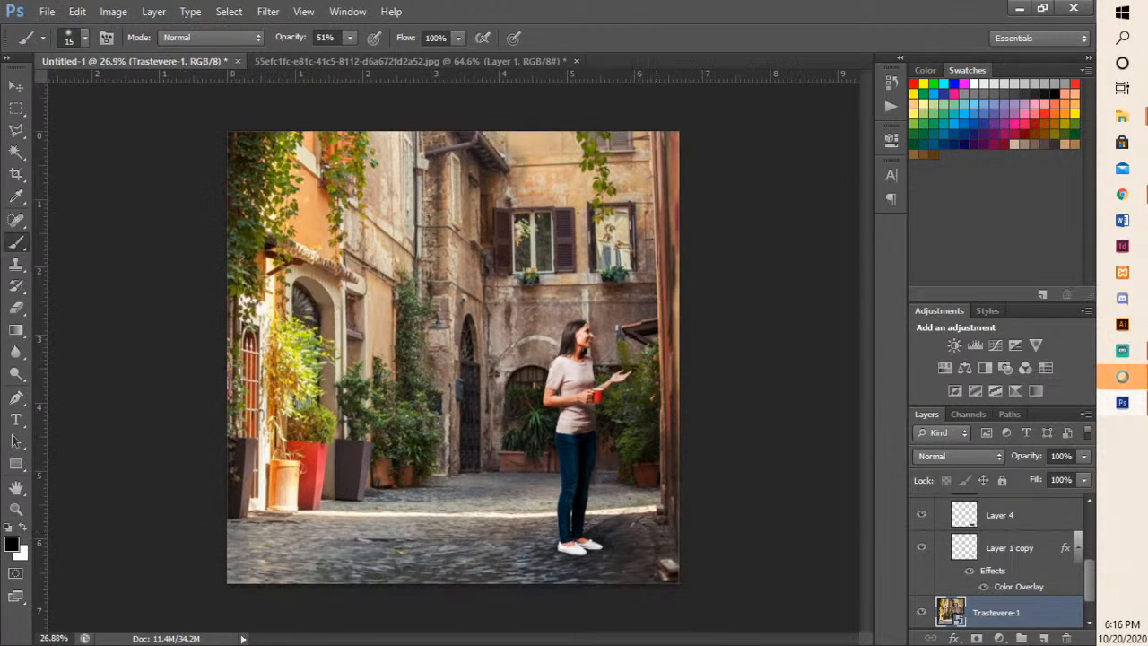
- Switch to Chrome, open SIPRODI from the SINERGY dashboard and log in again with the saved credentials
click(1122, 376)
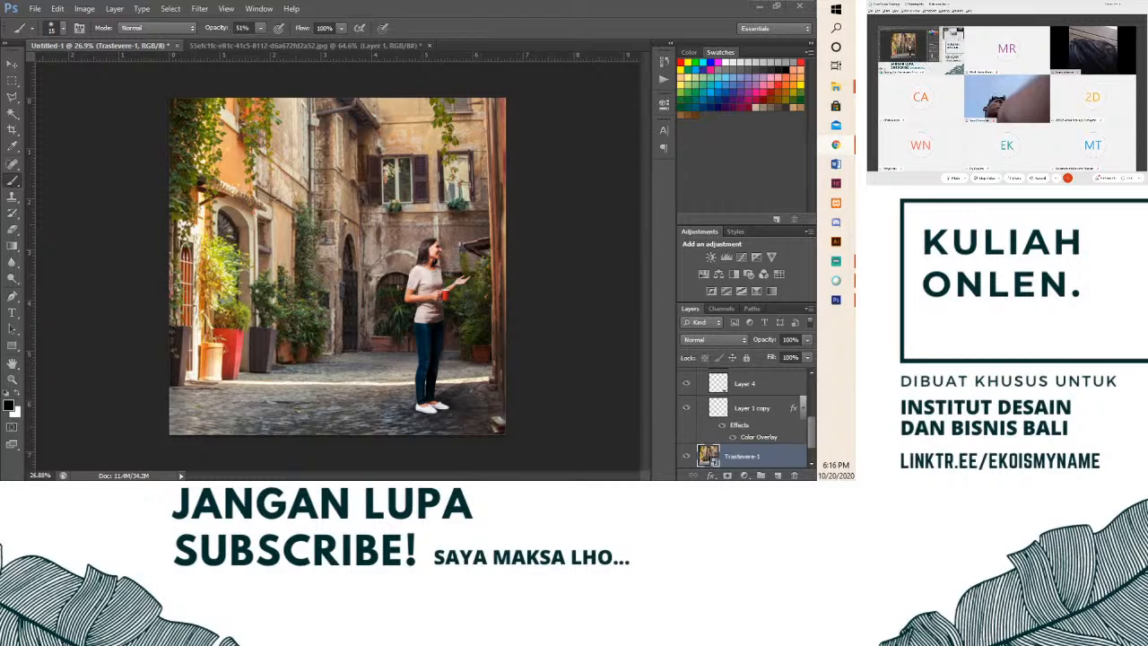
drag(556, 475, 445, 2)
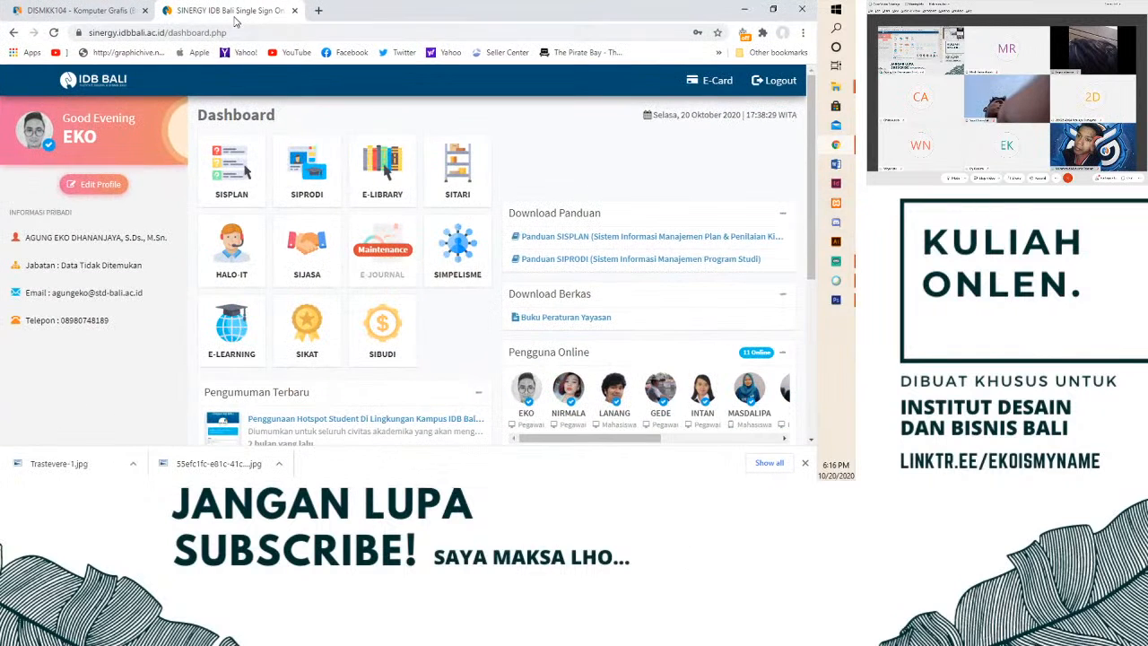
click(294, 188)
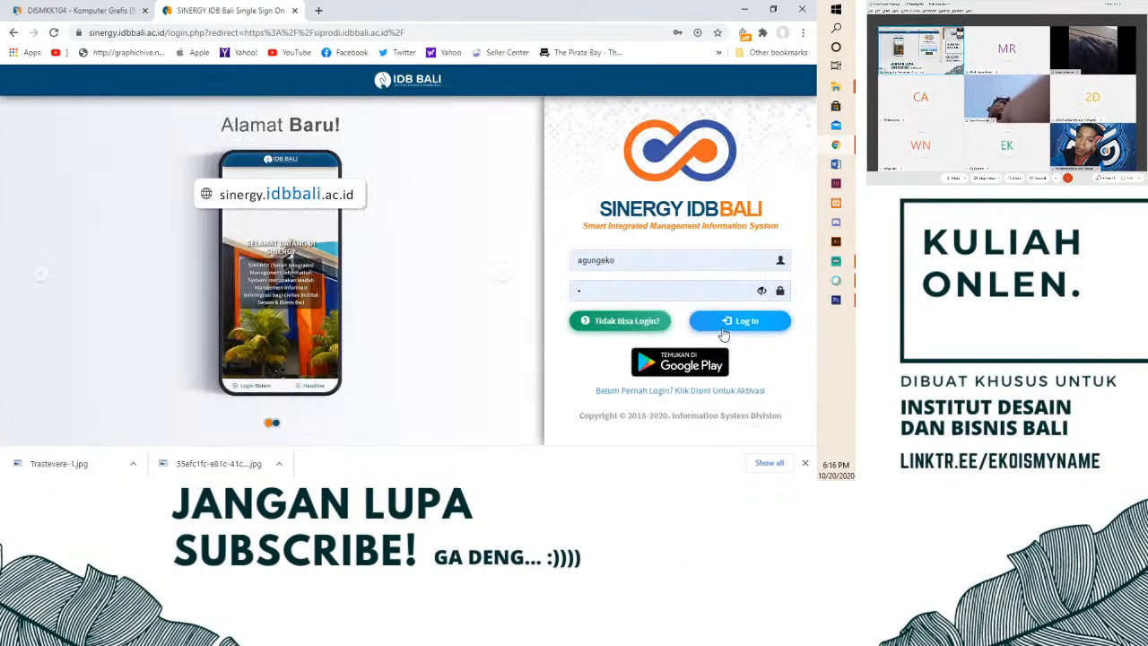
click(722, 321)
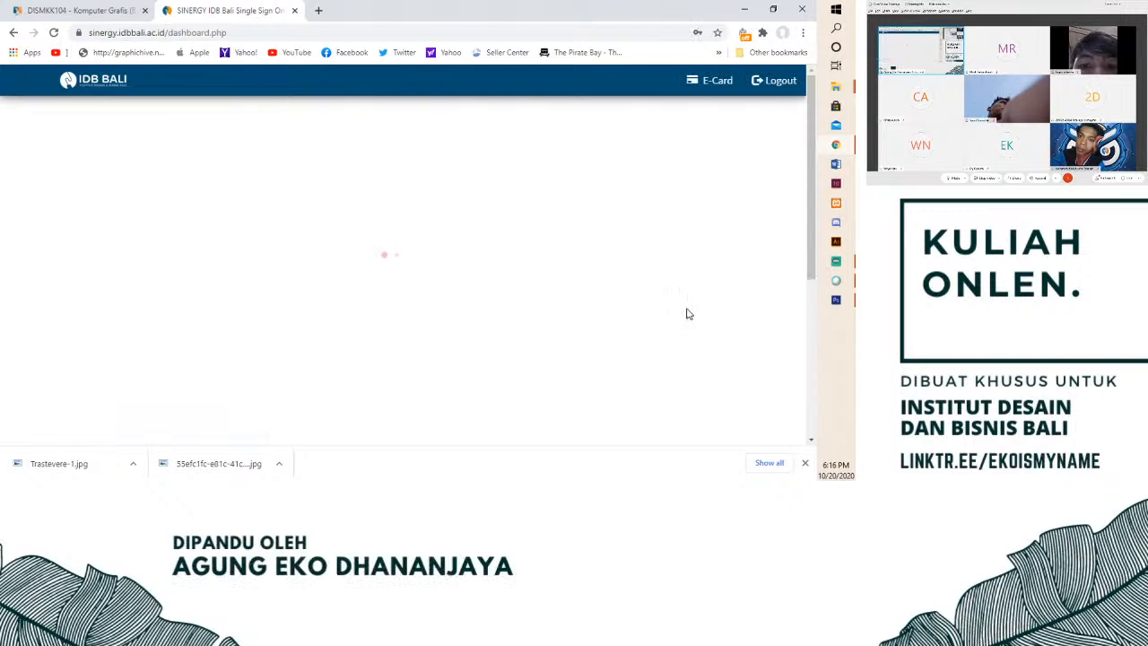